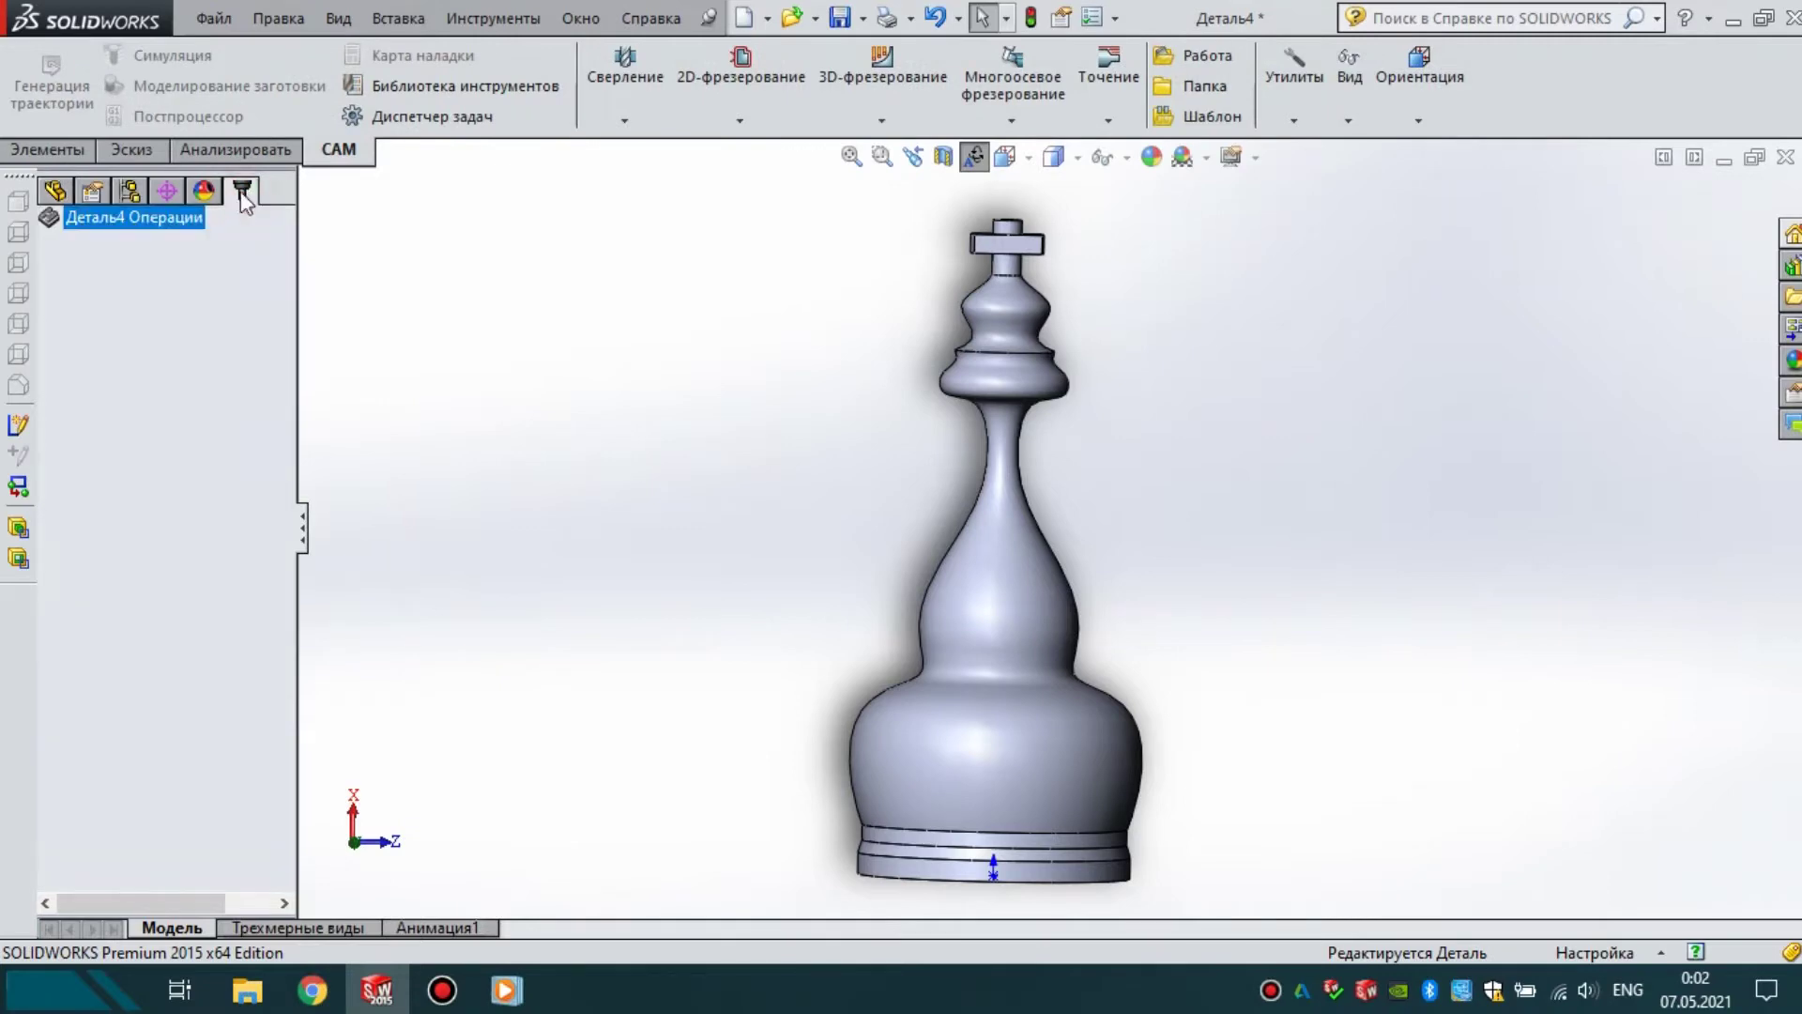
- Create a new machining job (Работа) and set its type to turning
left_click(1208, 55)
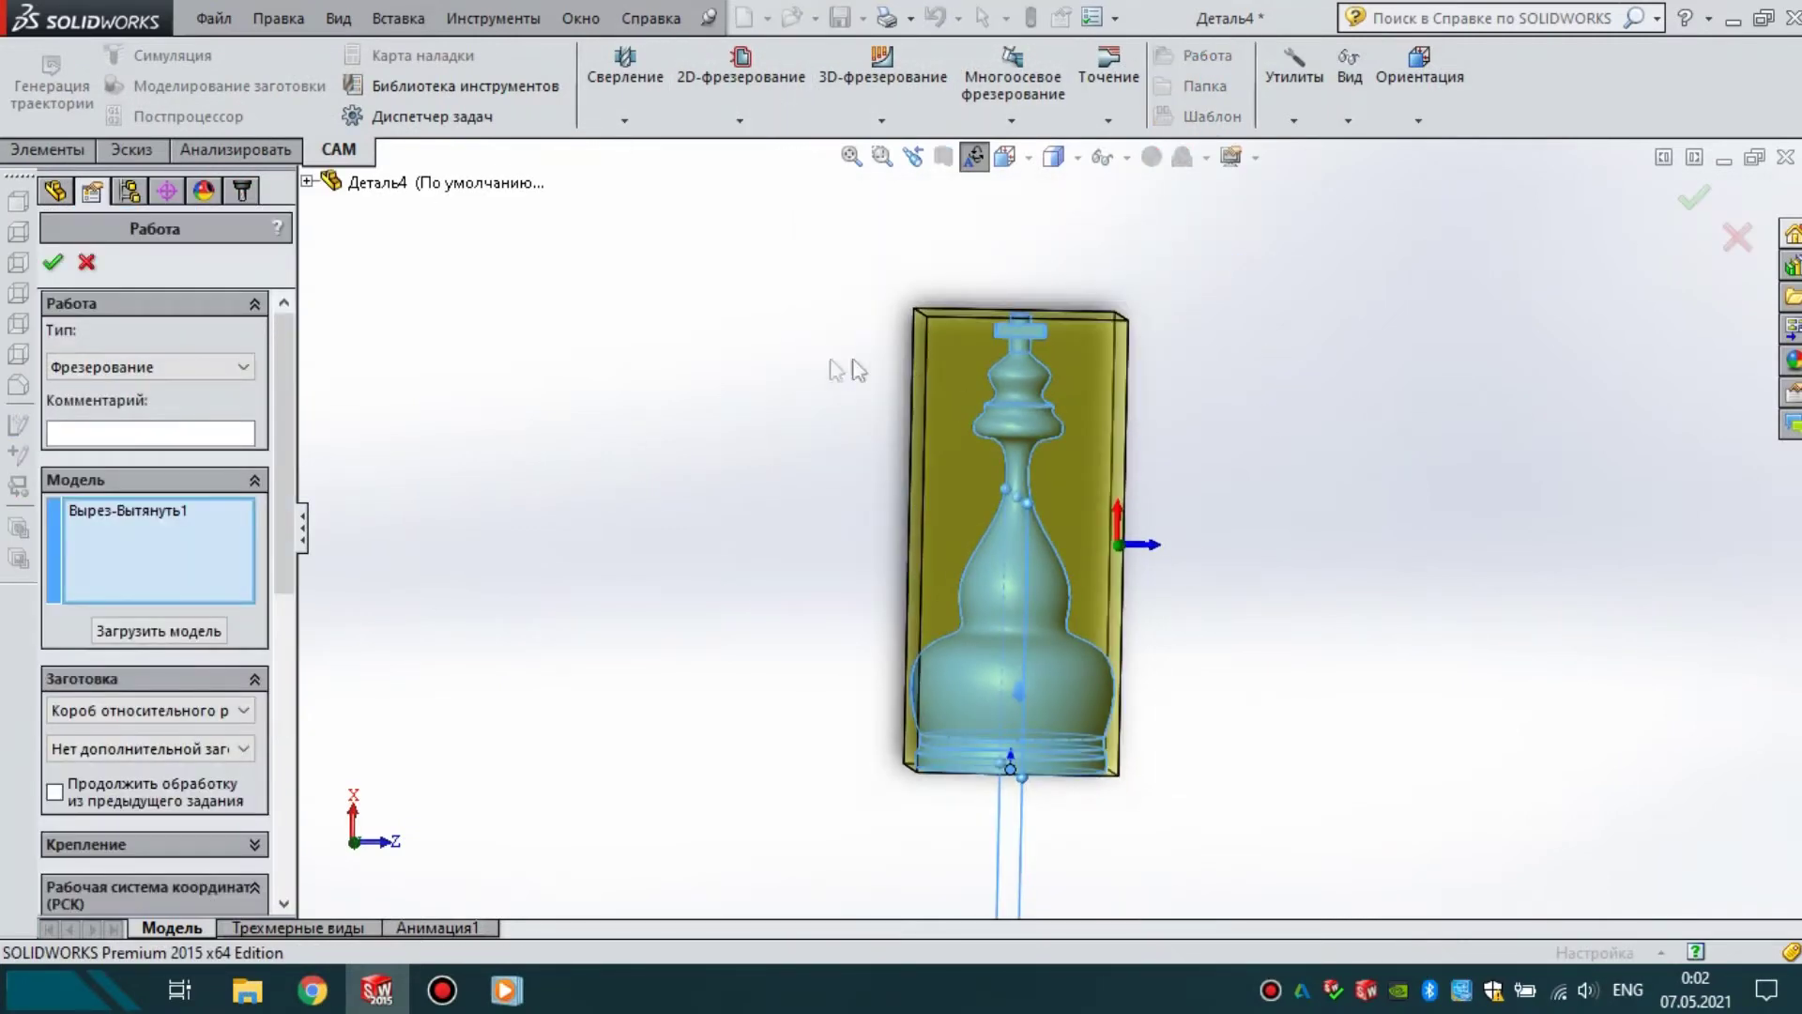
left_click(190, 368)
left_click(190, 398)
- Orient the job's work coordinate system to the small round end face above the chess king's cross
left_click_drag(285, 422, 285, 622)
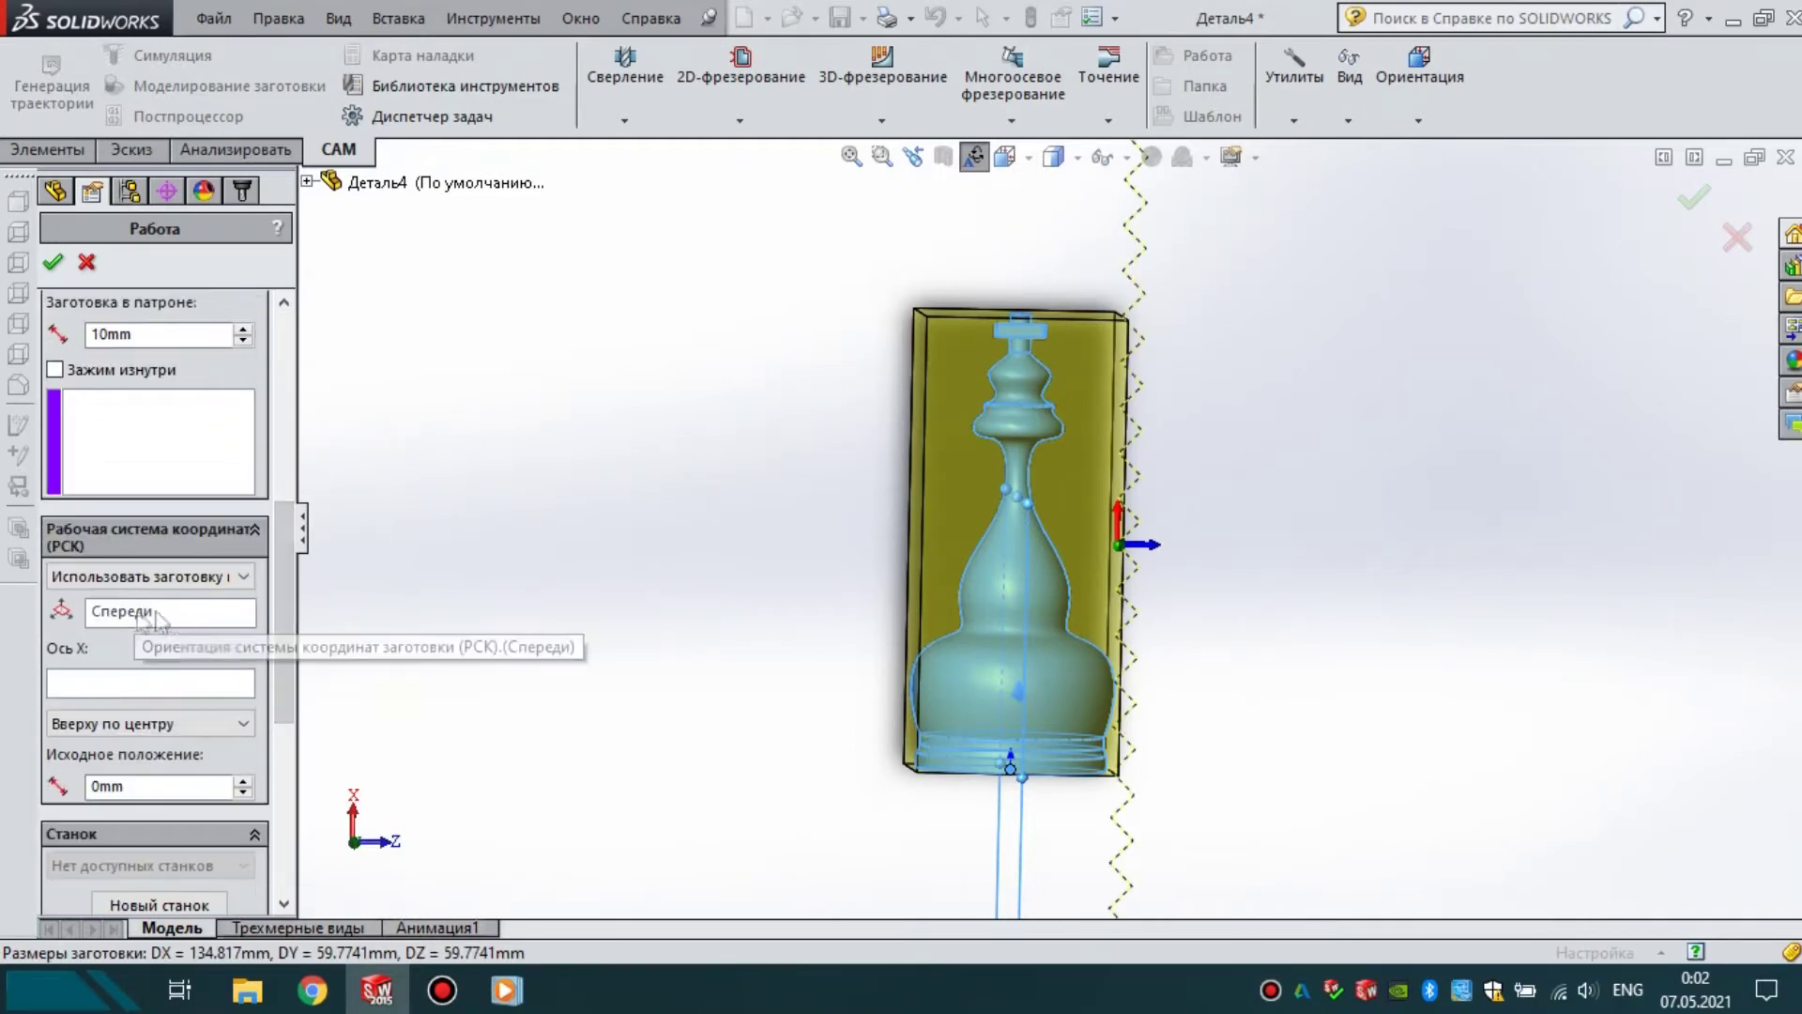
left_click(206, 615)
middle_click_drag(1099, 574, 1046, 833)
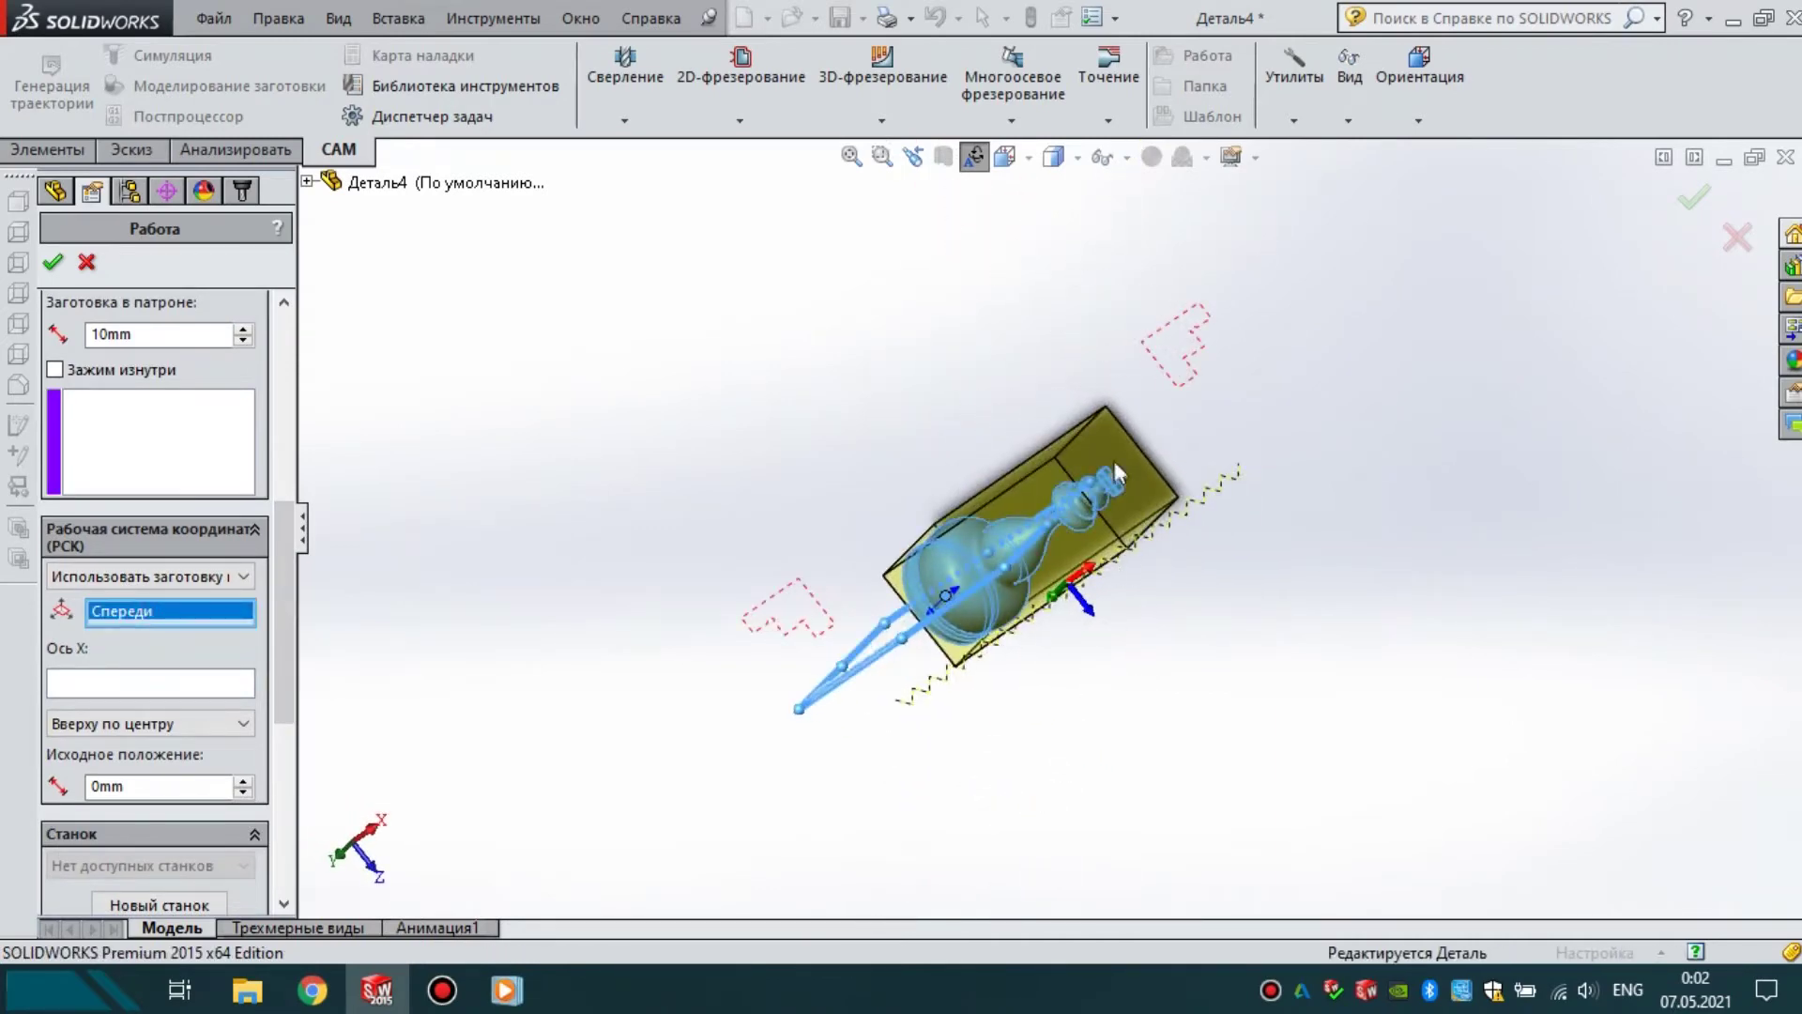
scroll(1121, 478, "down", 6)
left_click(1152, 496)
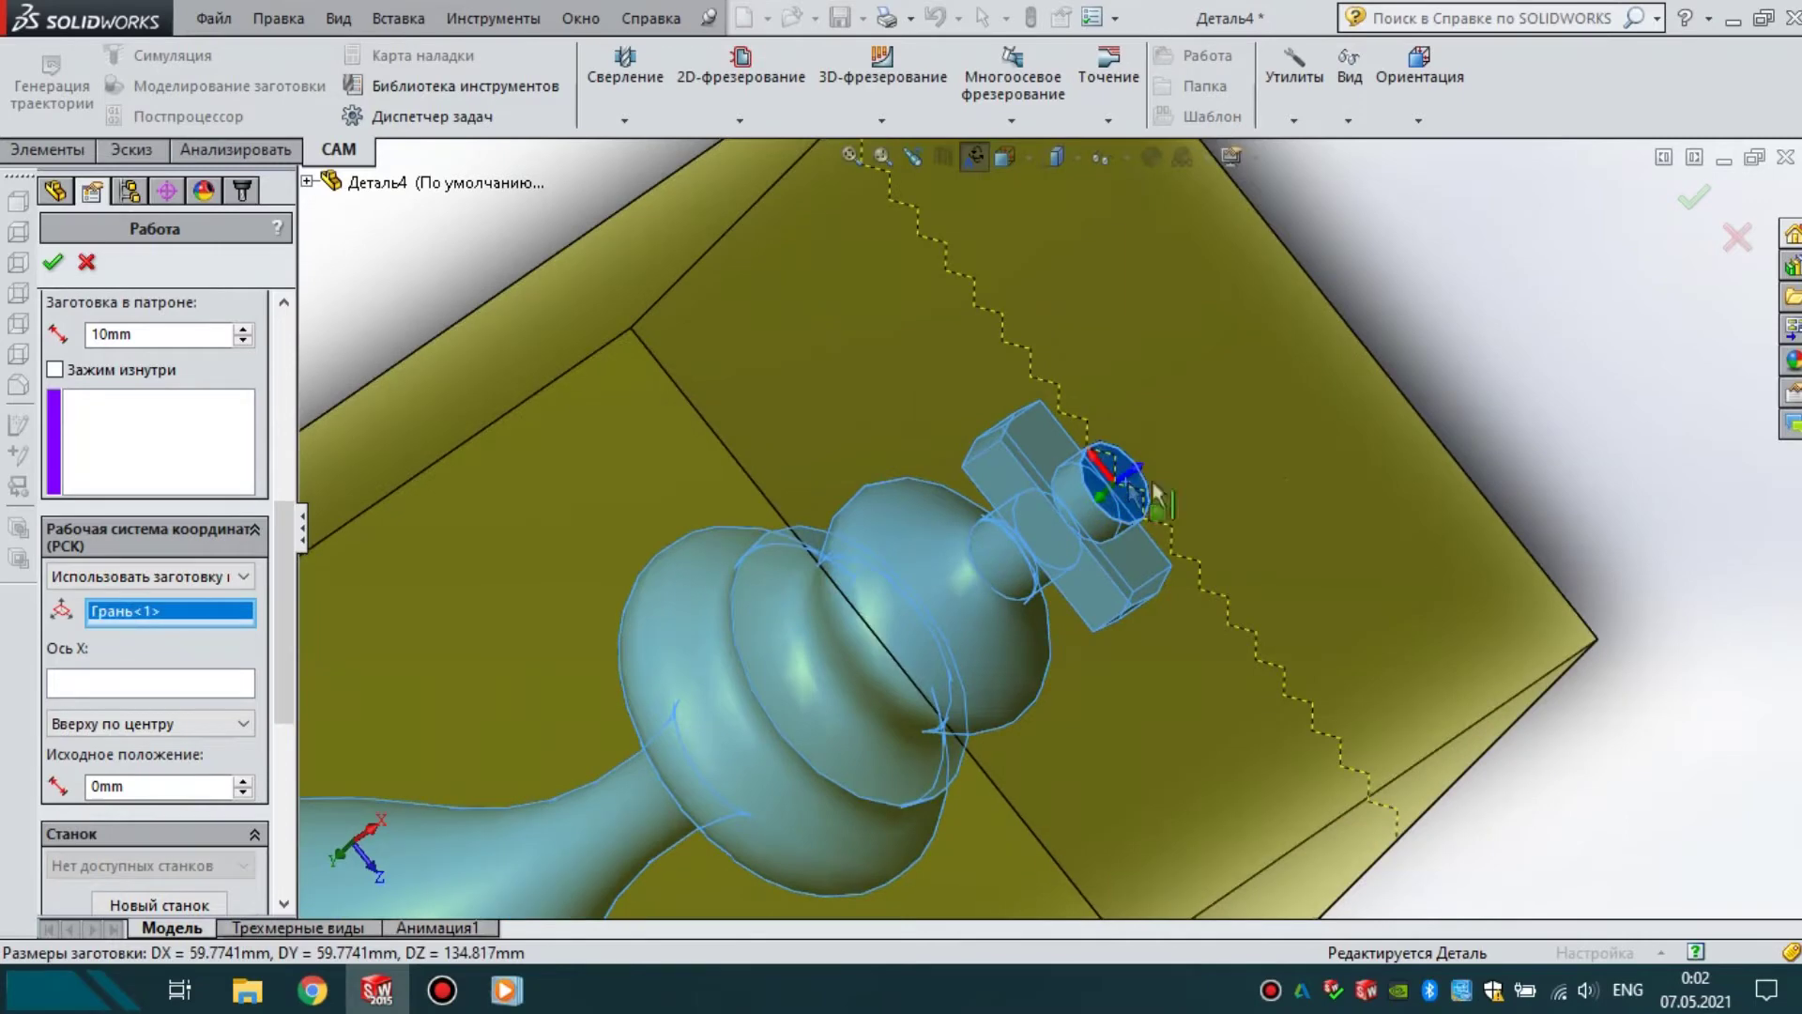
scroll(1004, 516, "up", 10)
middle_click_drag(1000, 566, 955, 580)
scroll(169, 561, "up", 5)
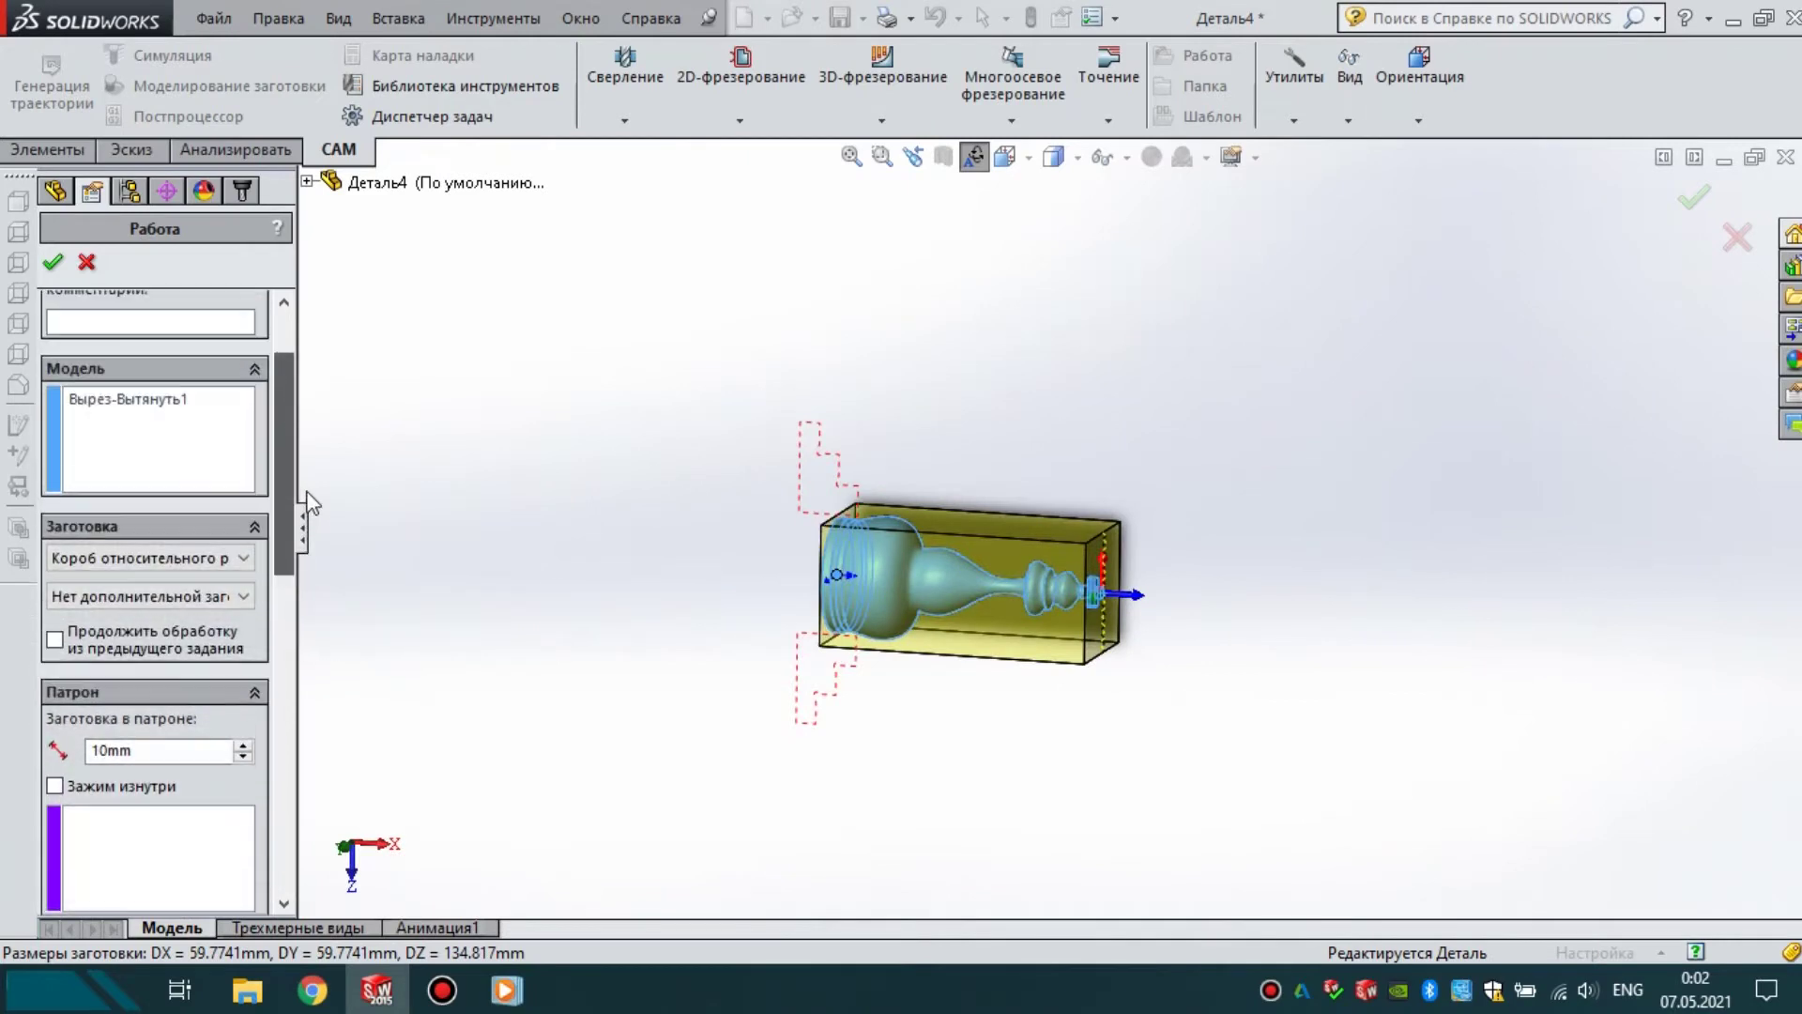
- Change the job's stock to cylindrical (Цилиндрич.) with a radial offset of 3 mm
left_click(169, 561)
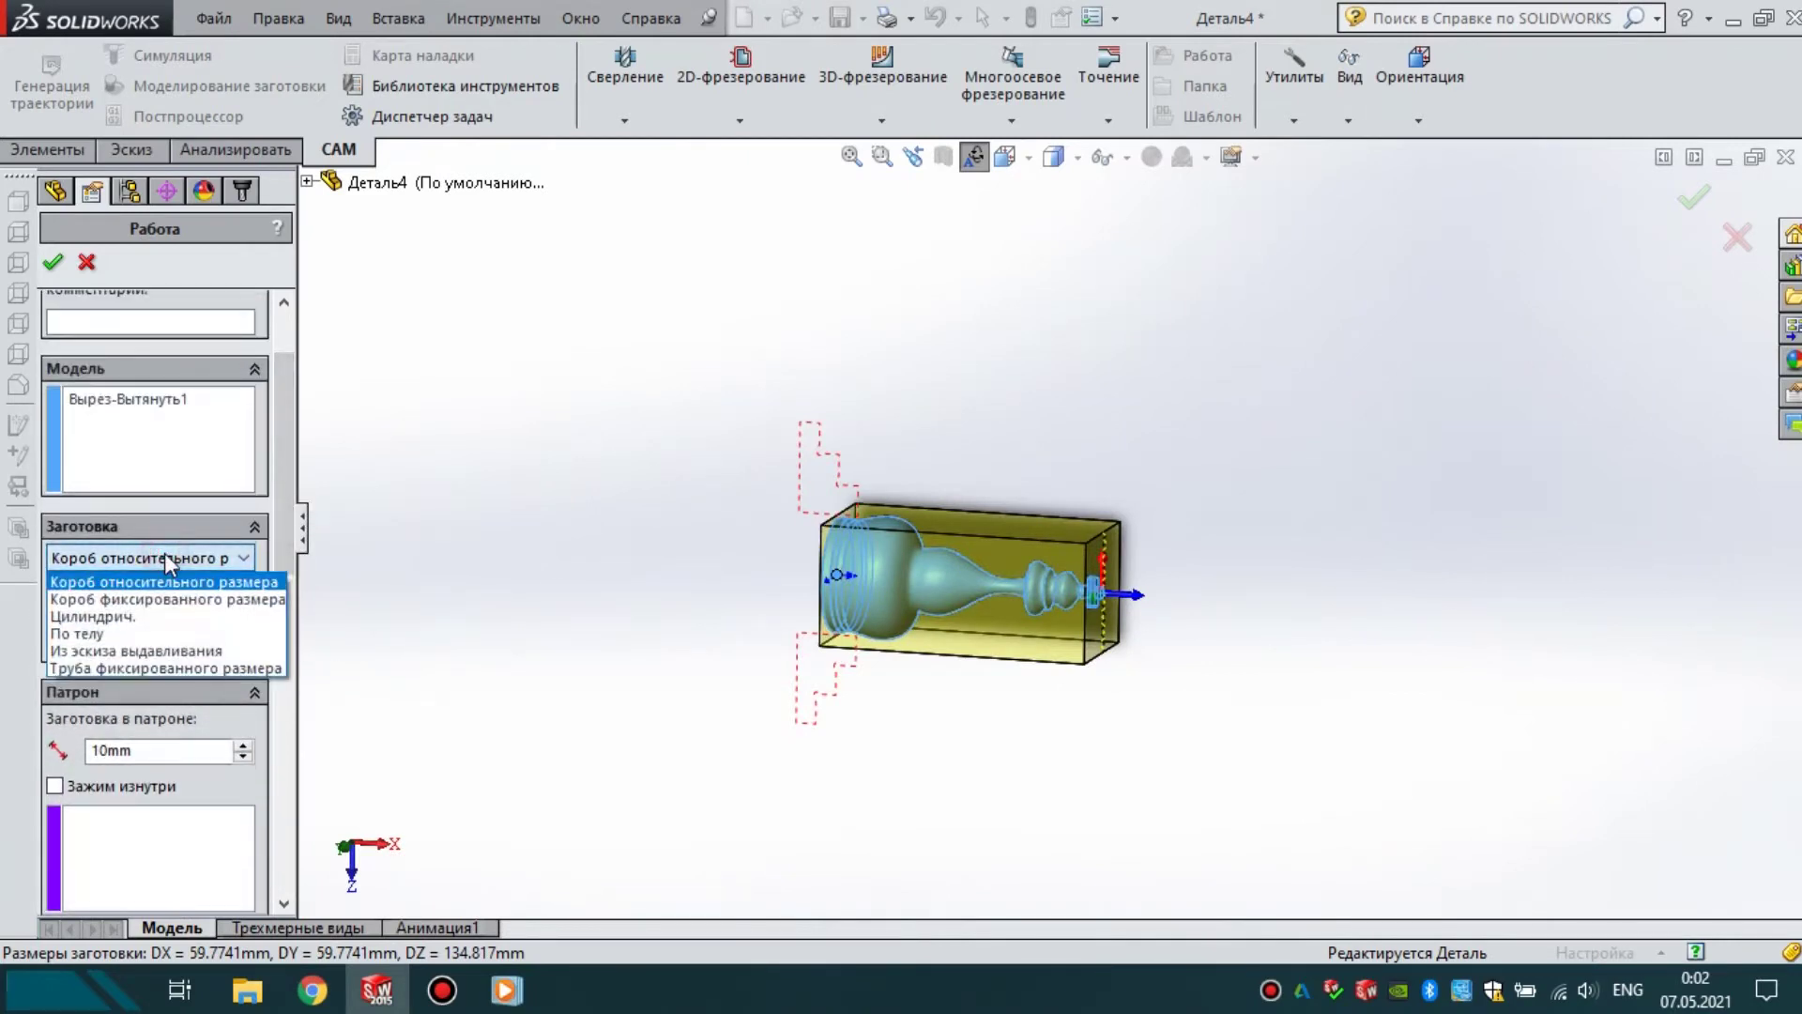
left_click(164, 624)
scroll(959, 543, "down", 3)
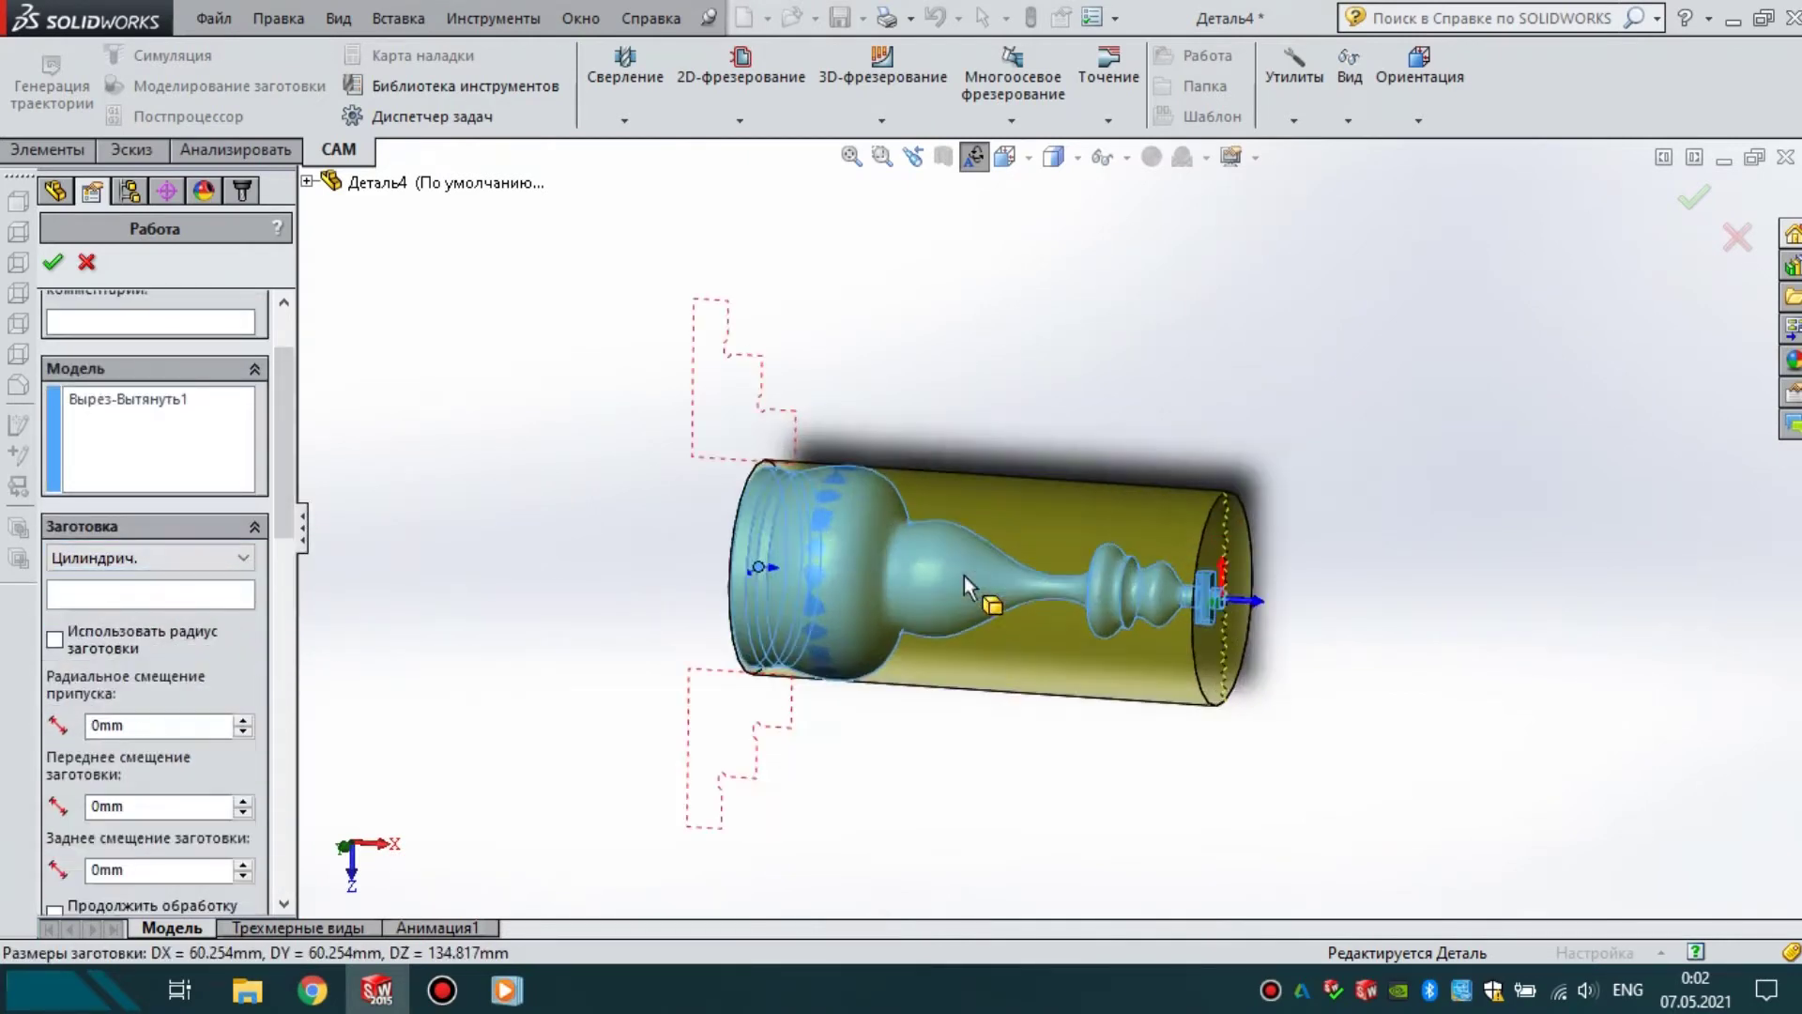
scroll(915, 567, "down", 2)
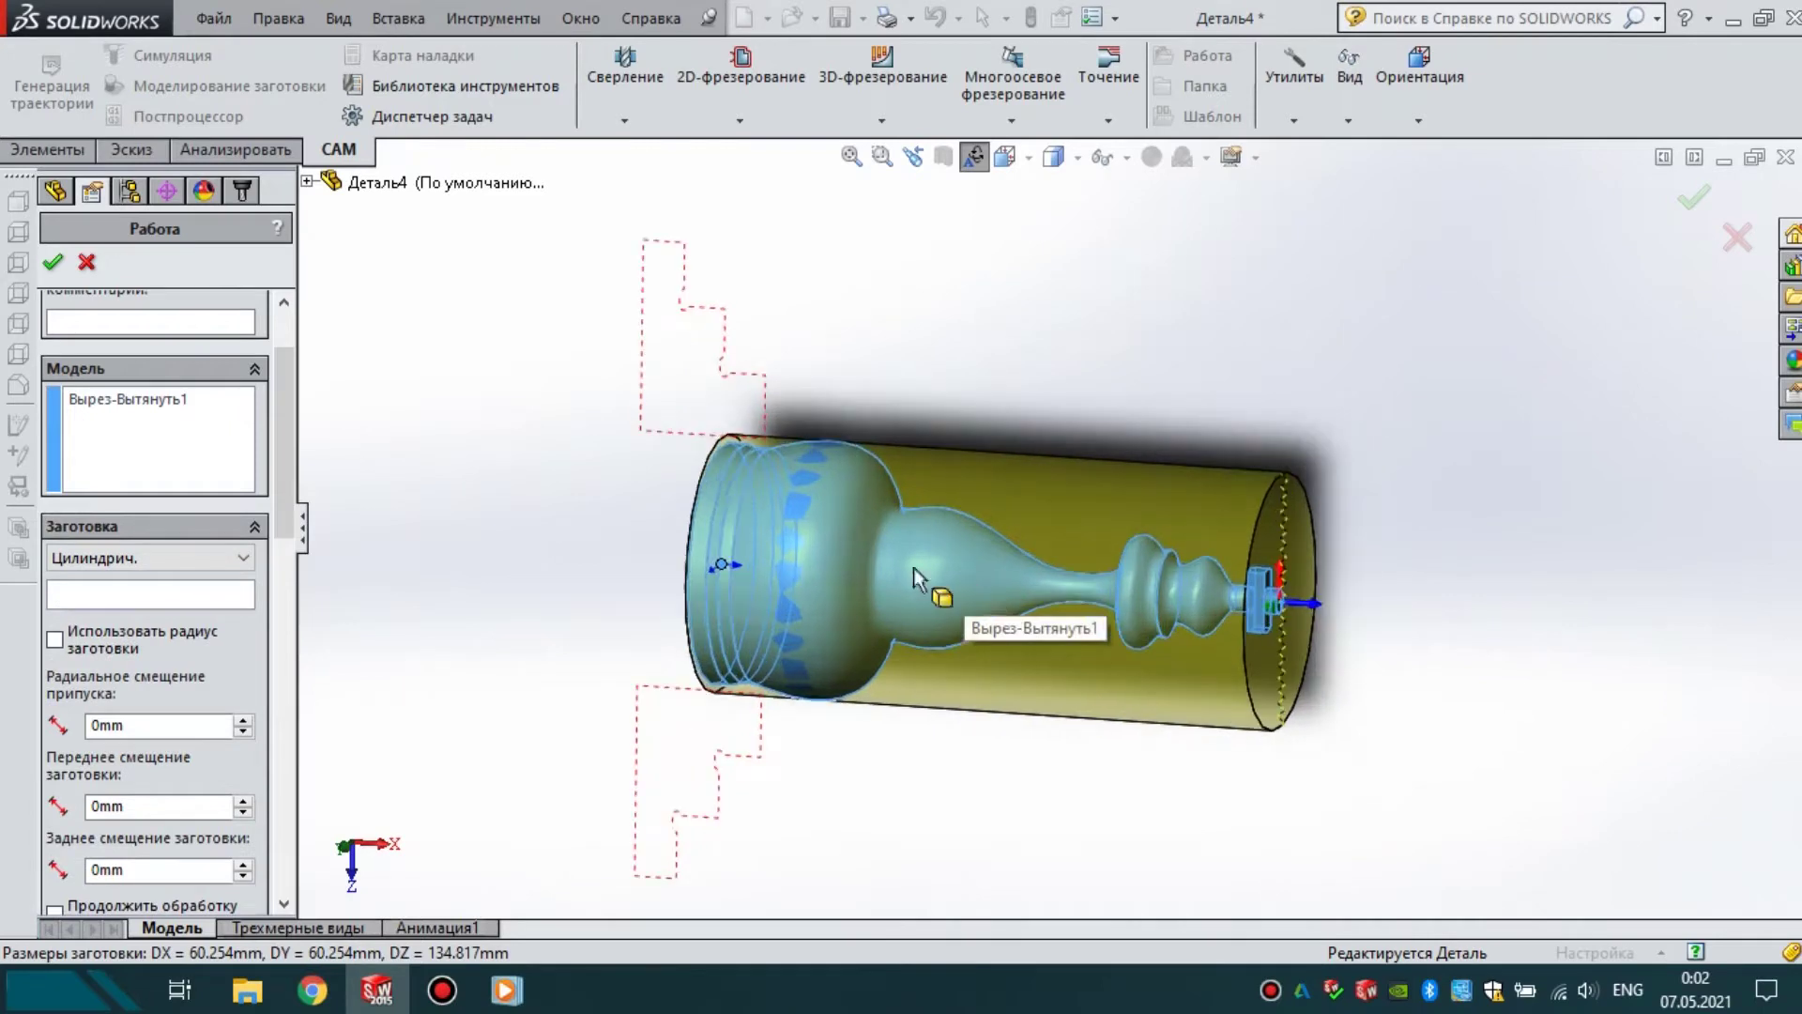
left_click(243, 720)
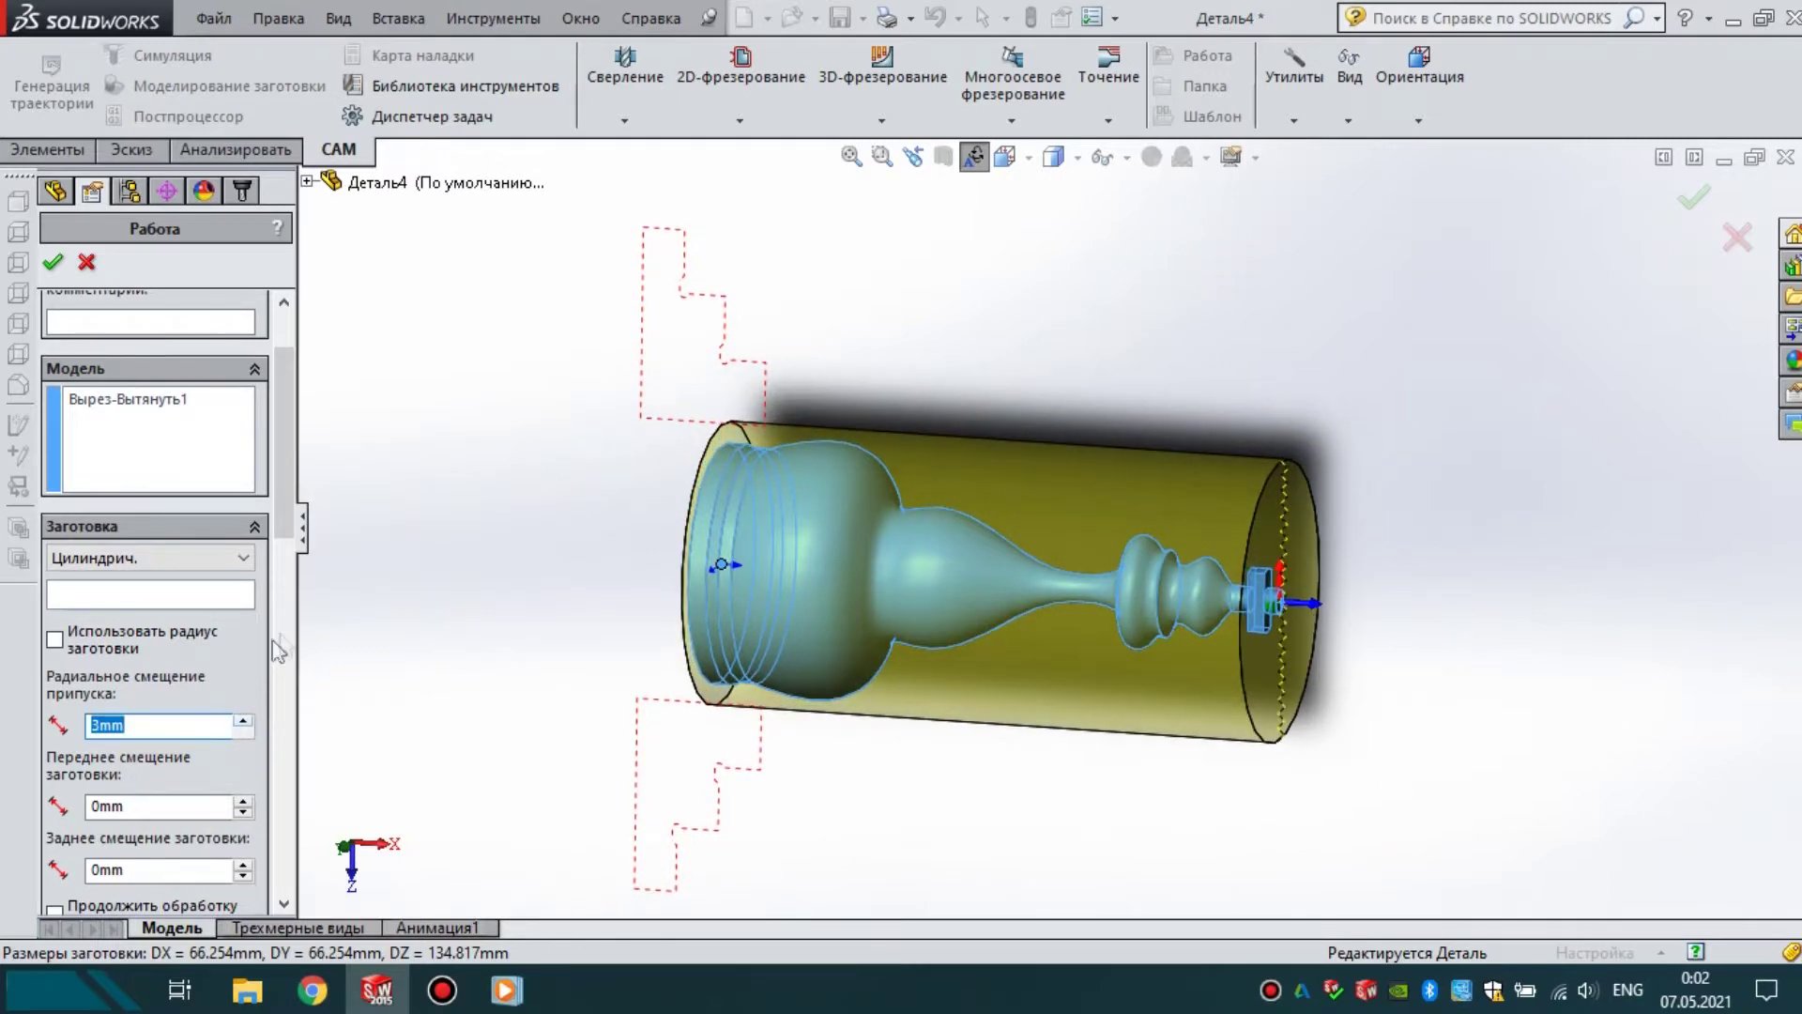
- Increase the front offset of the cylindrical stock and accept the job
left_click_drag(272, 507, 274, 555)
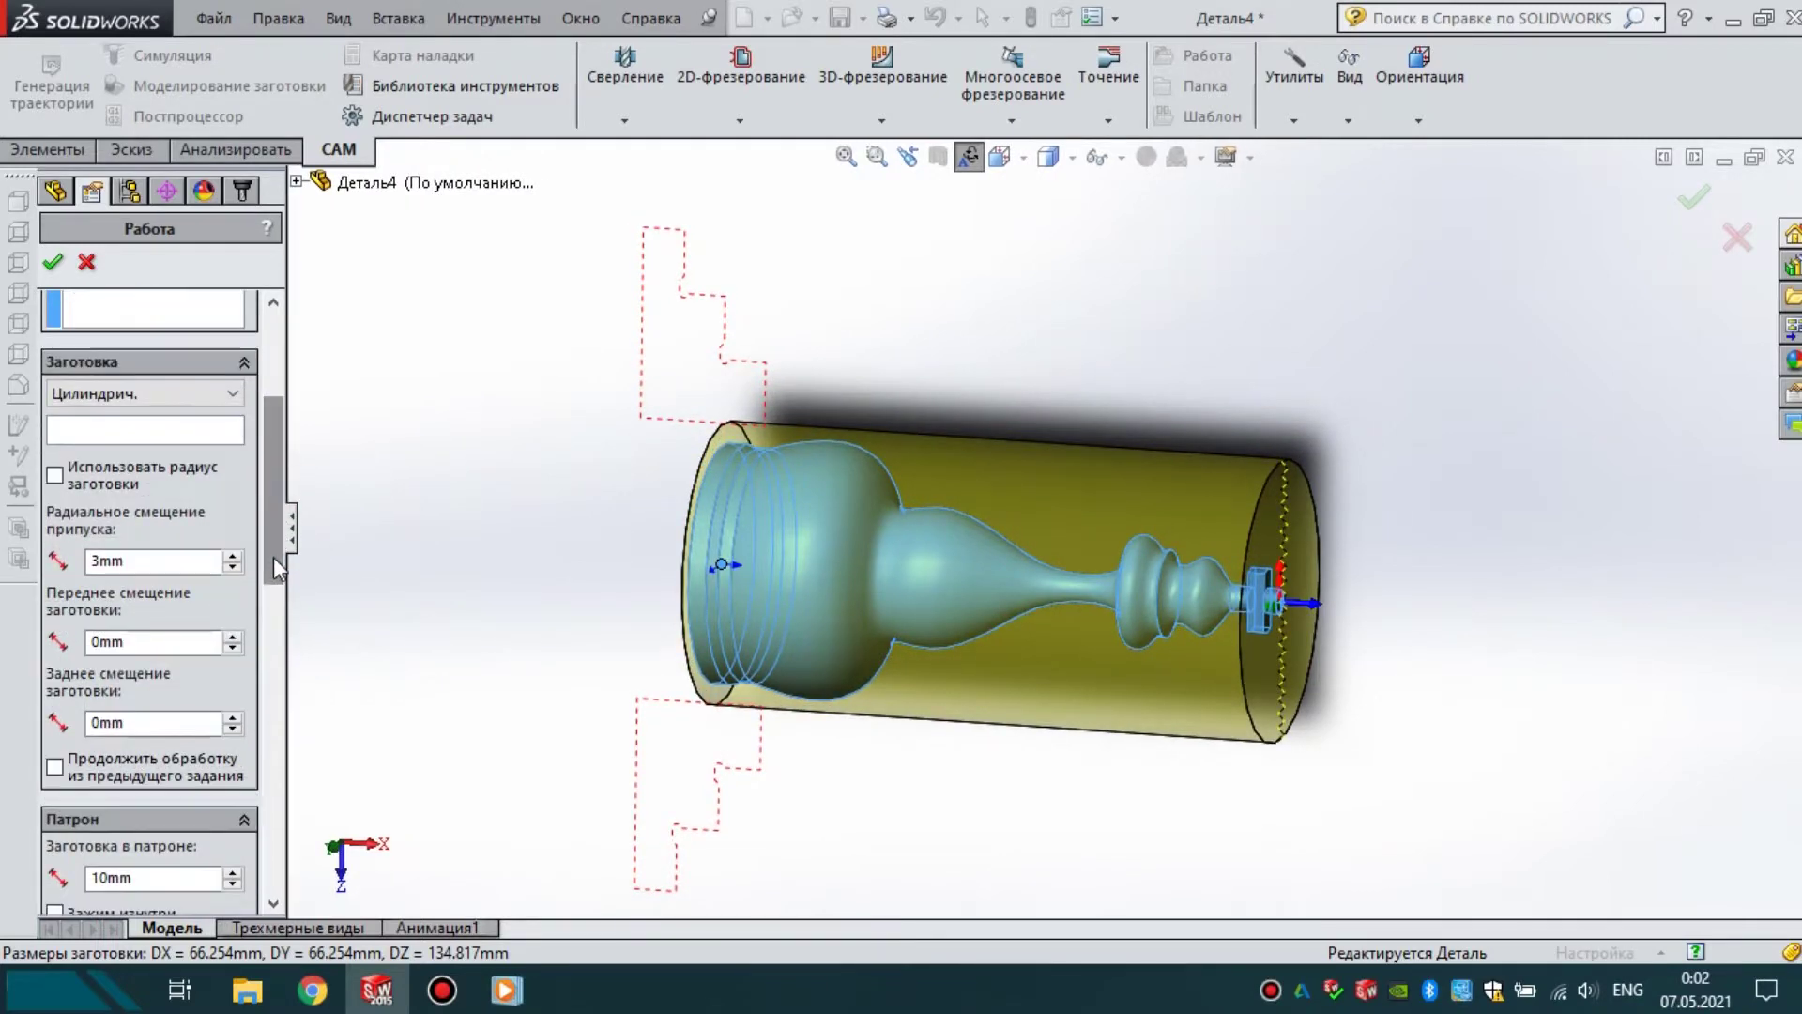
left_click(232, 636)
left_click(232, 635)
left_click(233, 636)
left_click(233, 636)
left_click(56, 263)
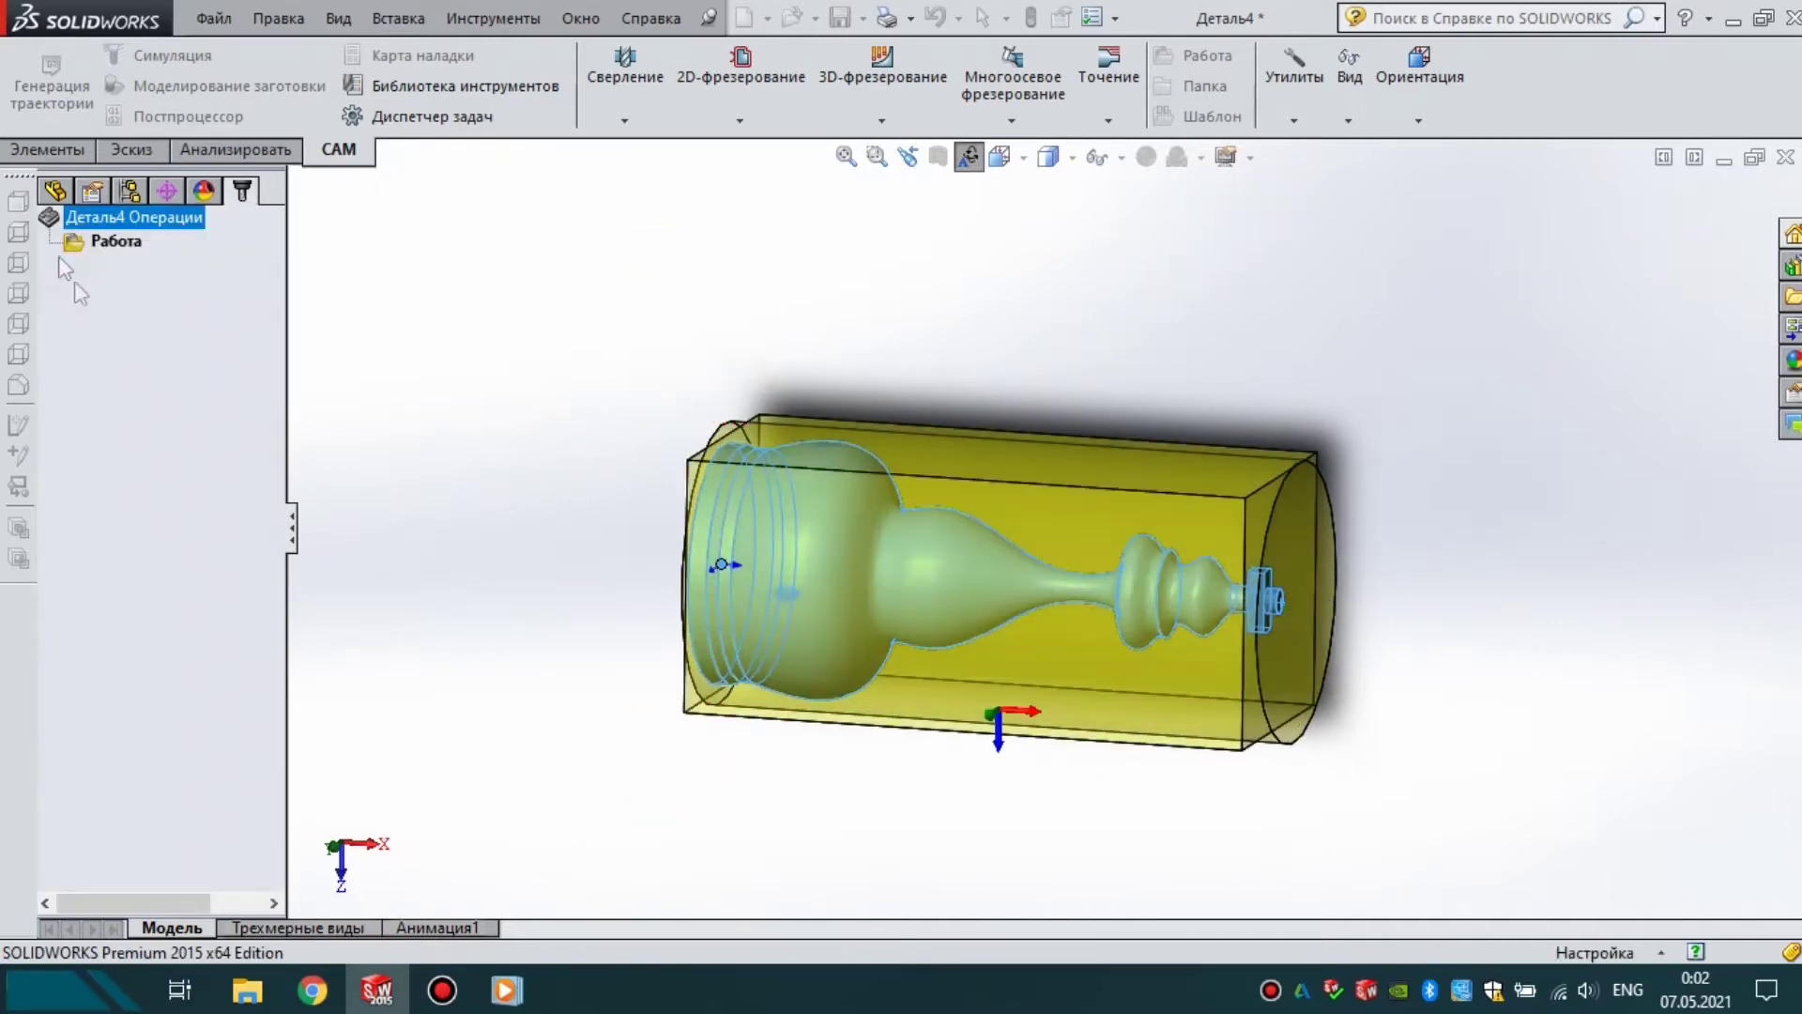
- Add a face turning operation (Обточка грани) to the job and assign library tool #42 - CNMT ??08
left_click(116, 242)
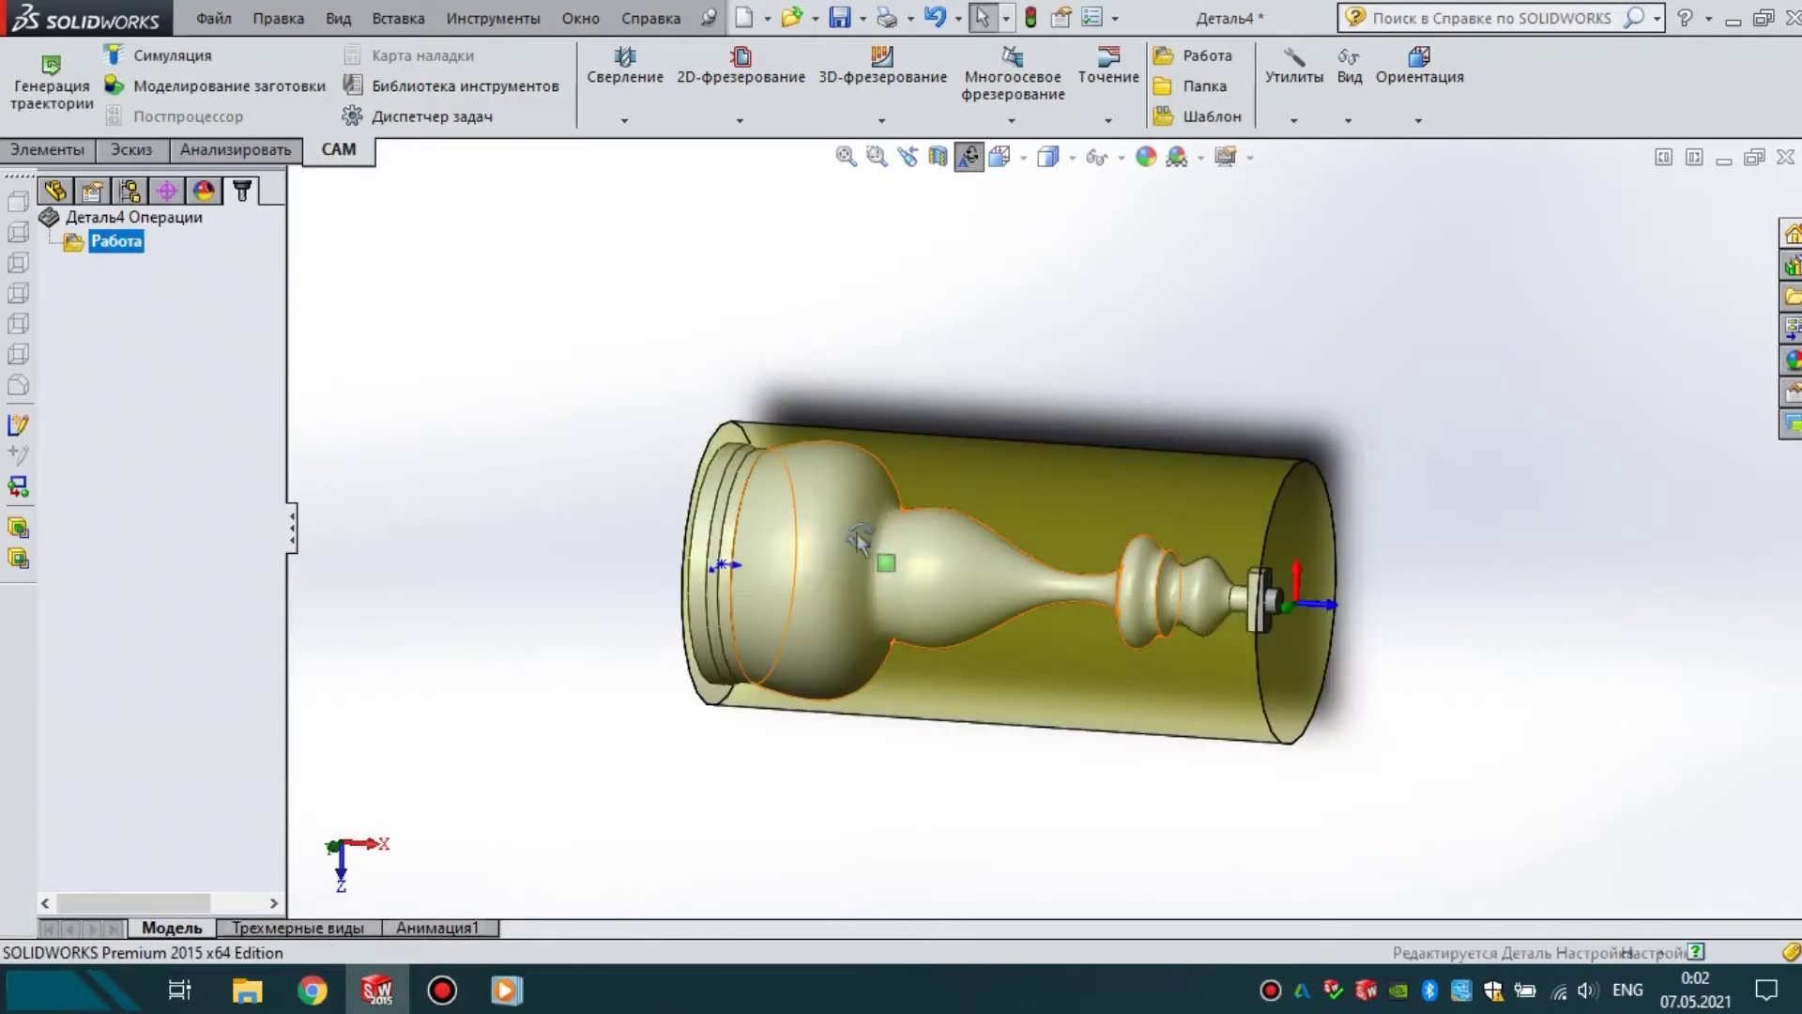
left_click_drag(856, 538, 850, 539)
key("Escape")
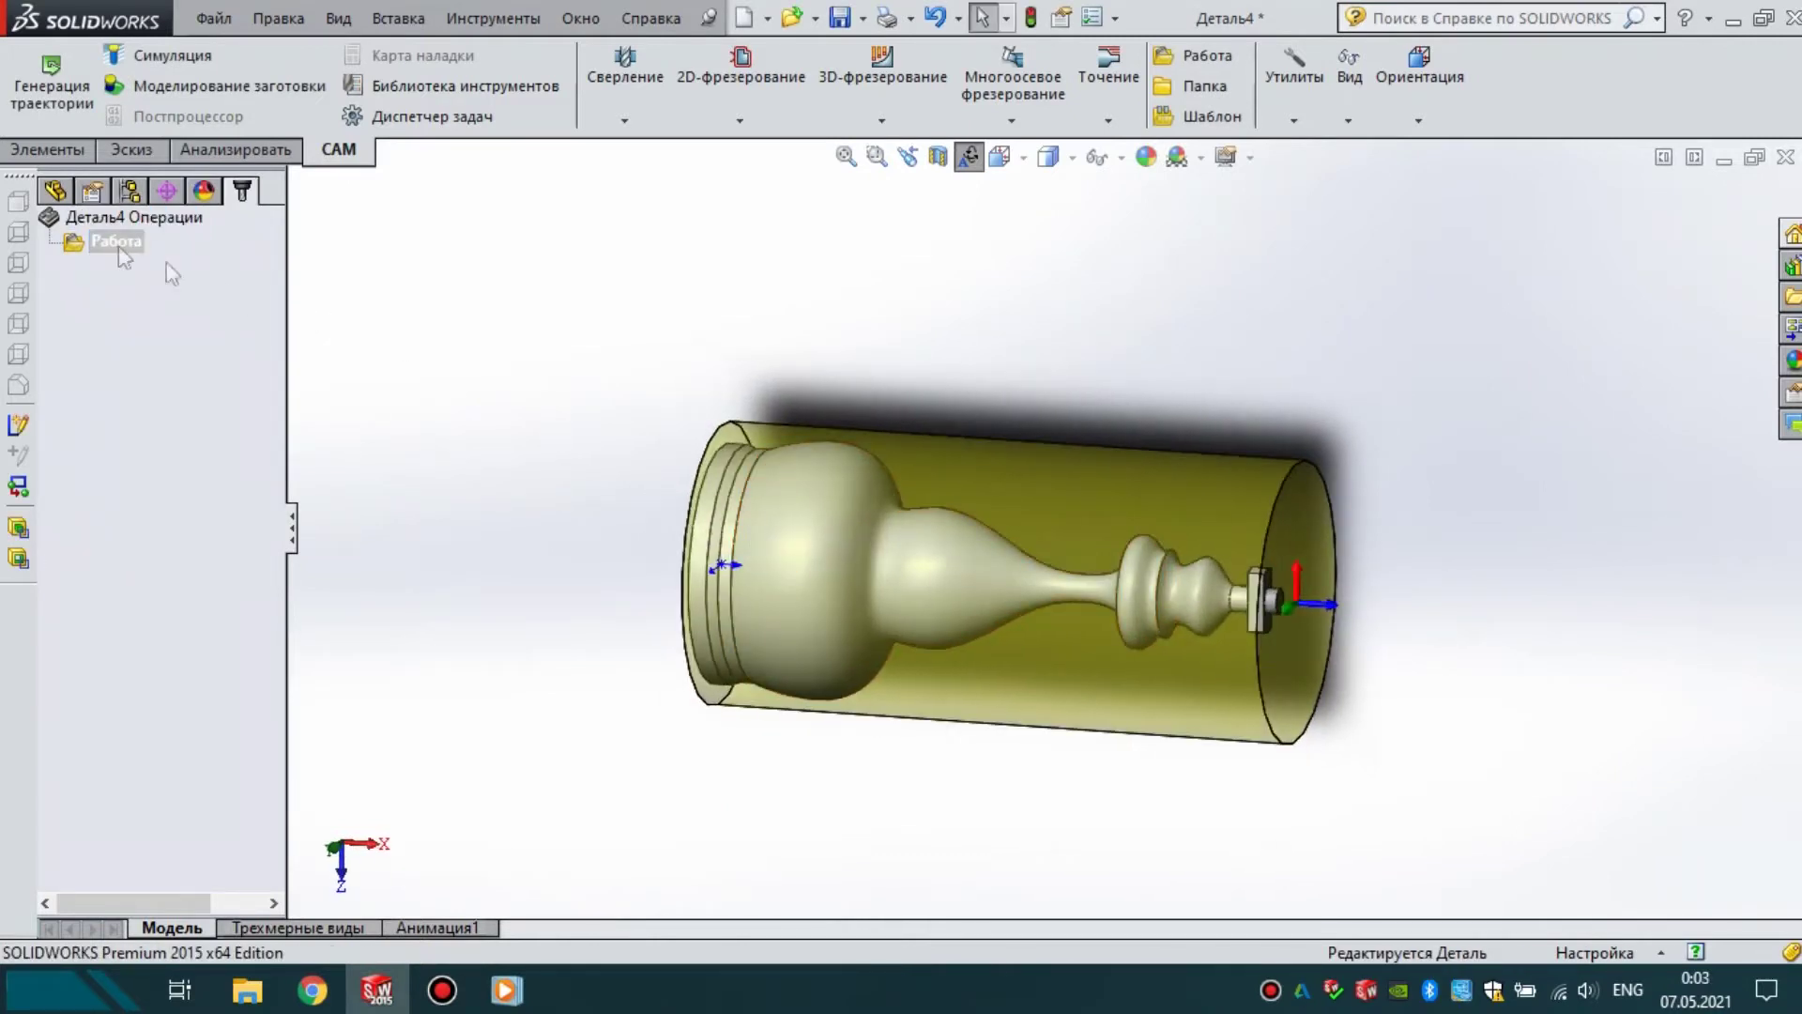
left_click(369, 273)
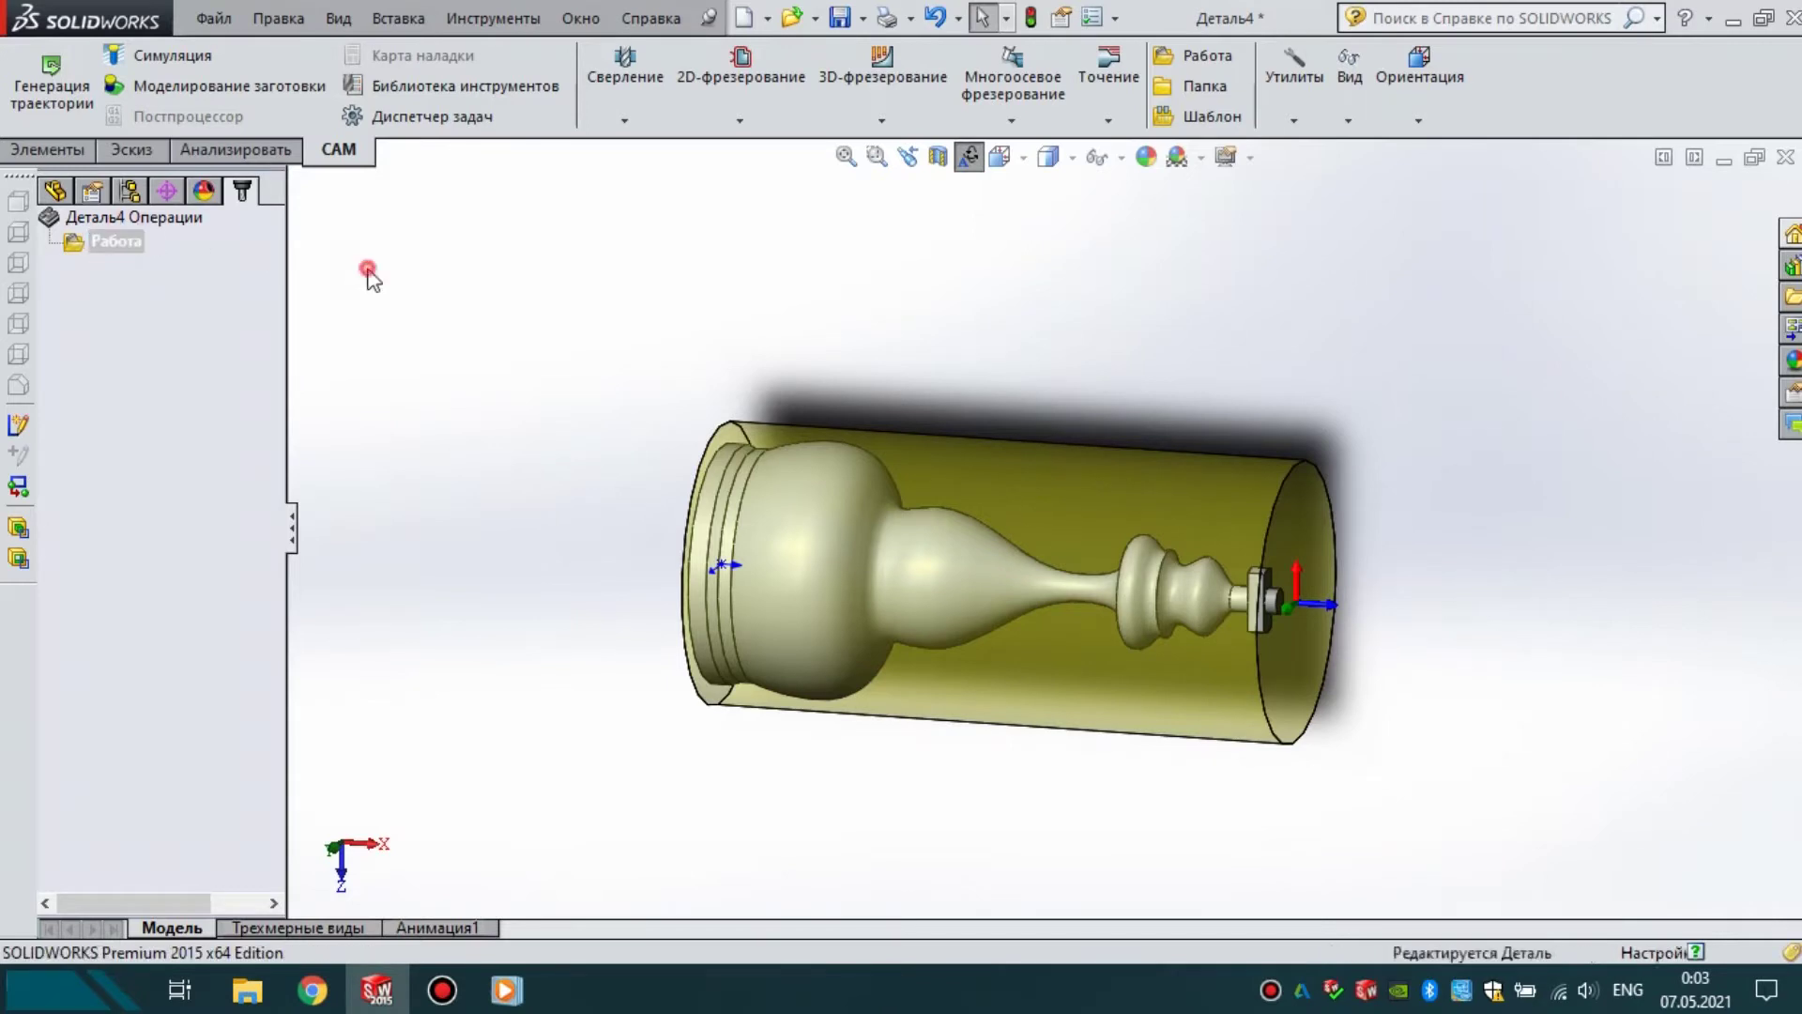
left_click(1111, 84)
left_click(1220, 199)
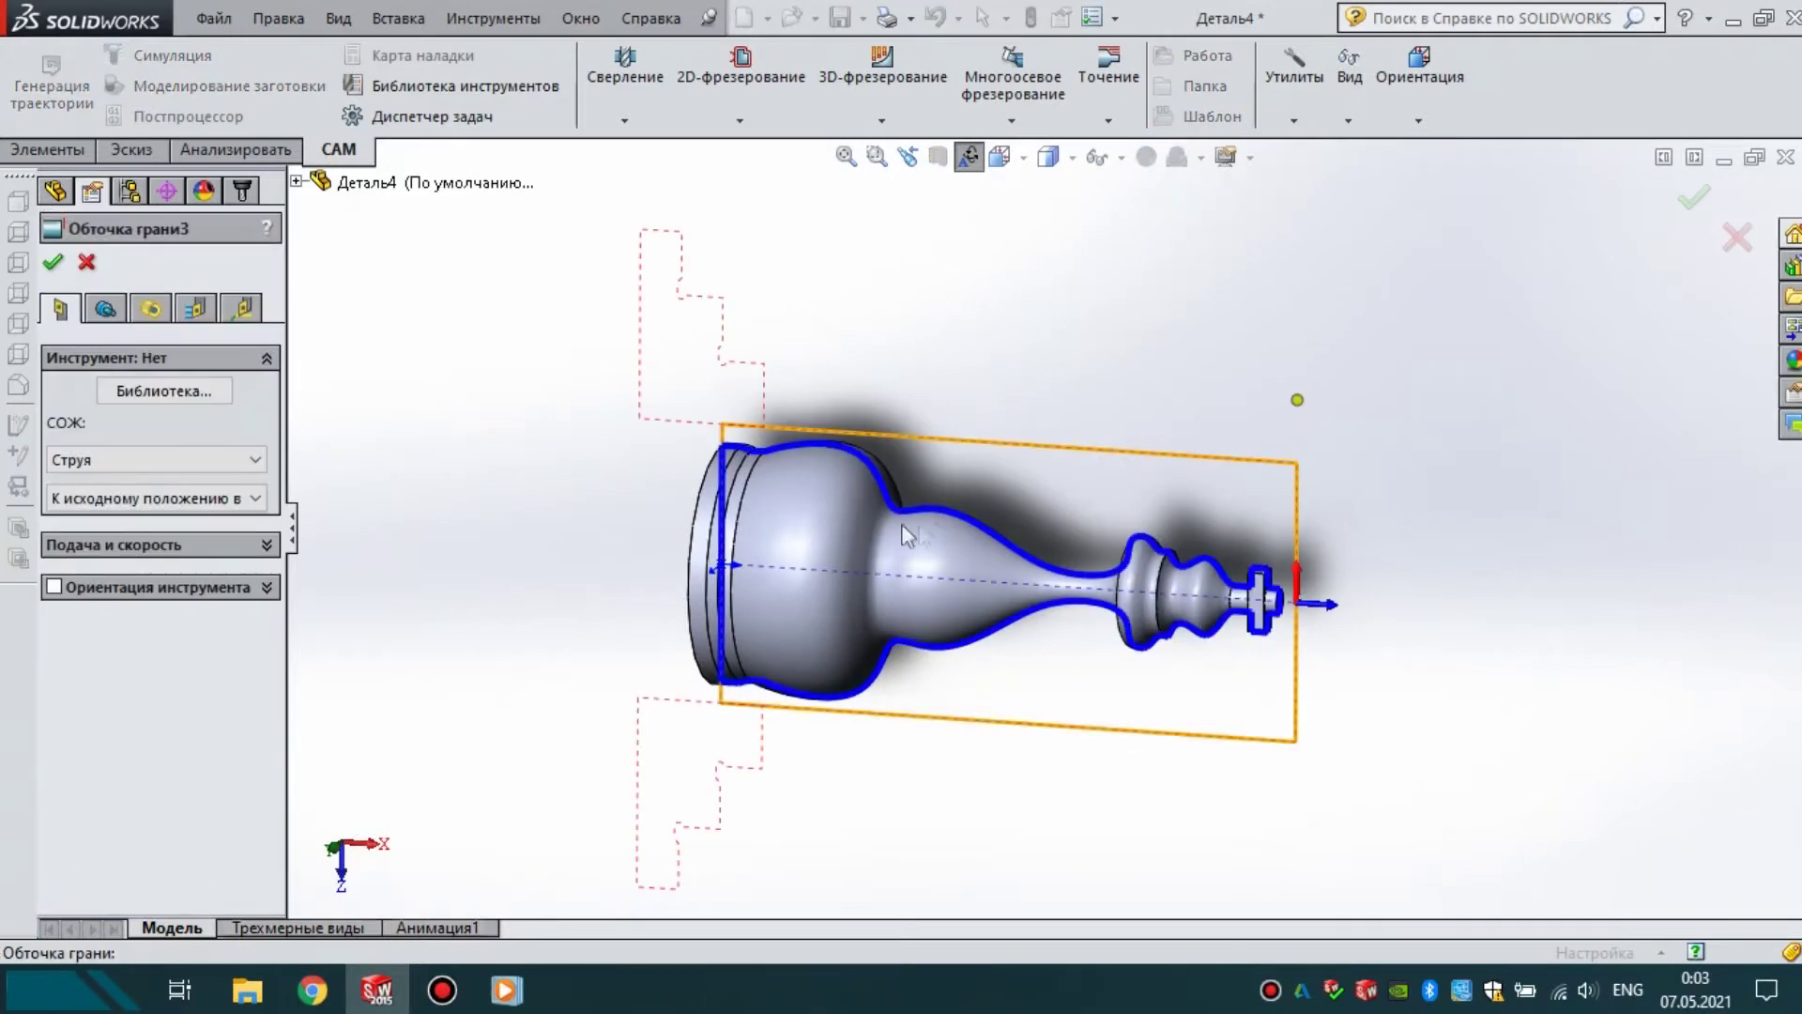
left_click(999, 156)
left_click(1135, 290)
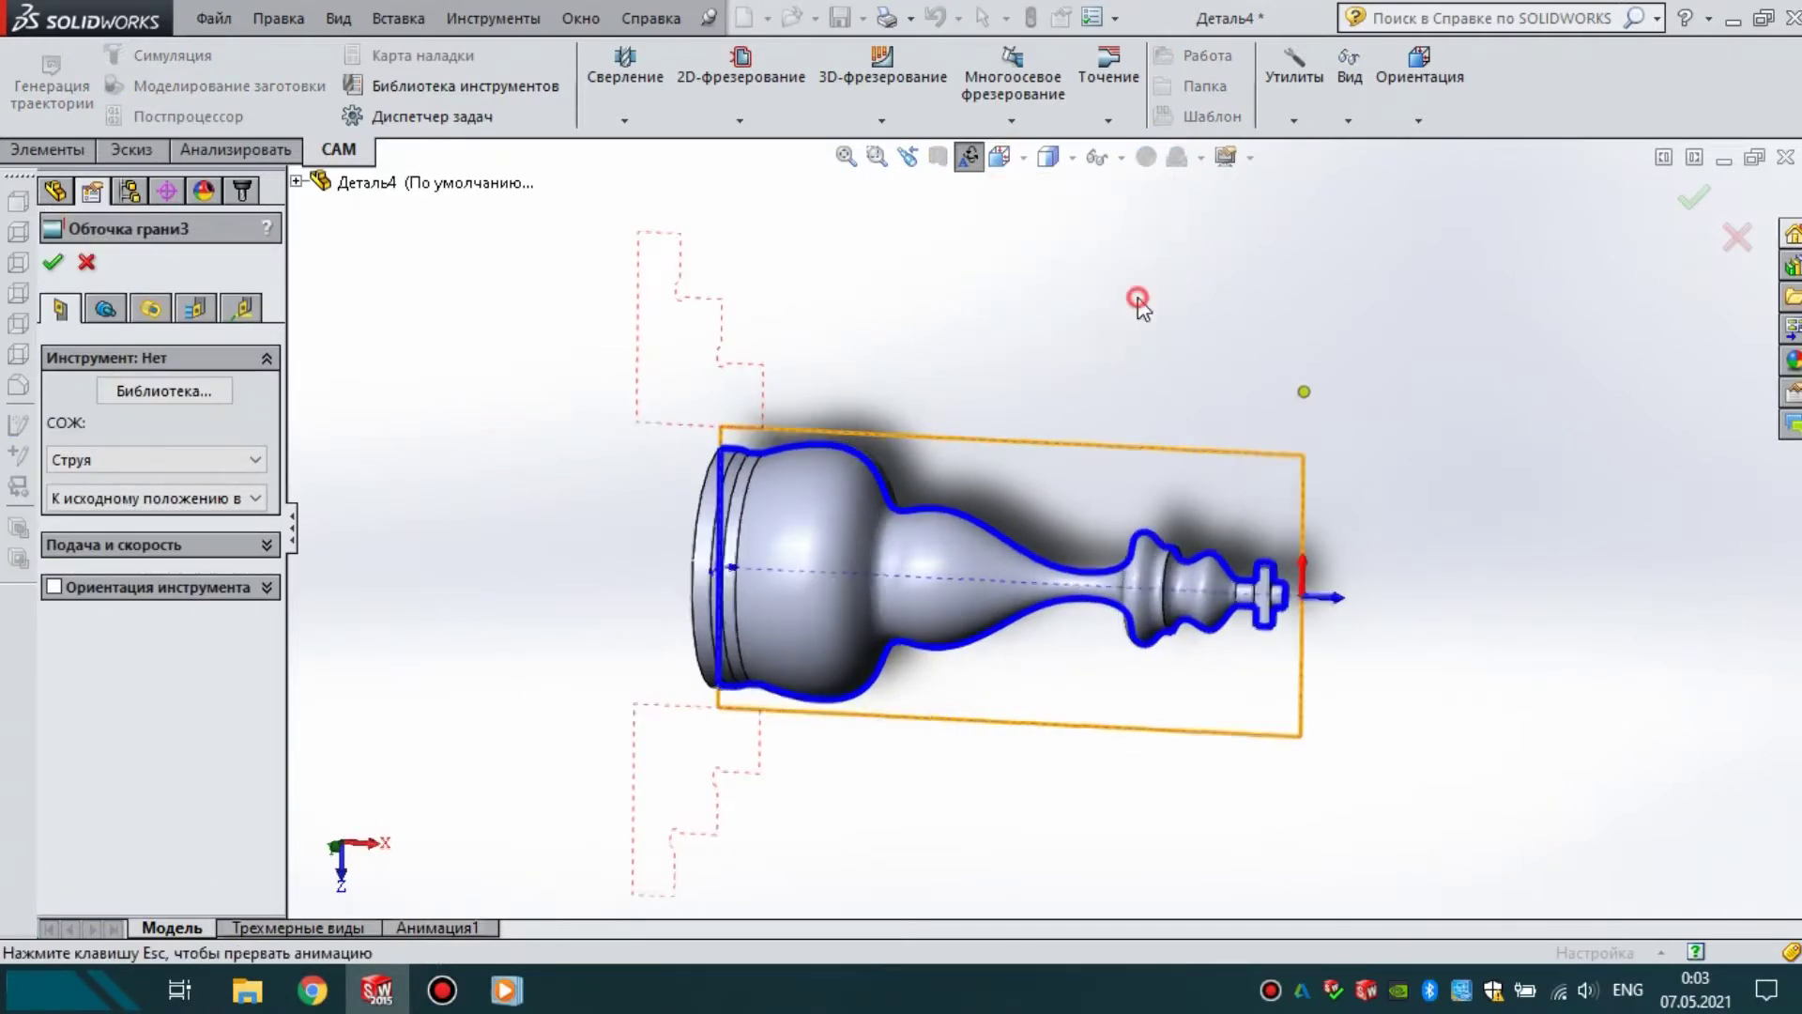
left_click(138, 391)
left_click(530, 246)
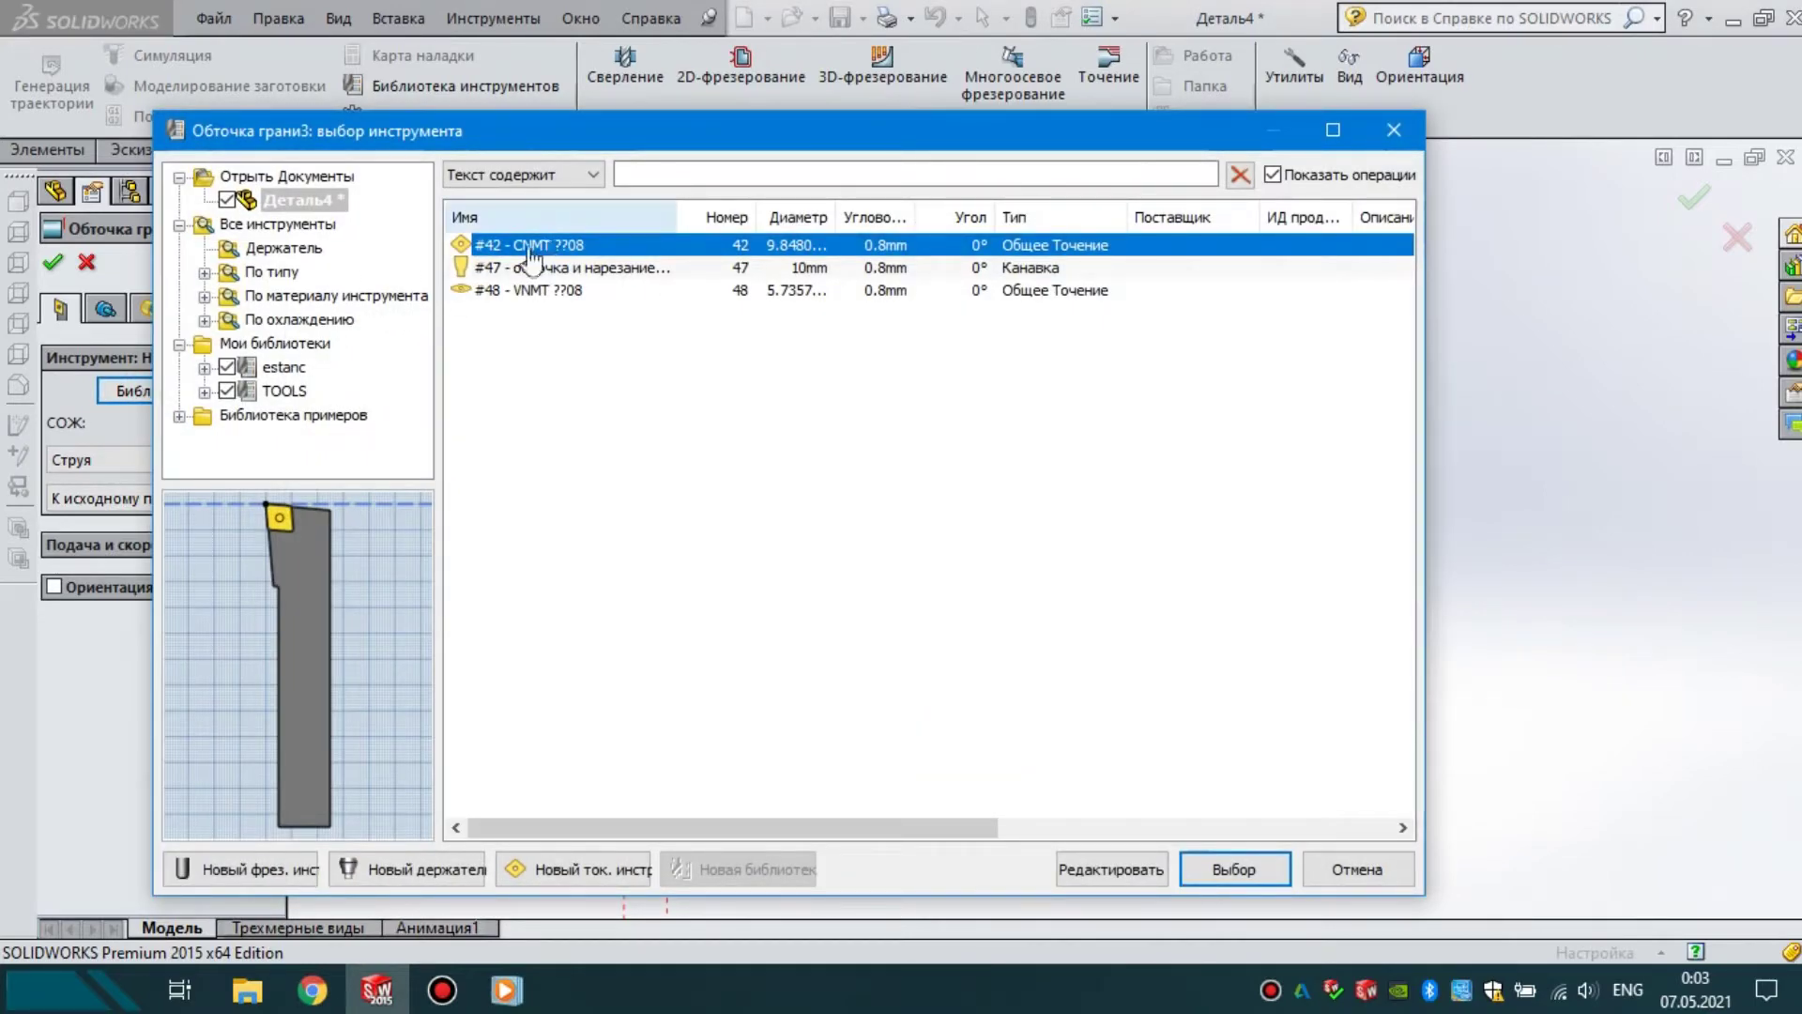
left_click(1220, 870)
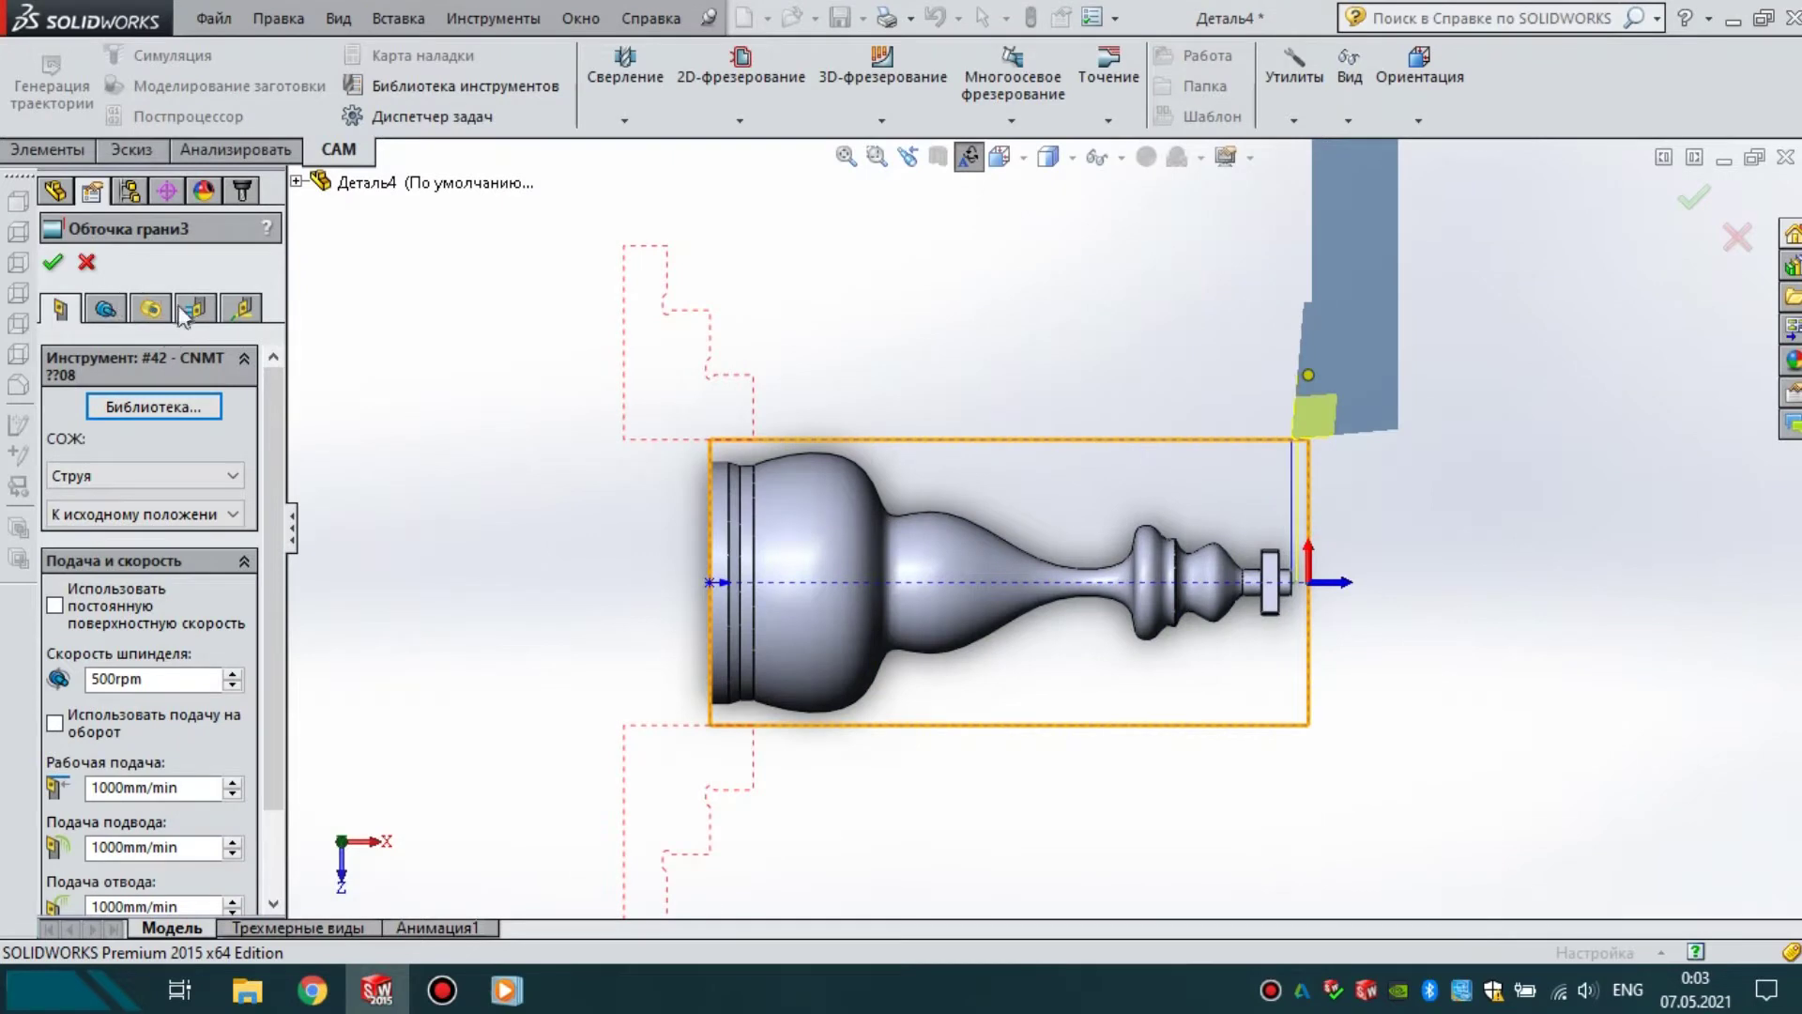
- Enable multiple passes for the face turning, set 3 passes and accept the operation
left_click(193, 309)
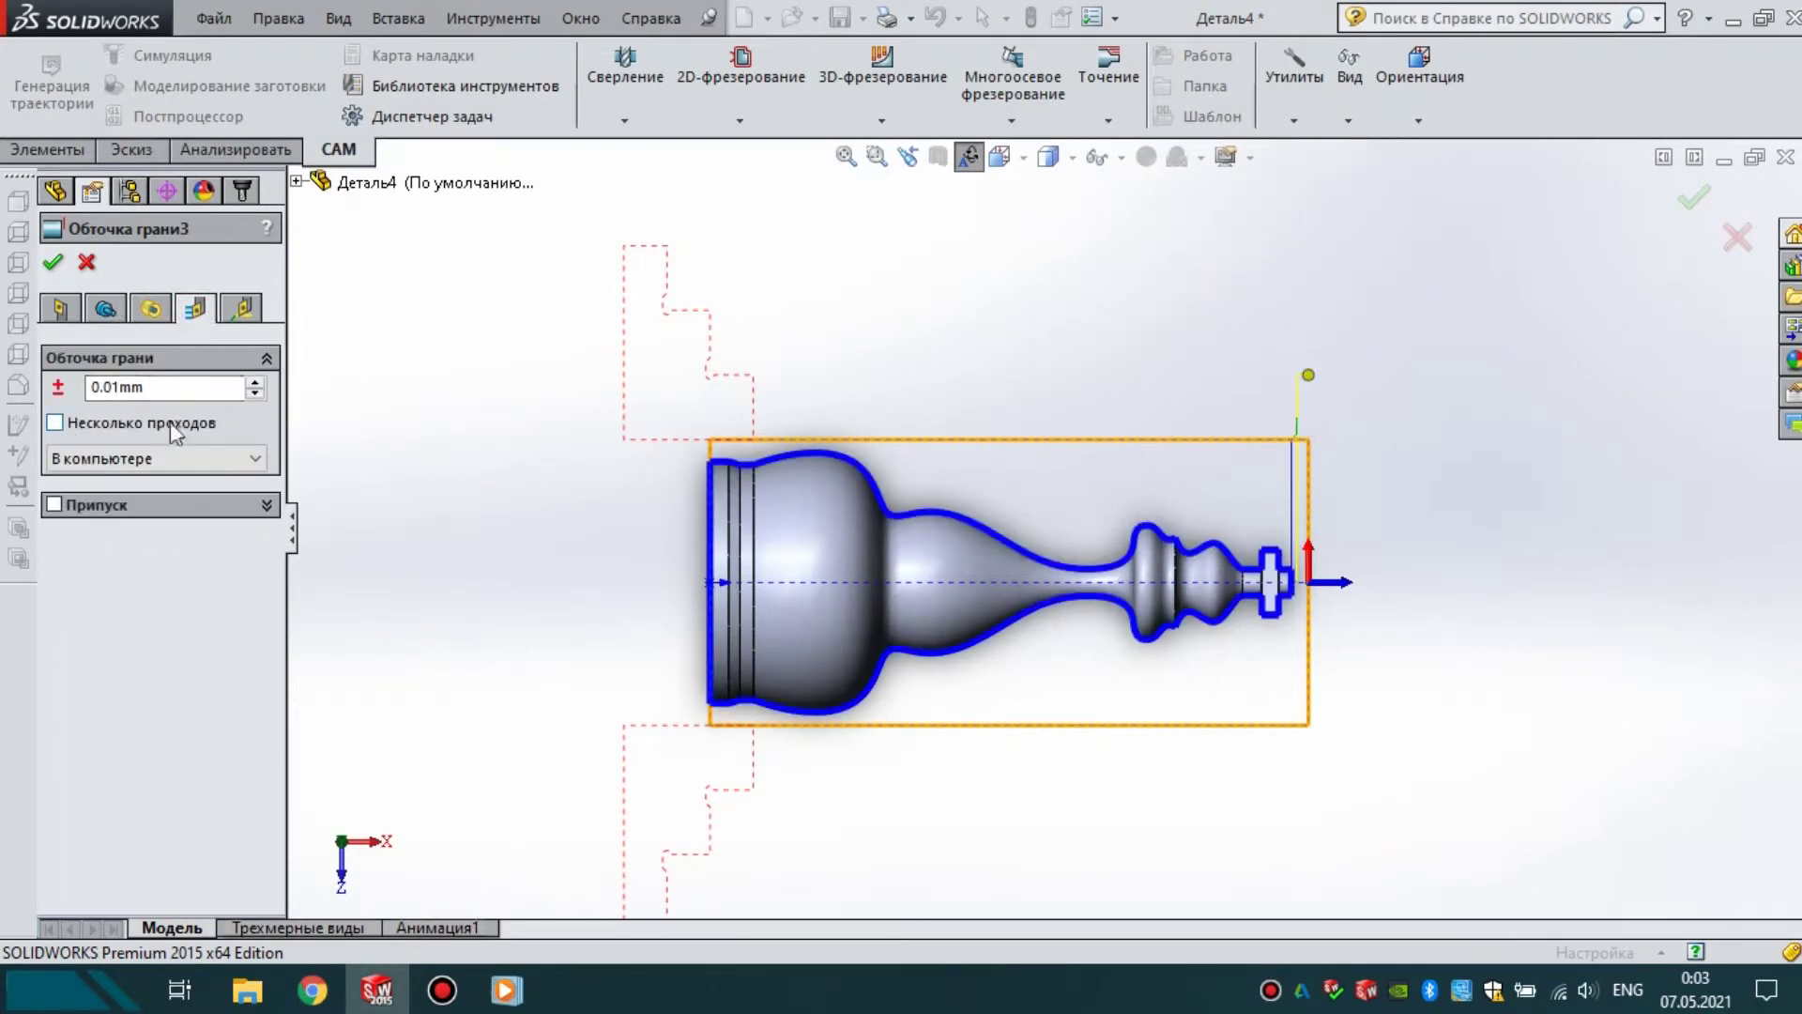
left_click(55, 423)
left_click(256, 449)
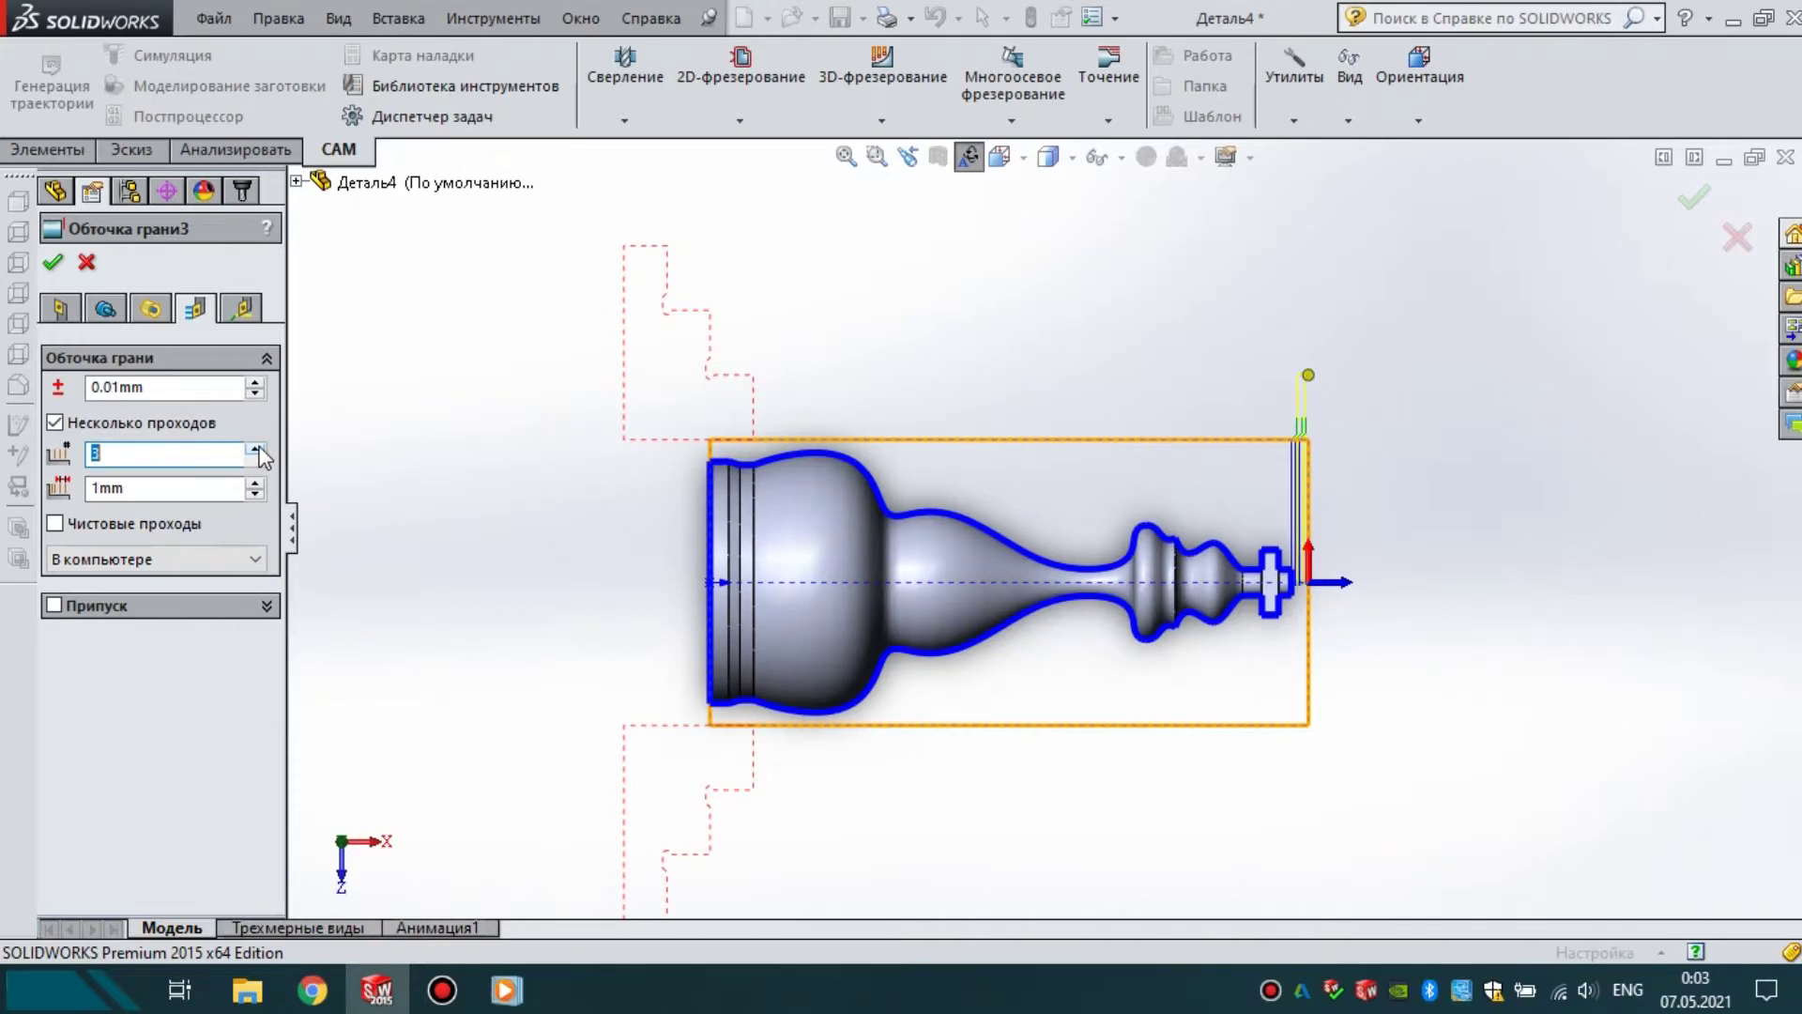
left_click(55, 261)
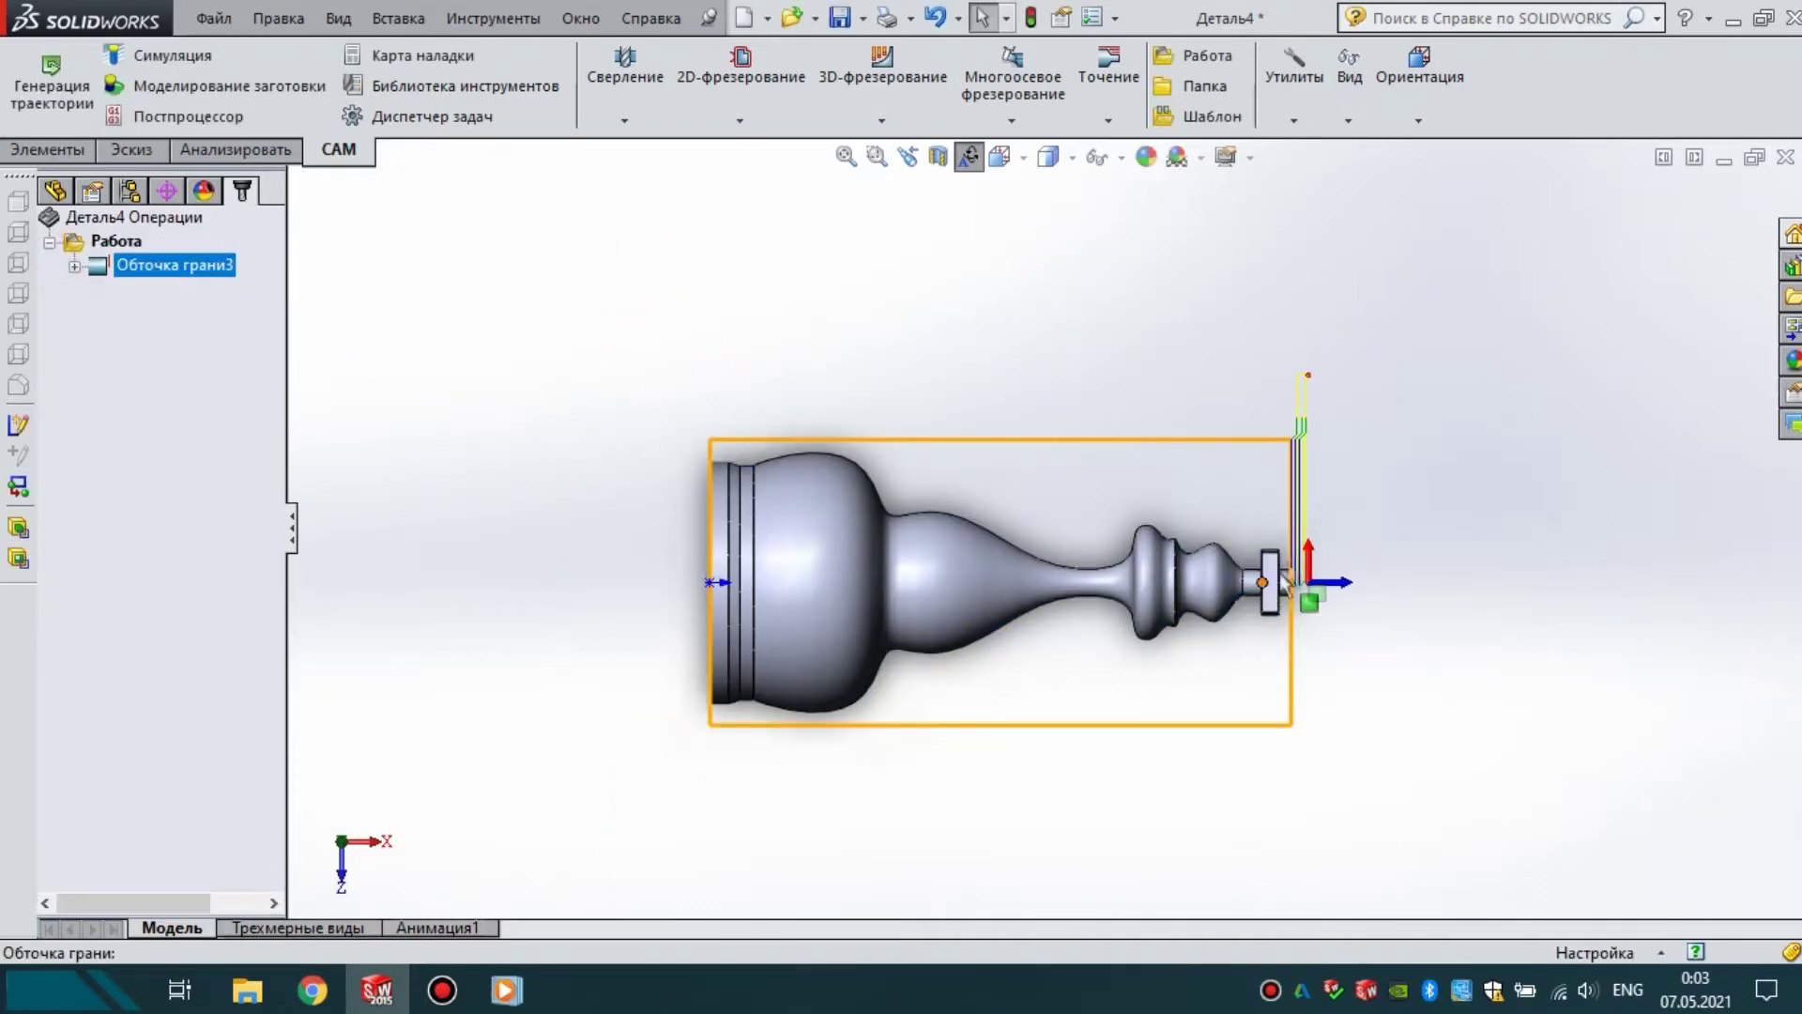
- Start a profile groove turning operation (Обточка канавки профиля) and select grooving tool #47 in the tool library
scroll(1281, 559, "down", 5)
scroll(1516, 636, "up", 4)
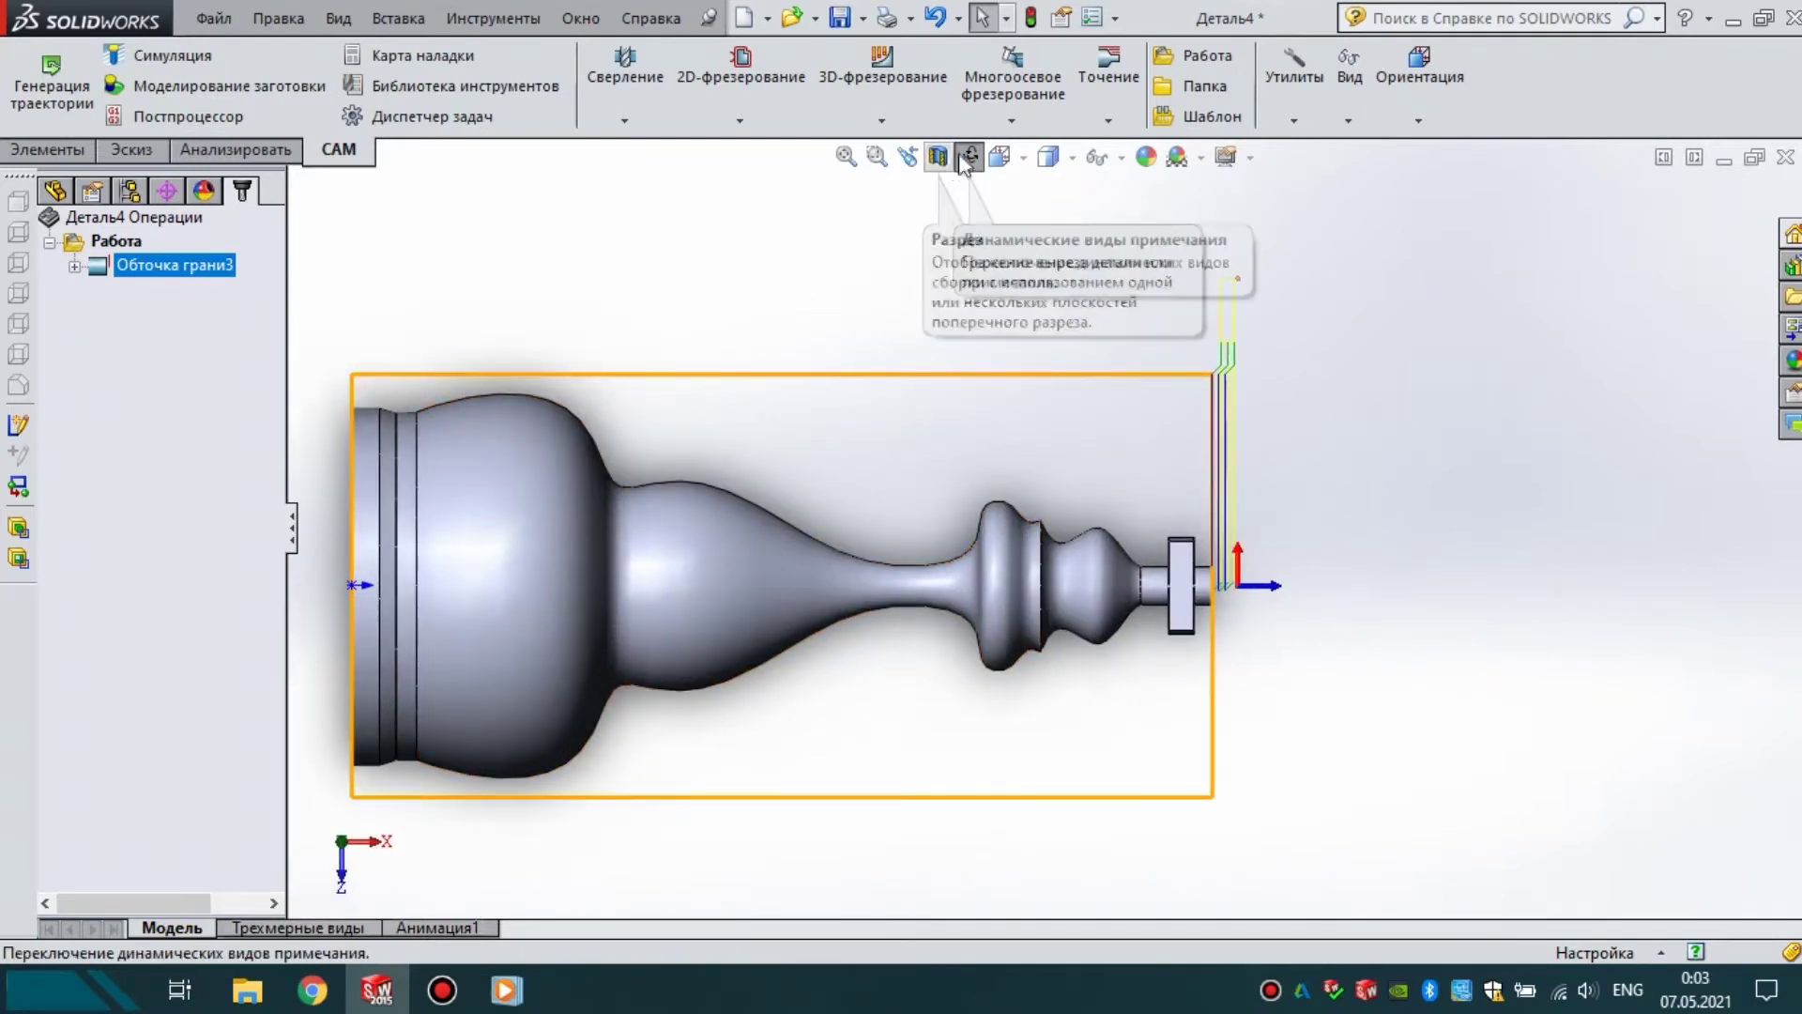
left_click(1110, 63)
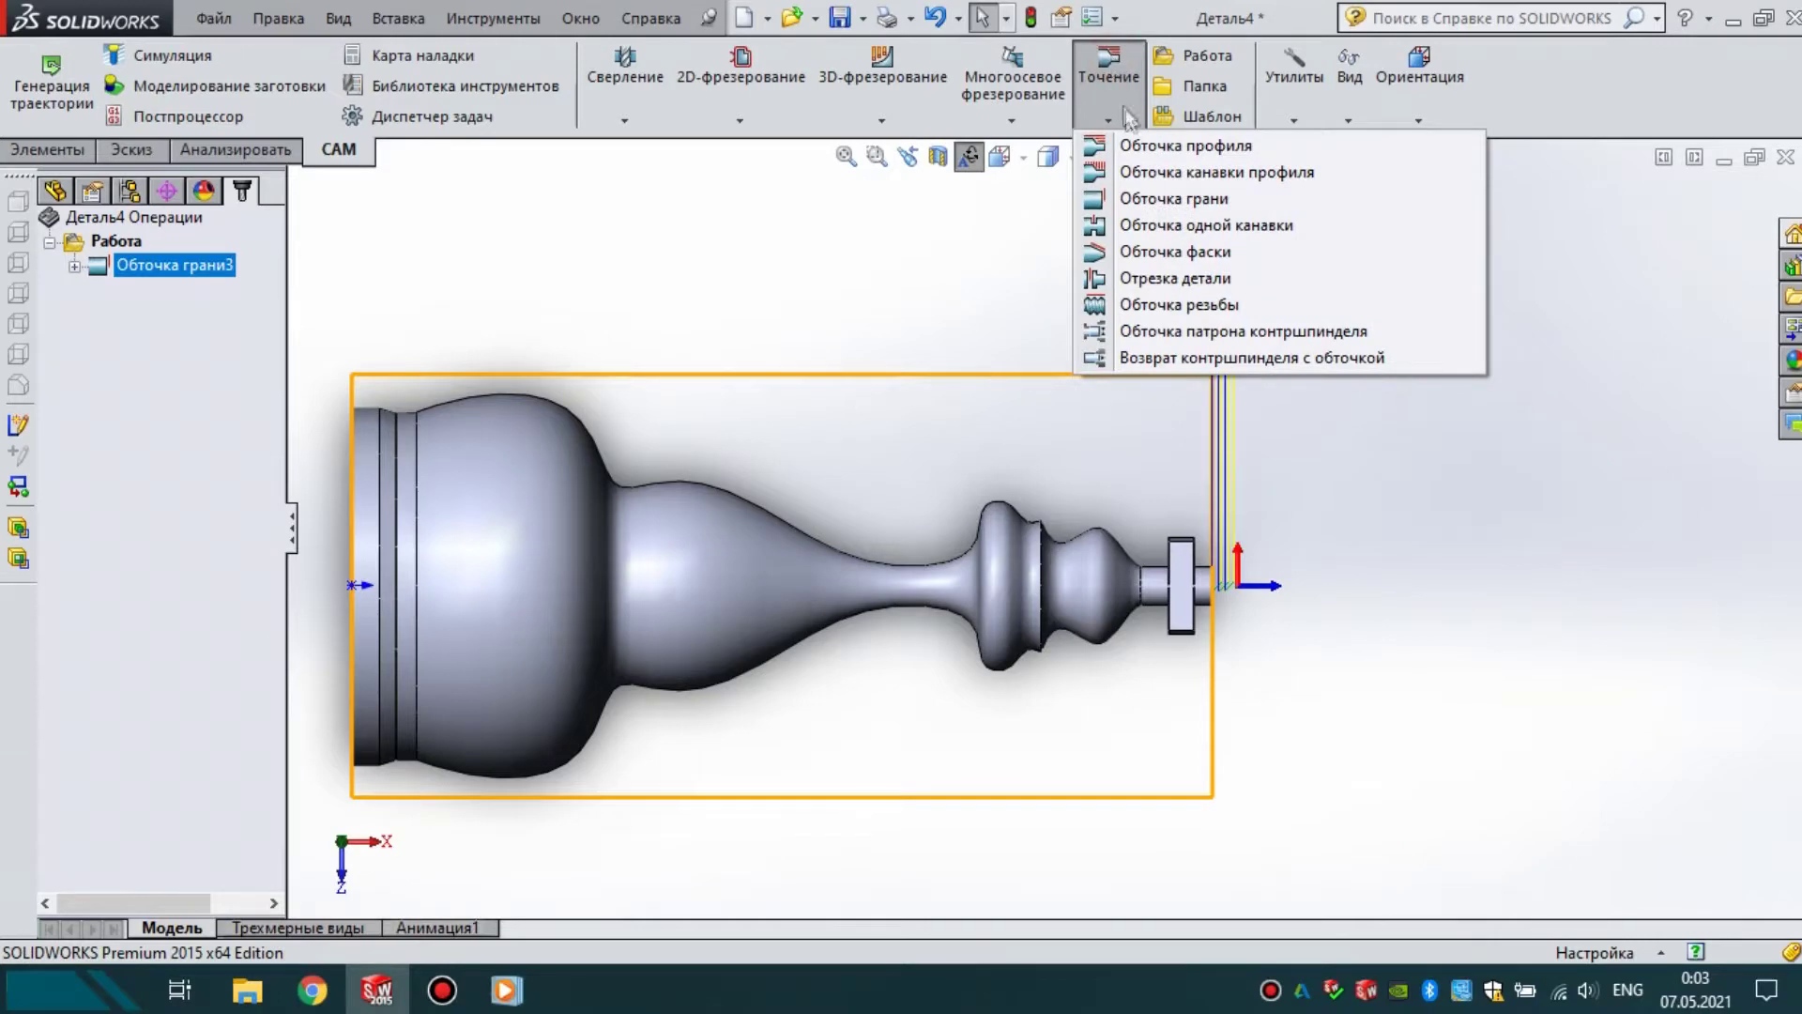
left_click(1221, 174)
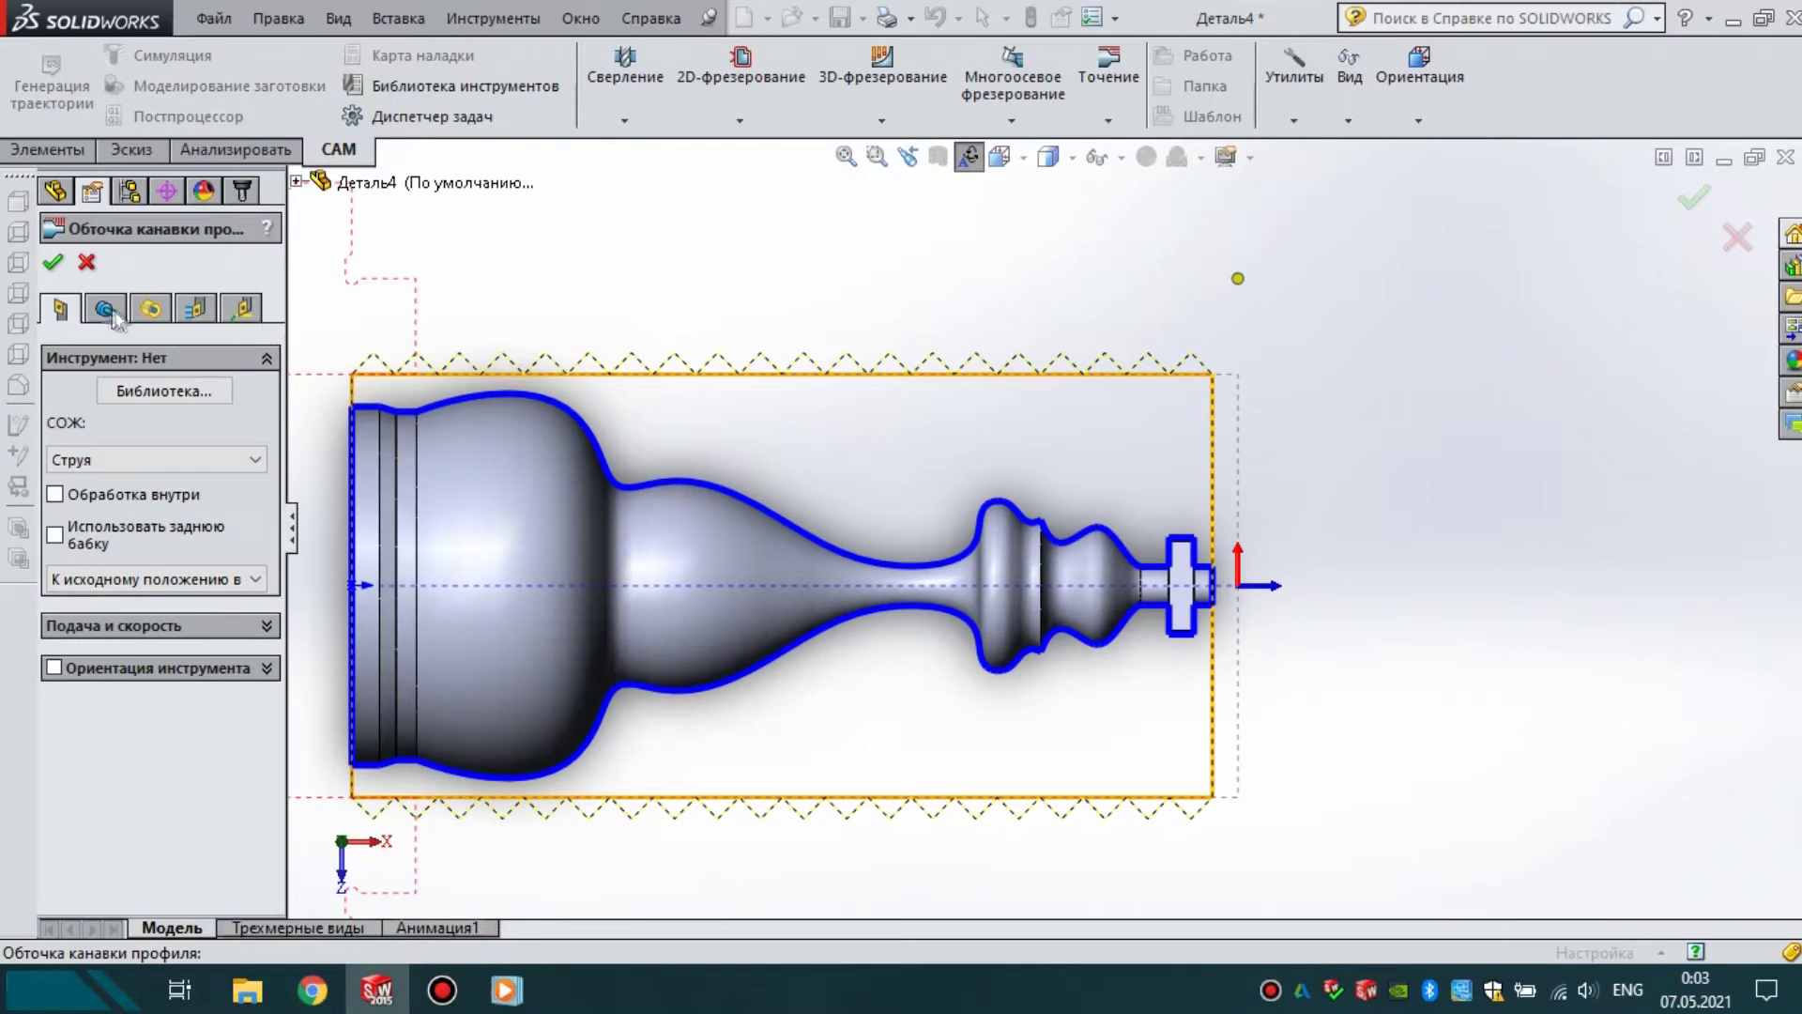
left_click(145, 390)
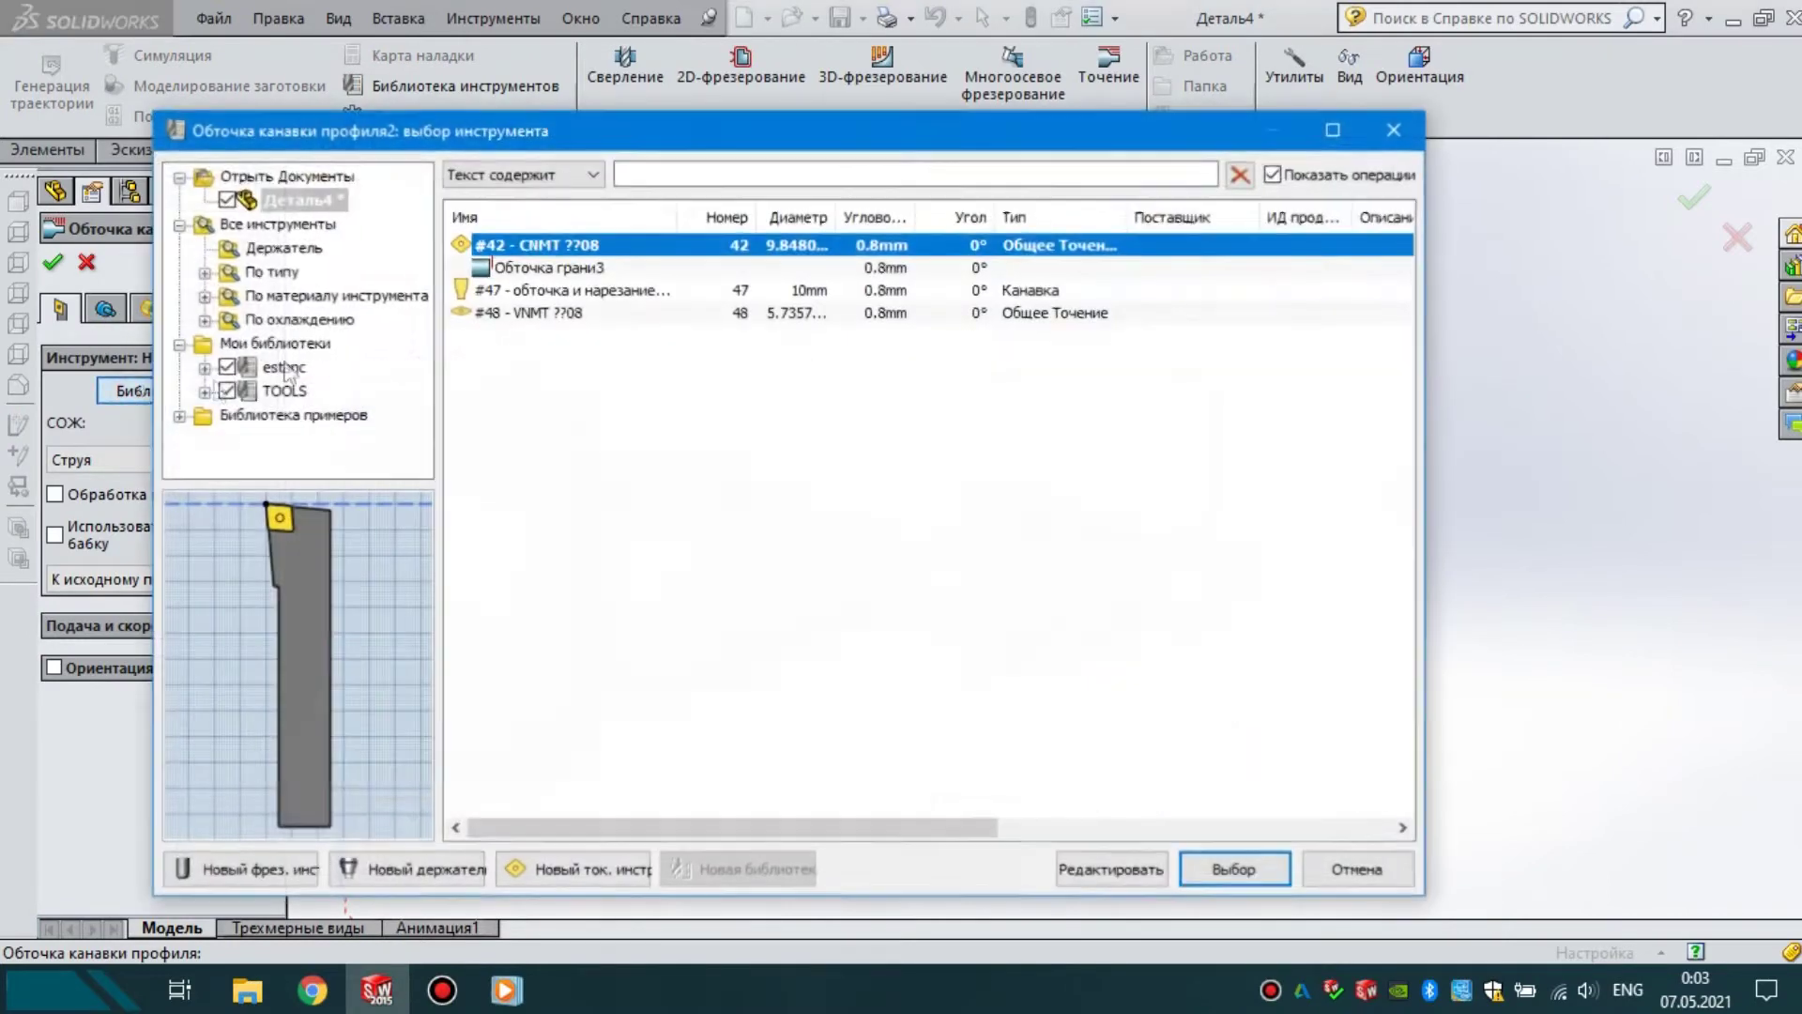
left_click(553, 291)
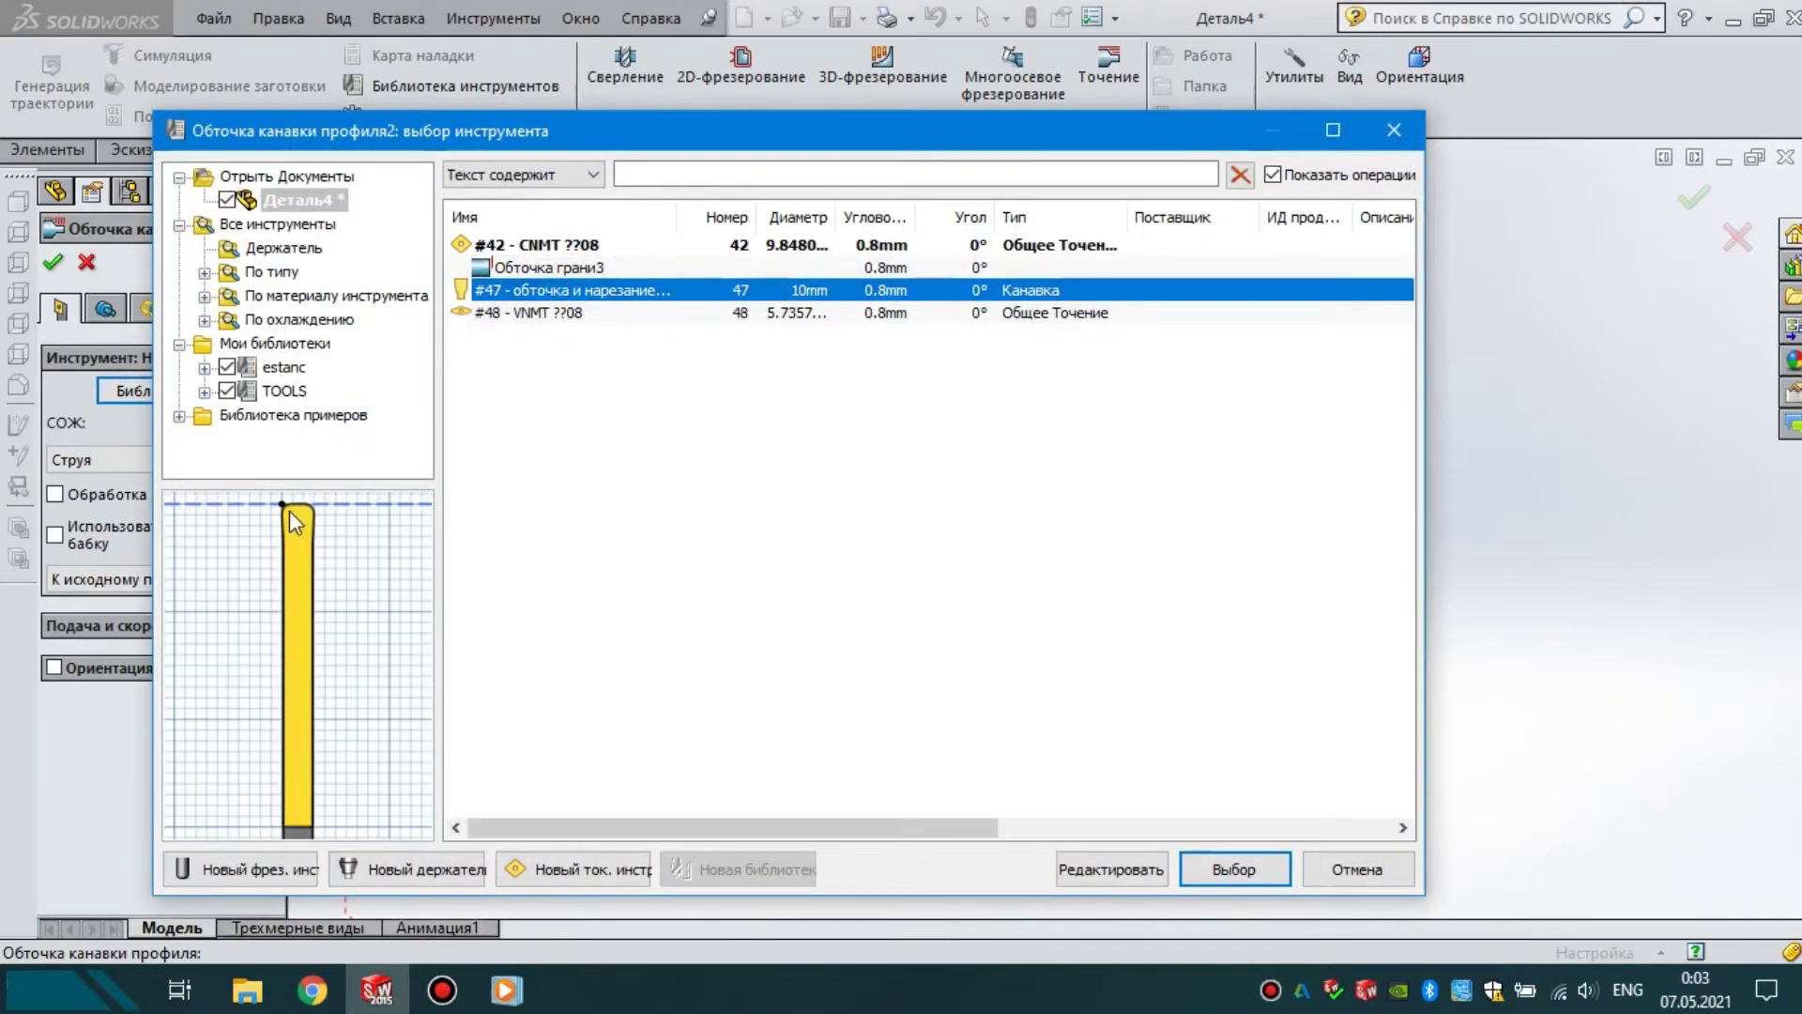
left_click(582, 293)
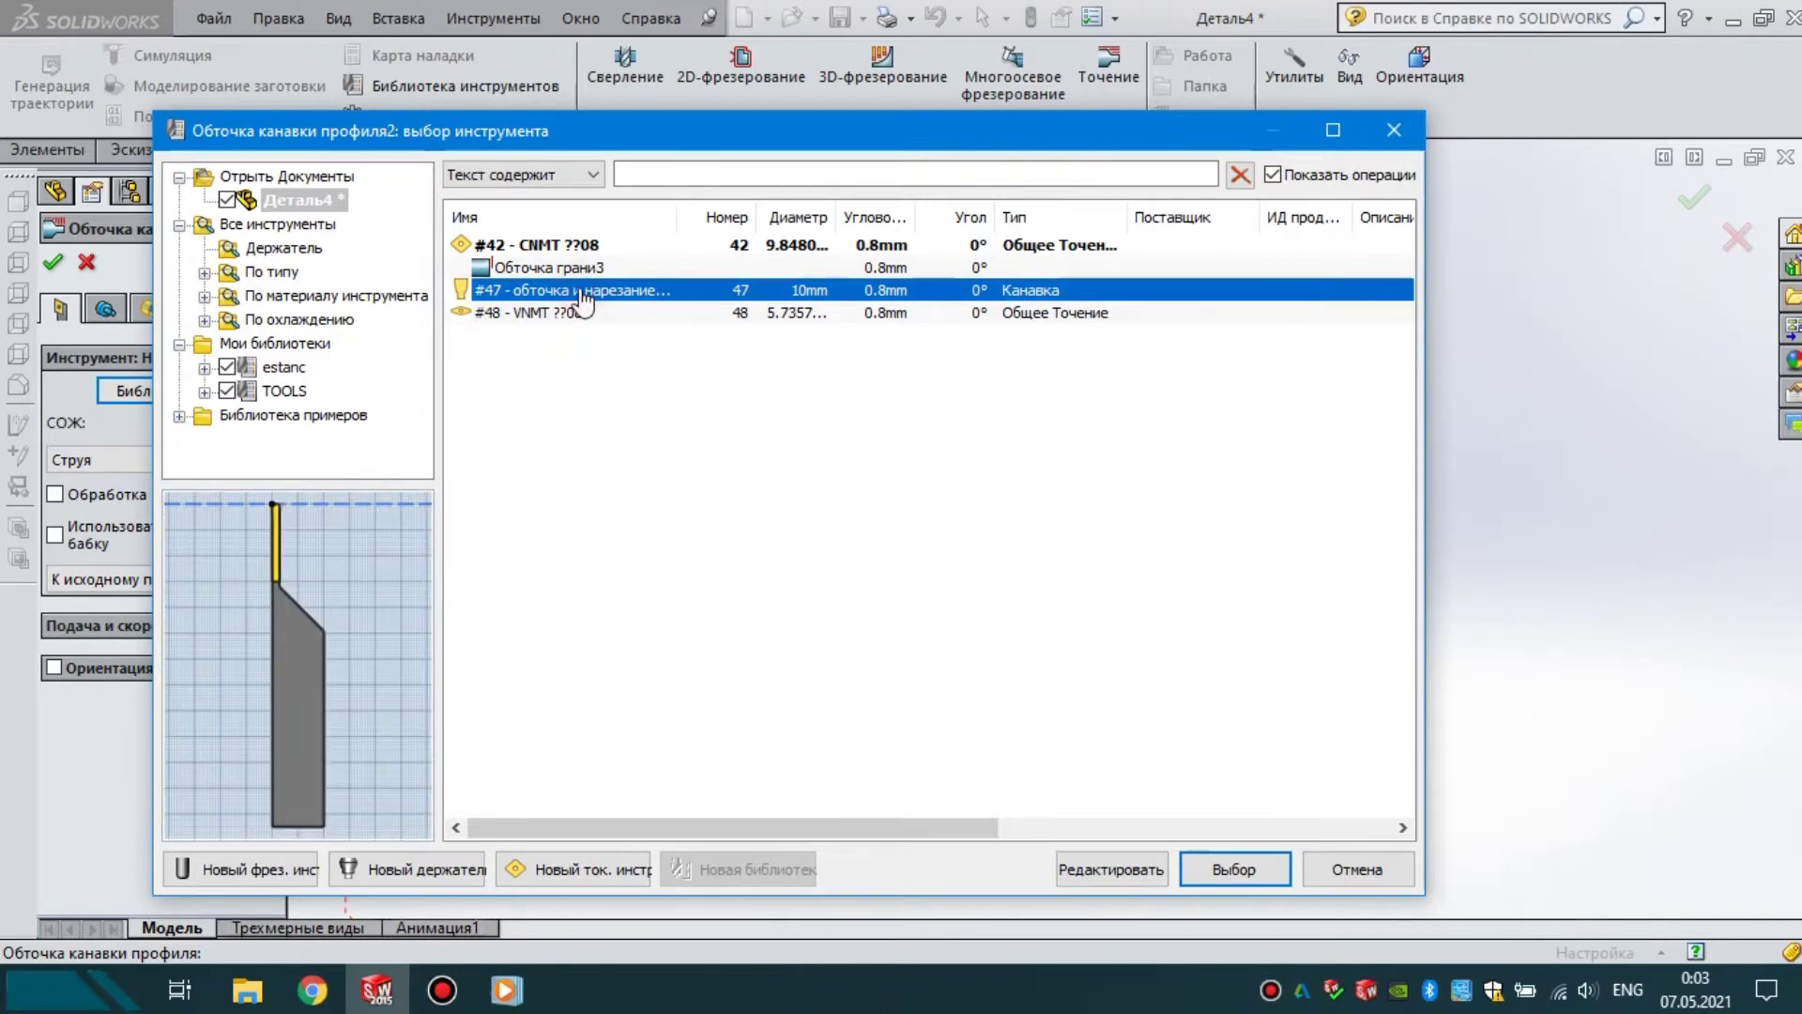
- Set the corner radius of tool #47's insert to 0.4 mm and assign the tool to the operation
double_click(582, 293)
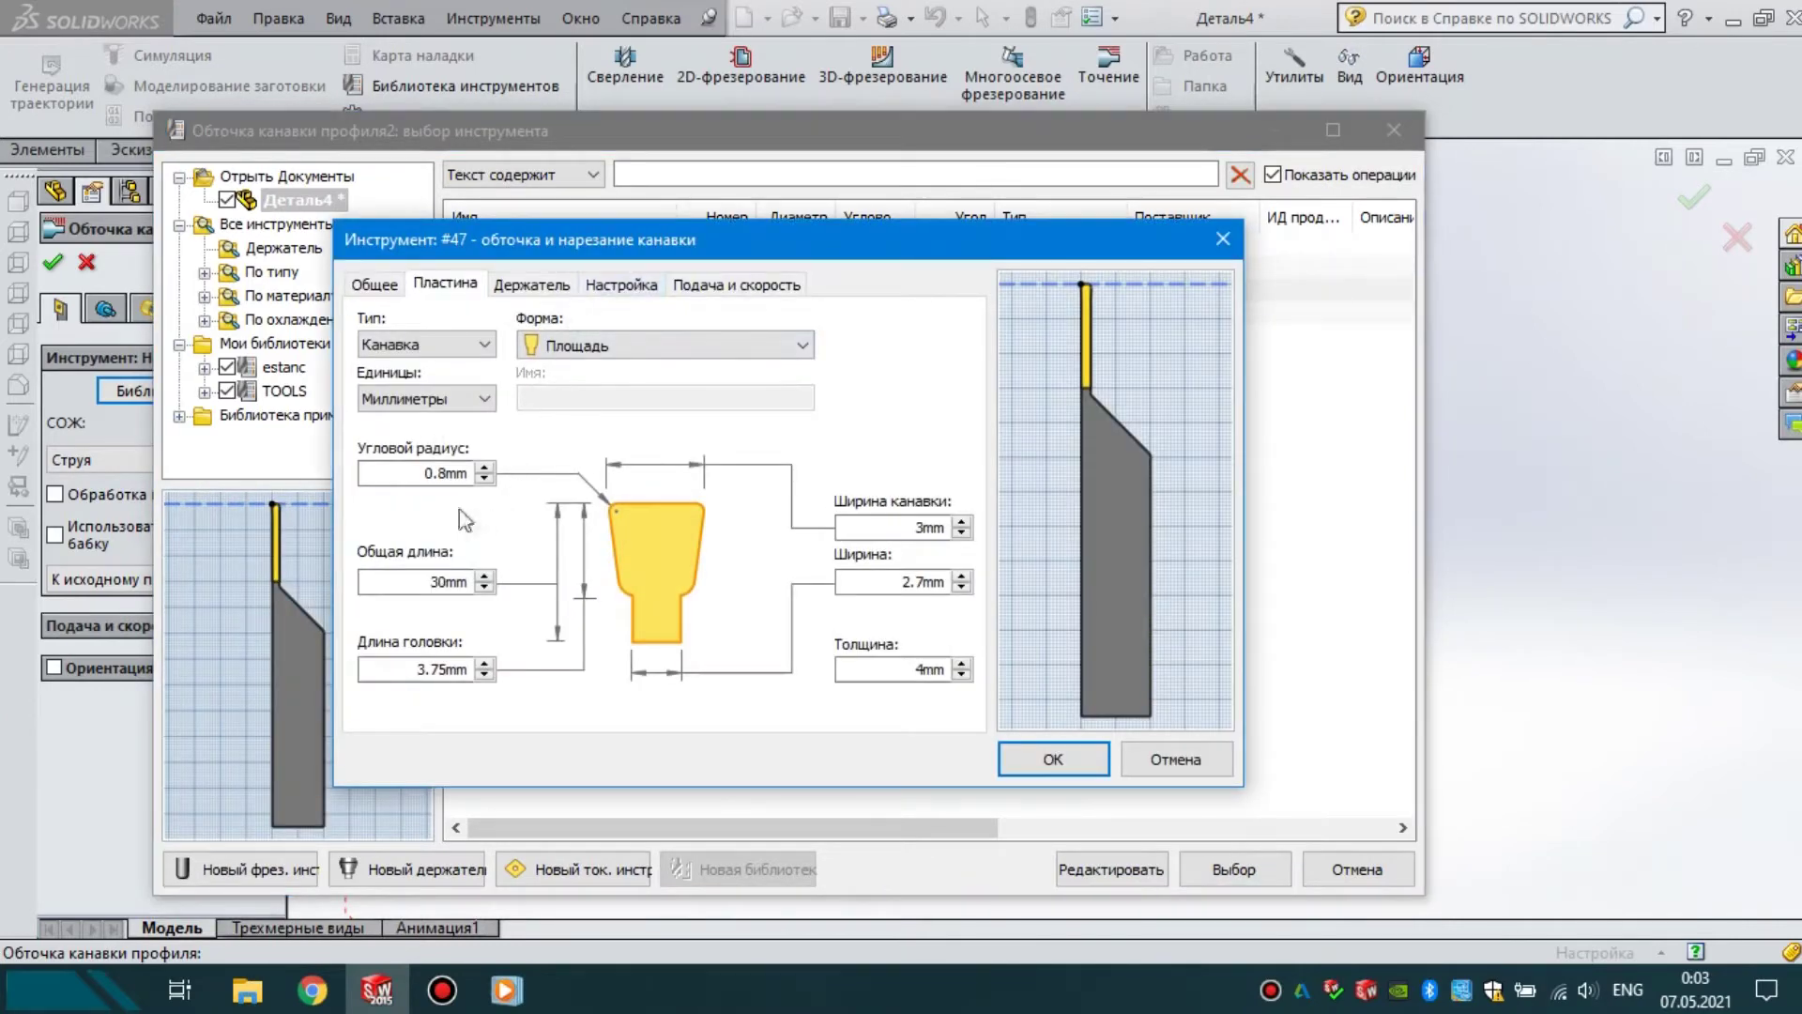
left_click(404, 472)
left_click(1053, 759)
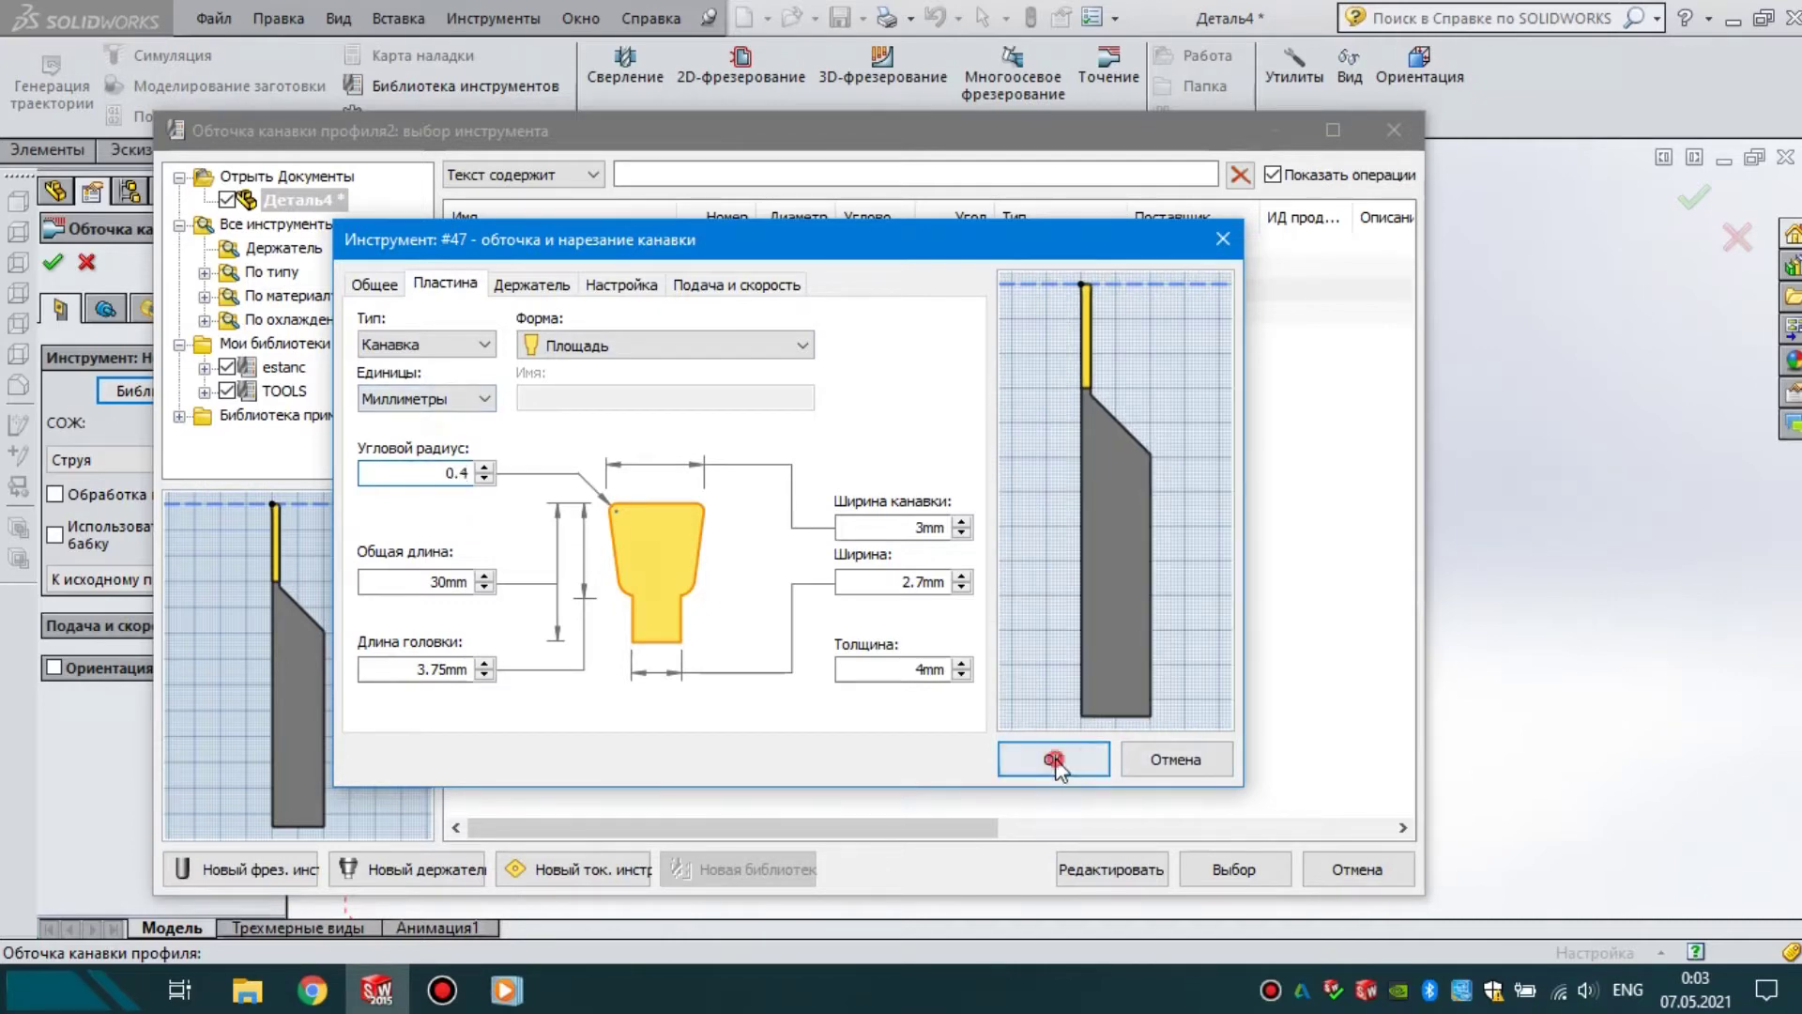
left_click(1219, 869)
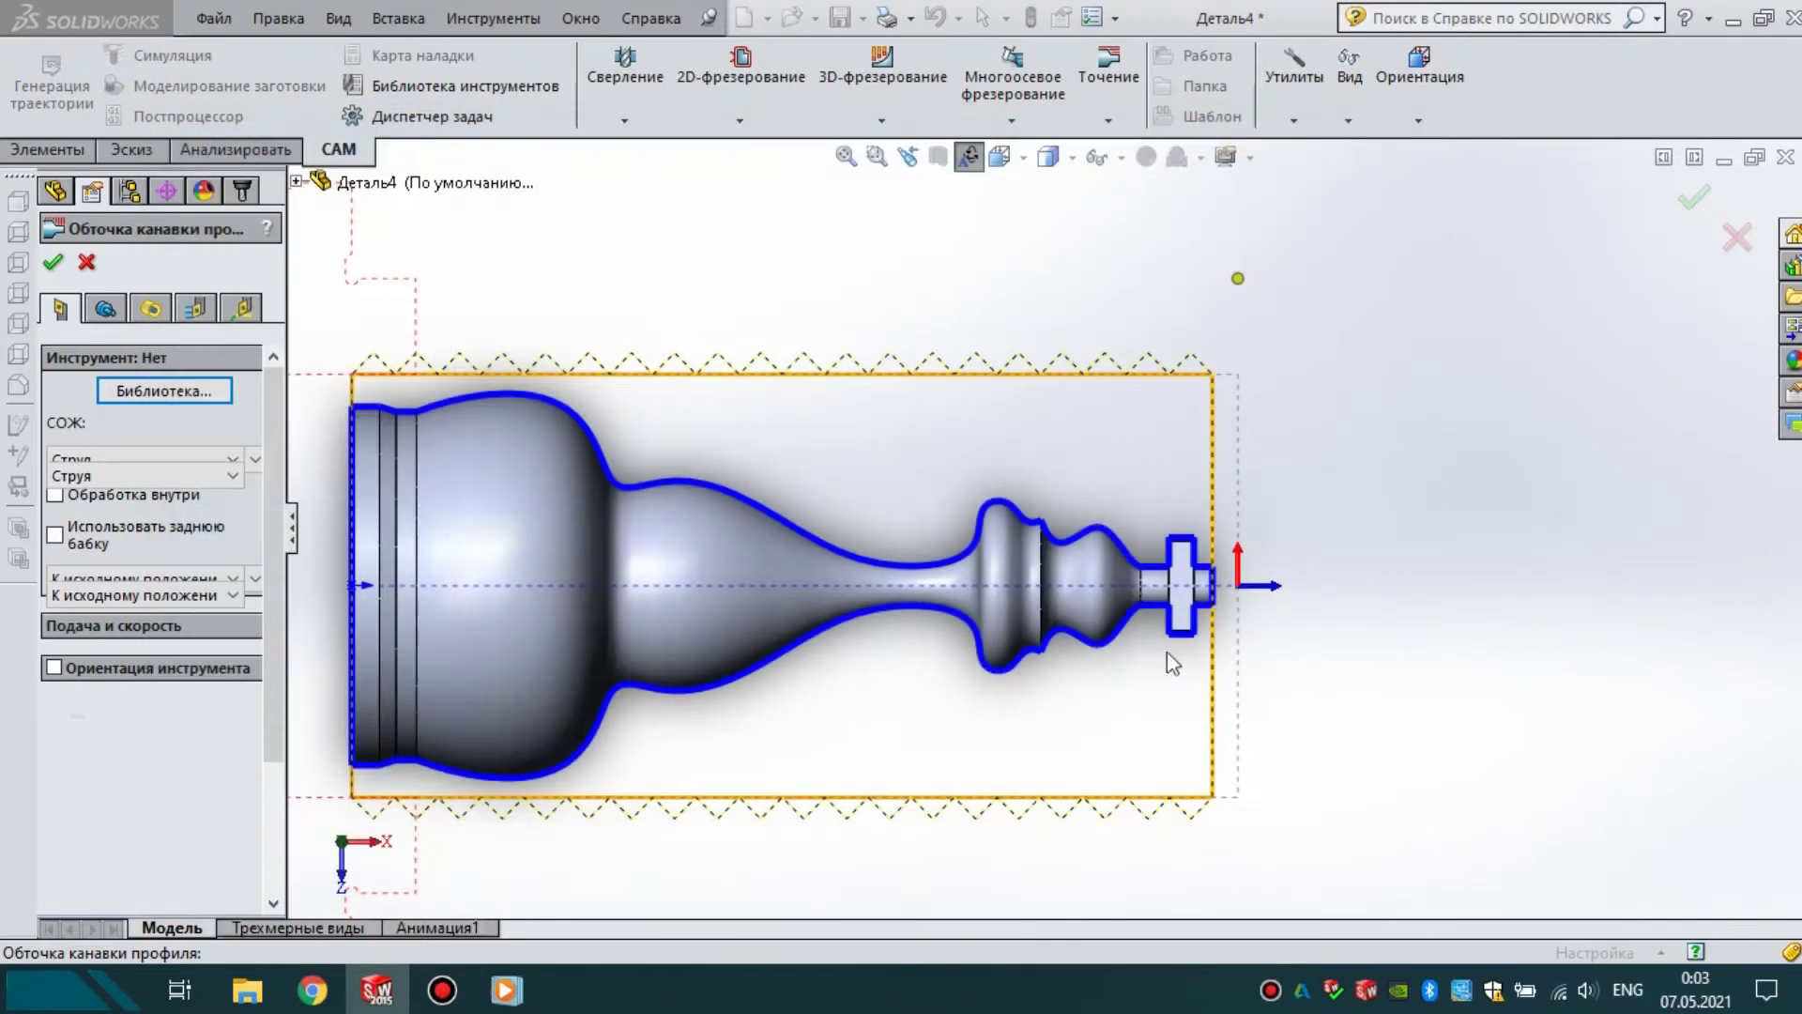
- Enable Ограничение for the groove turning and adjust its base-side limit offset through -50 and -70 to -90 mm
left_click(105, 310)
left_click(56, 357)
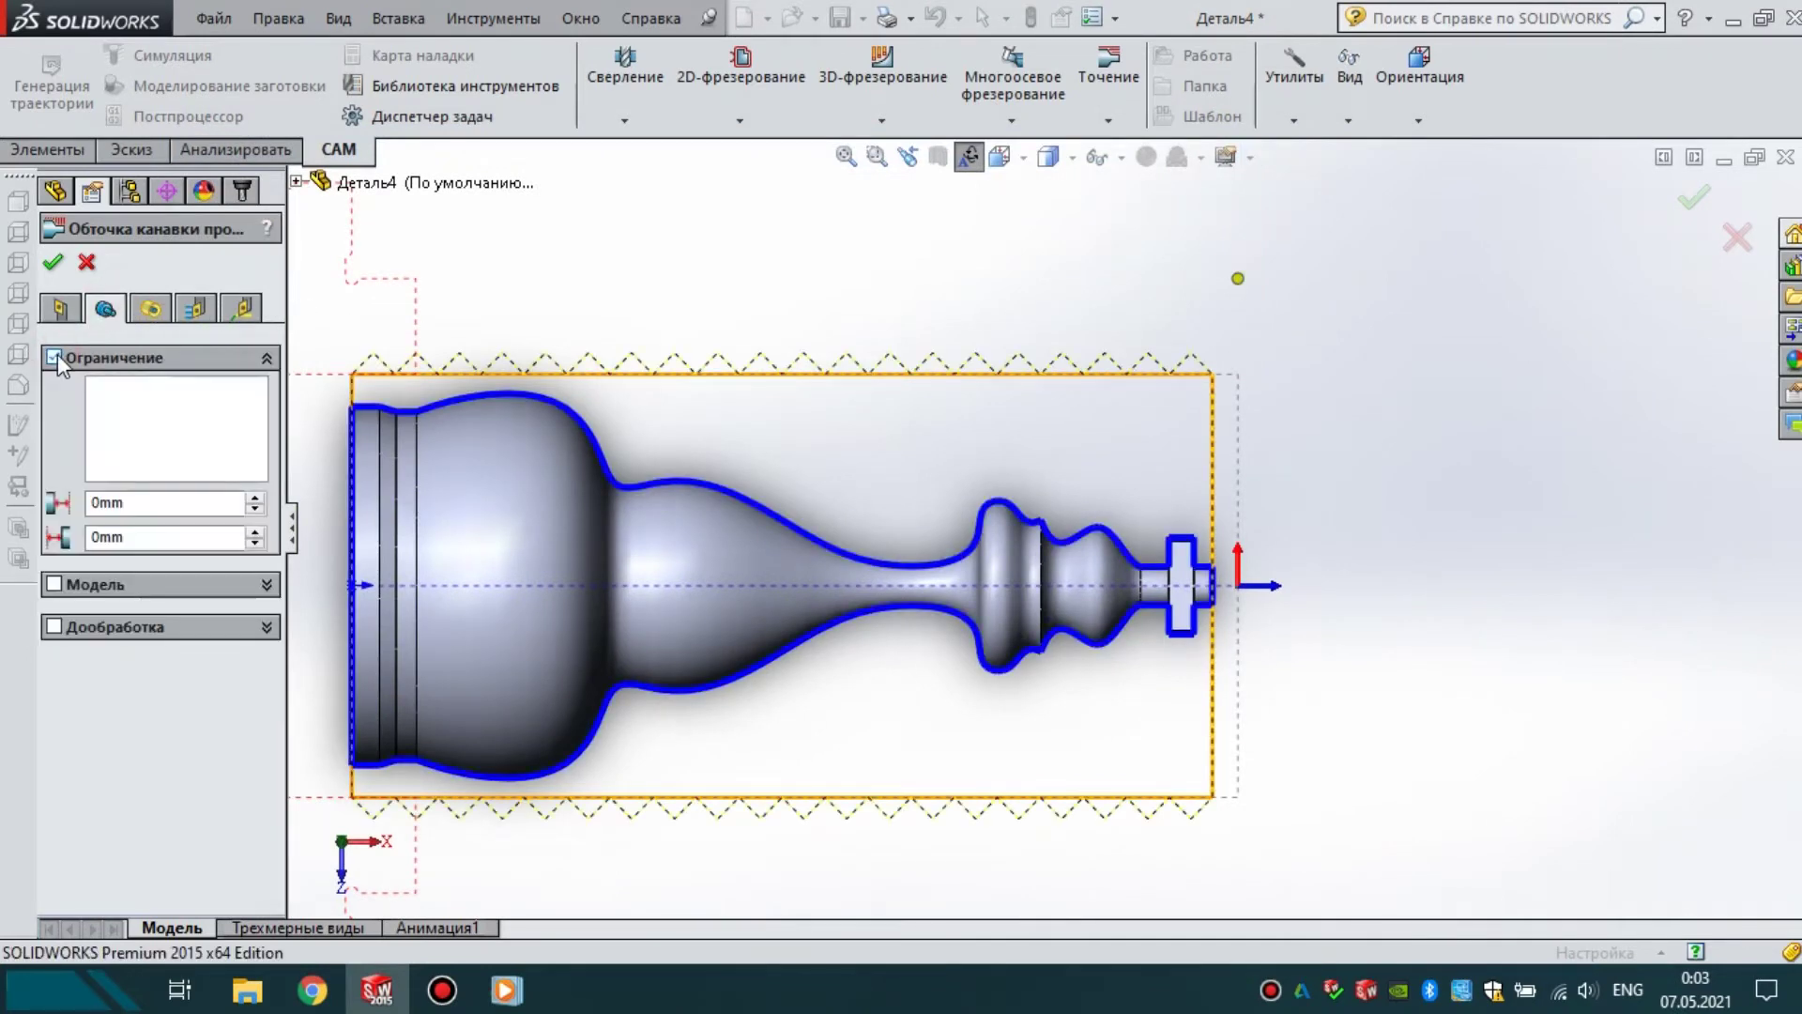
left_click(127, 453)
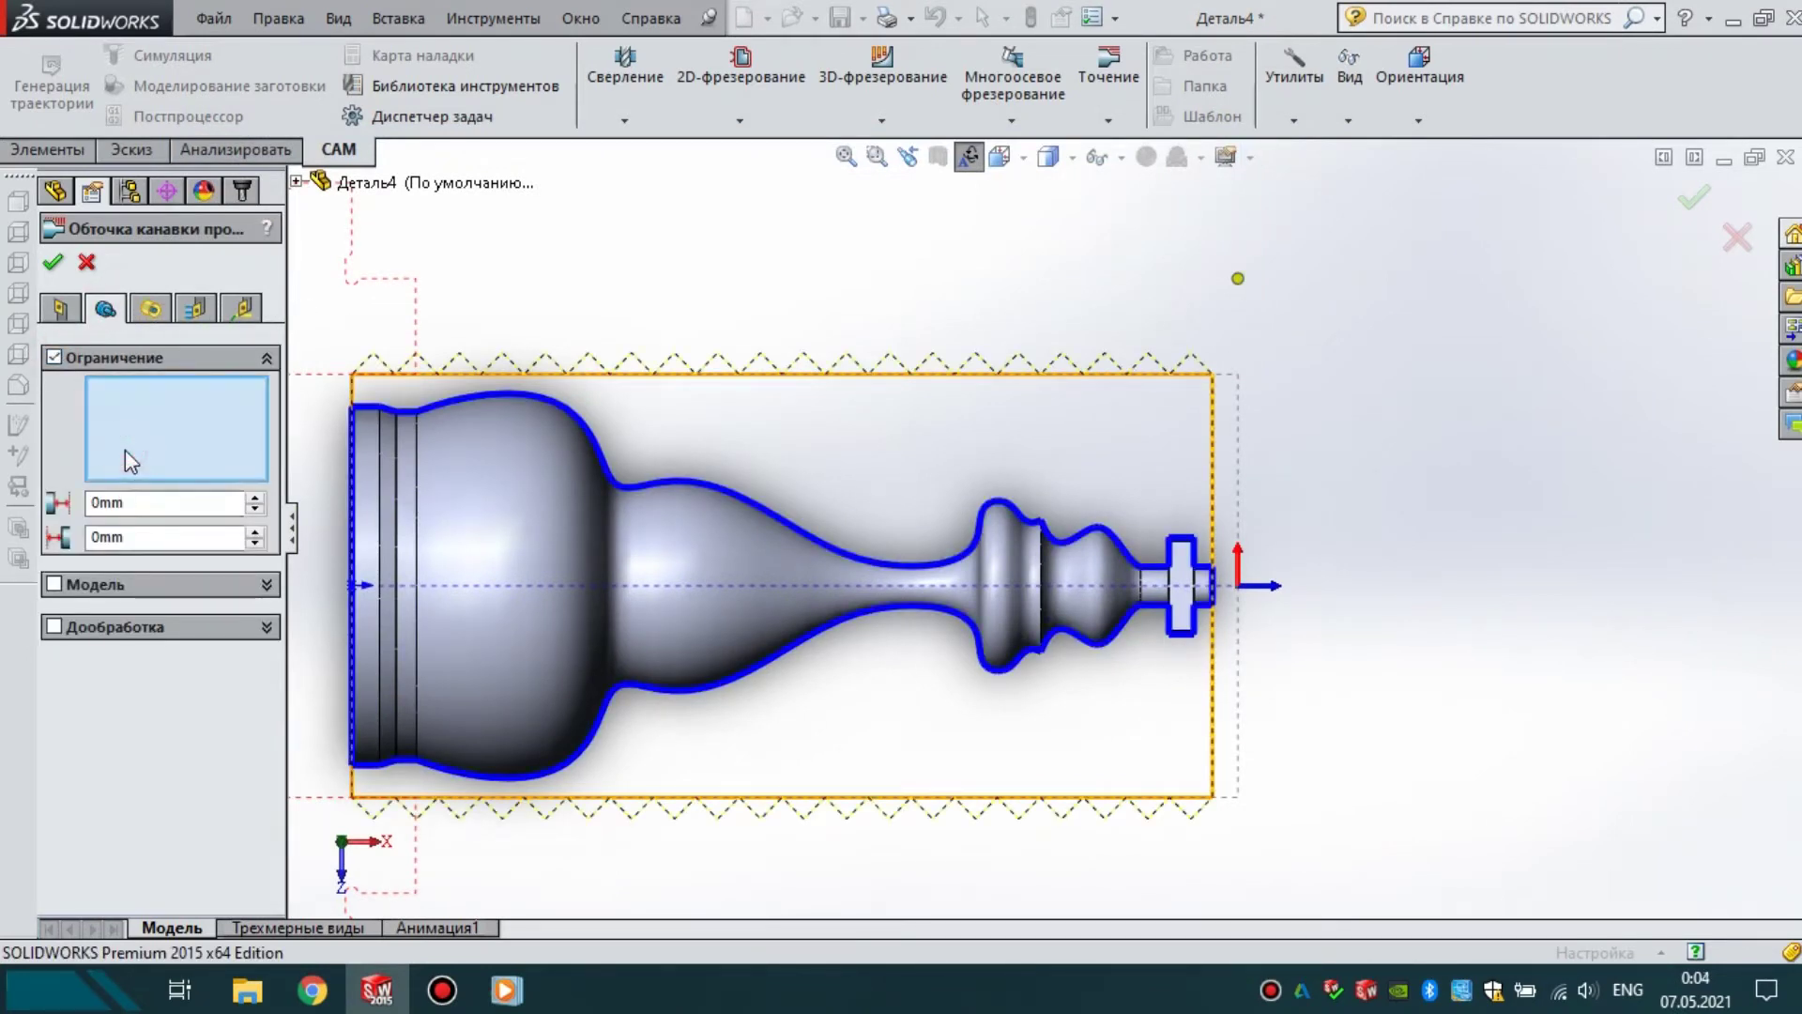
left_click(122, 537)
left_click(255, 544)
left_click(255, 544)
left_click(255, 544)
type("-50")
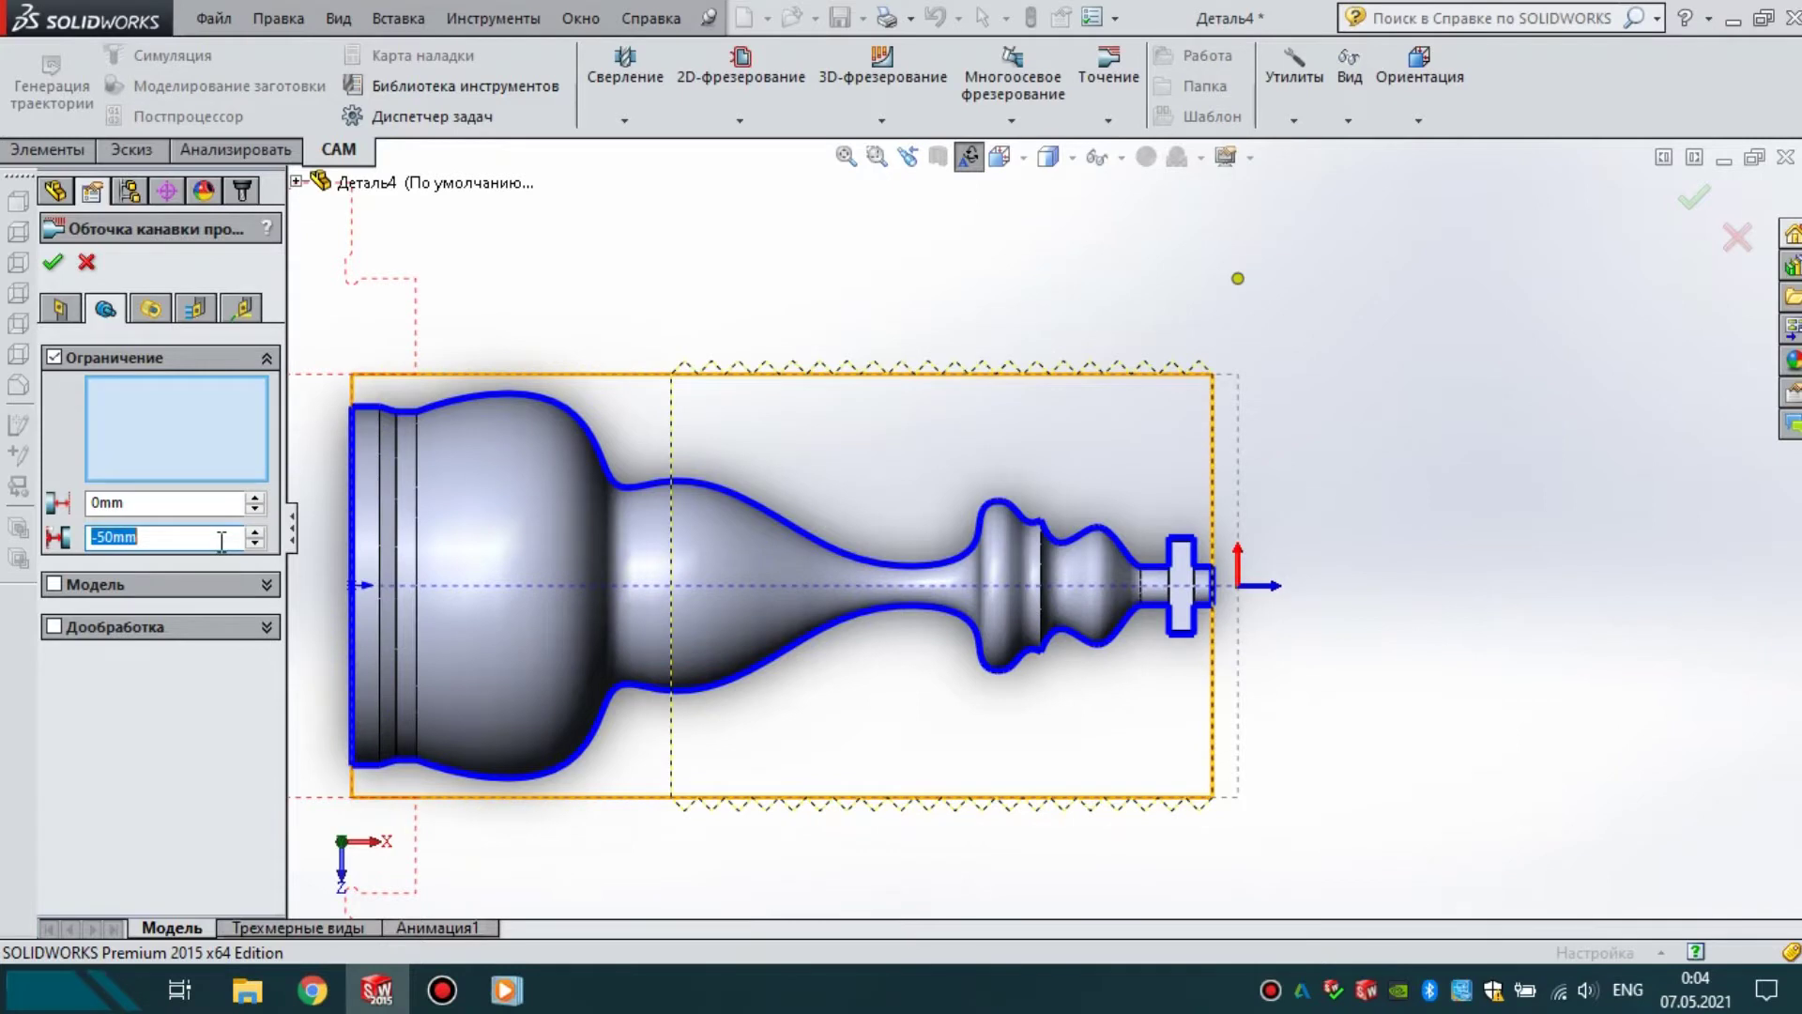
type("-70")
key("Return")
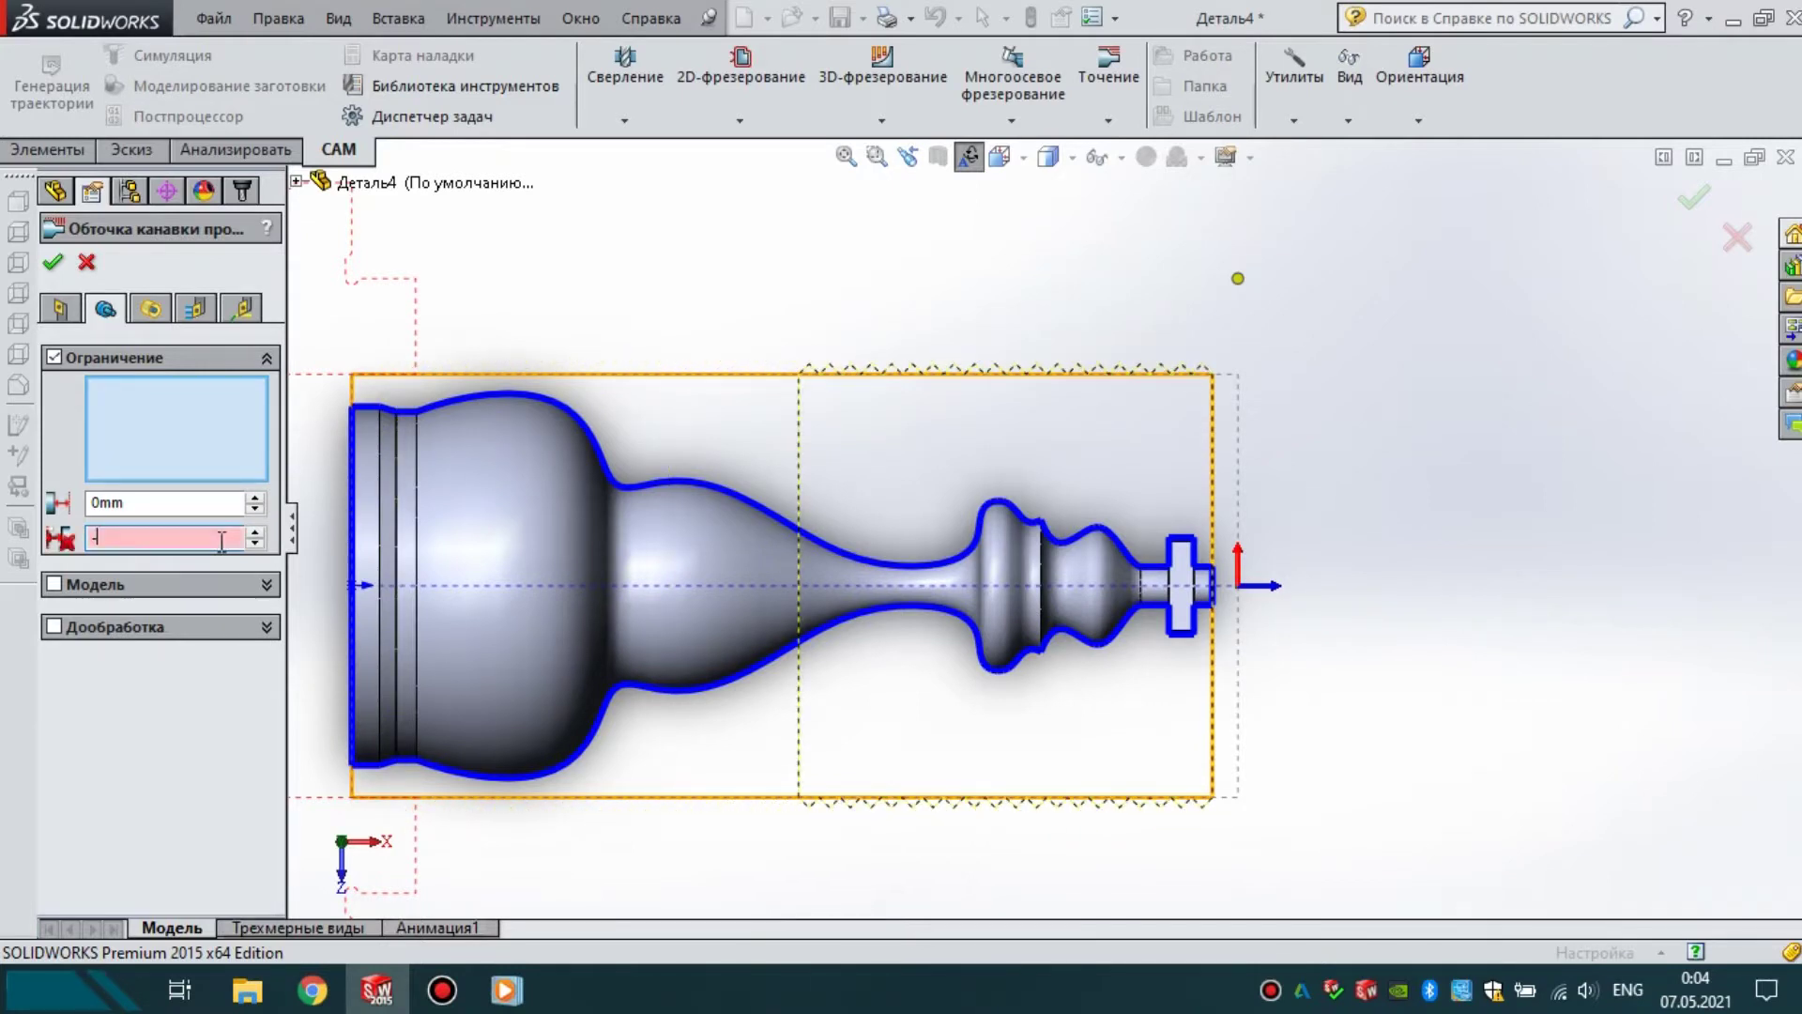
type("90")
key("Return")
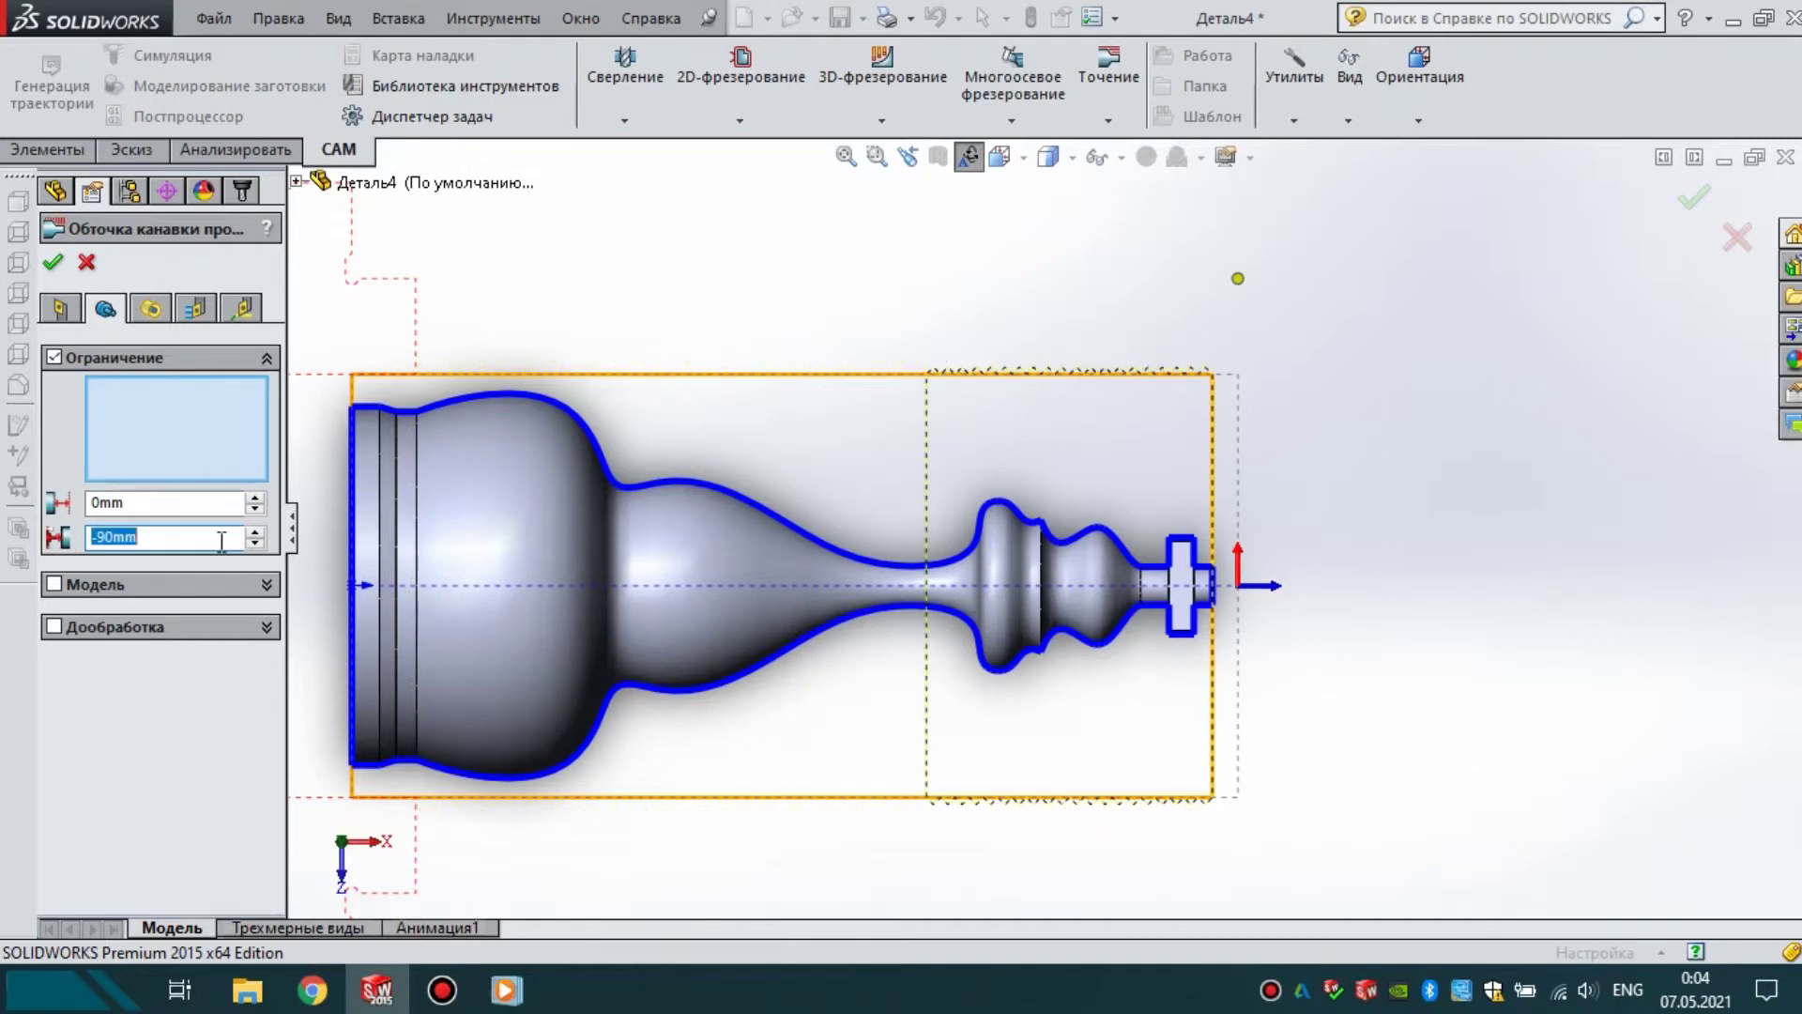
- Set the groove turning's backside stock offset to -120 mm and accept the operation
left_click(254, 544)
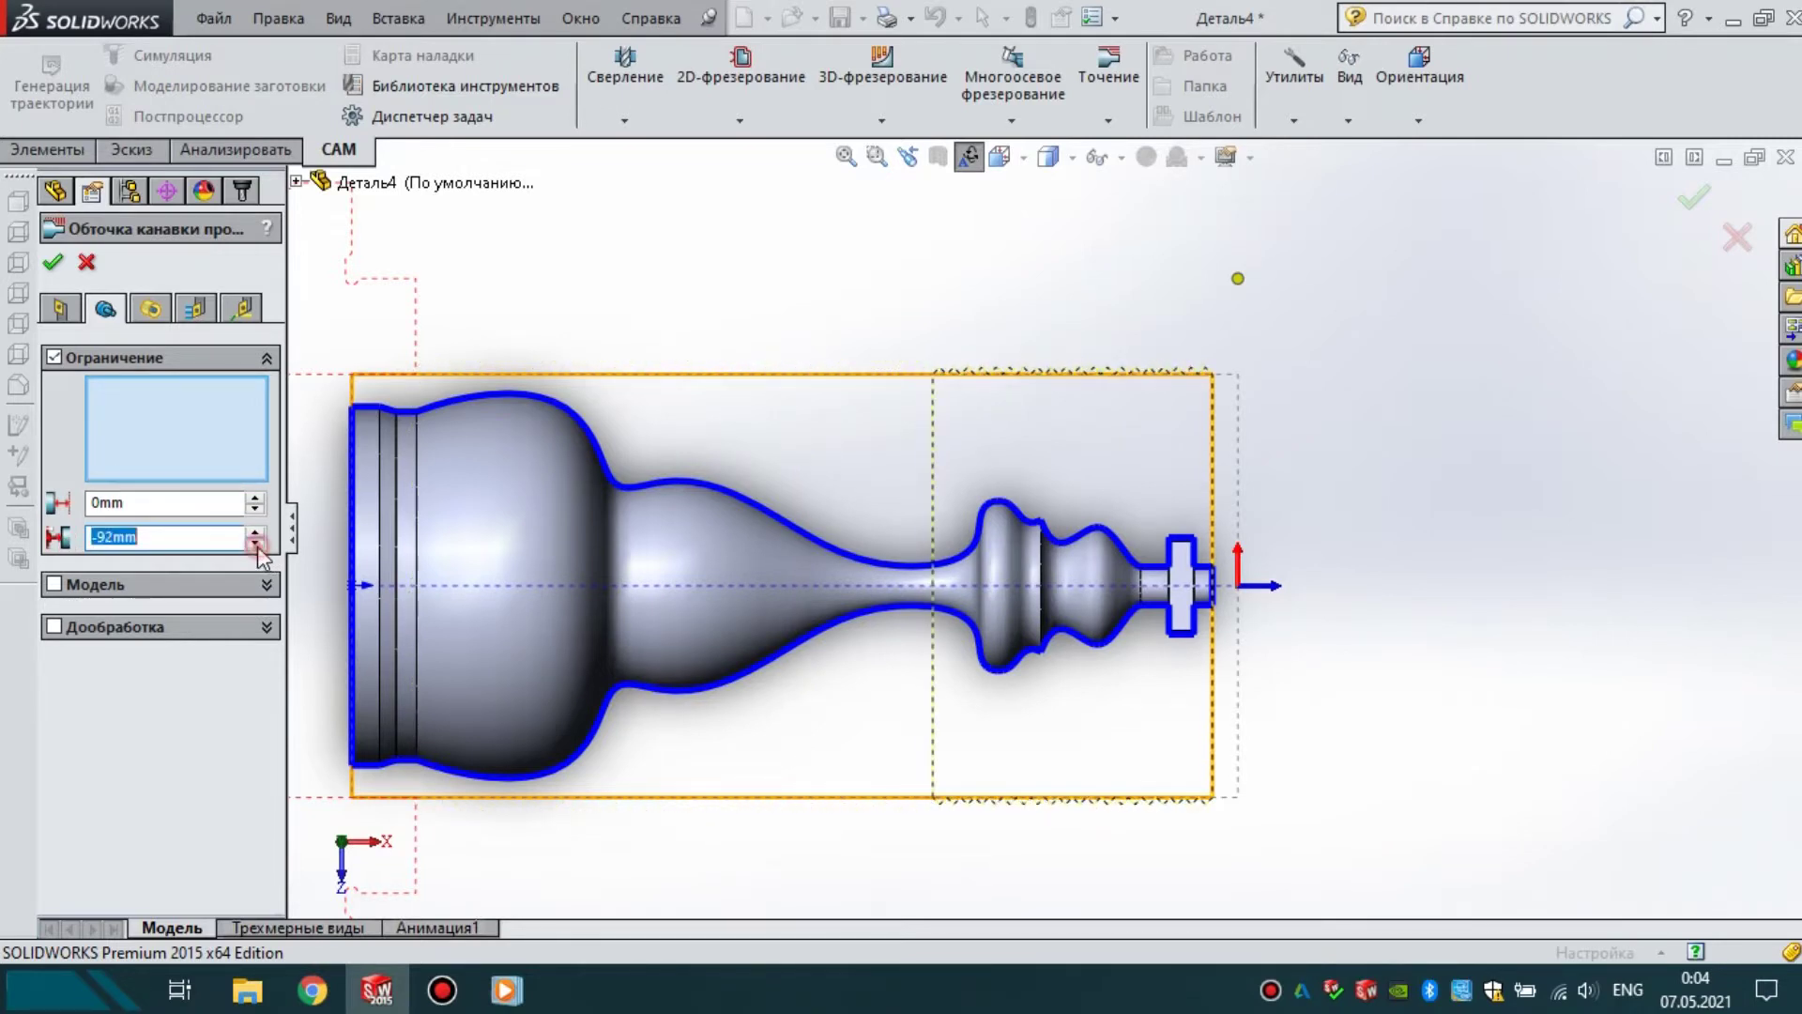
left_click(255, 544)
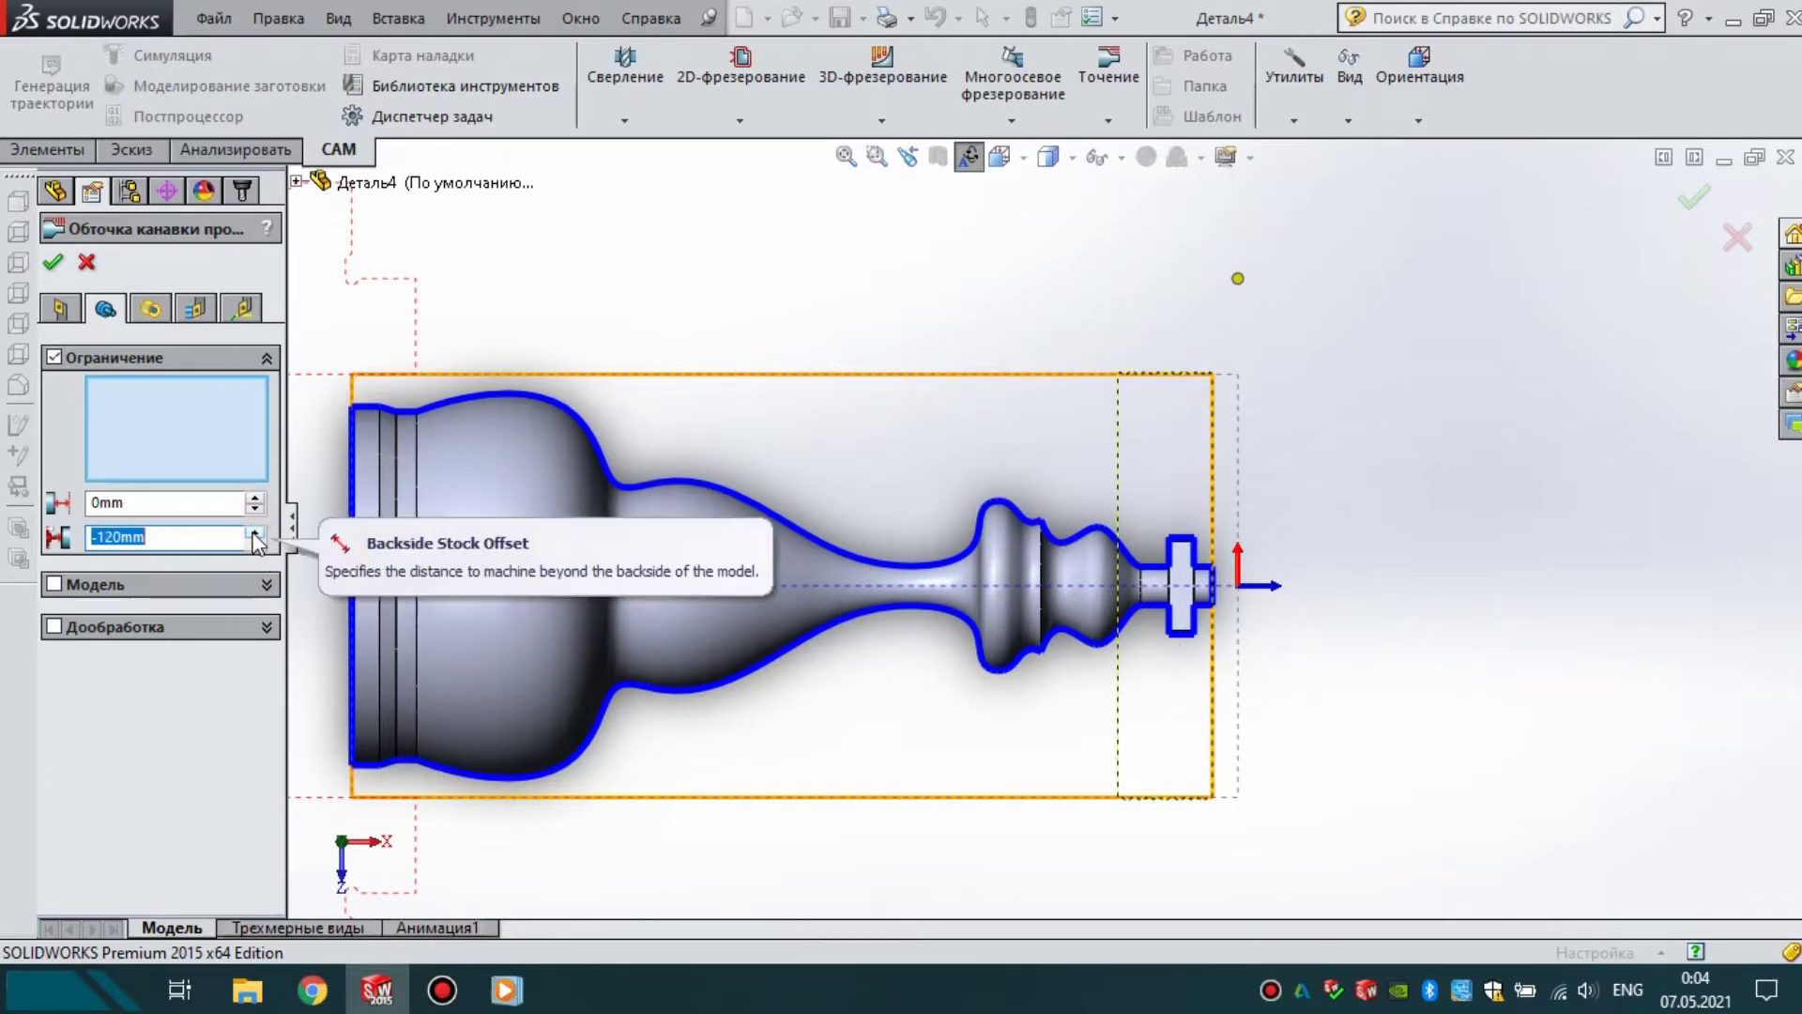
left_click(51, 268)
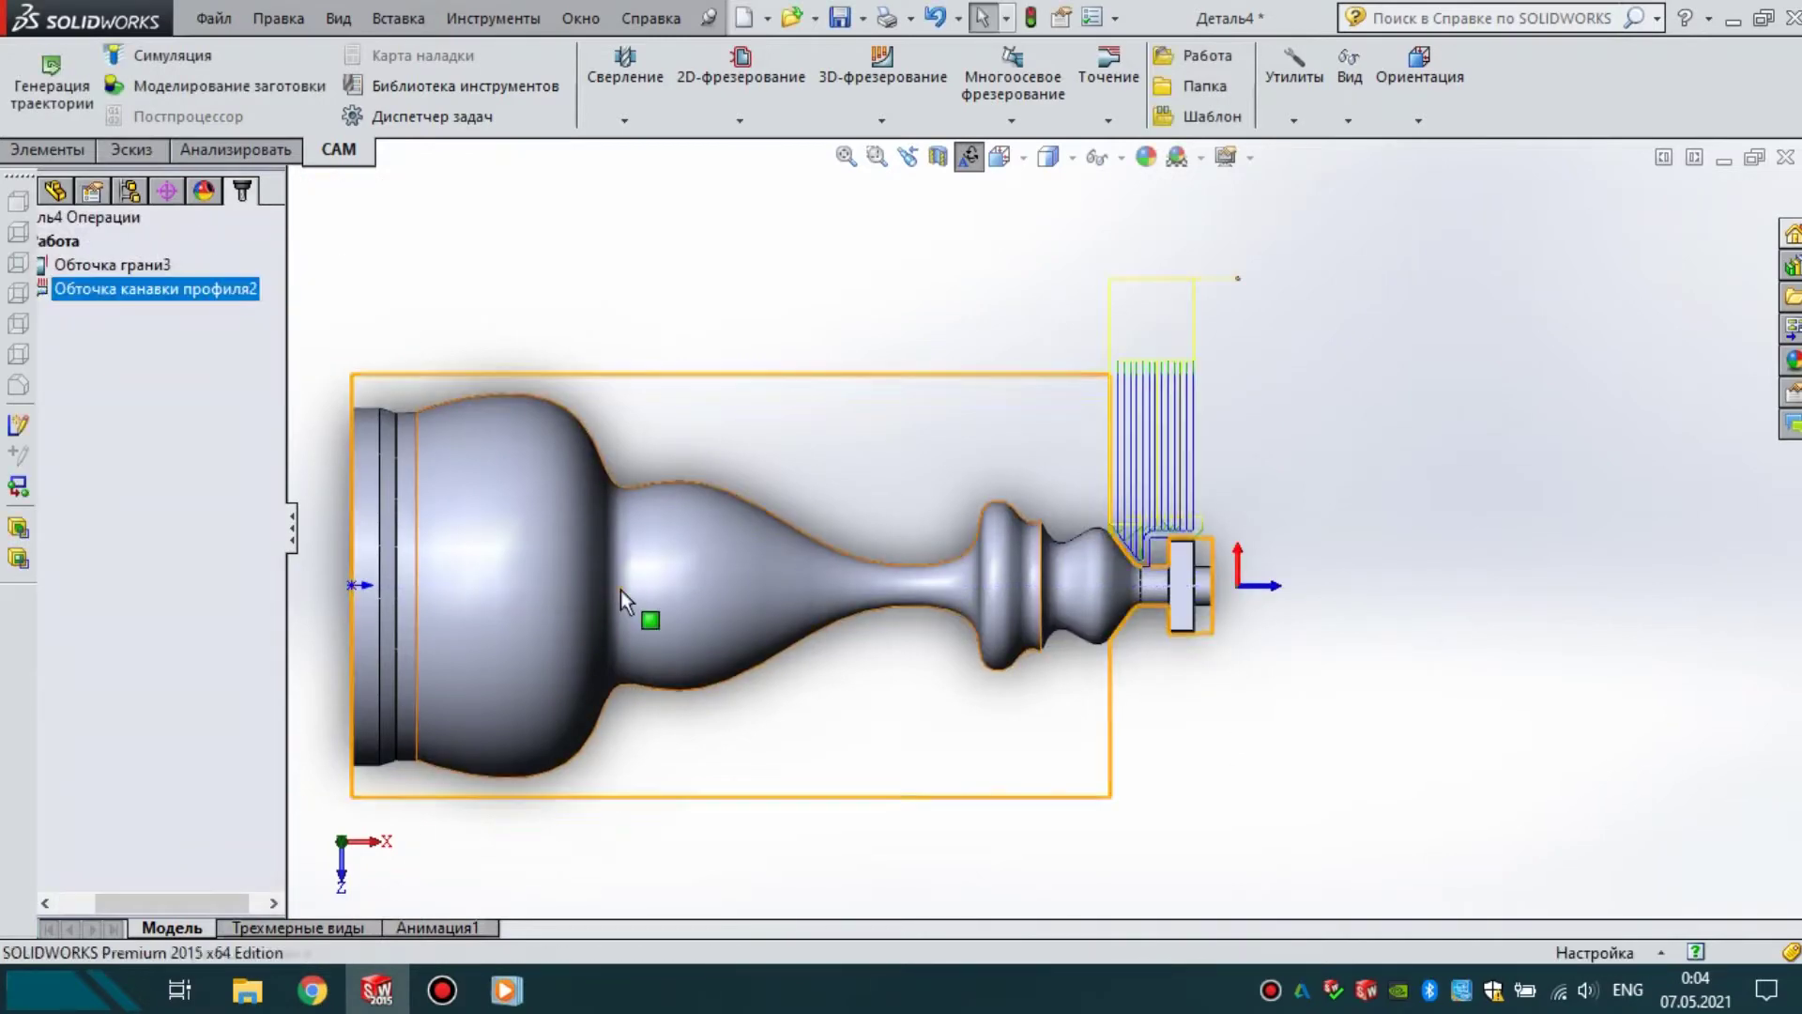
scroll(1154, 522, "down", 4)
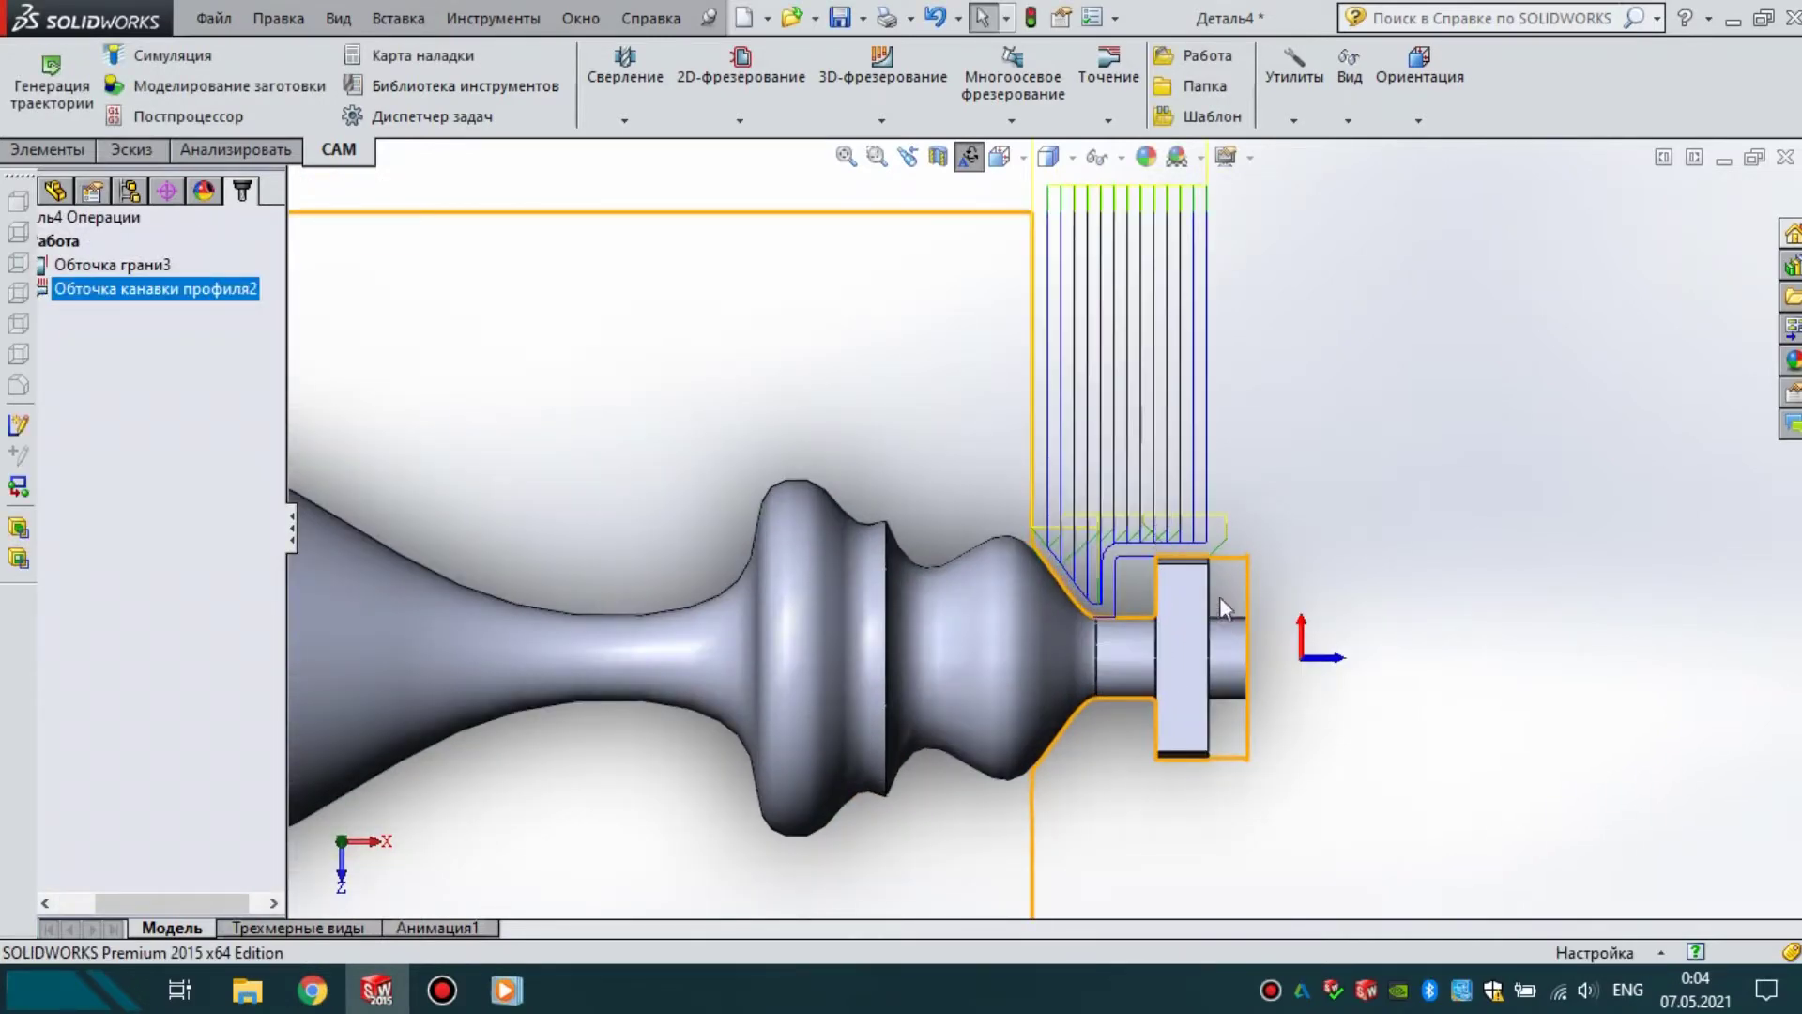
- Edit the profile groove turning operation and set its frontside limit offset to 2 mm
right_click(85, 286)
left_click(172, 172)
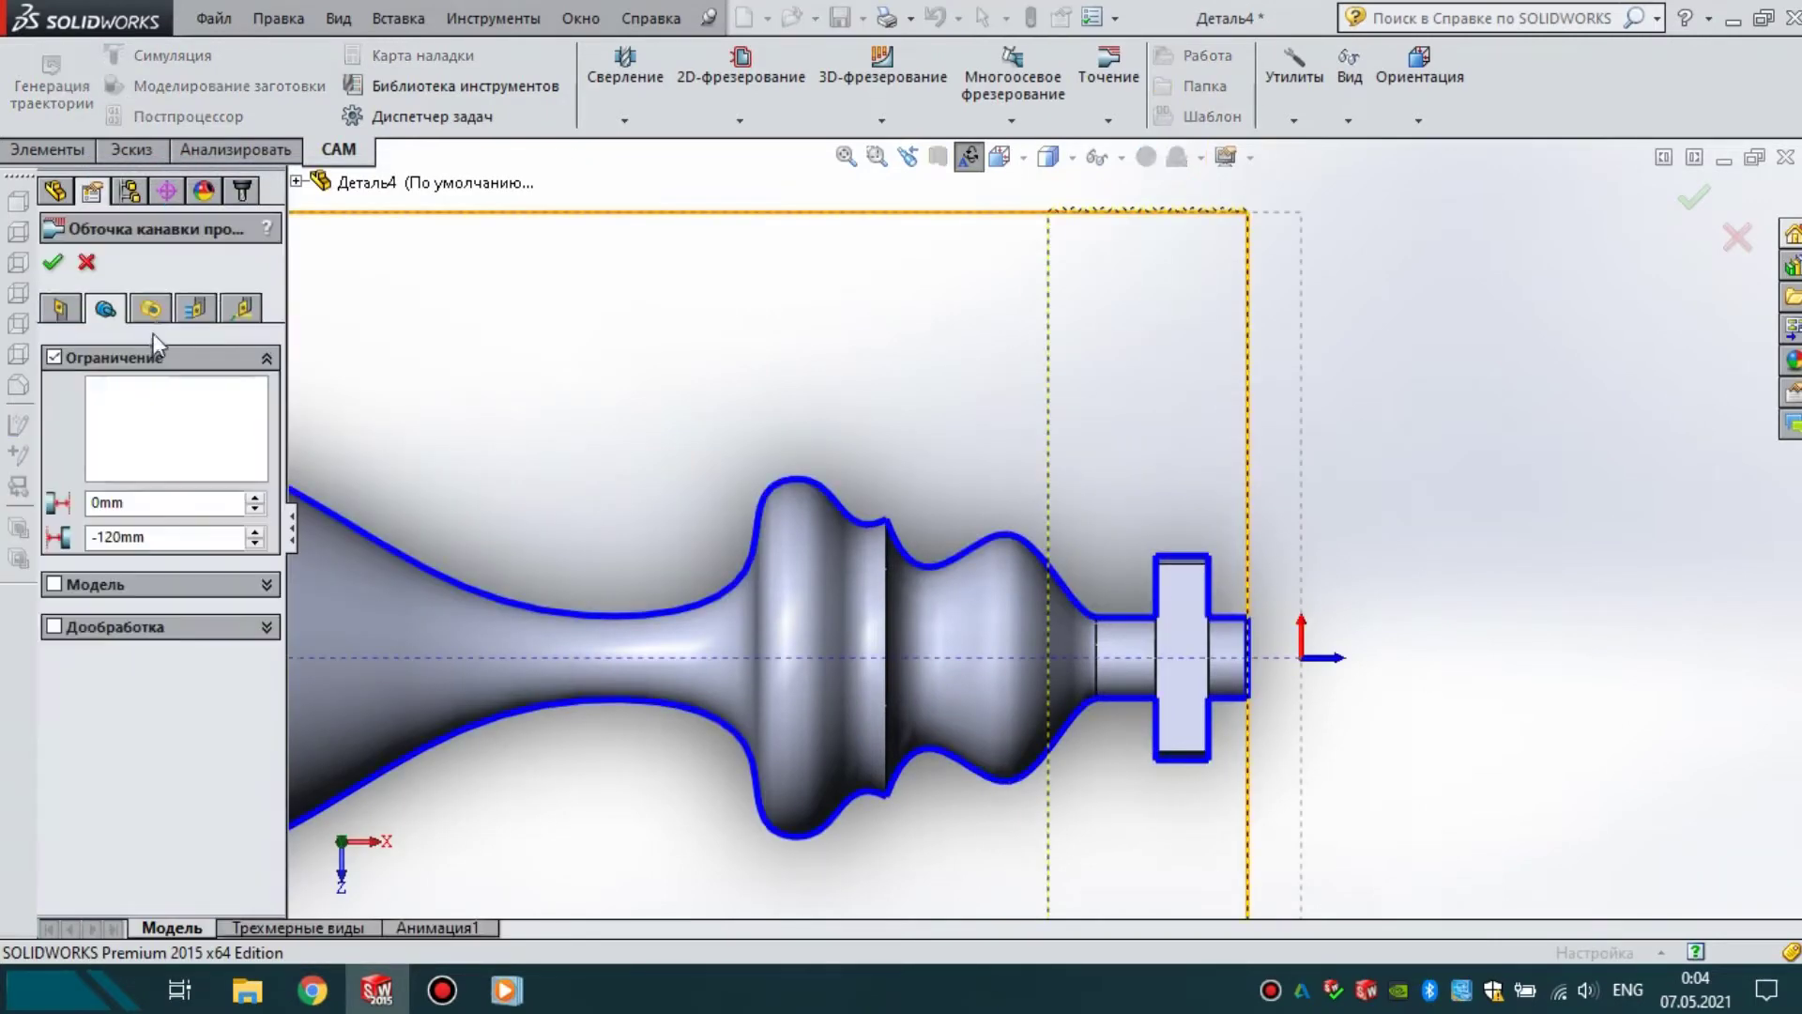
left_click(255, 498)
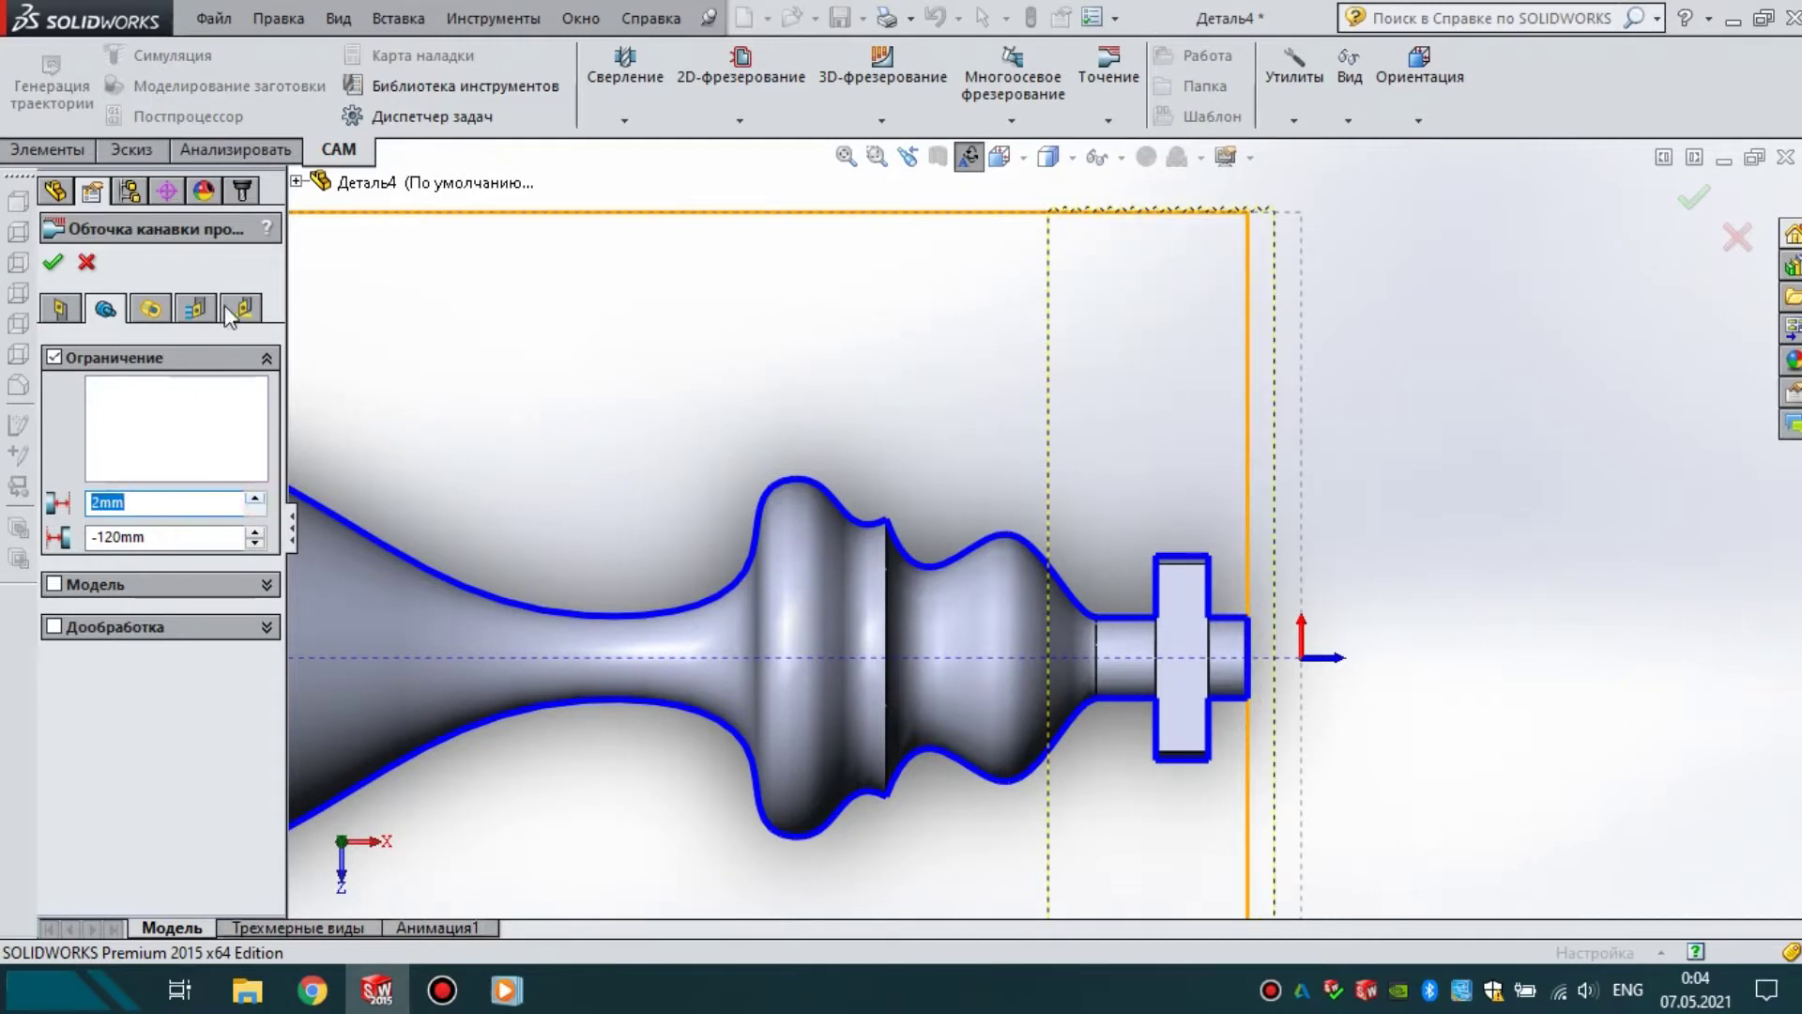
- Set the finishing pass (Чистовые проходы) stepover of the groove turning to 0.2 mm and accept the changes
left_click(195, 308)
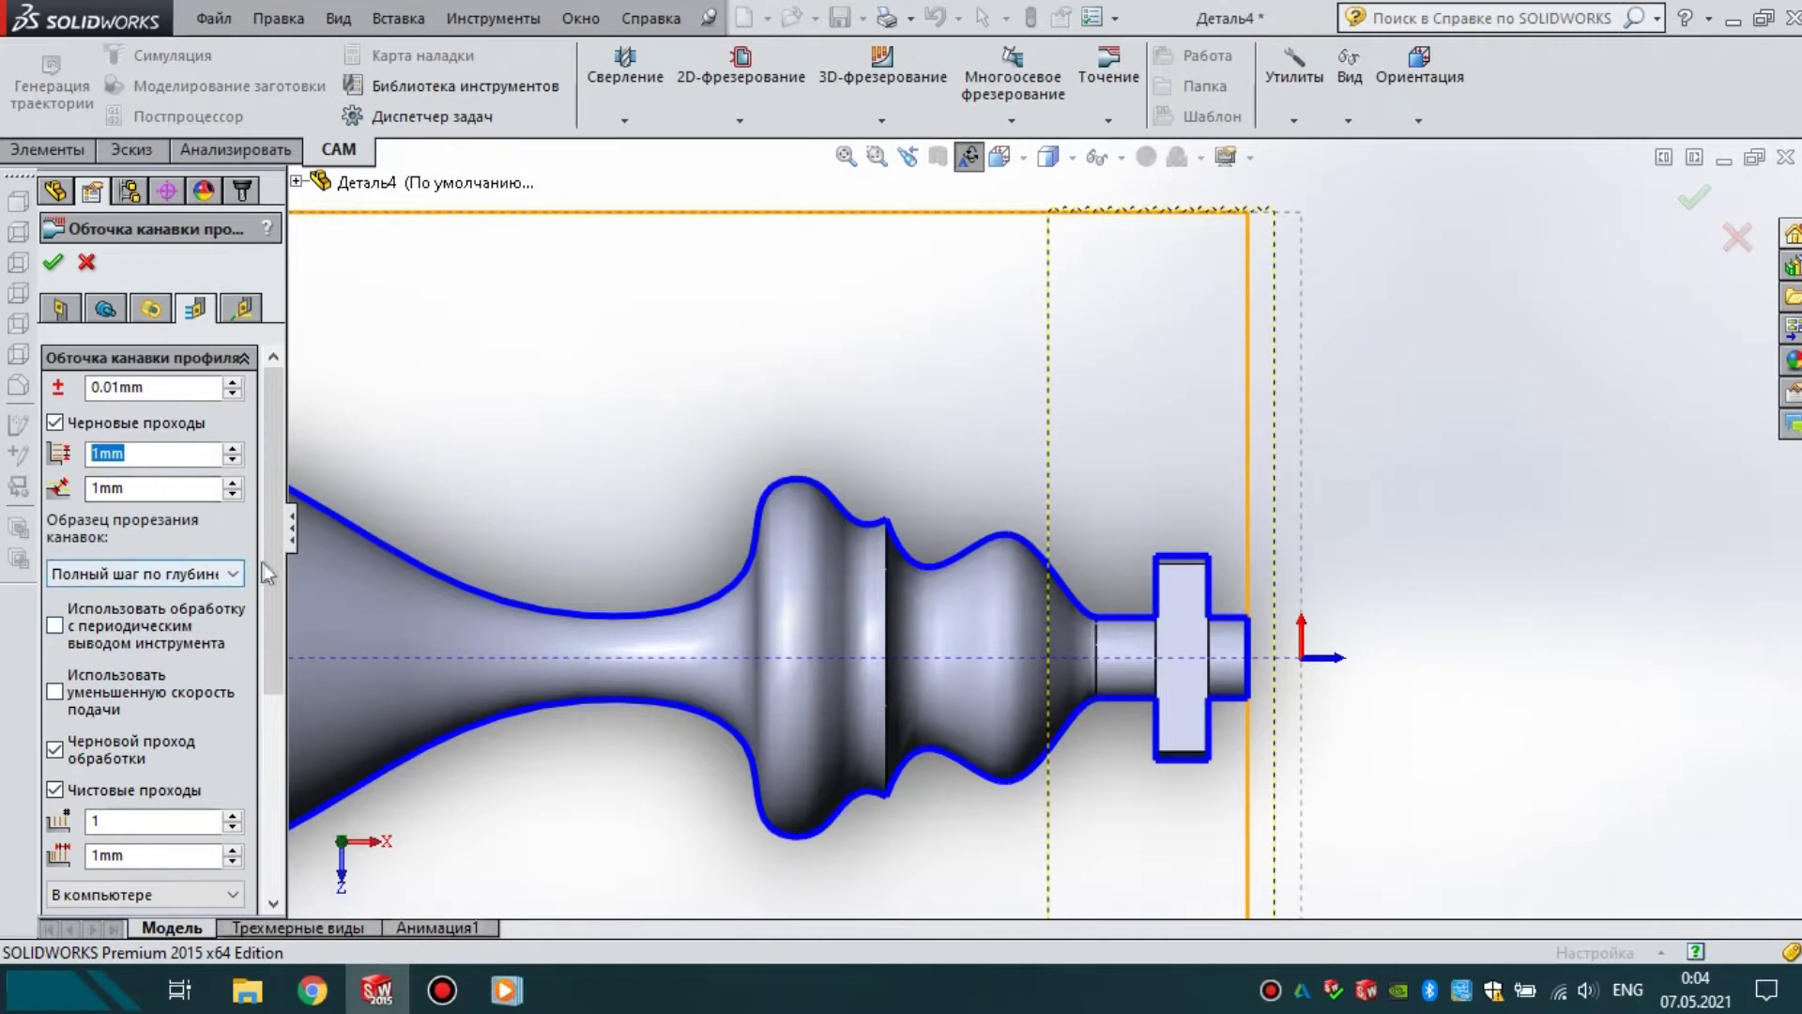
scroll(268, 623, "down", 4)
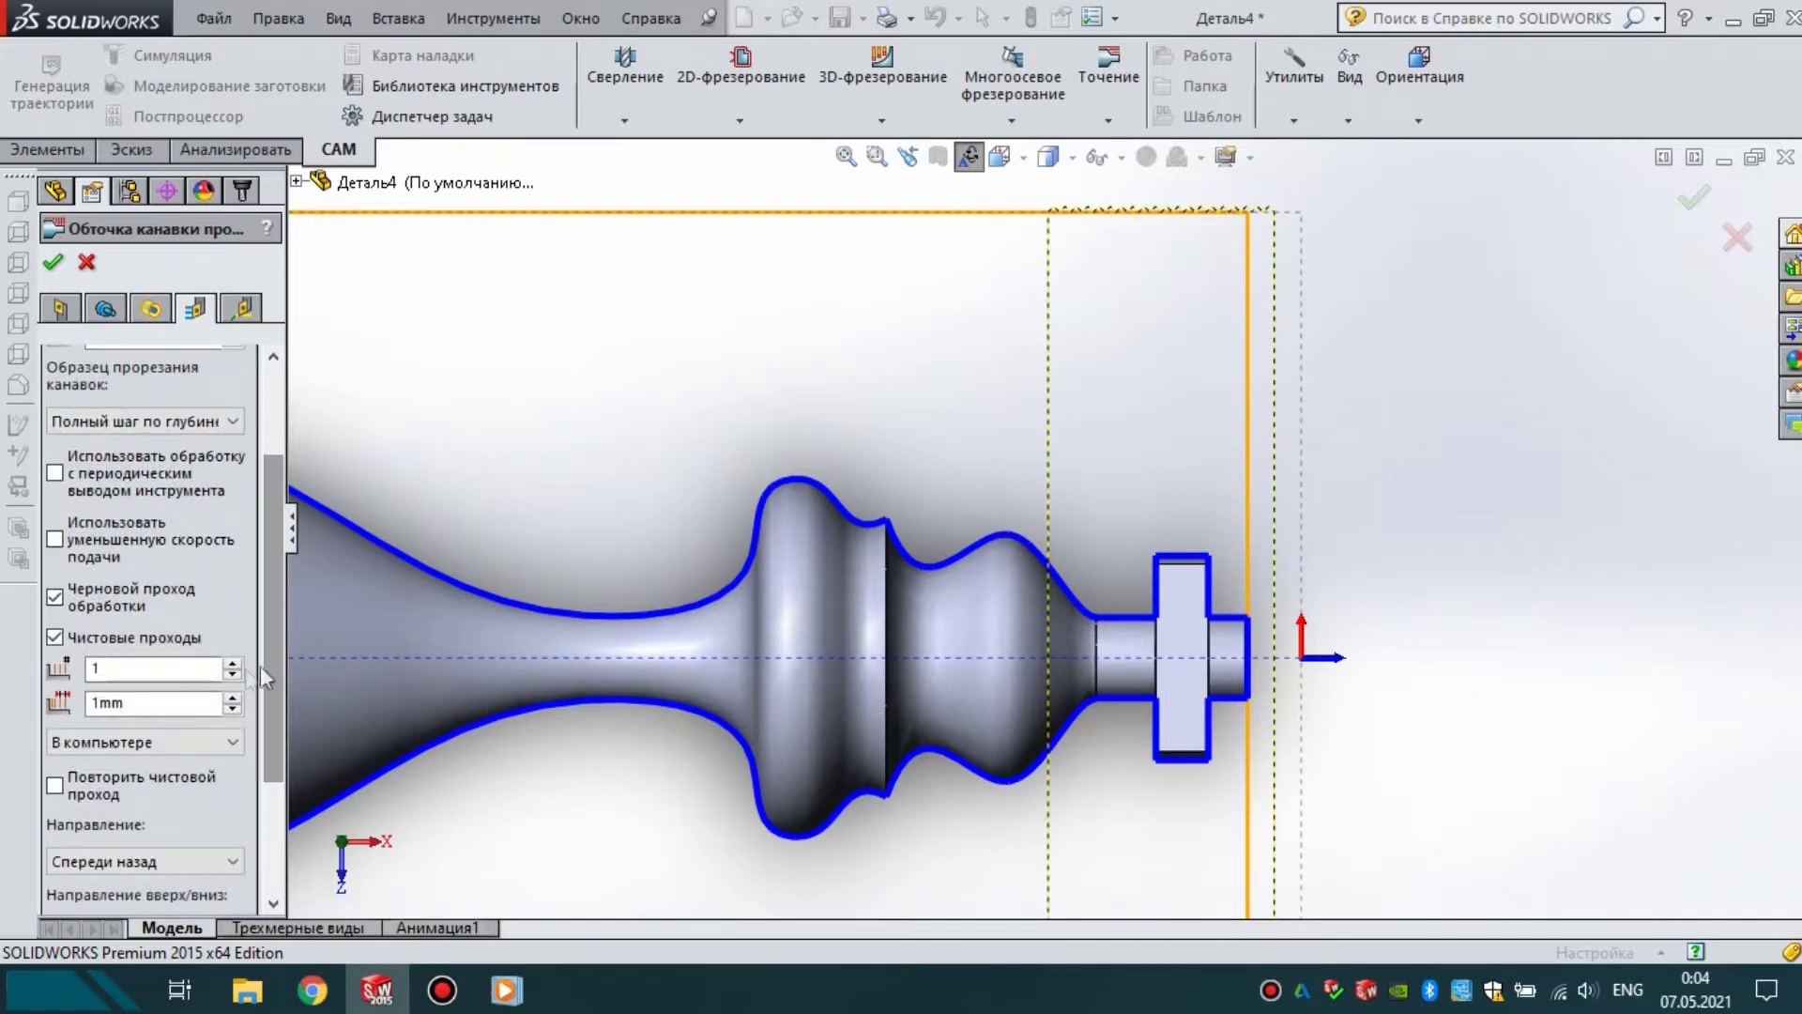
double_click(141, 703)
type("0.2")
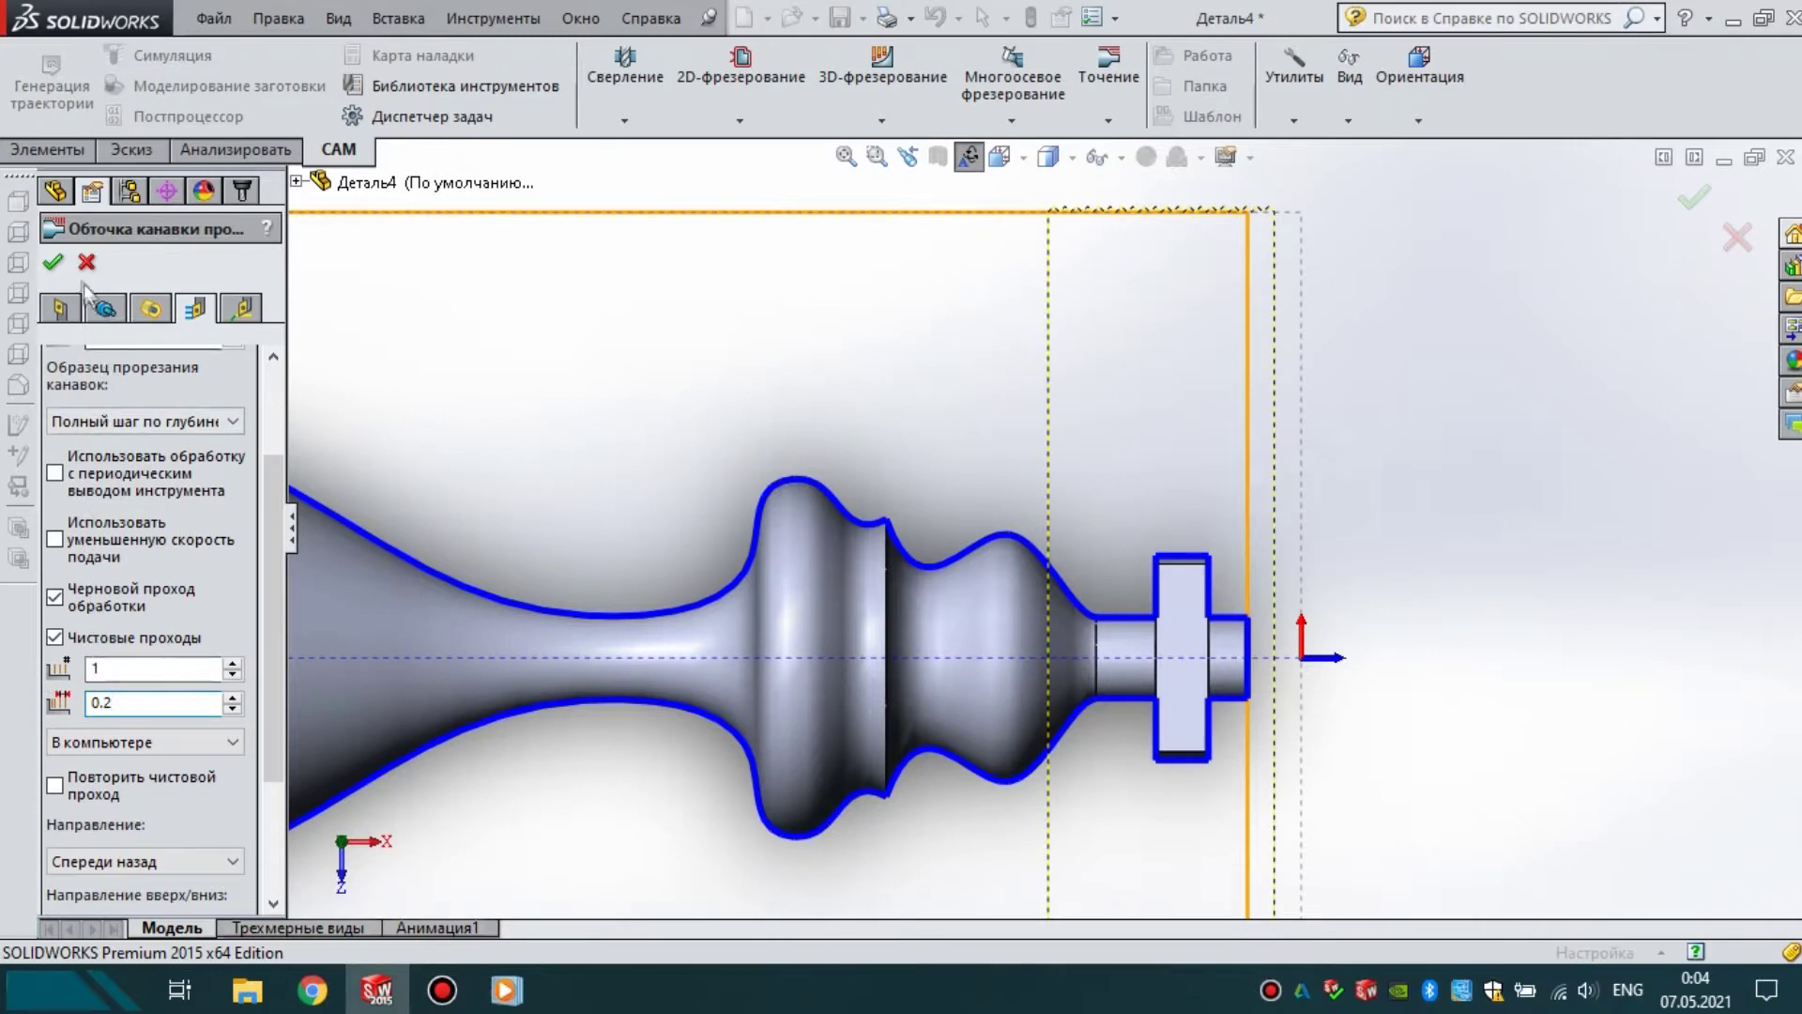
left_click(54, 263)
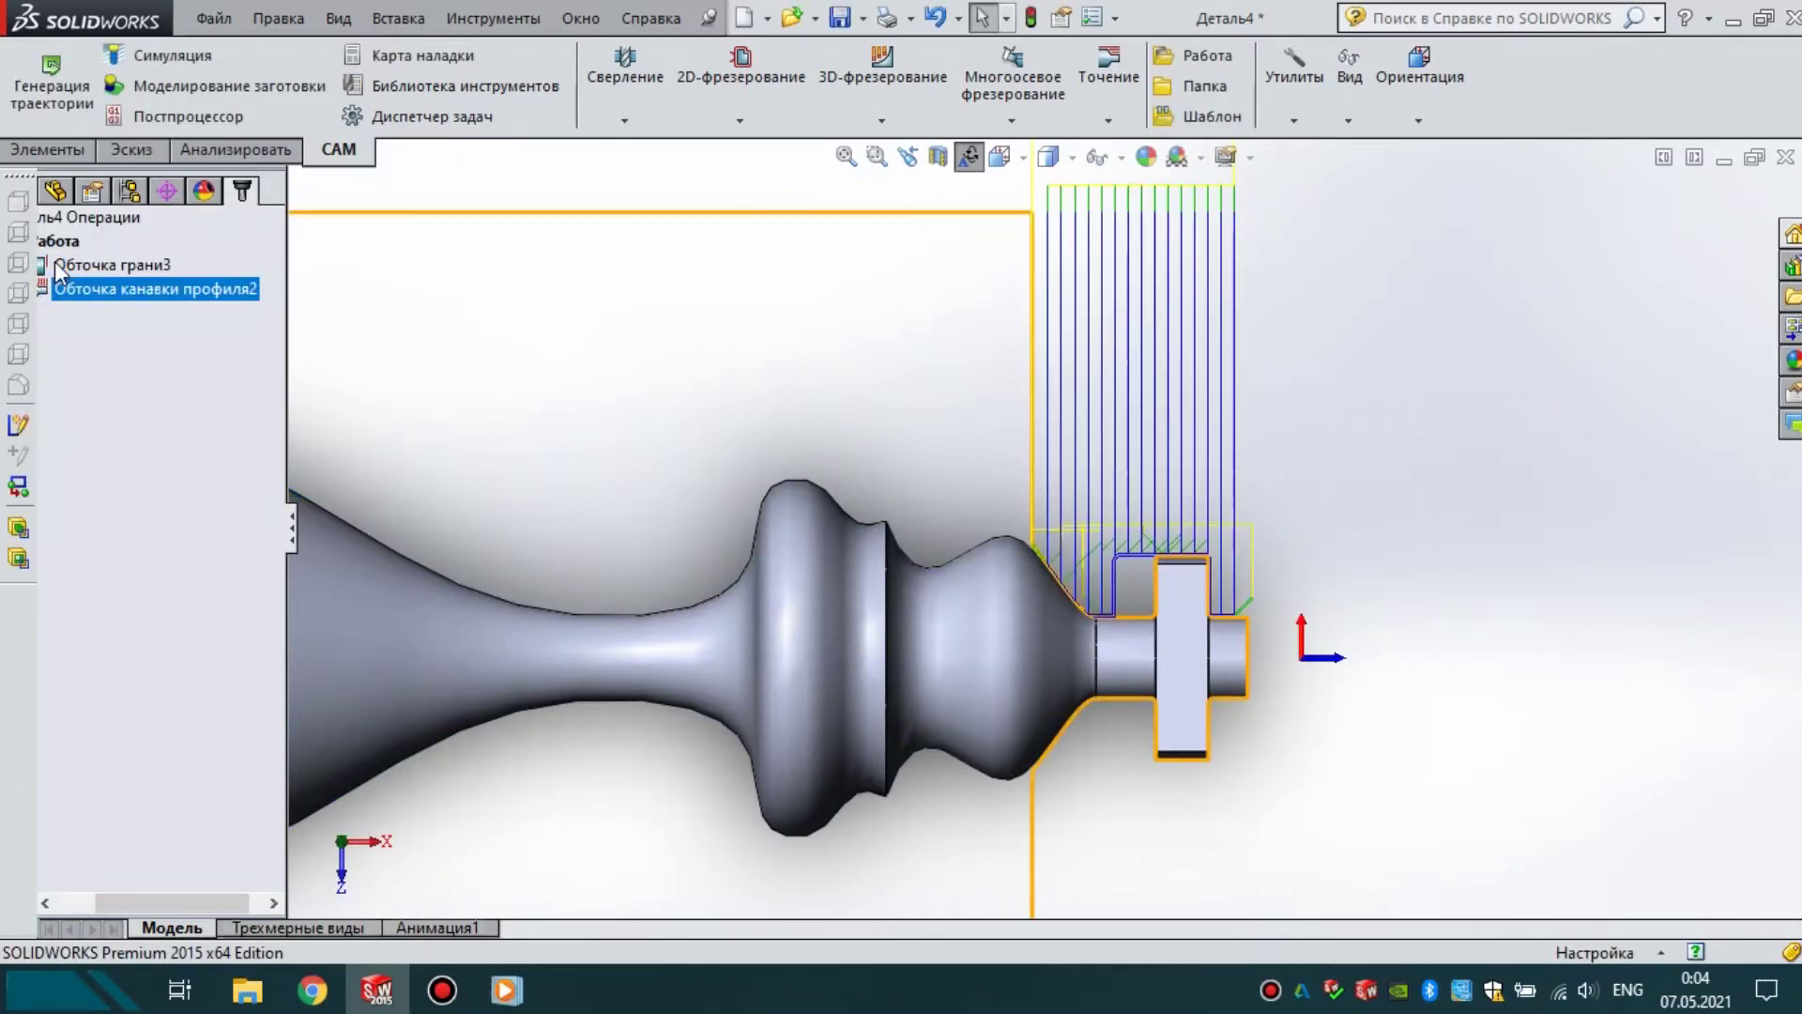
- Open the stock simulation (Моделирование заготовки) for the whole job and play it at a reduced speed
scroll(1029, 572, "up", 3)
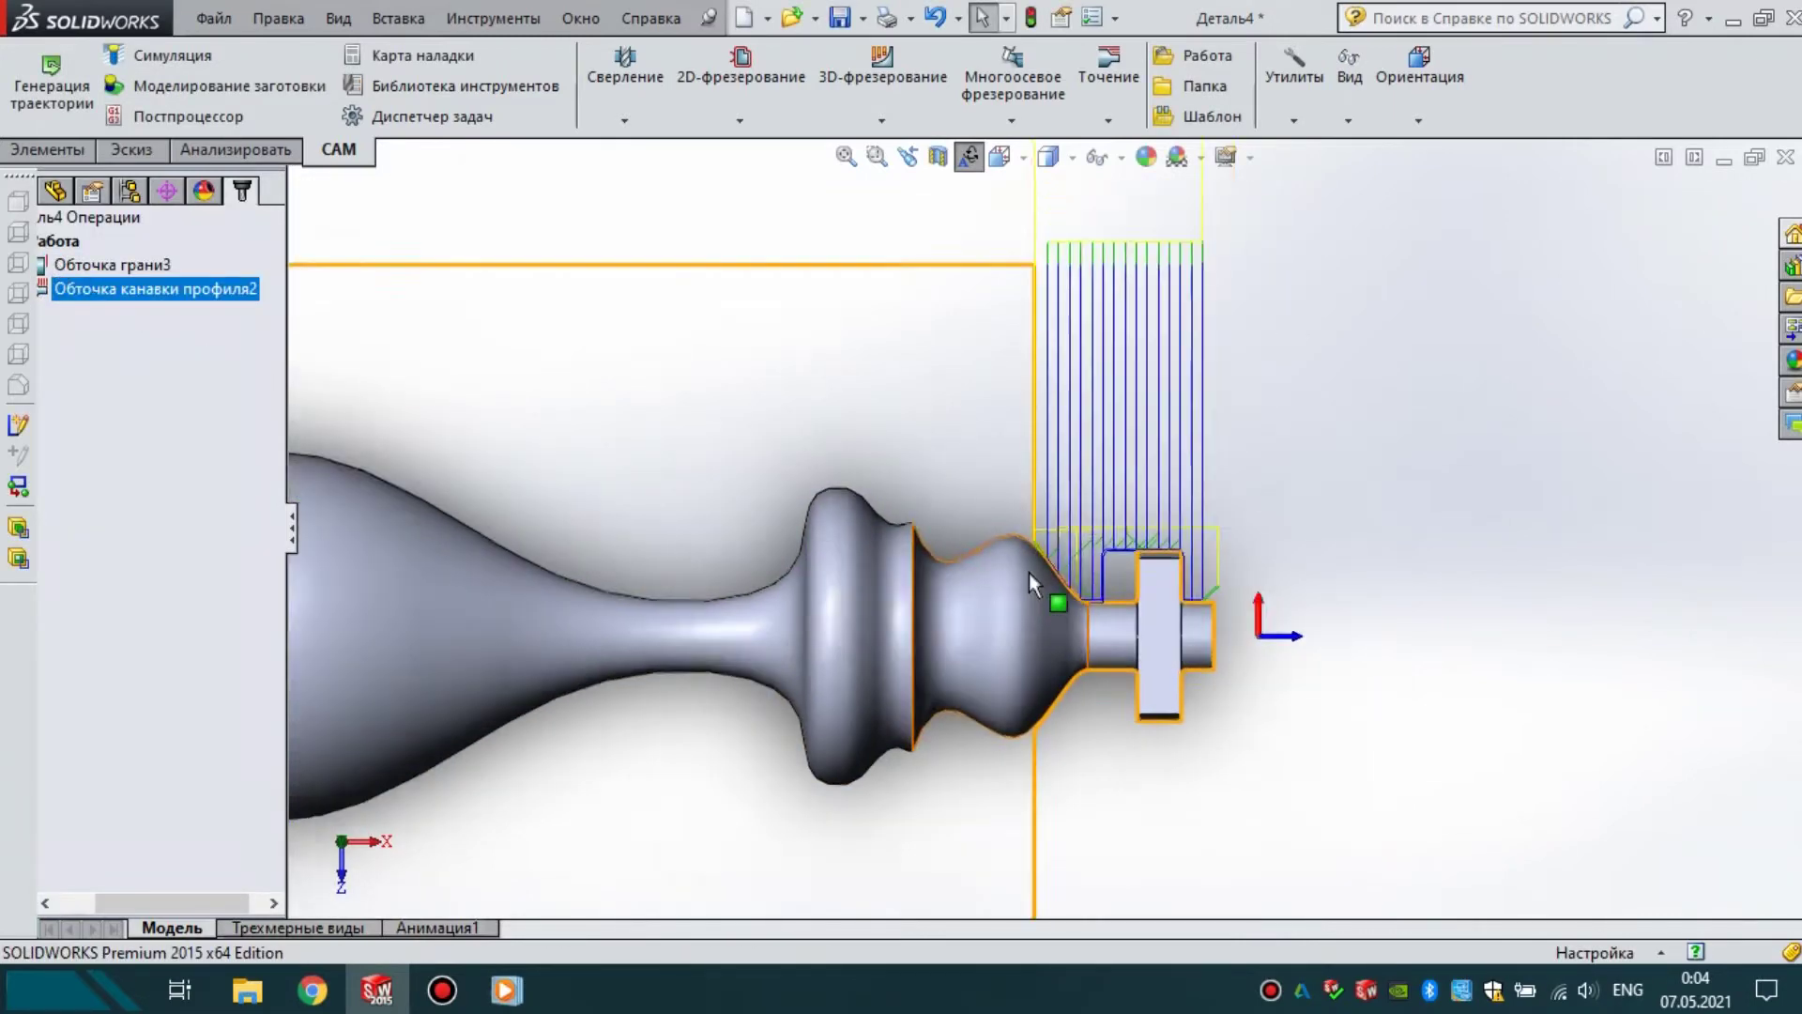
scroll(940, 582, "up", 3)
scroll(647, 535, "down", 2)
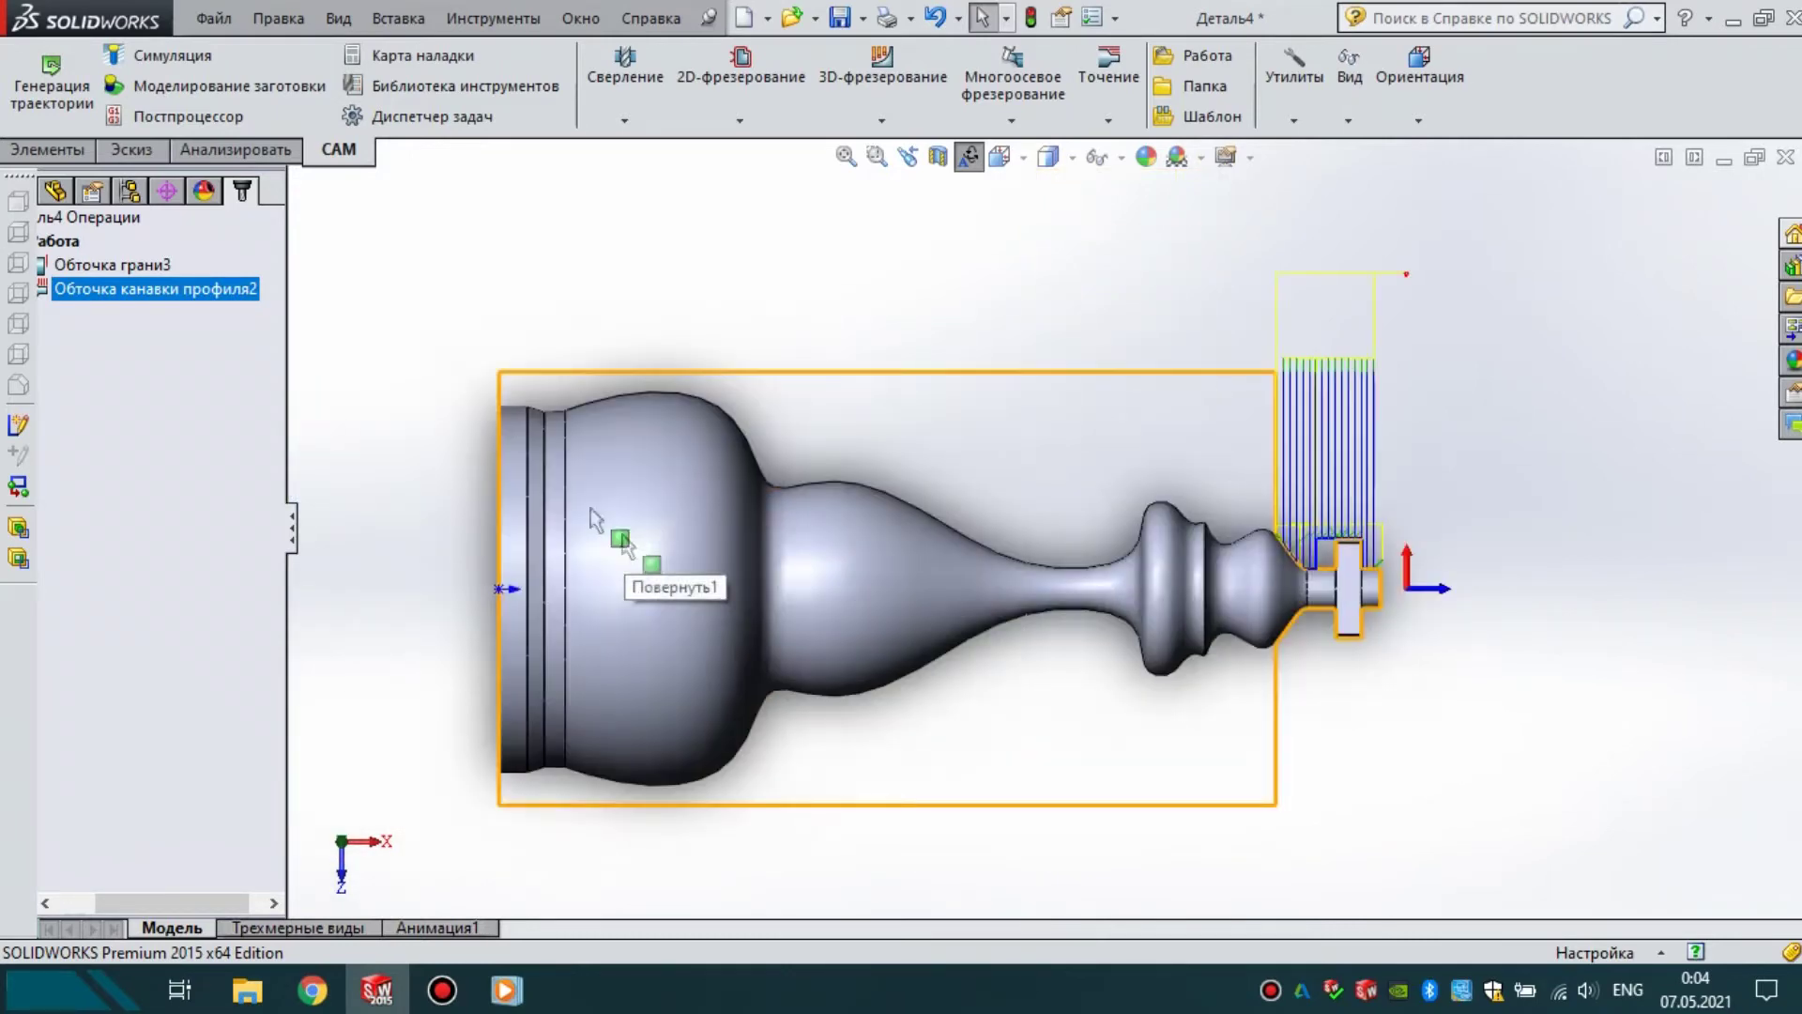
left_click(59, 240)
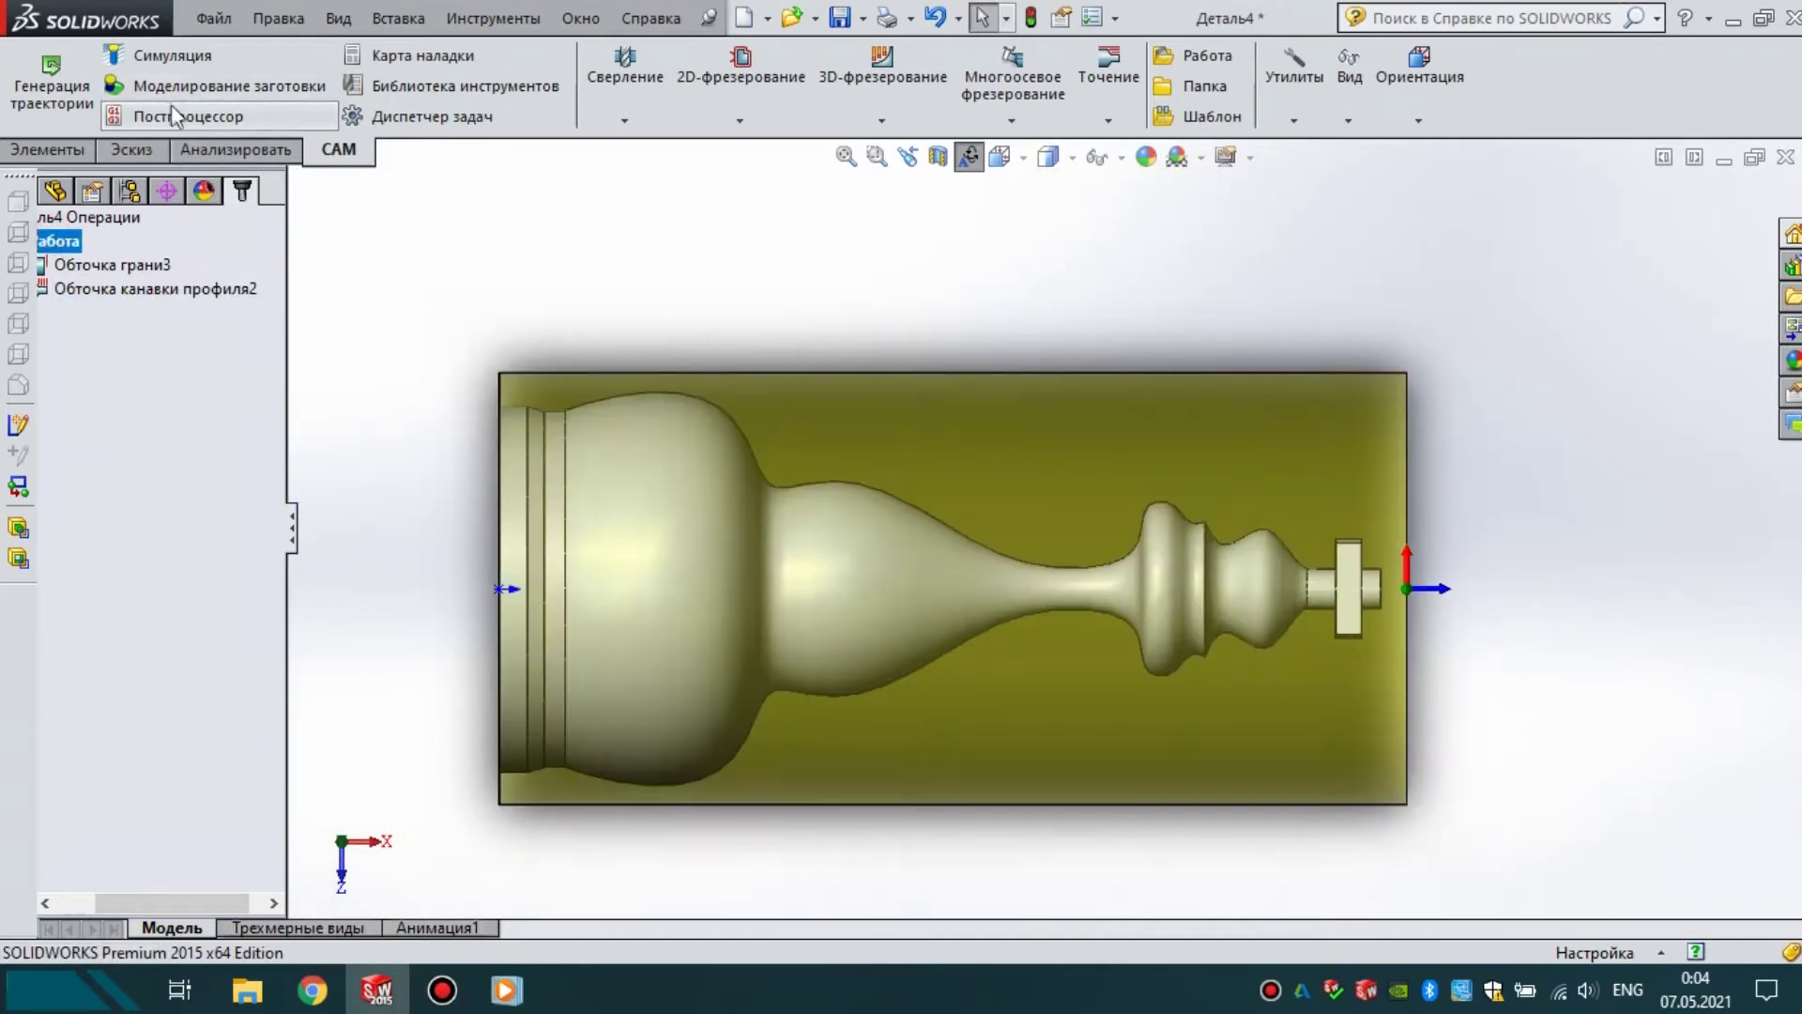
left_click(171, 92)
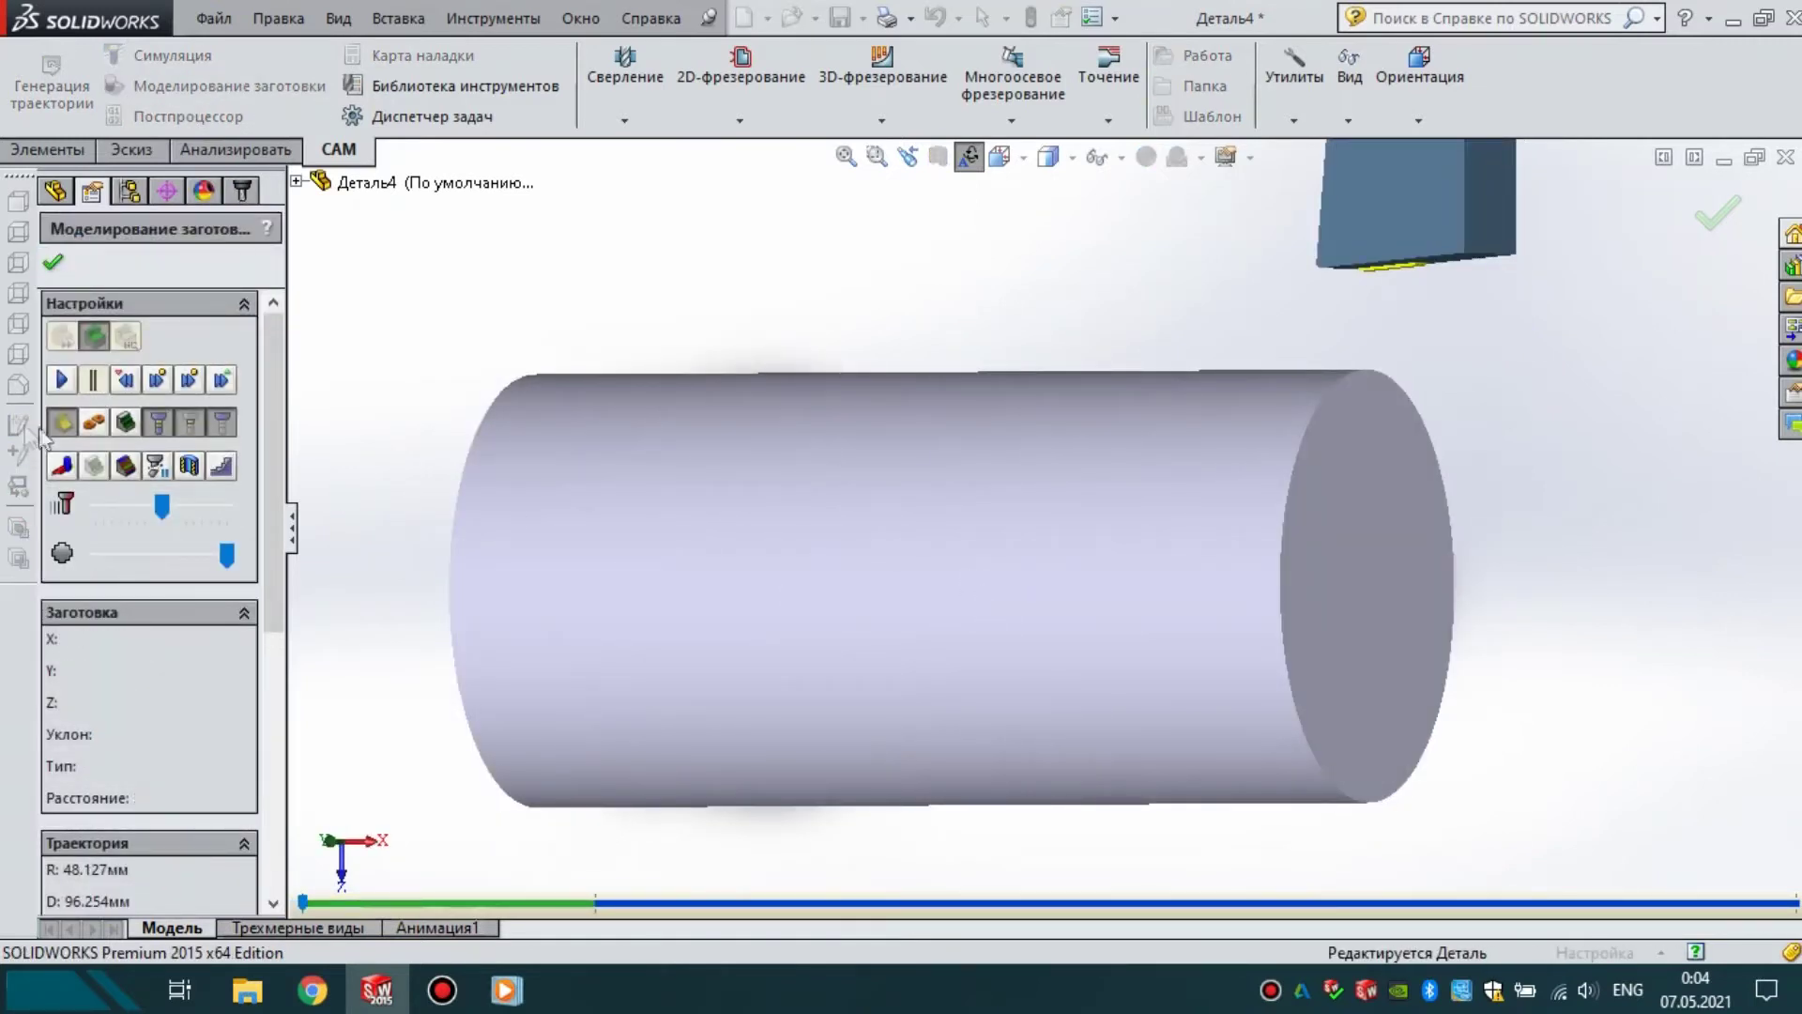
left_click_drag(145, 512, 95, 507)
left_click(62, 379)
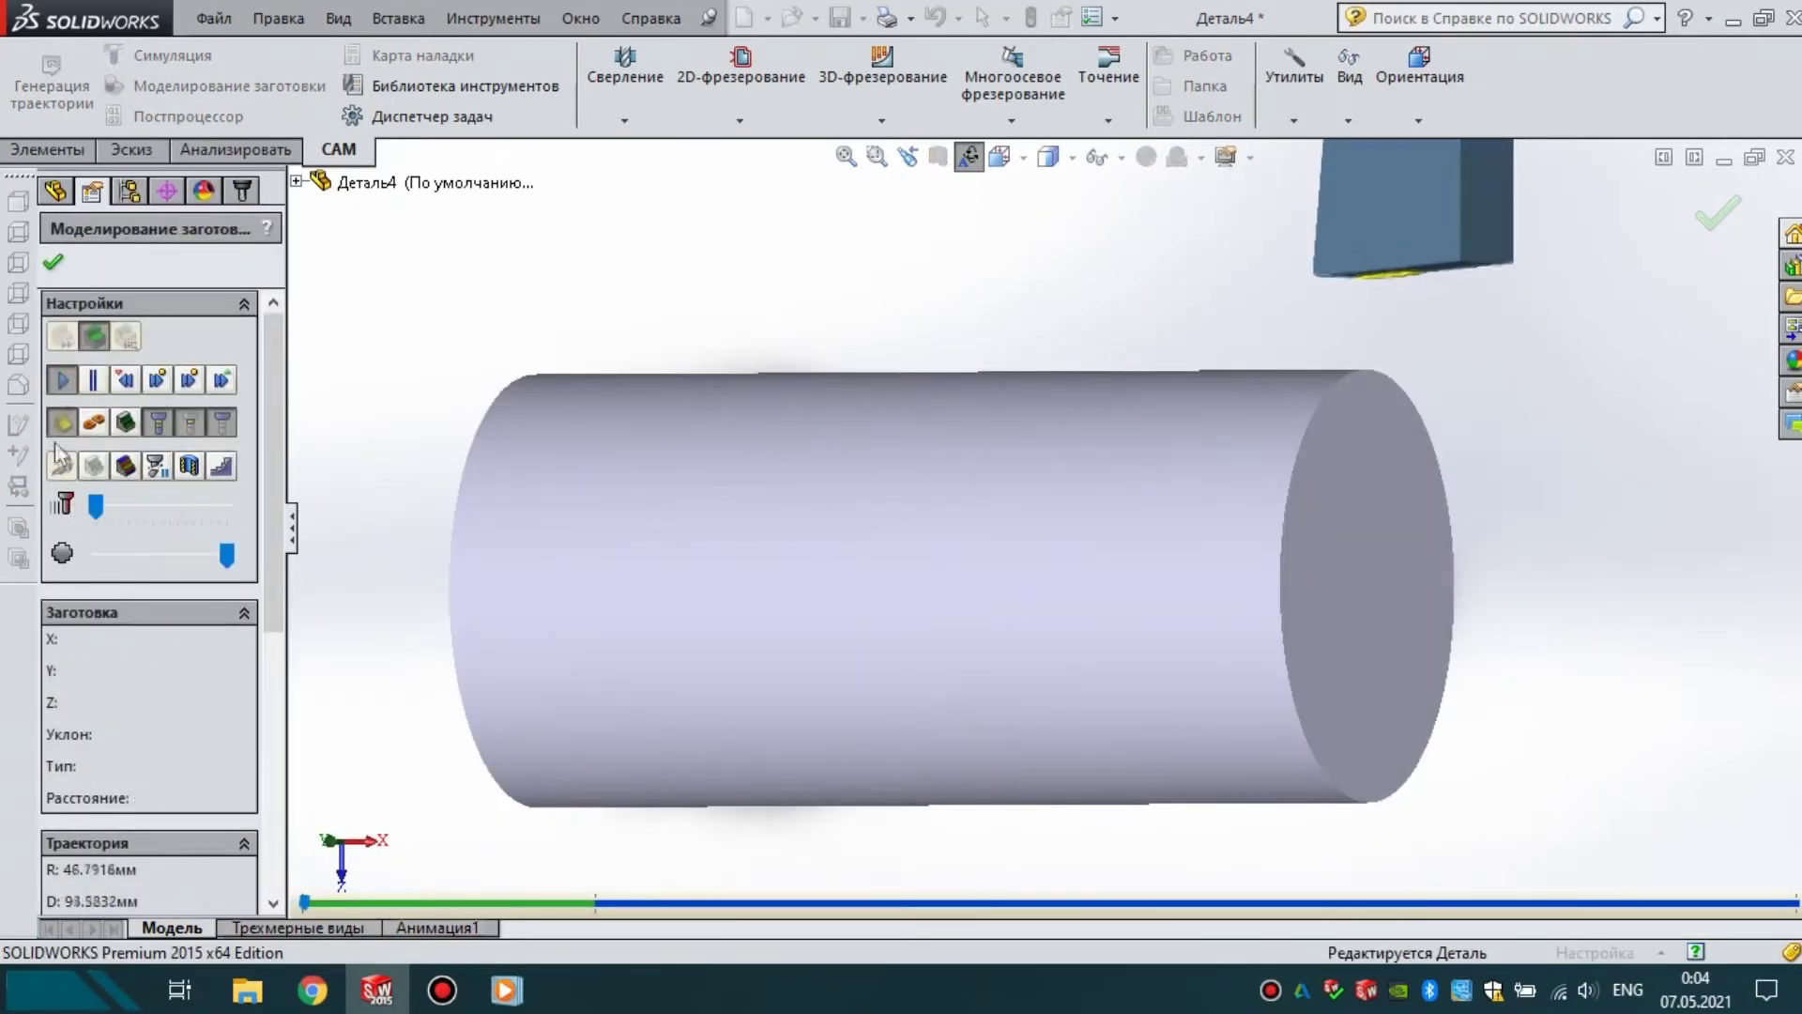
left_click_drag(95, 506, 113, 512)
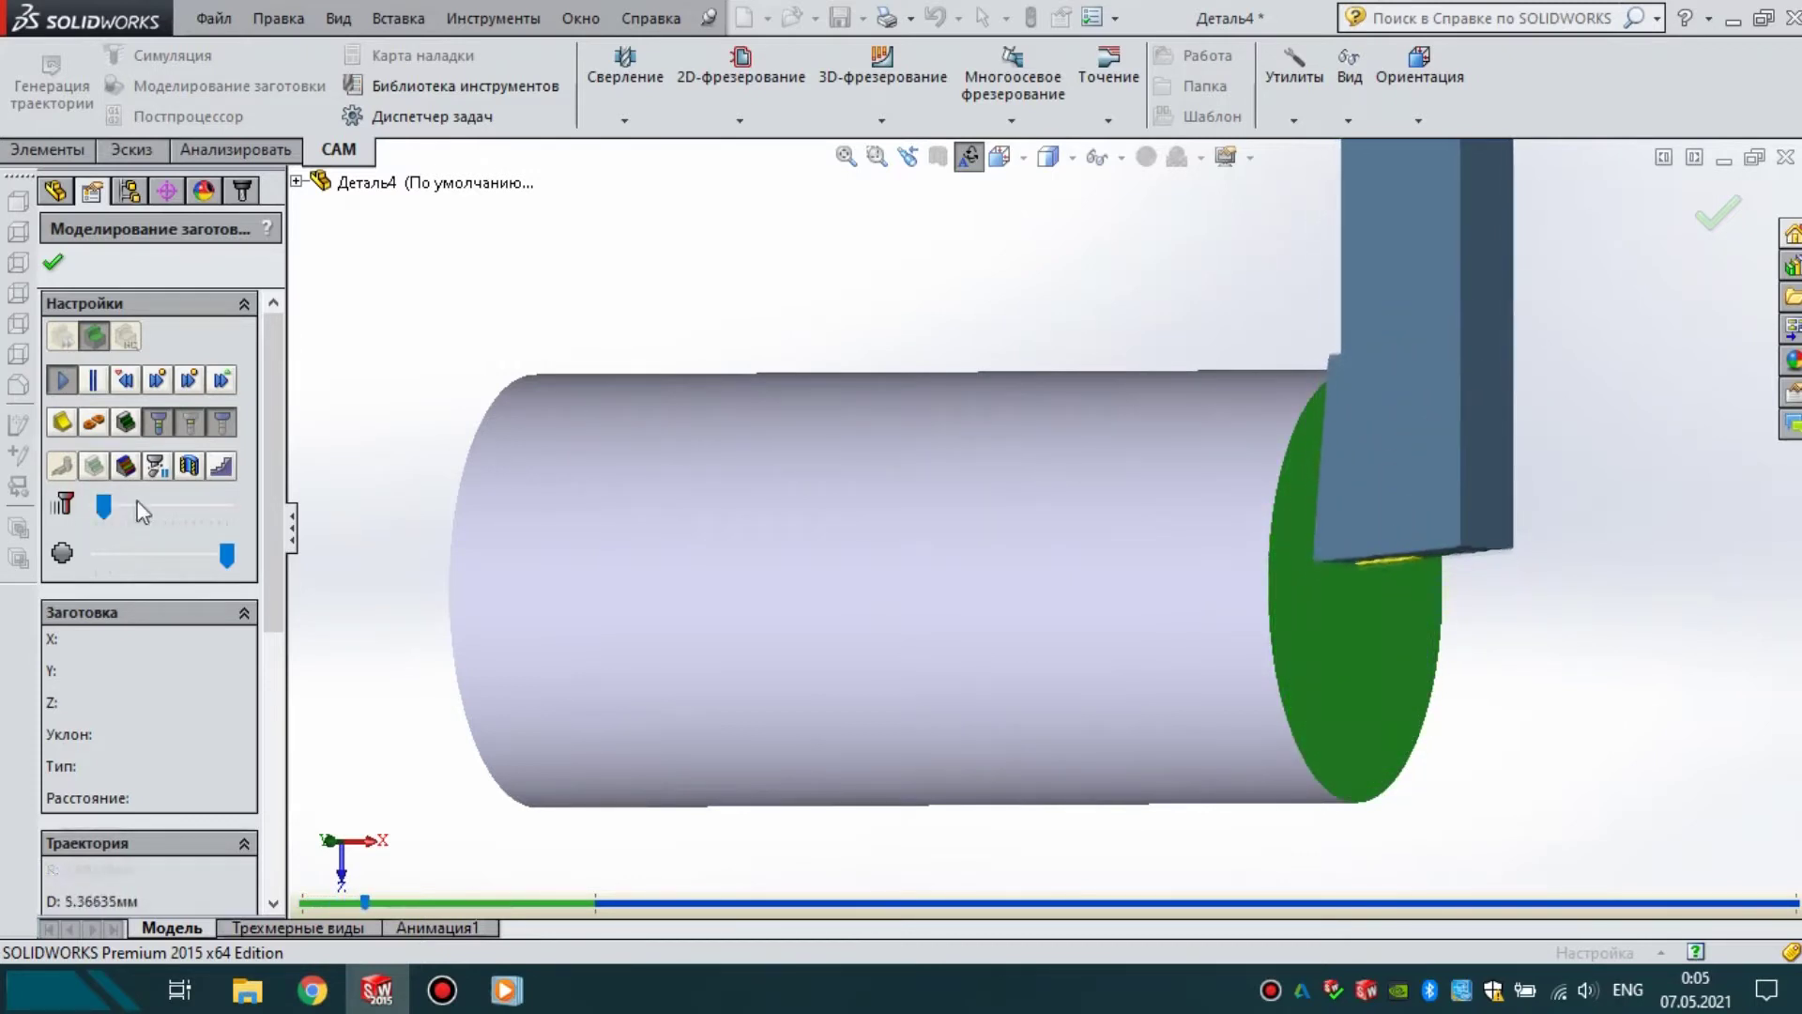
- Speed up the playback in stages, examine the grooving of the king's tip from the side and close the simulation
left_click(138, 507)
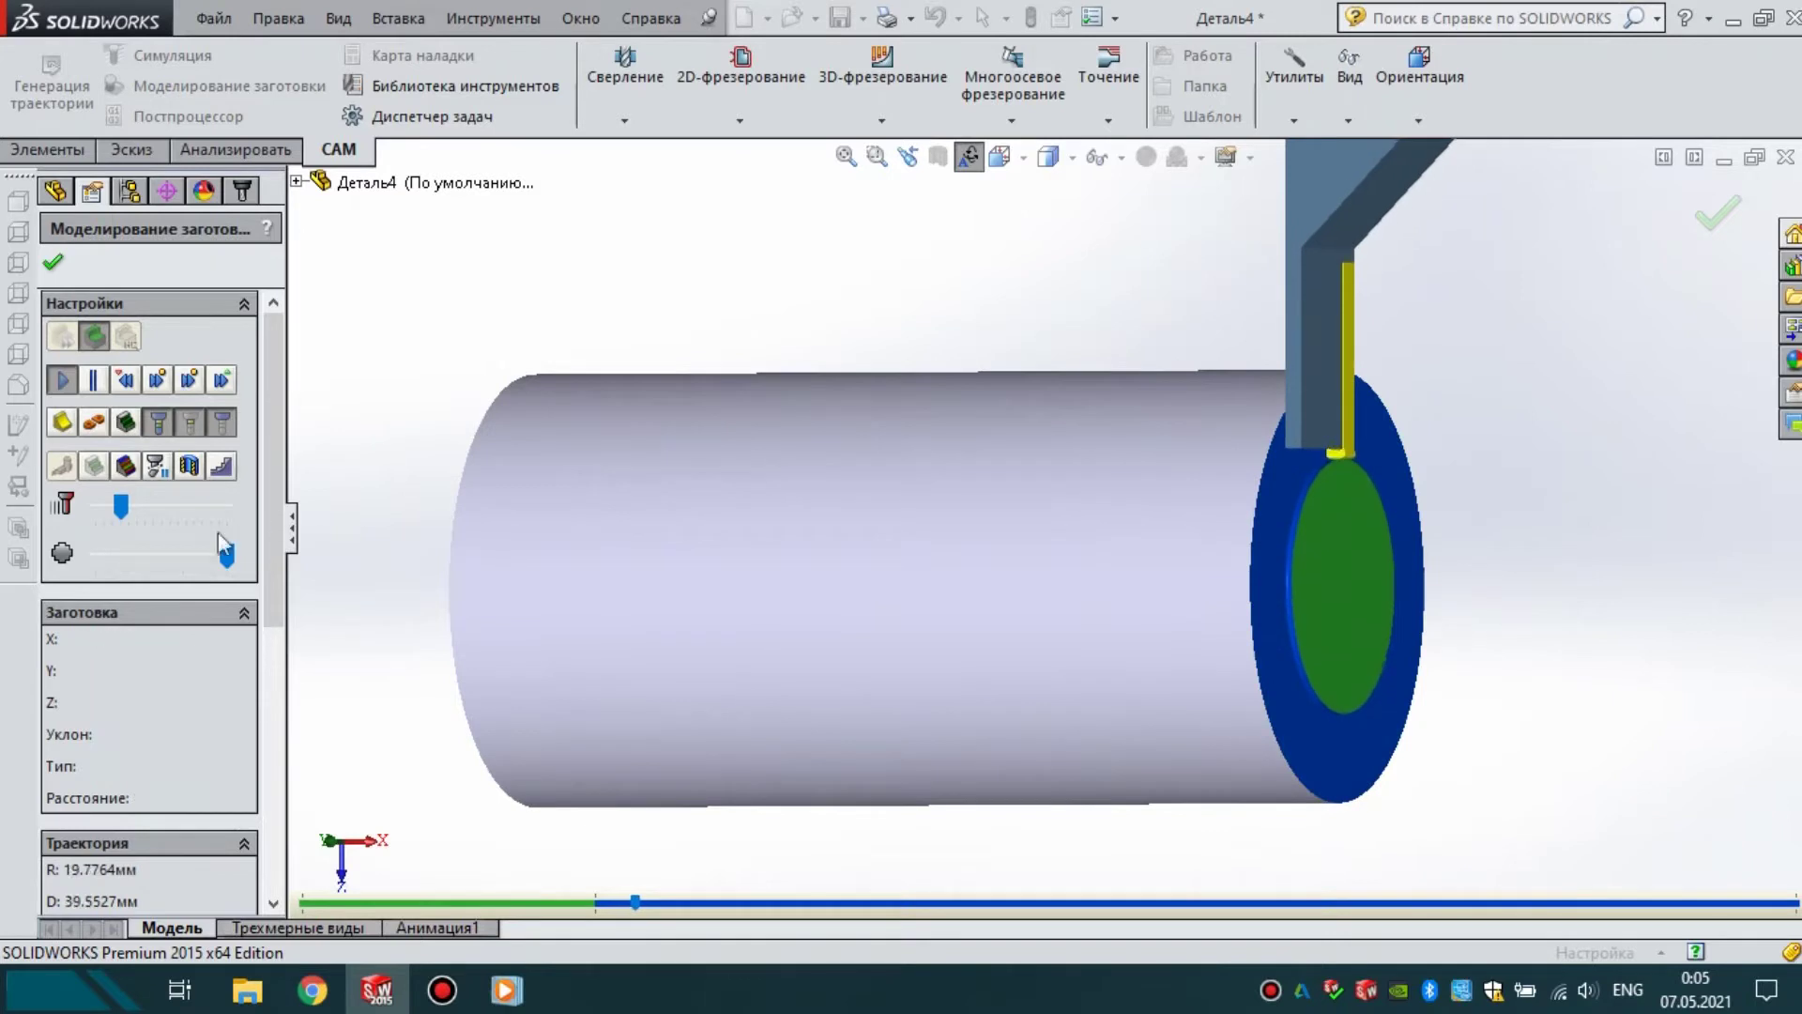
left_click(145, 508)
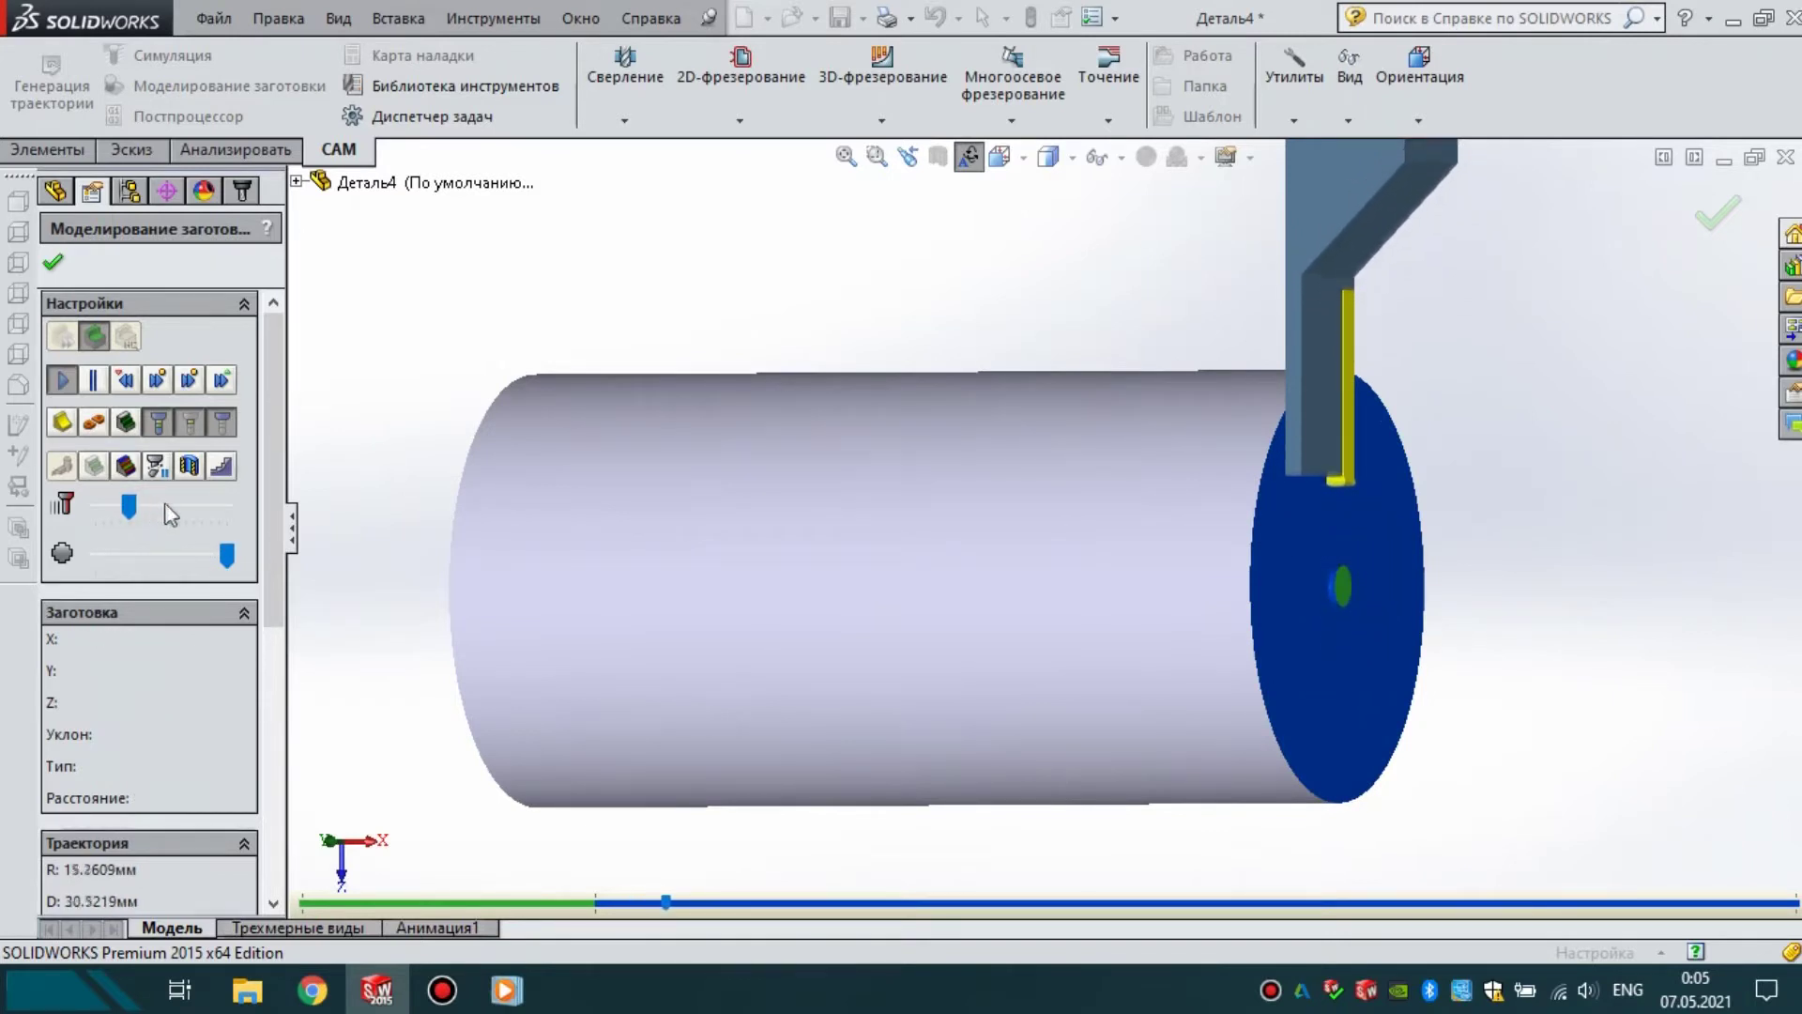
left_click(171, 504)
middle_click_drag(569, 589, 617, 608)
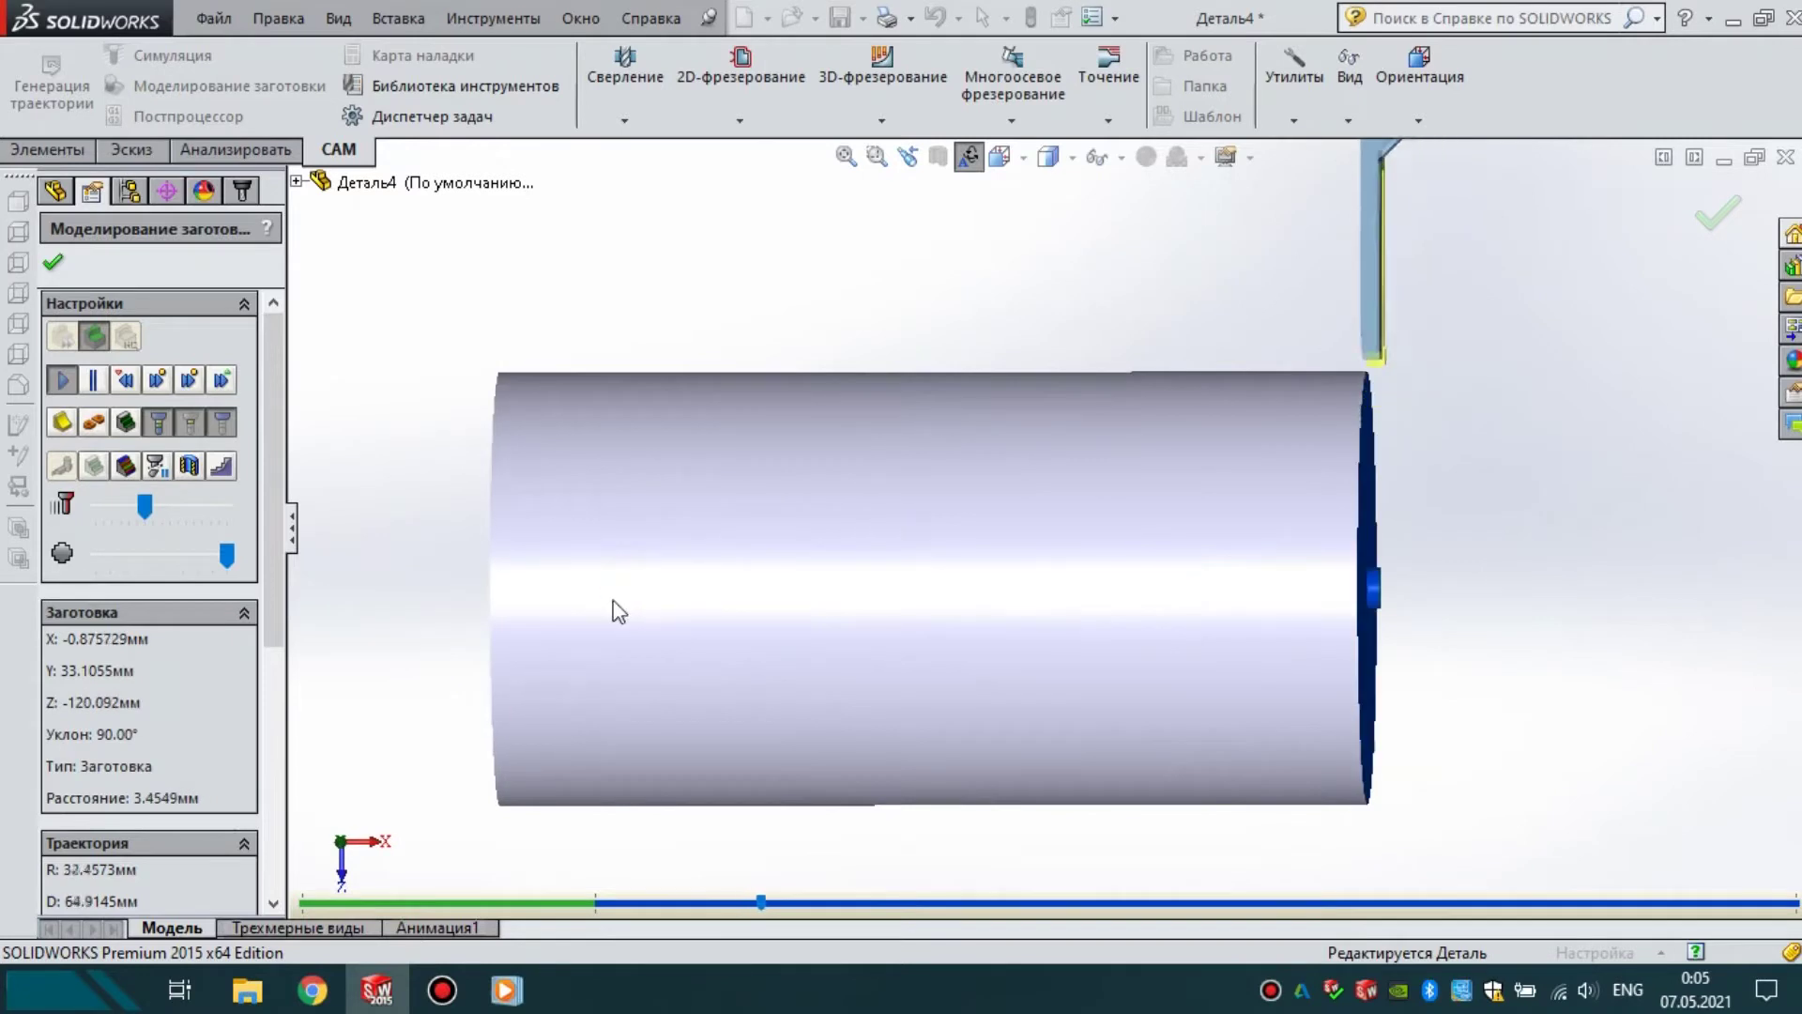
left_click(173, 504)
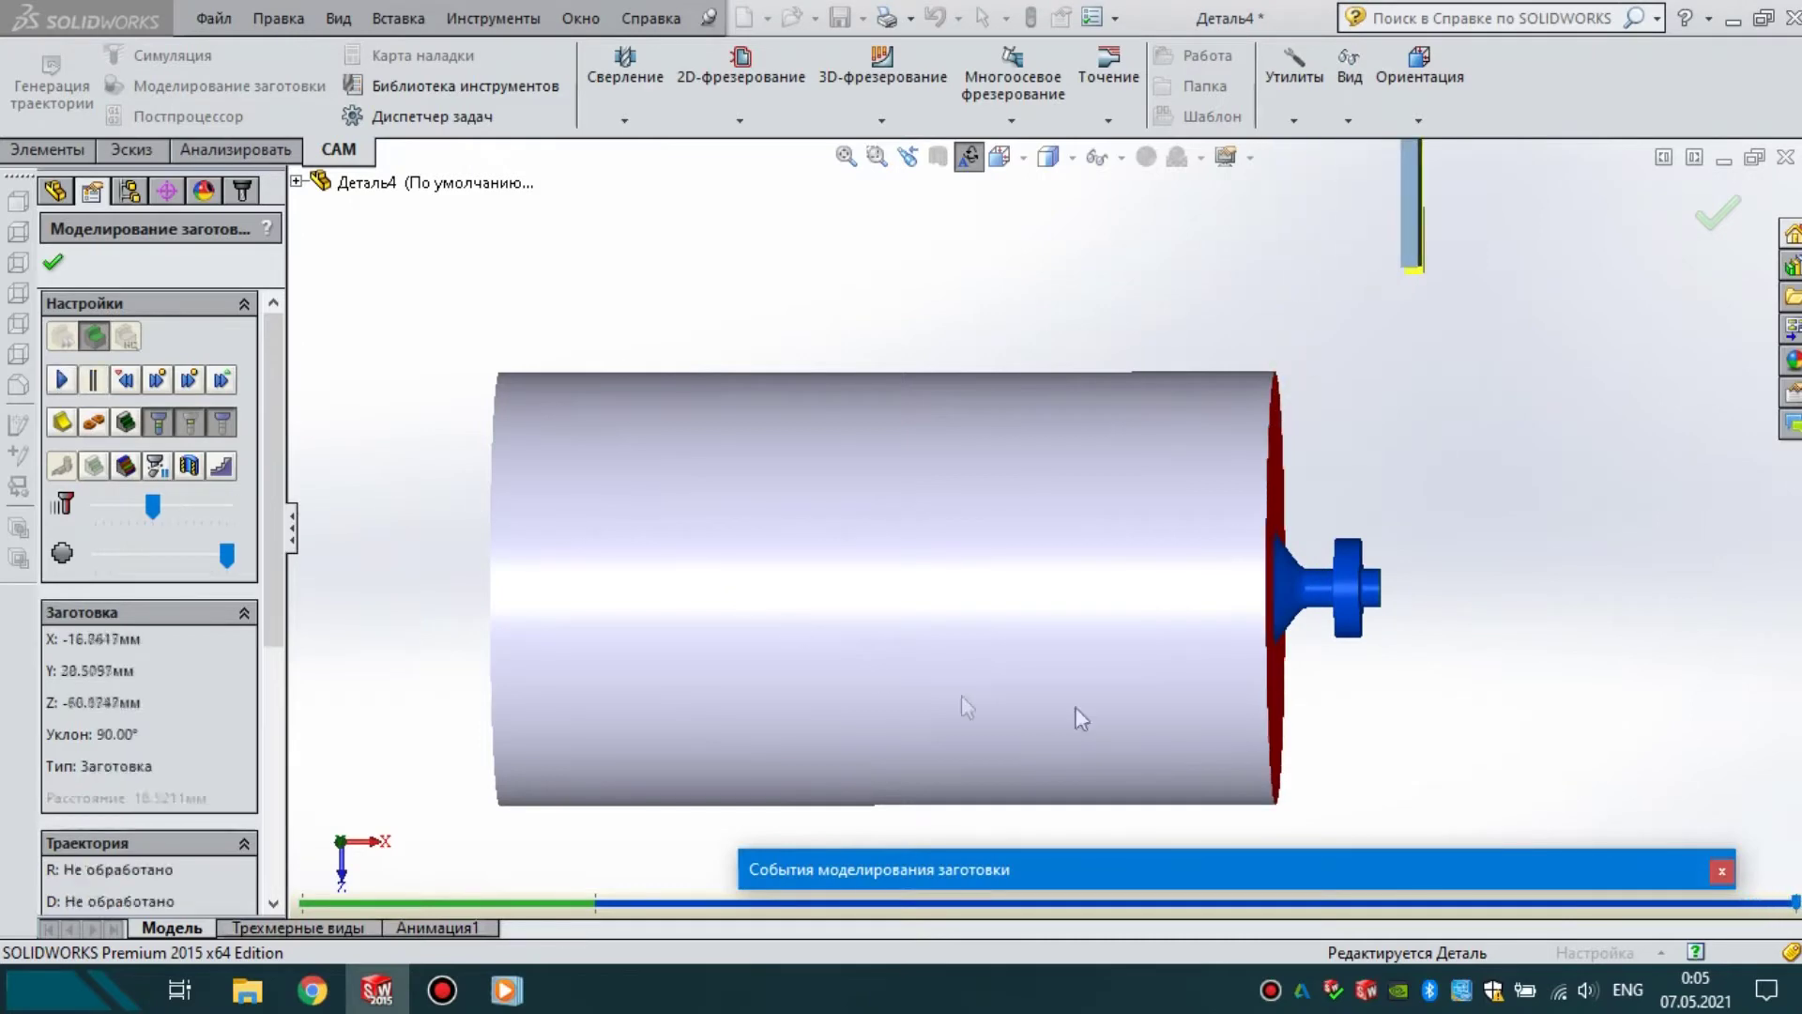
scroll(1302, 589, "down", 5)
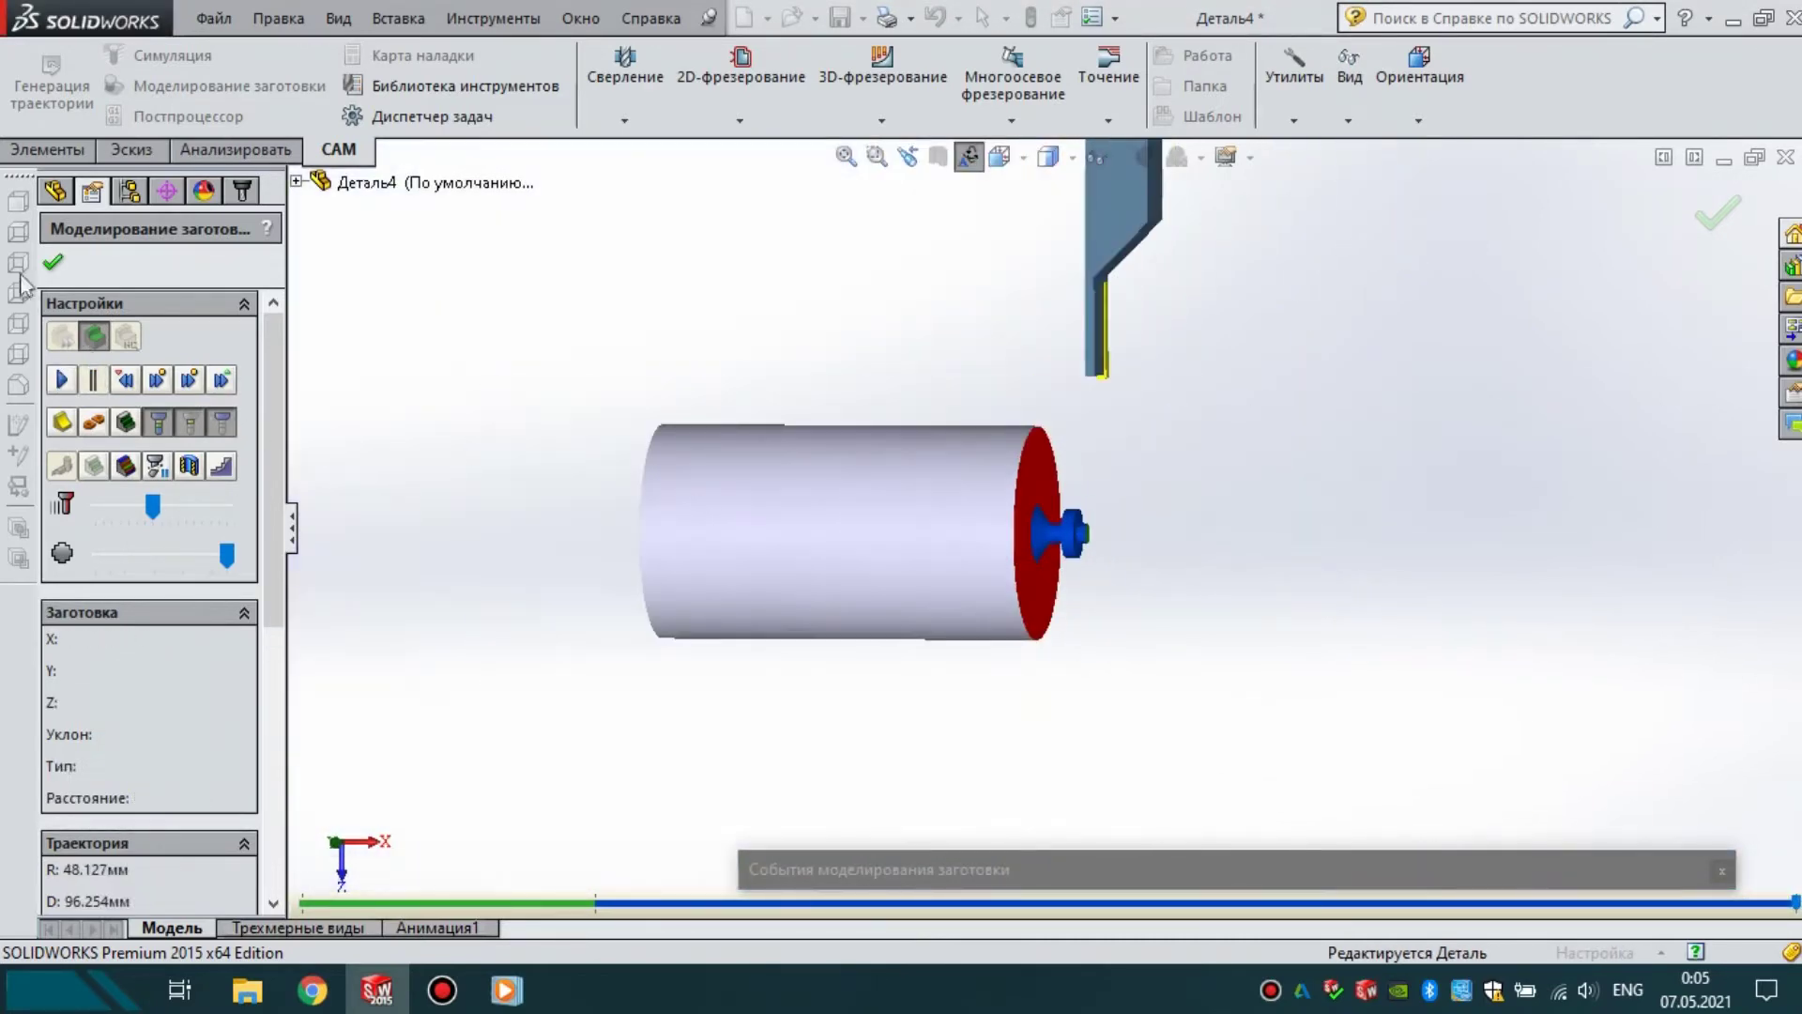
left_click(53, 262)
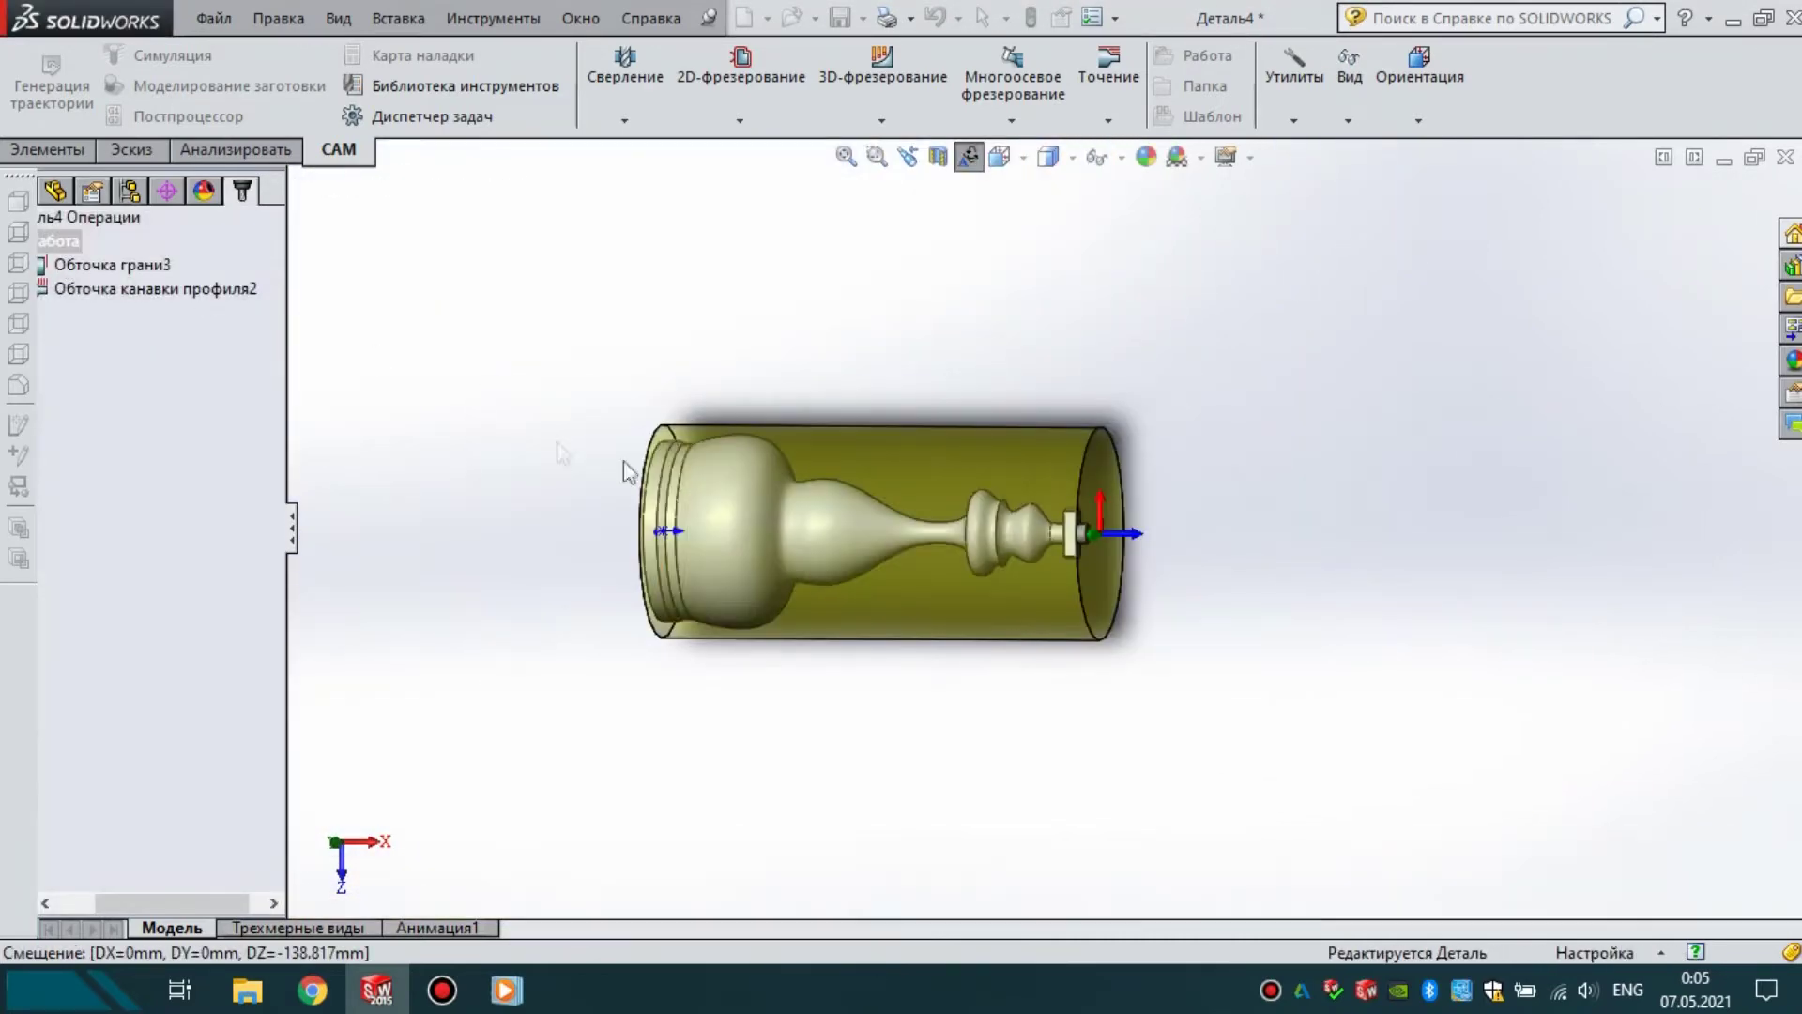
- Start a 2D contour milling operation and assign it a new flat end mill with a 12 mm diameter
scroll(642, 459, "down", 3)
middle_click_drag(1073, 576, 971, 503)
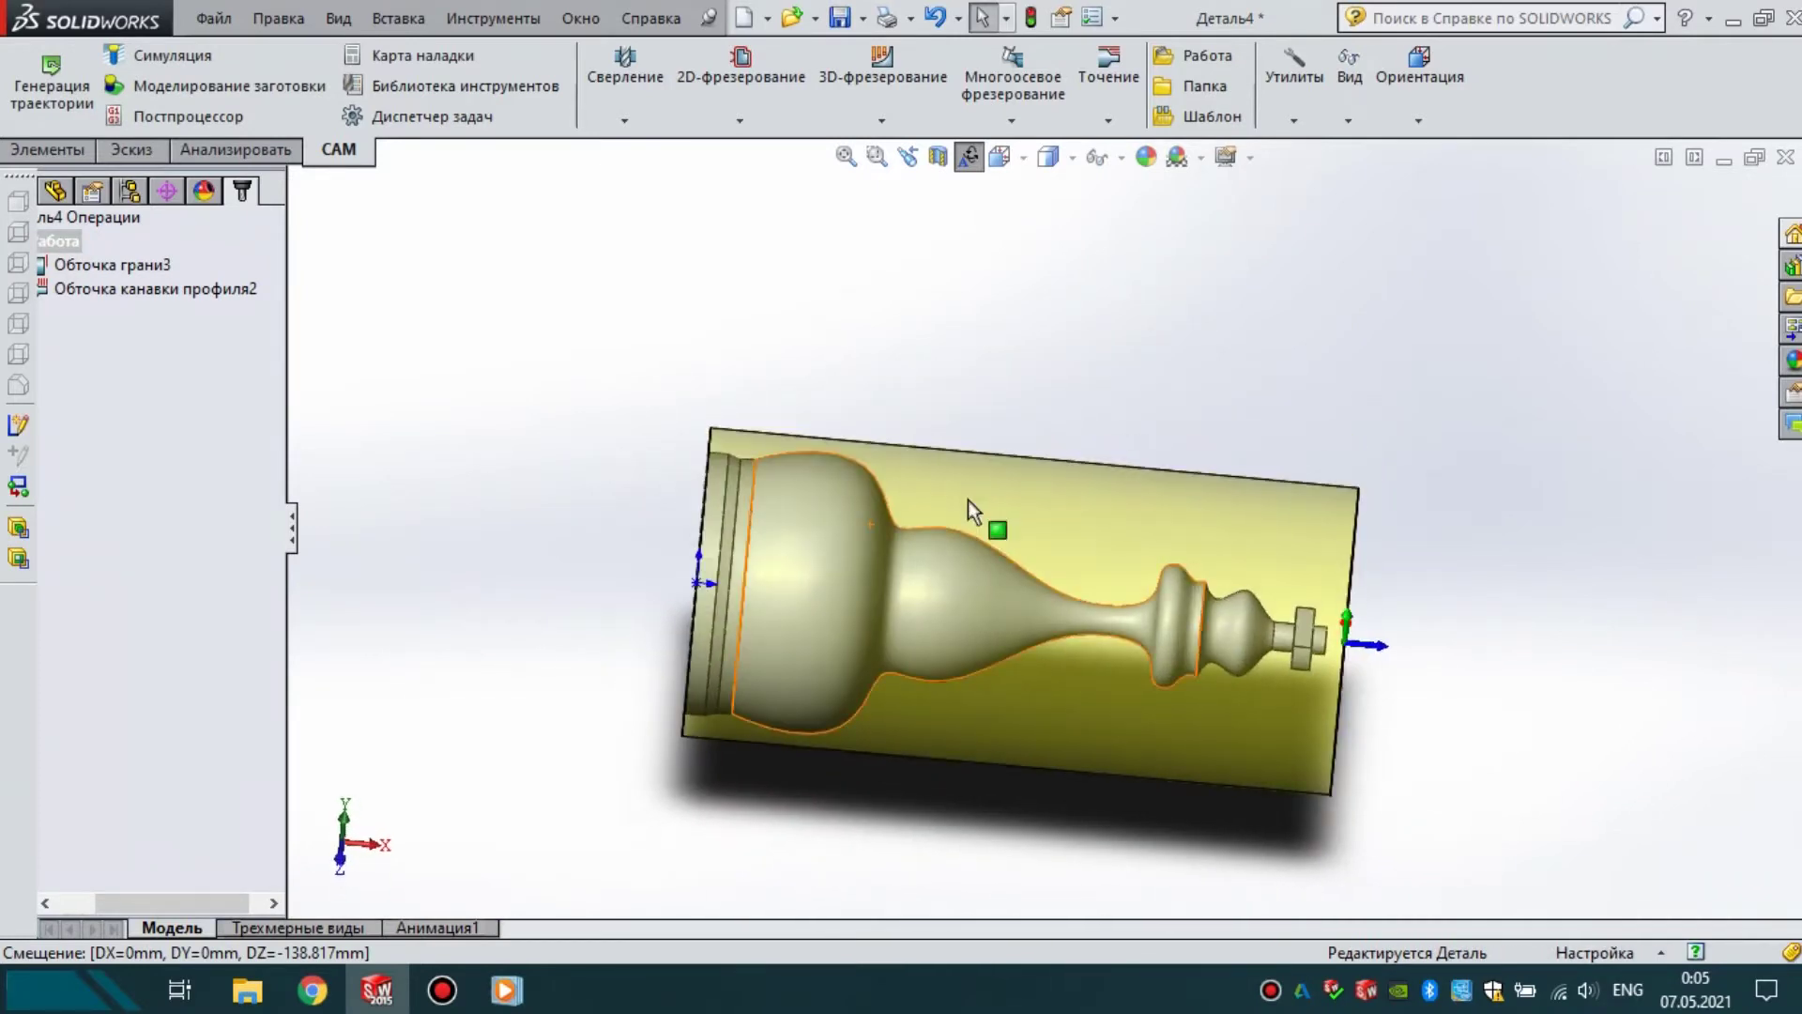
left_click(735, 83)
left_click(760, 225)
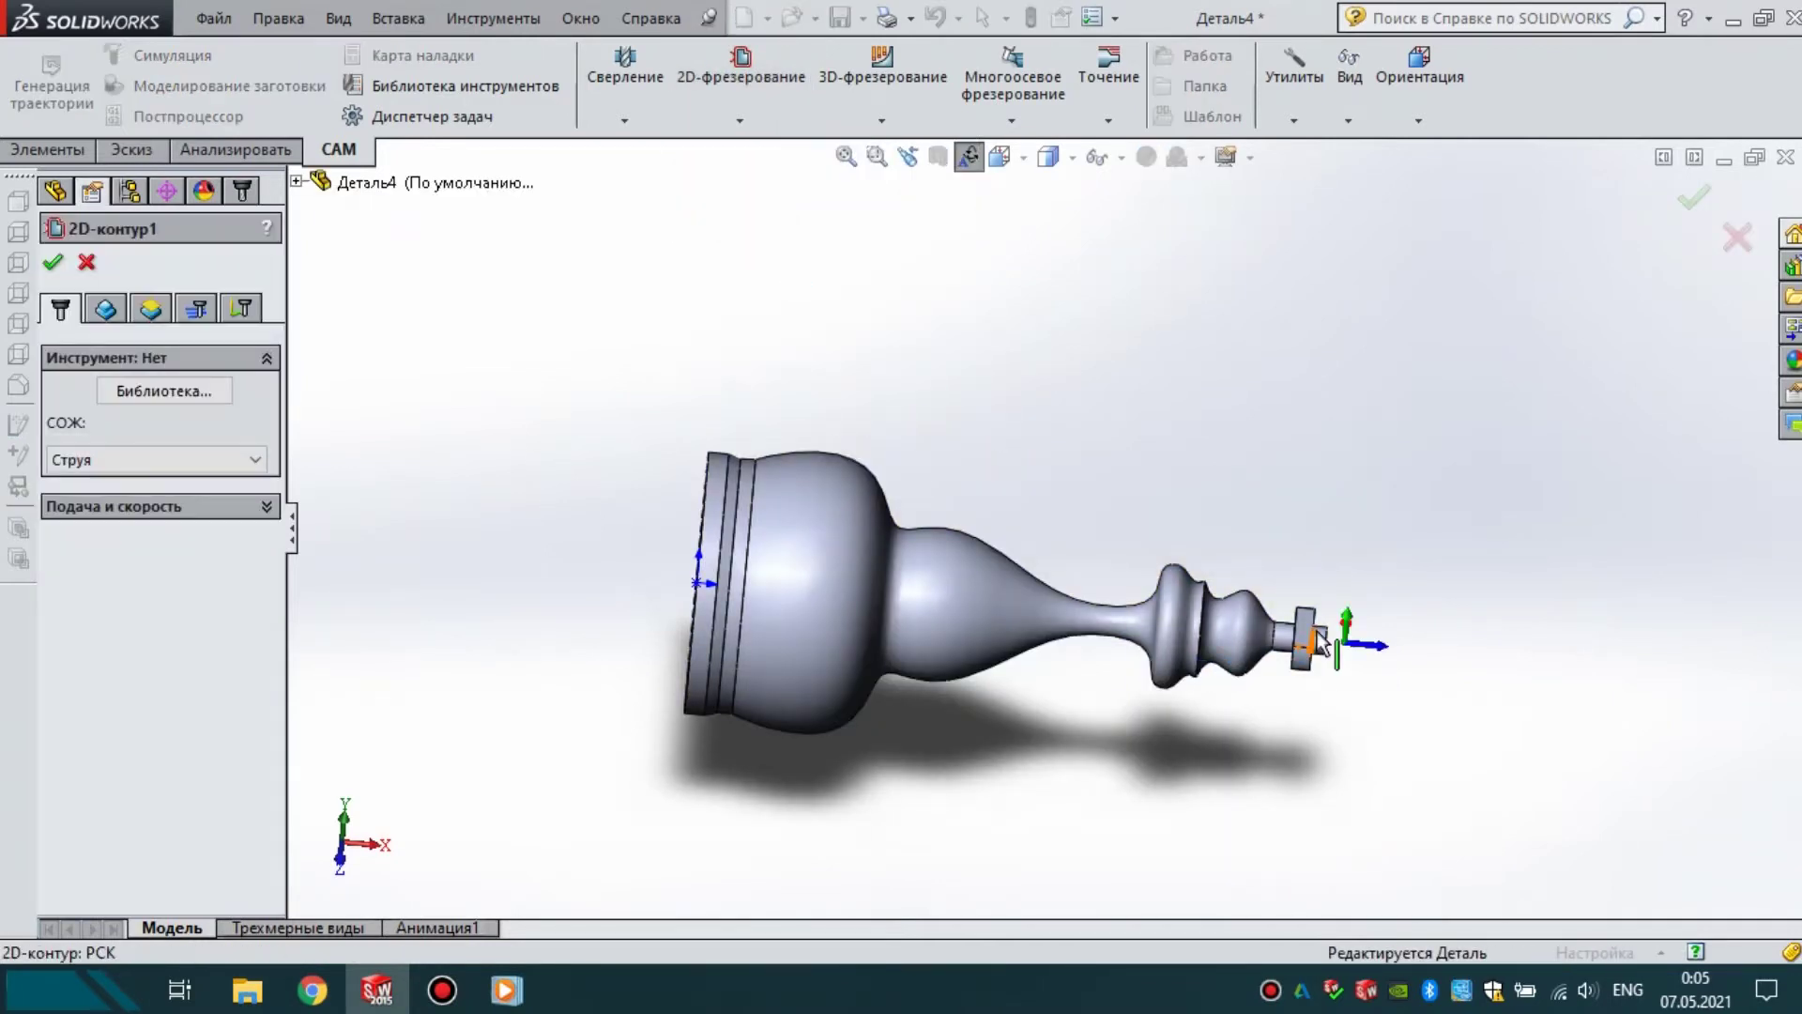
scroll(1319, 646, "up", 3)
left_click(165, 391)
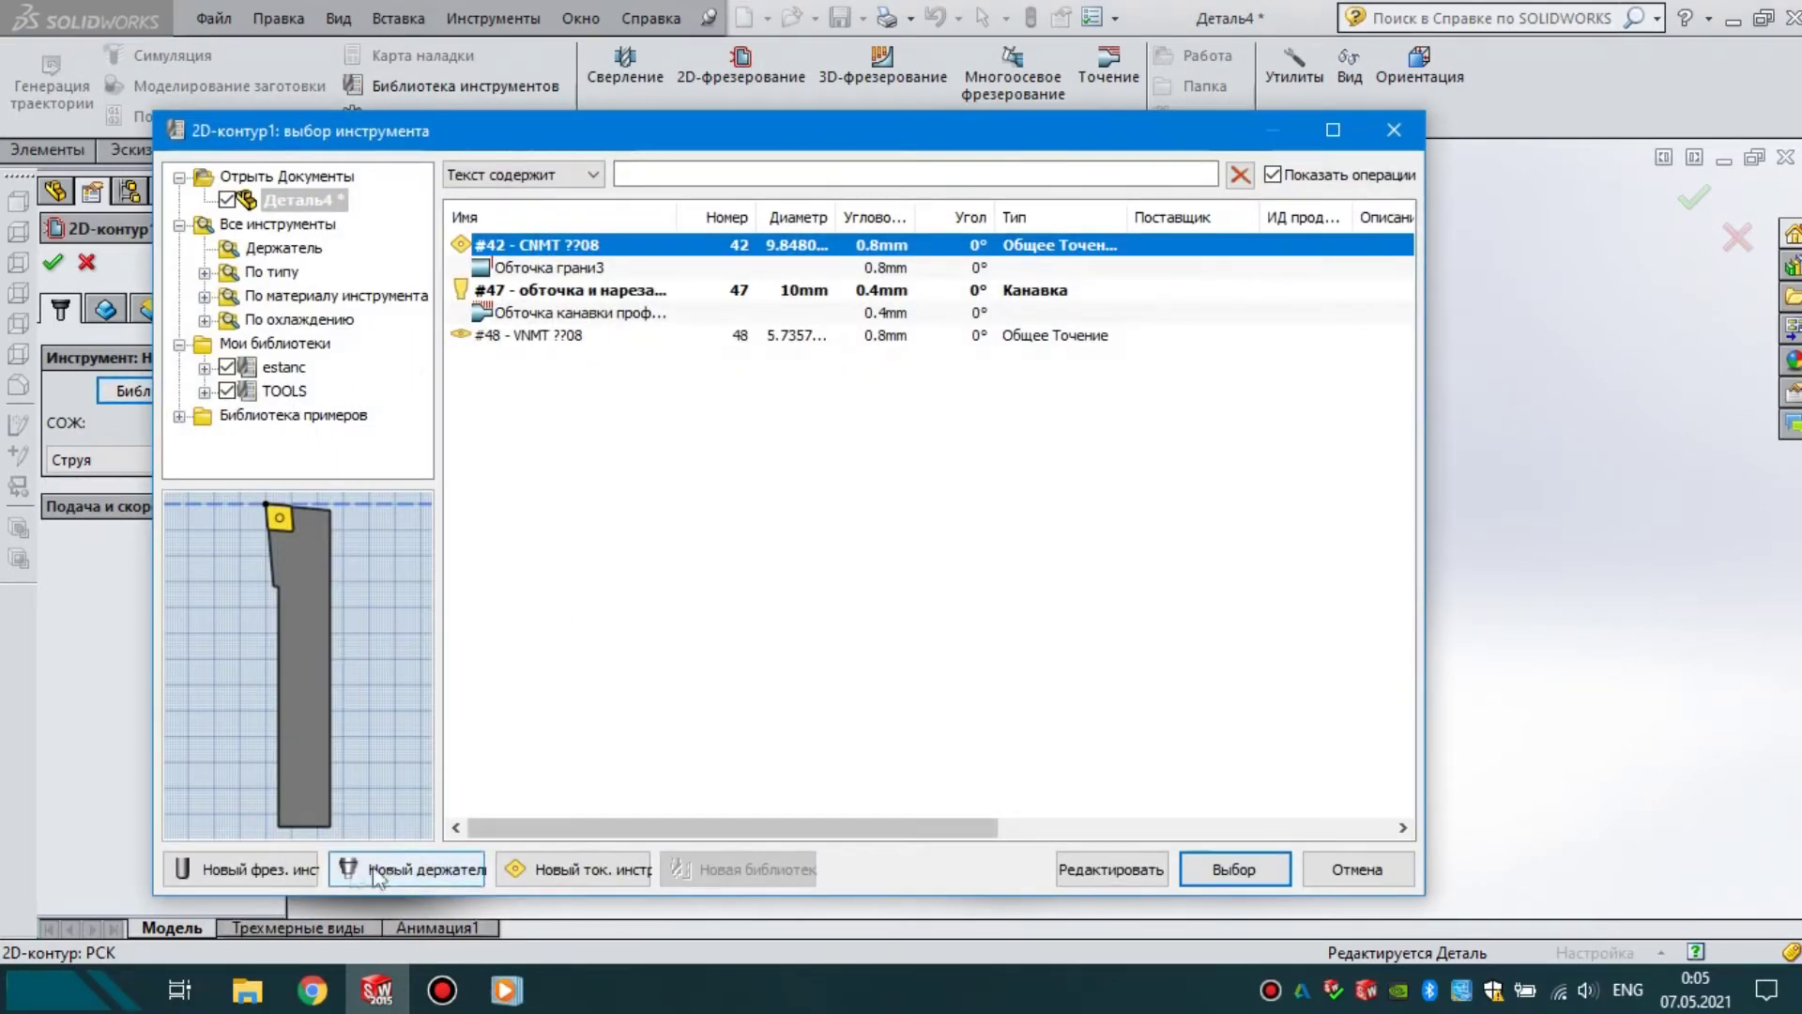
left_click(243, 872)
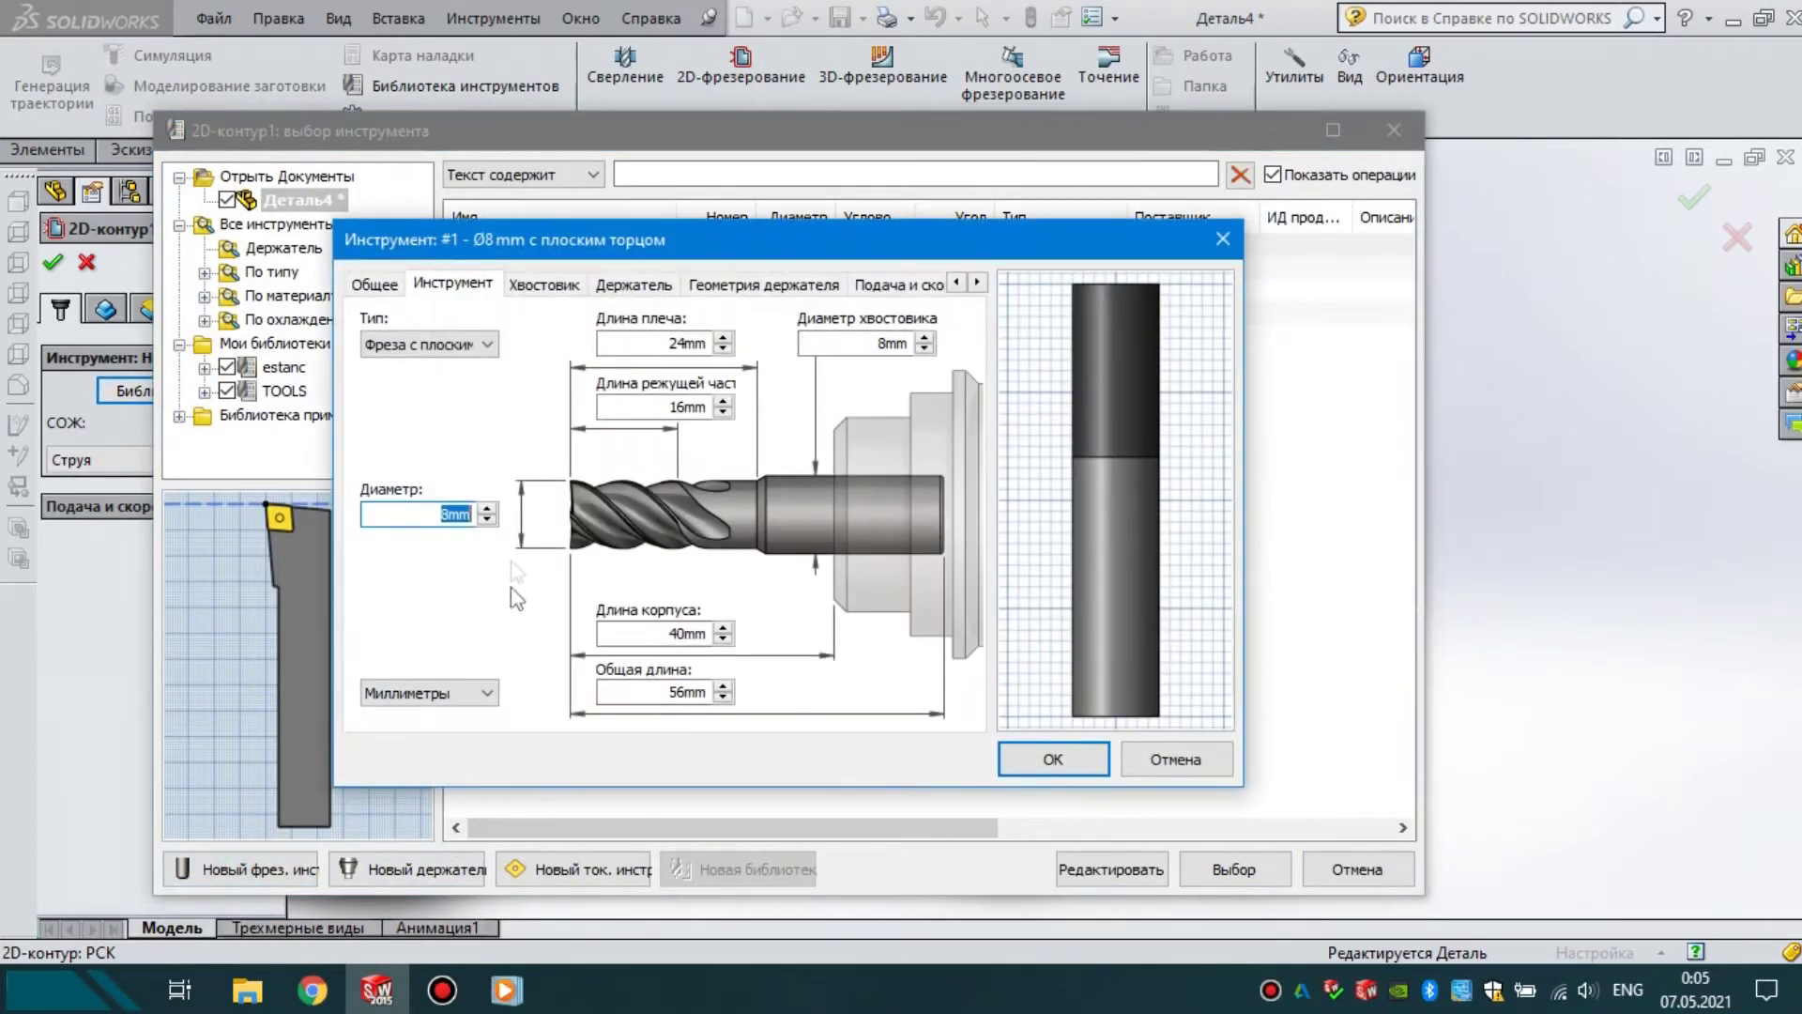
type("12")
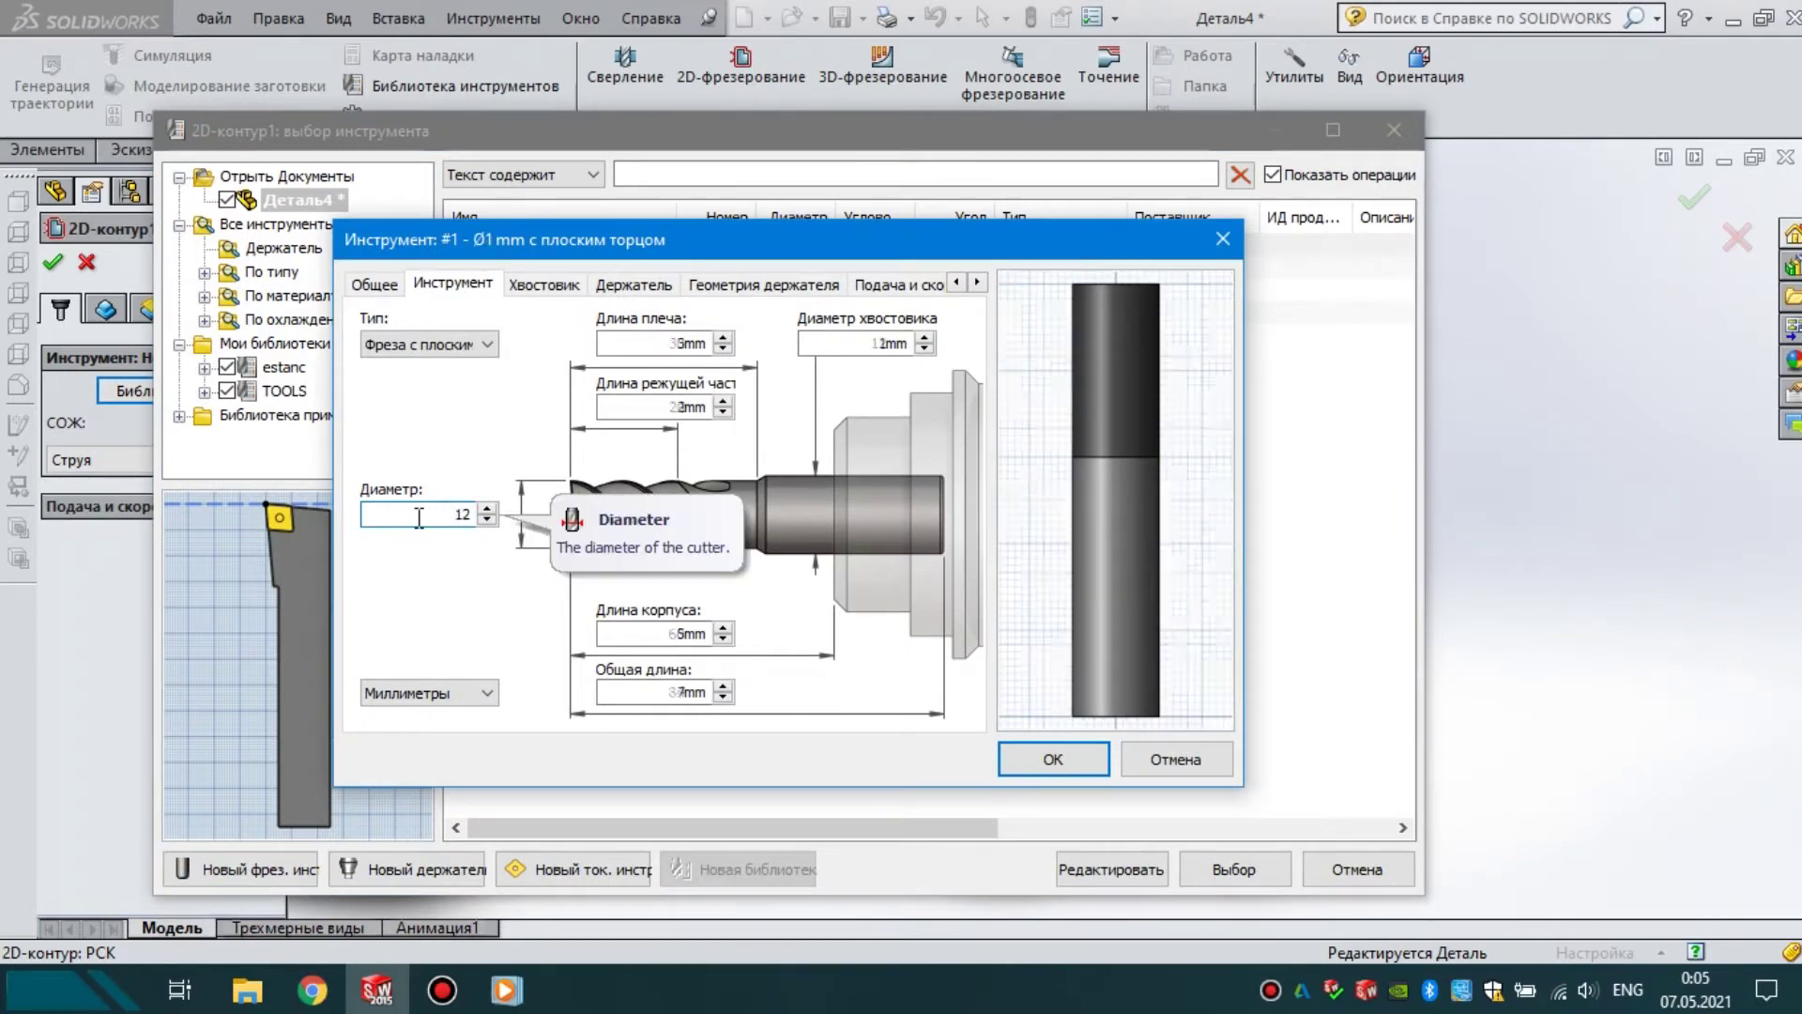
left_click(1070, 751)
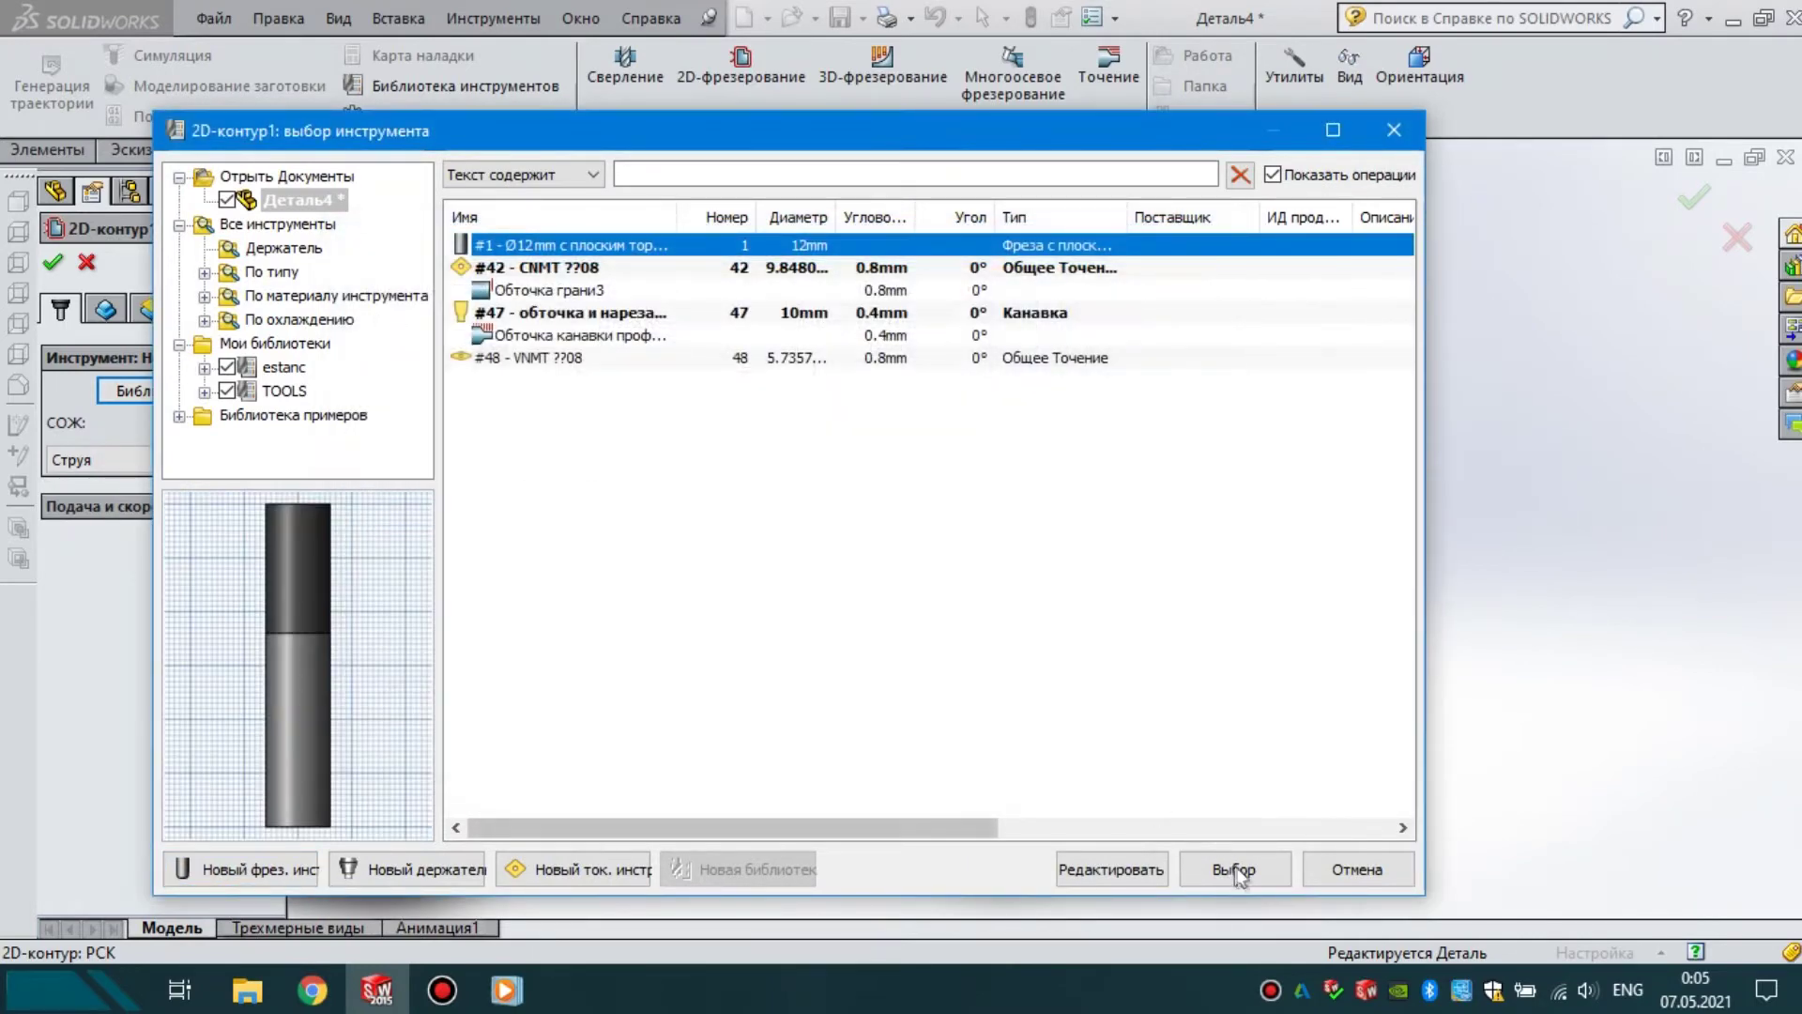
left_click(1239, 869)
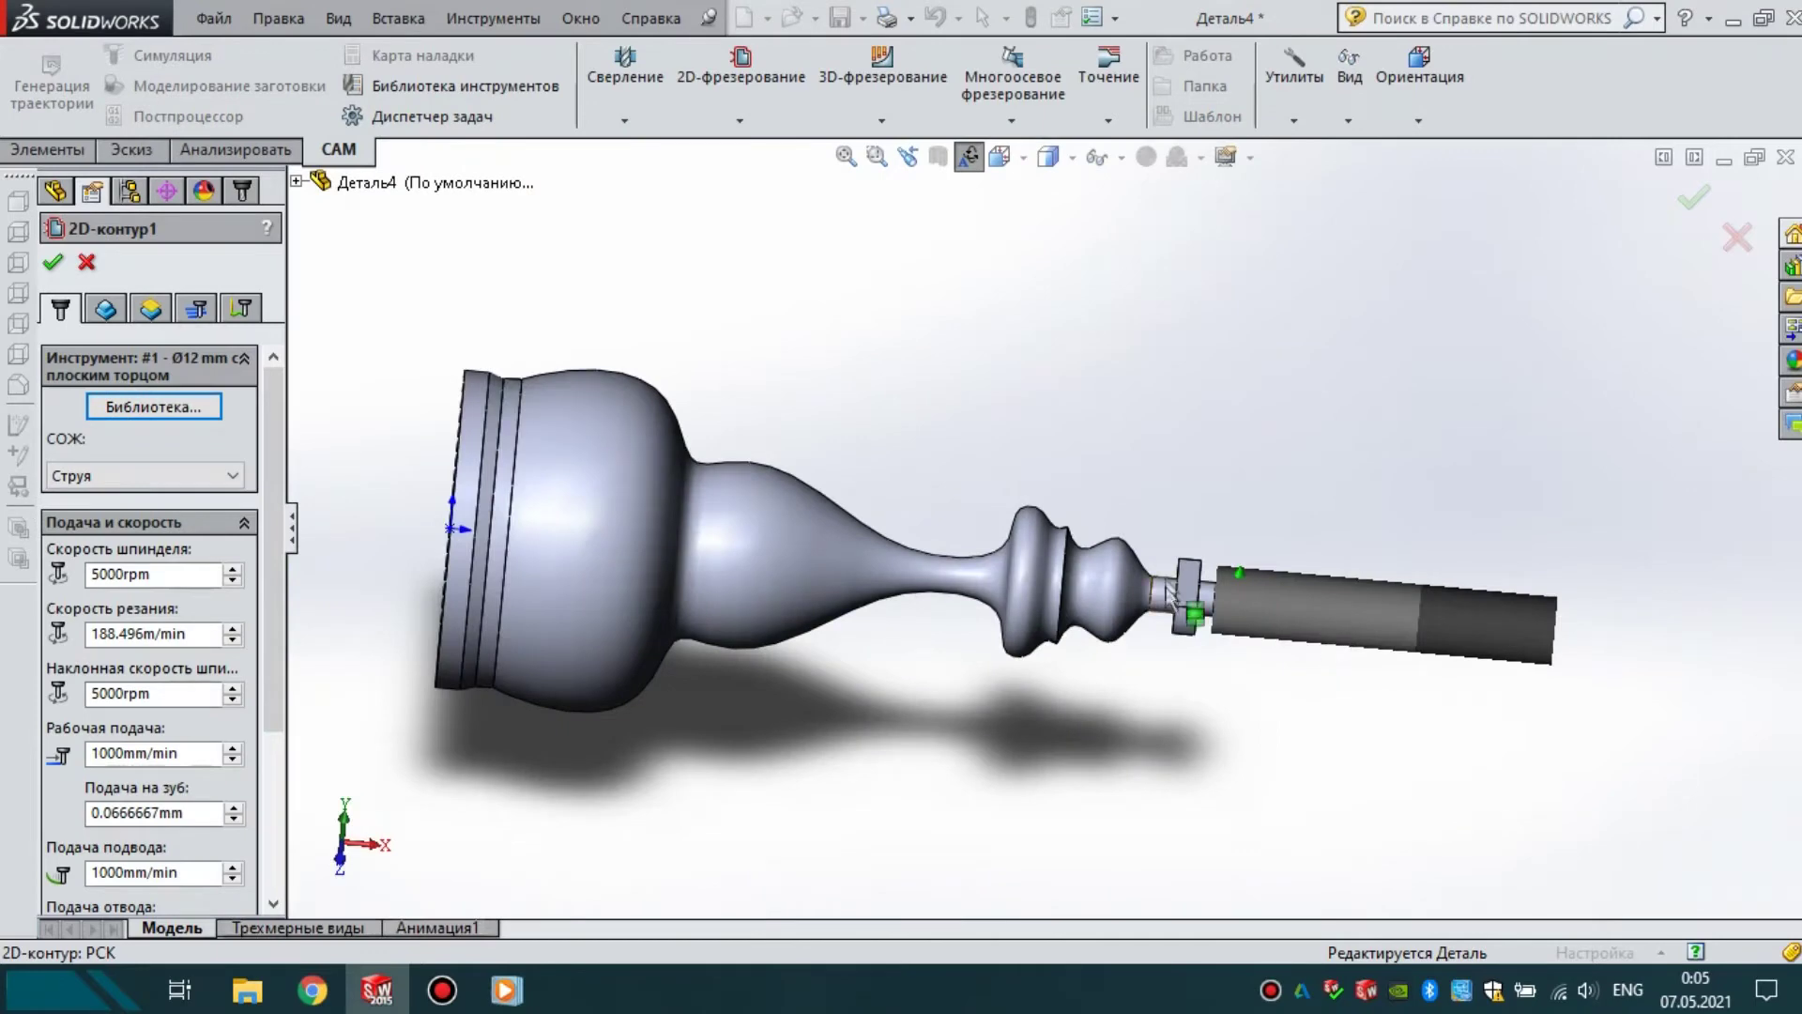
- Choose both segments of the cross bar's upper inner edge as the contour, with Распространить вдоль оси Z turned off
scroll(1214, 576, "down", 3)
middle_click_drag(1207, 606, 1149, 619)
left_click(106, 312)
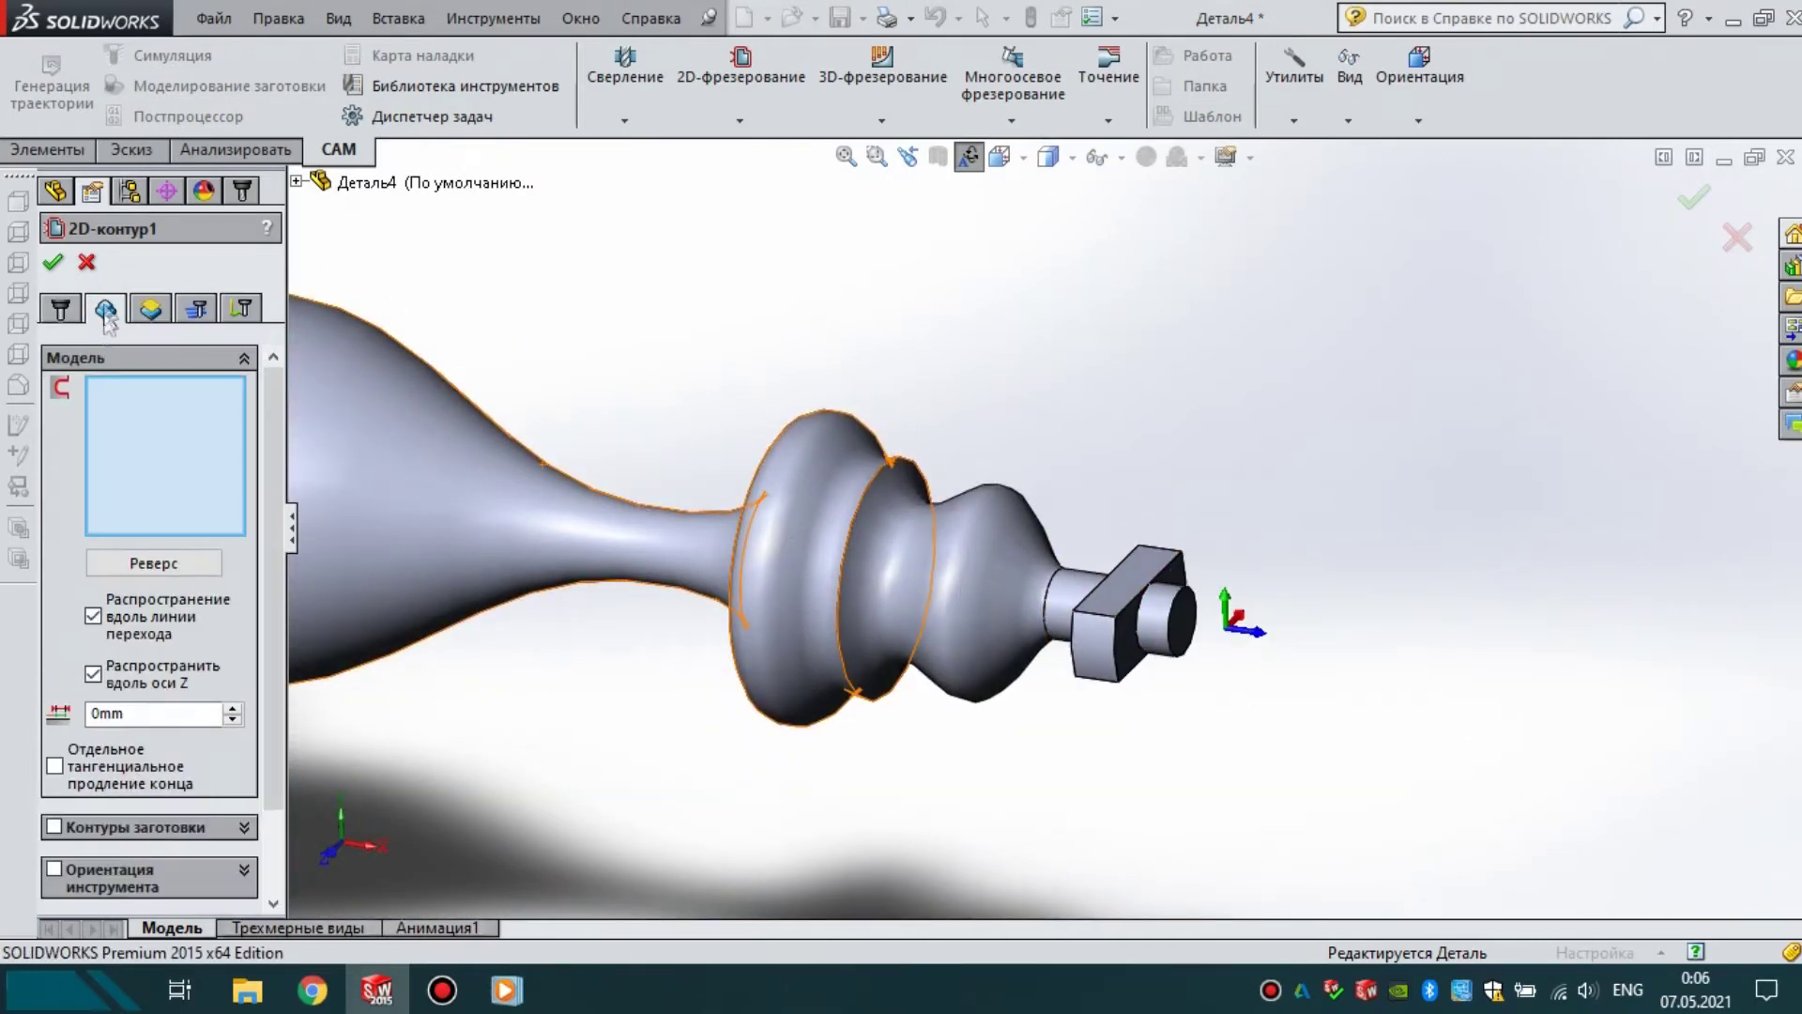
scroll(1079, 608, "down", 3)
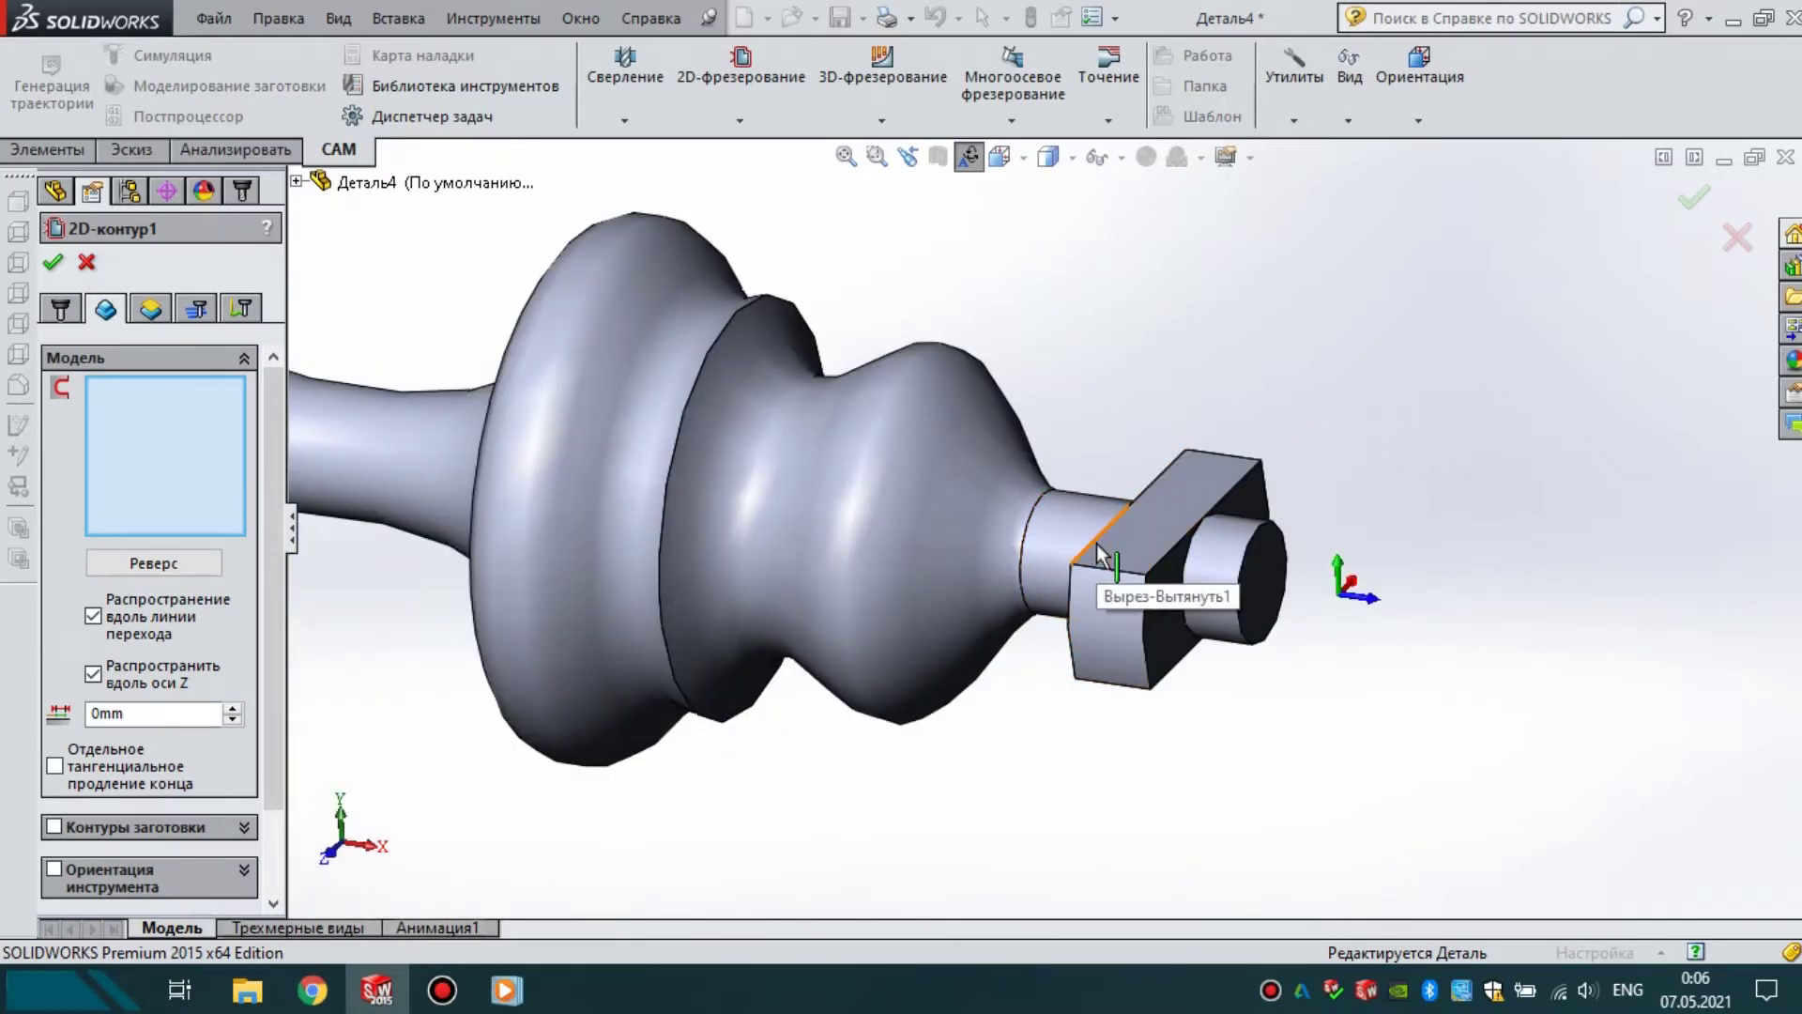
scroll(1122, 505, "down", 3)
left_click(1162, 471)
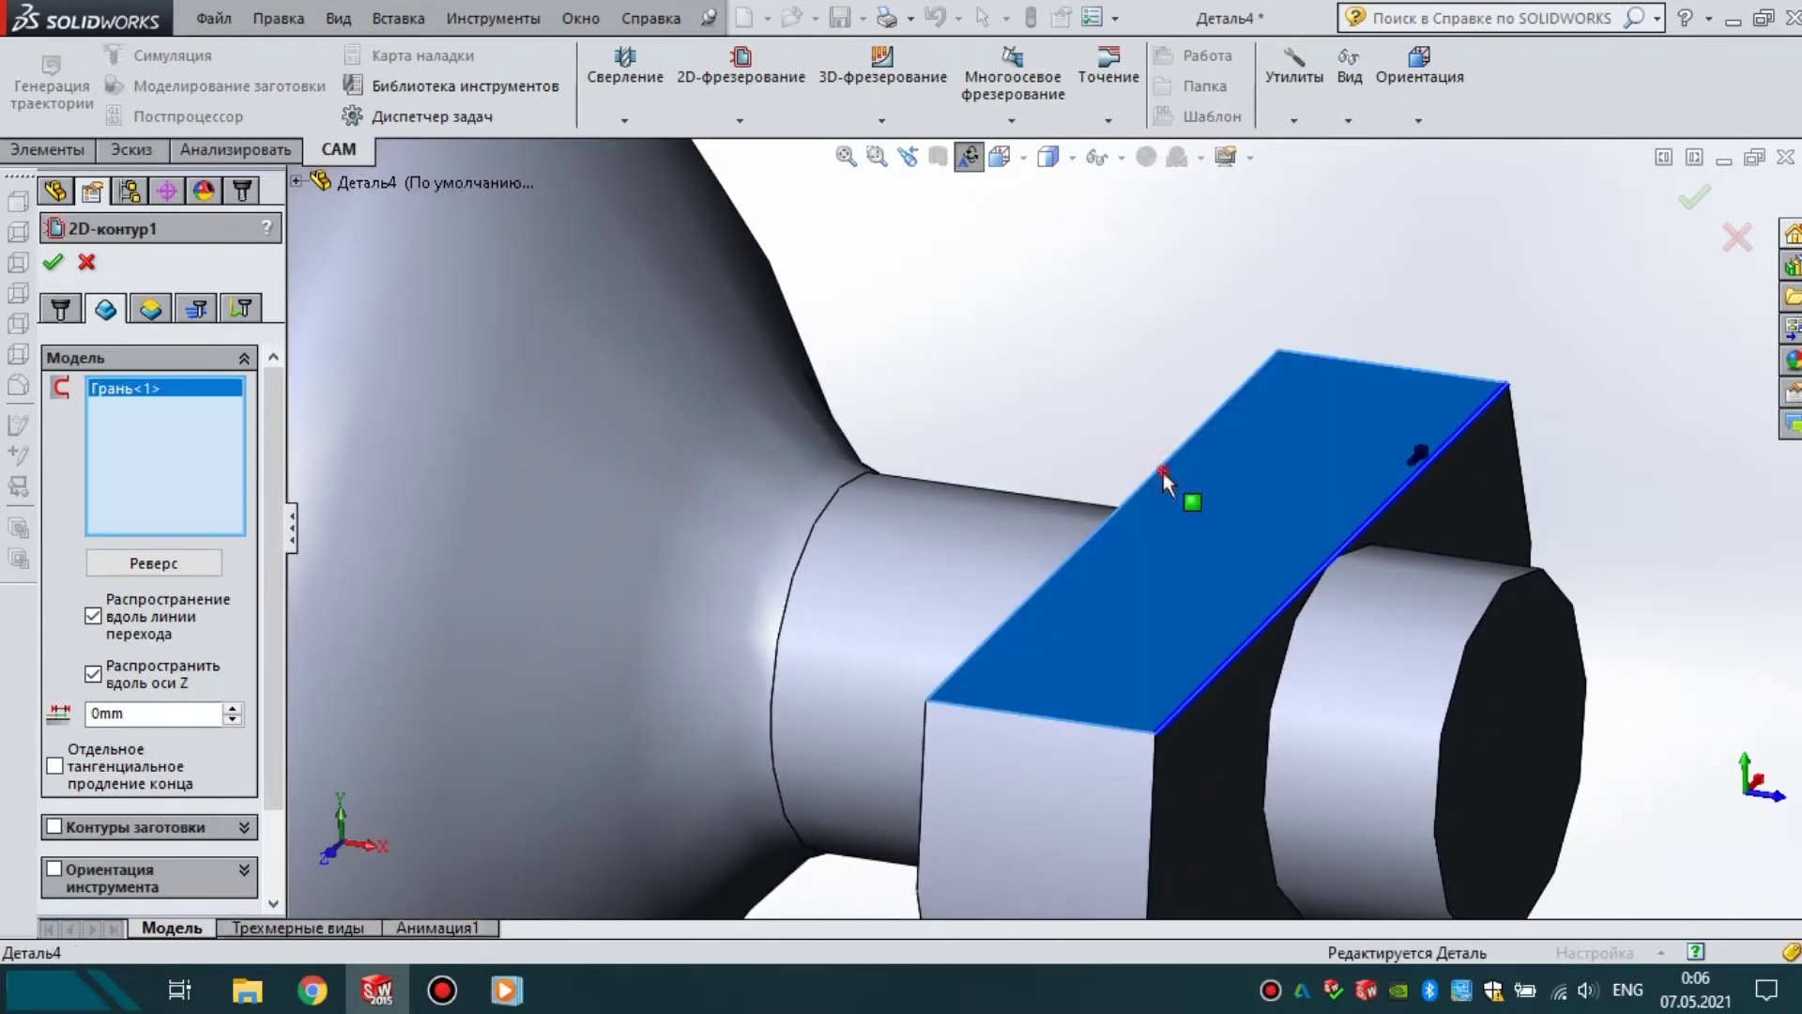
left_click(1194, 486)
left_click(1167, 462)
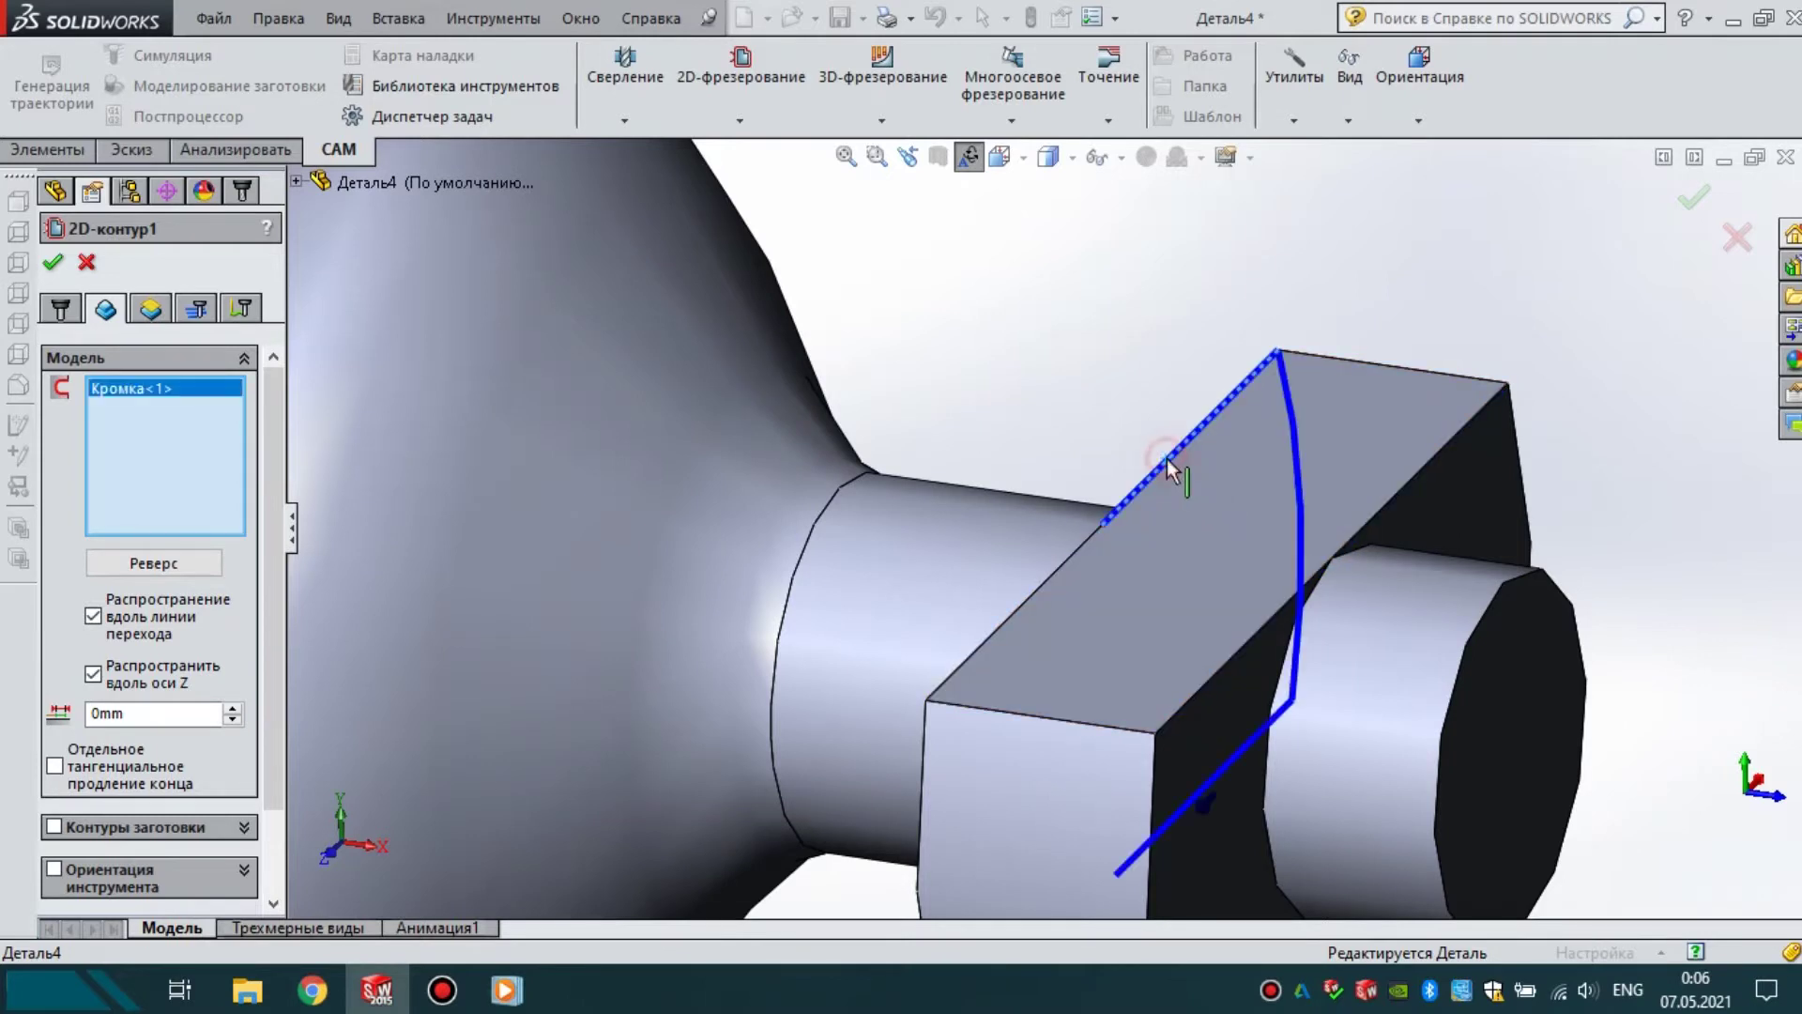
left_click(91, 675)
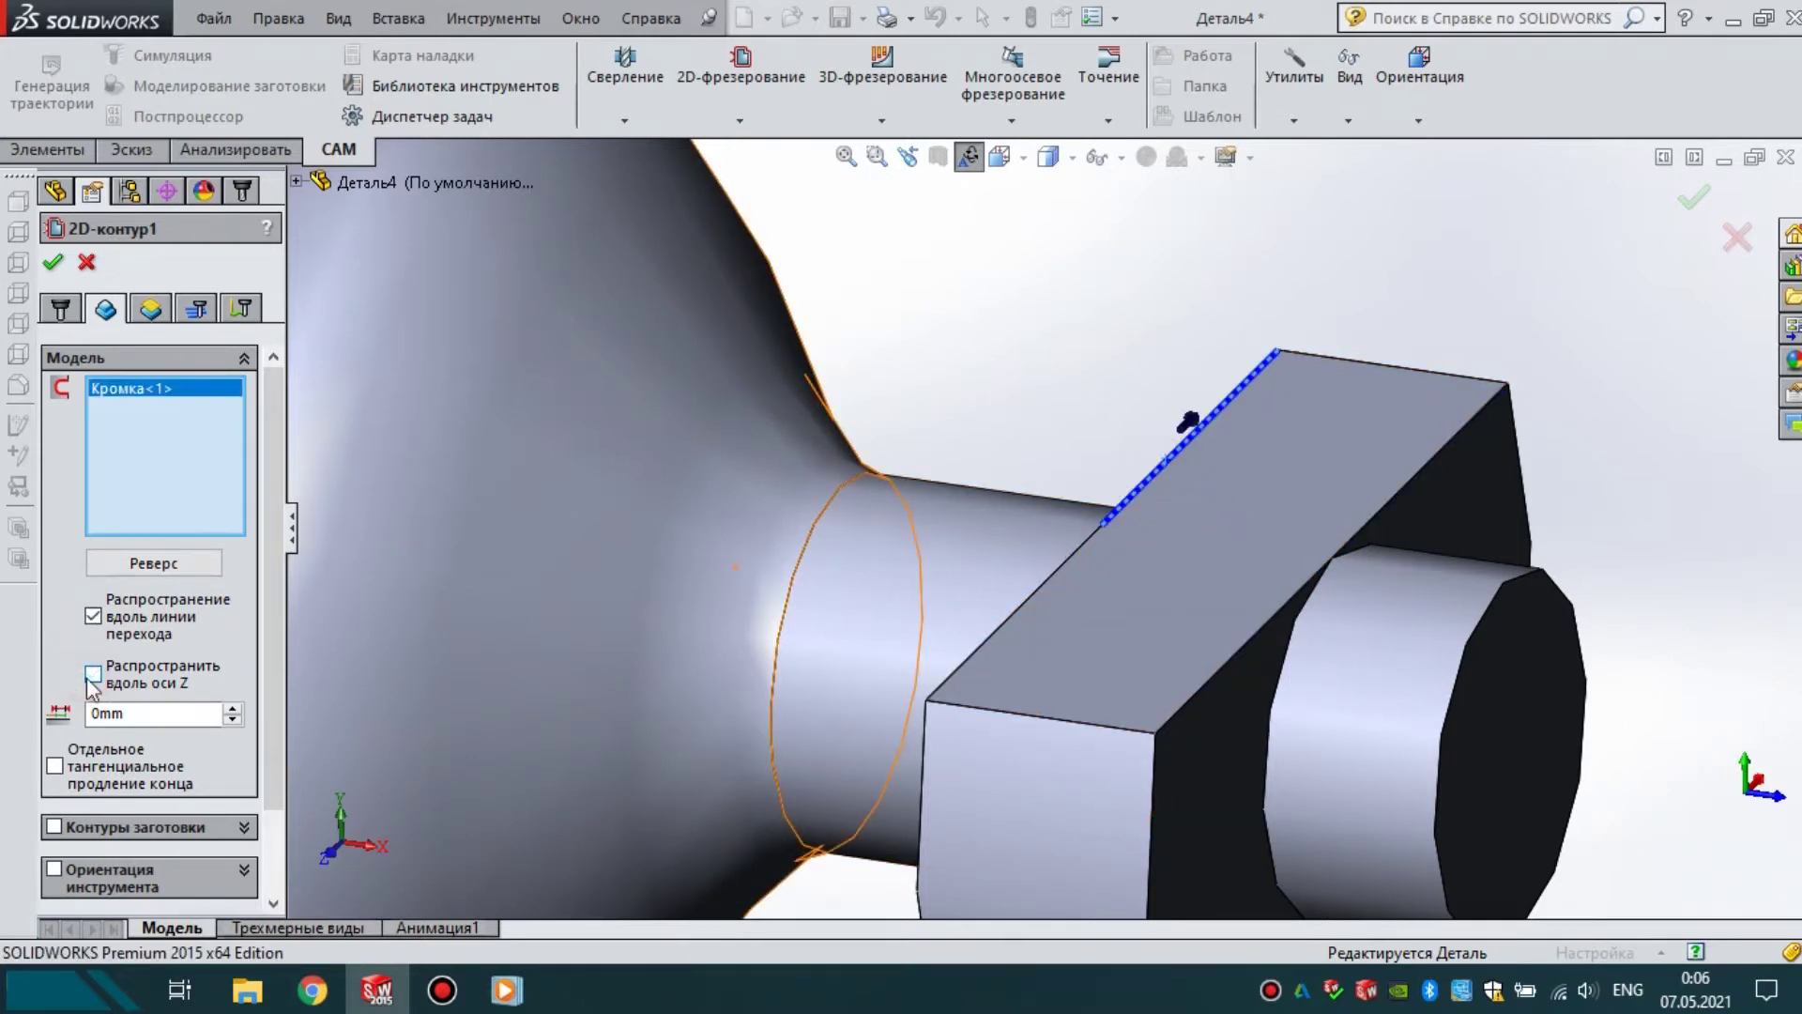
left_click(981, 650)
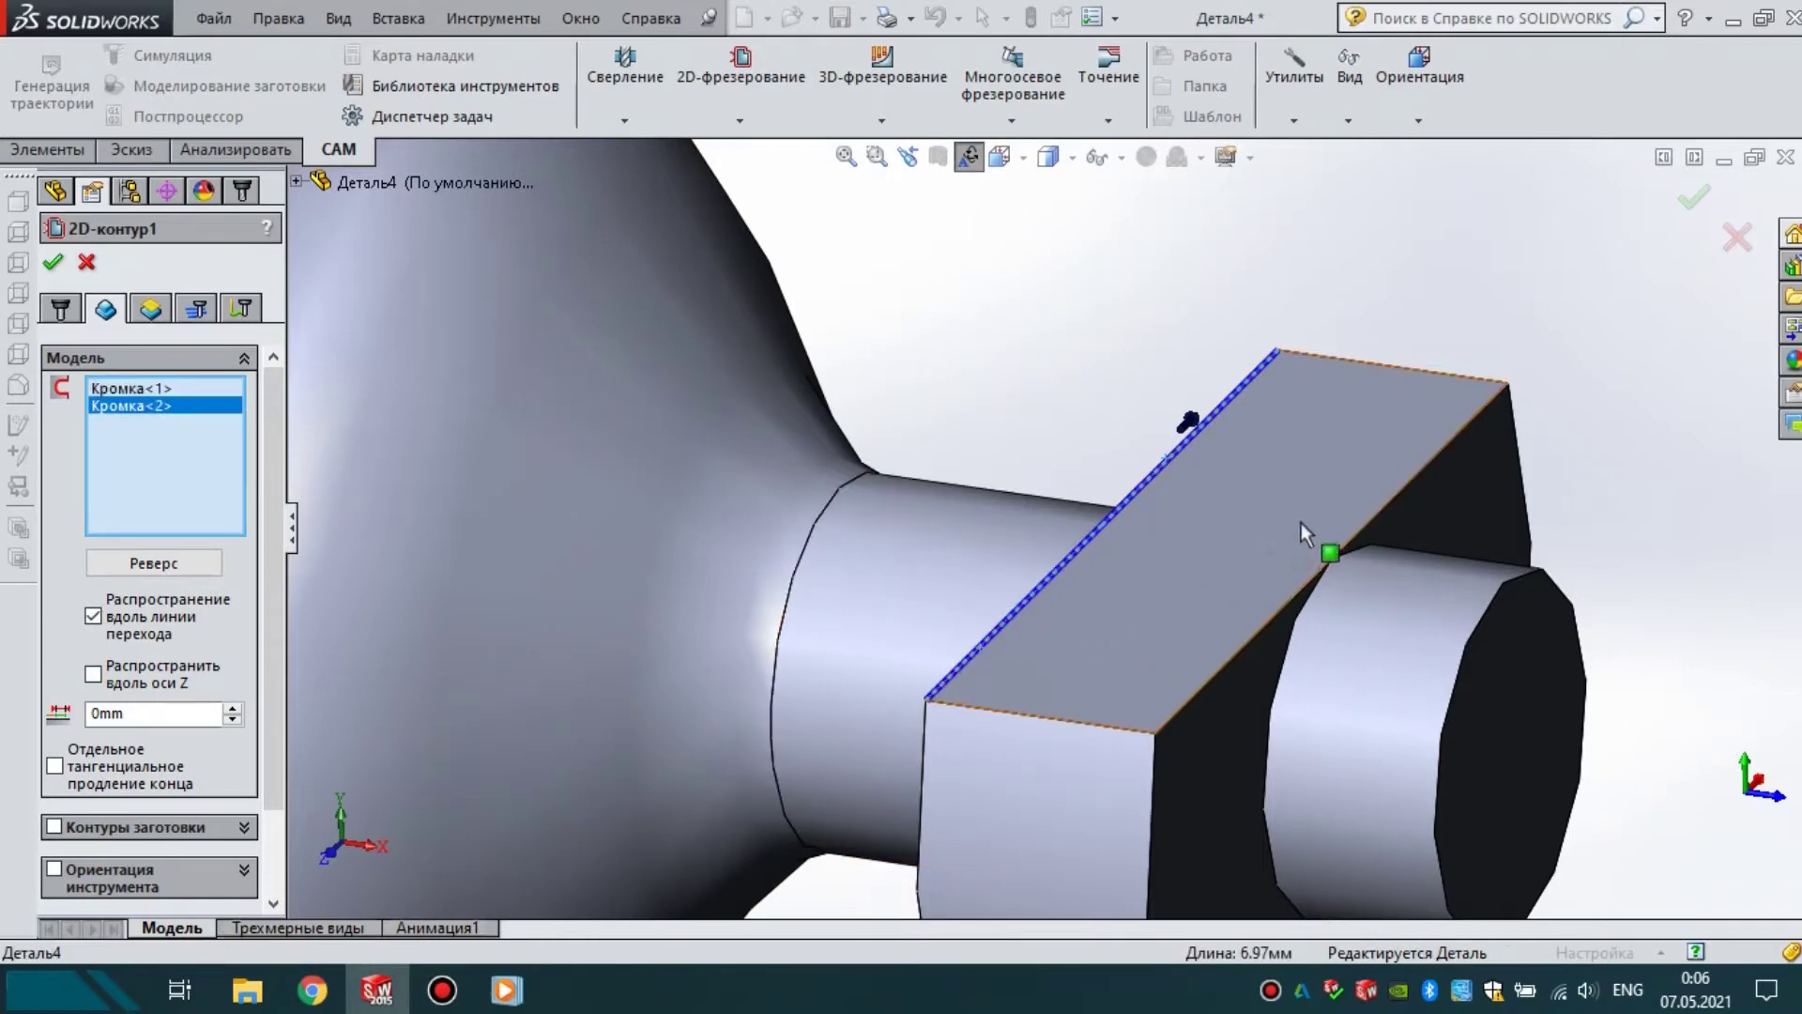
- Extend the contour tangentially by 12 mm and set the bottom offset from the contour (Снизу) to -1 mm
scroll(1308, 520, "up", 5)
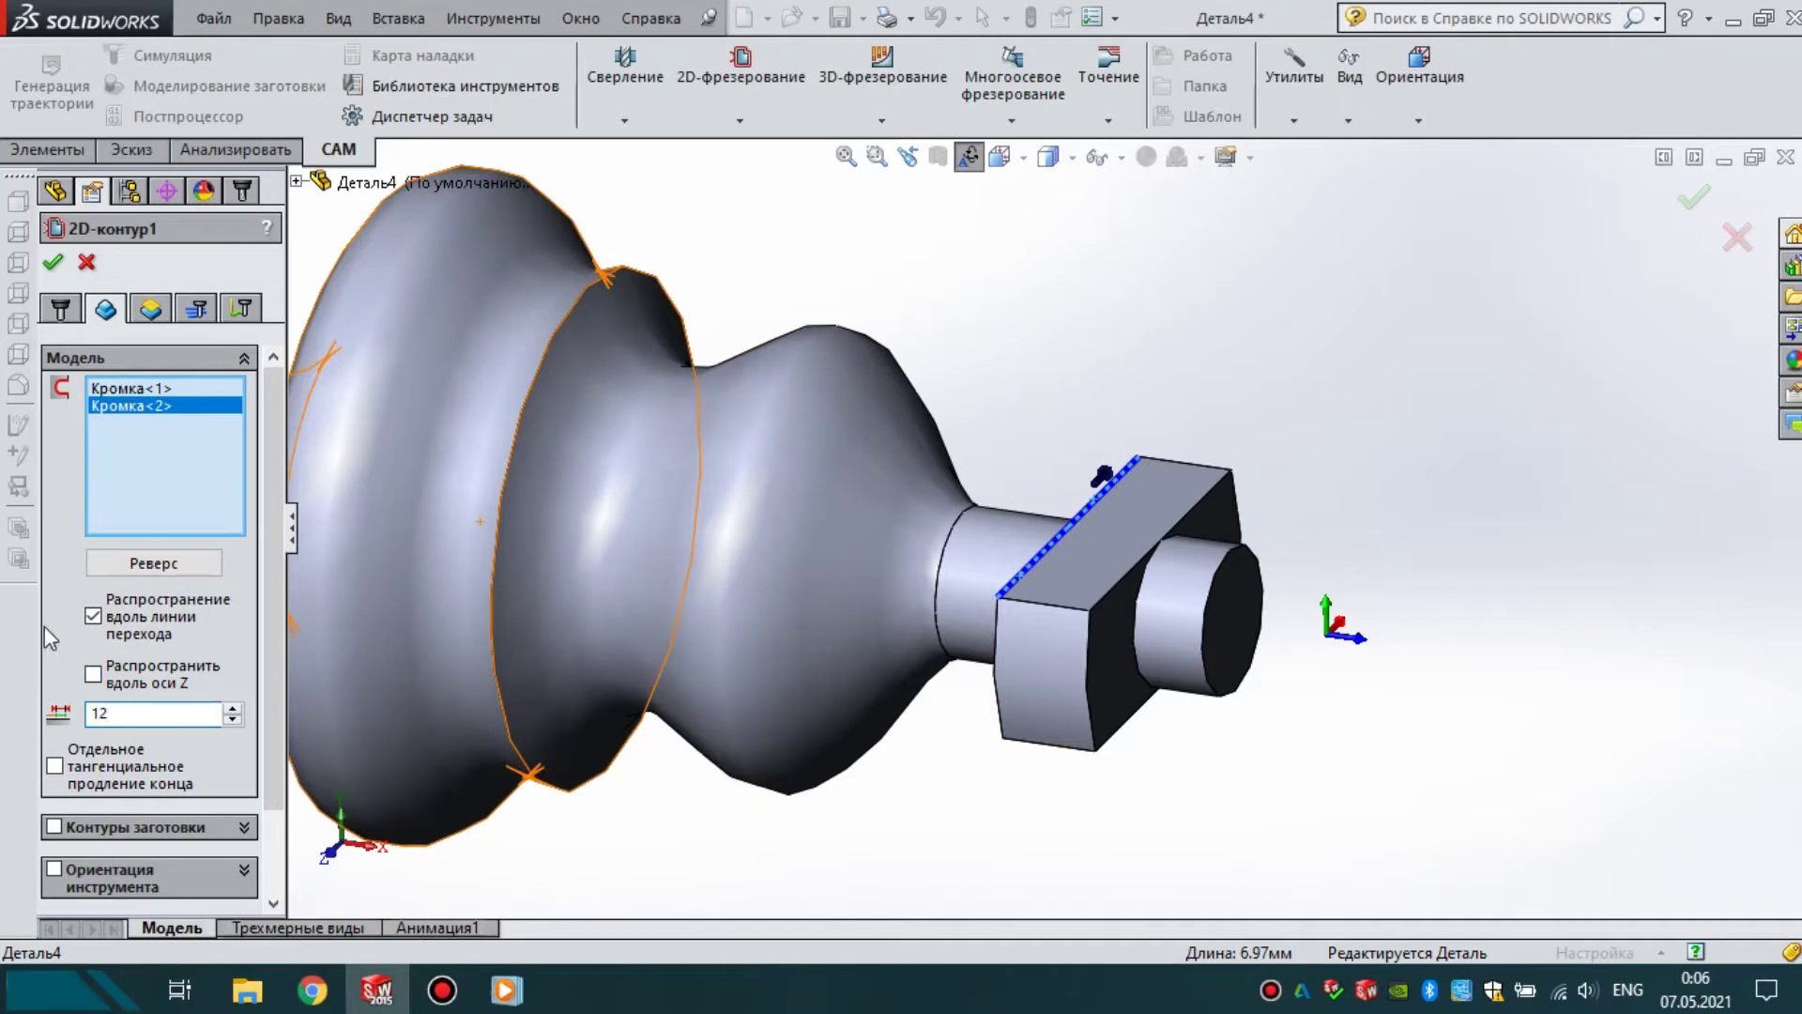
left_click(152, 310)
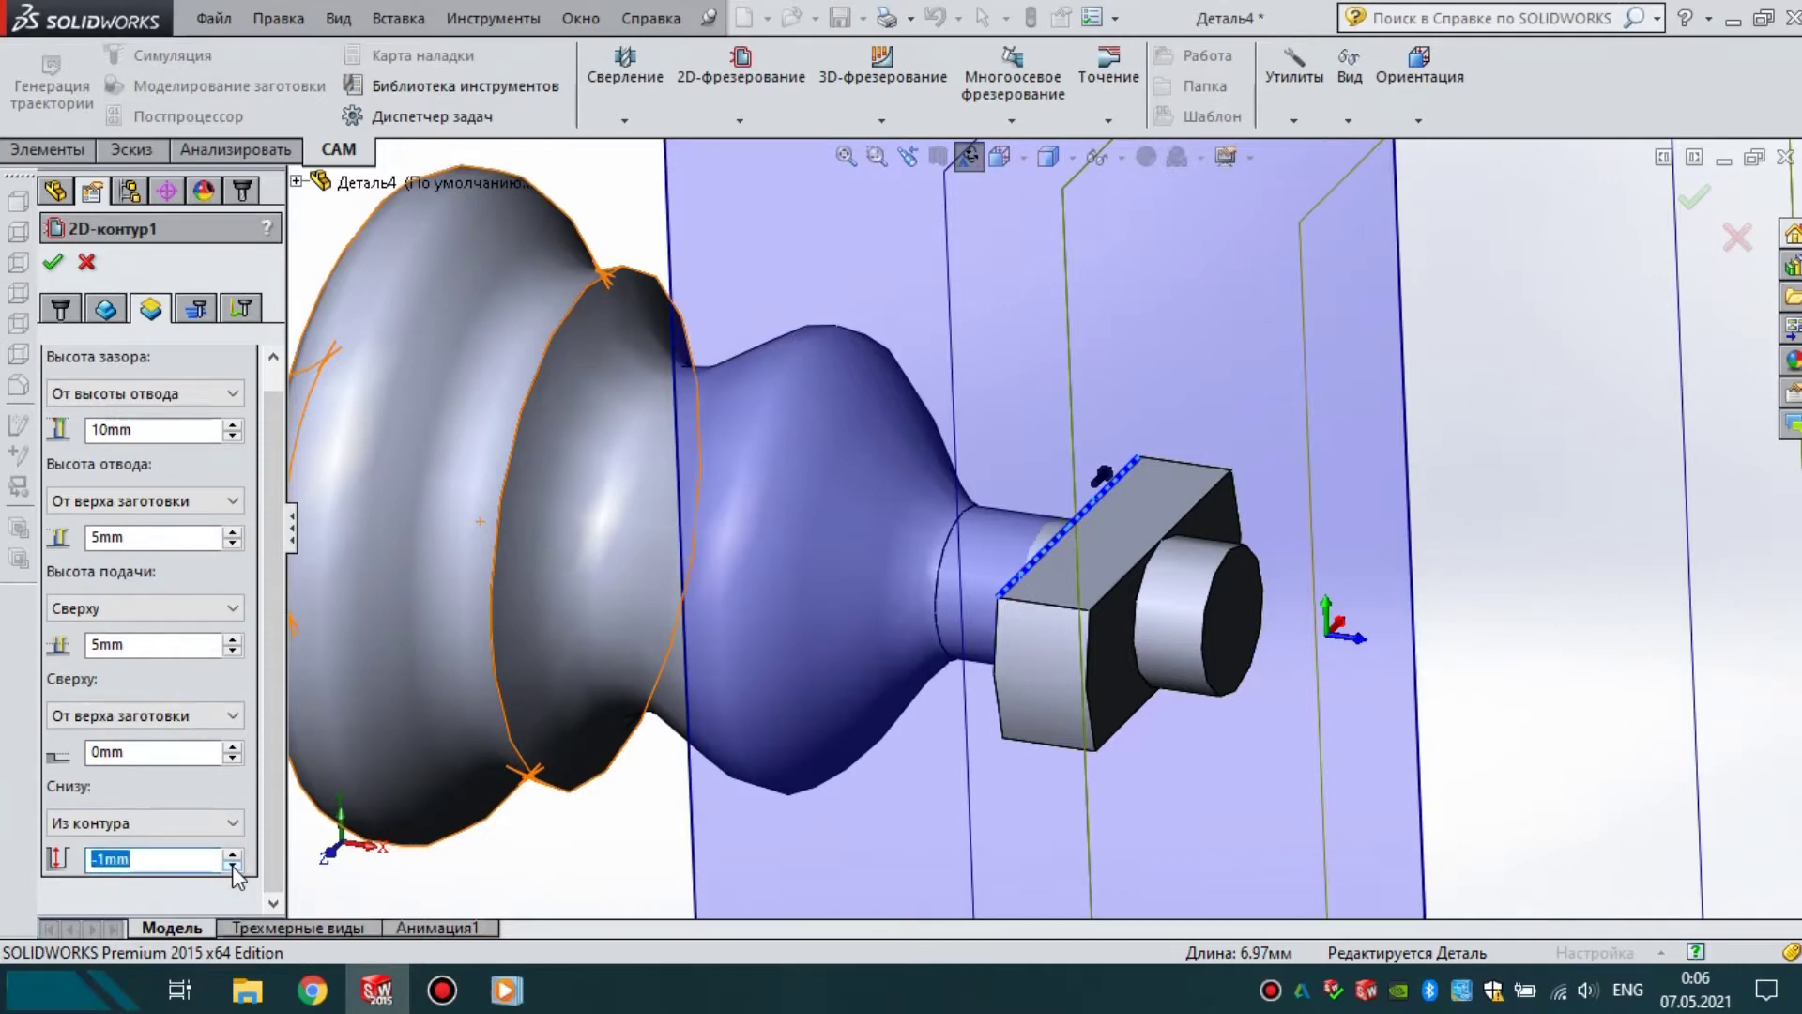
- Turn off both the lead-in (Подвод) and the lead-out (Отвод) for the 2D contour operation
left_click(241, 308)
scroll(160, 657, "down", 5)
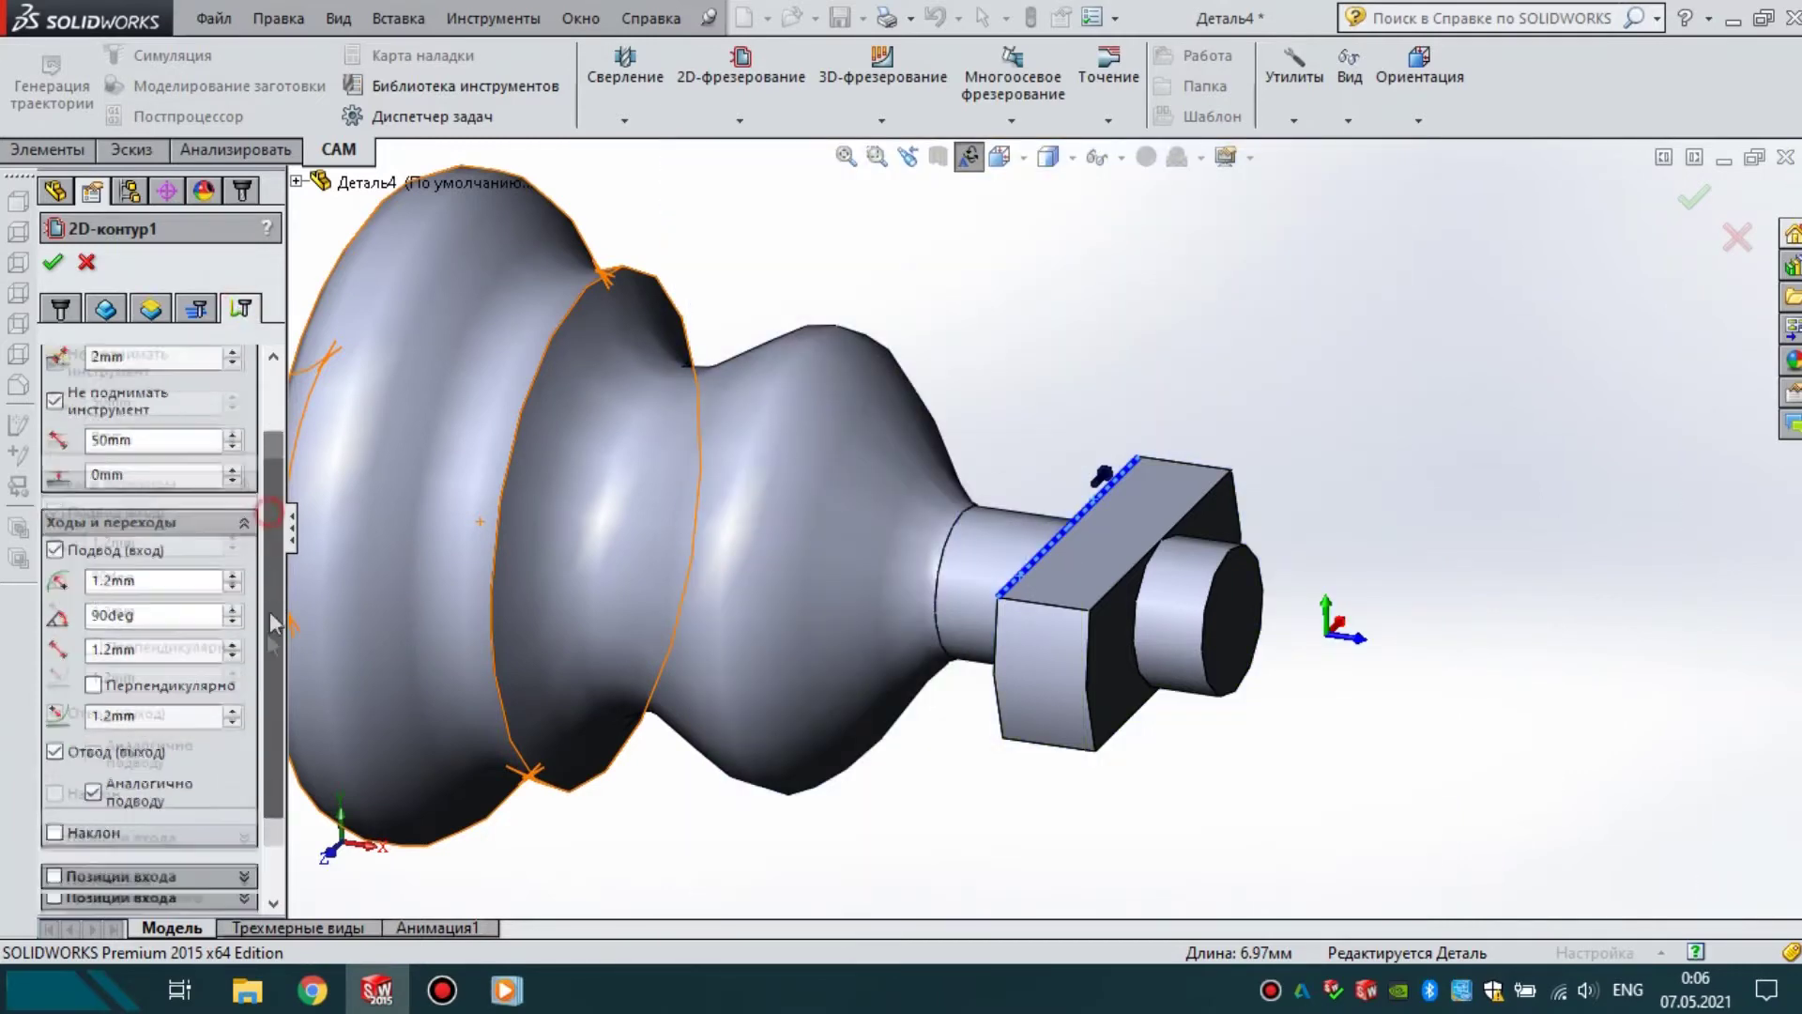
left_click(57, 463)
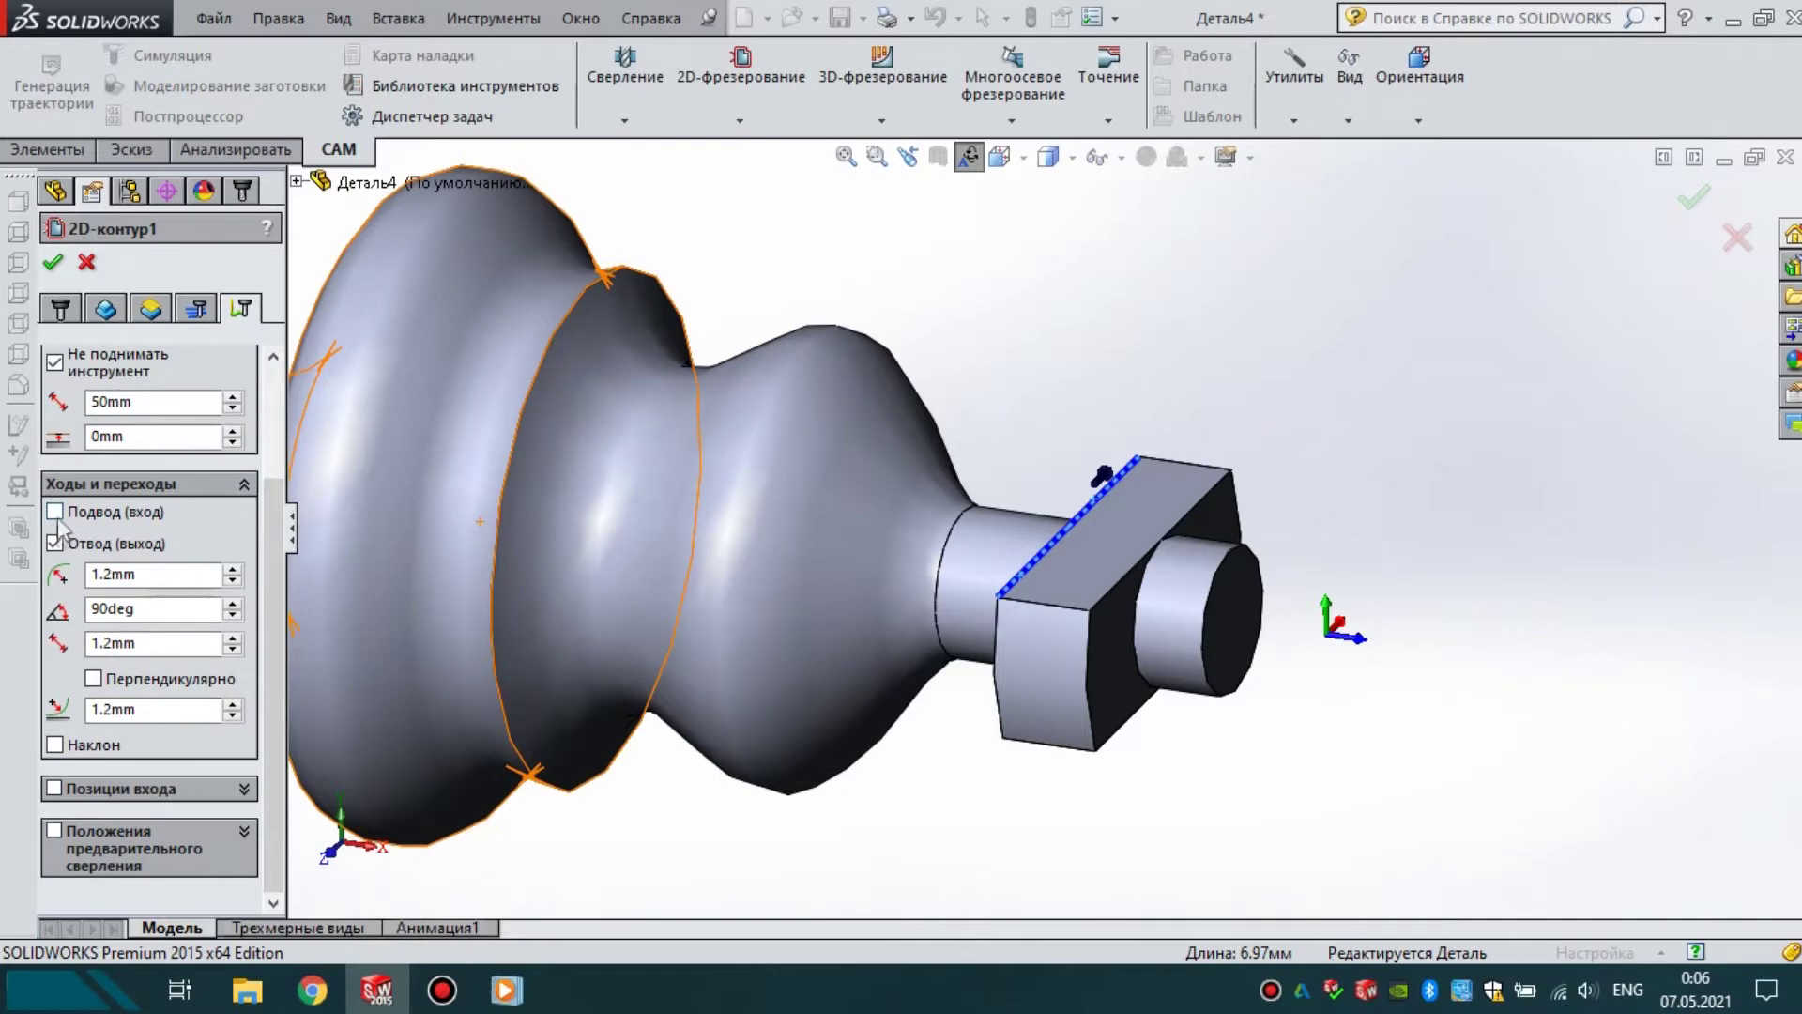
left_click(56, 502)
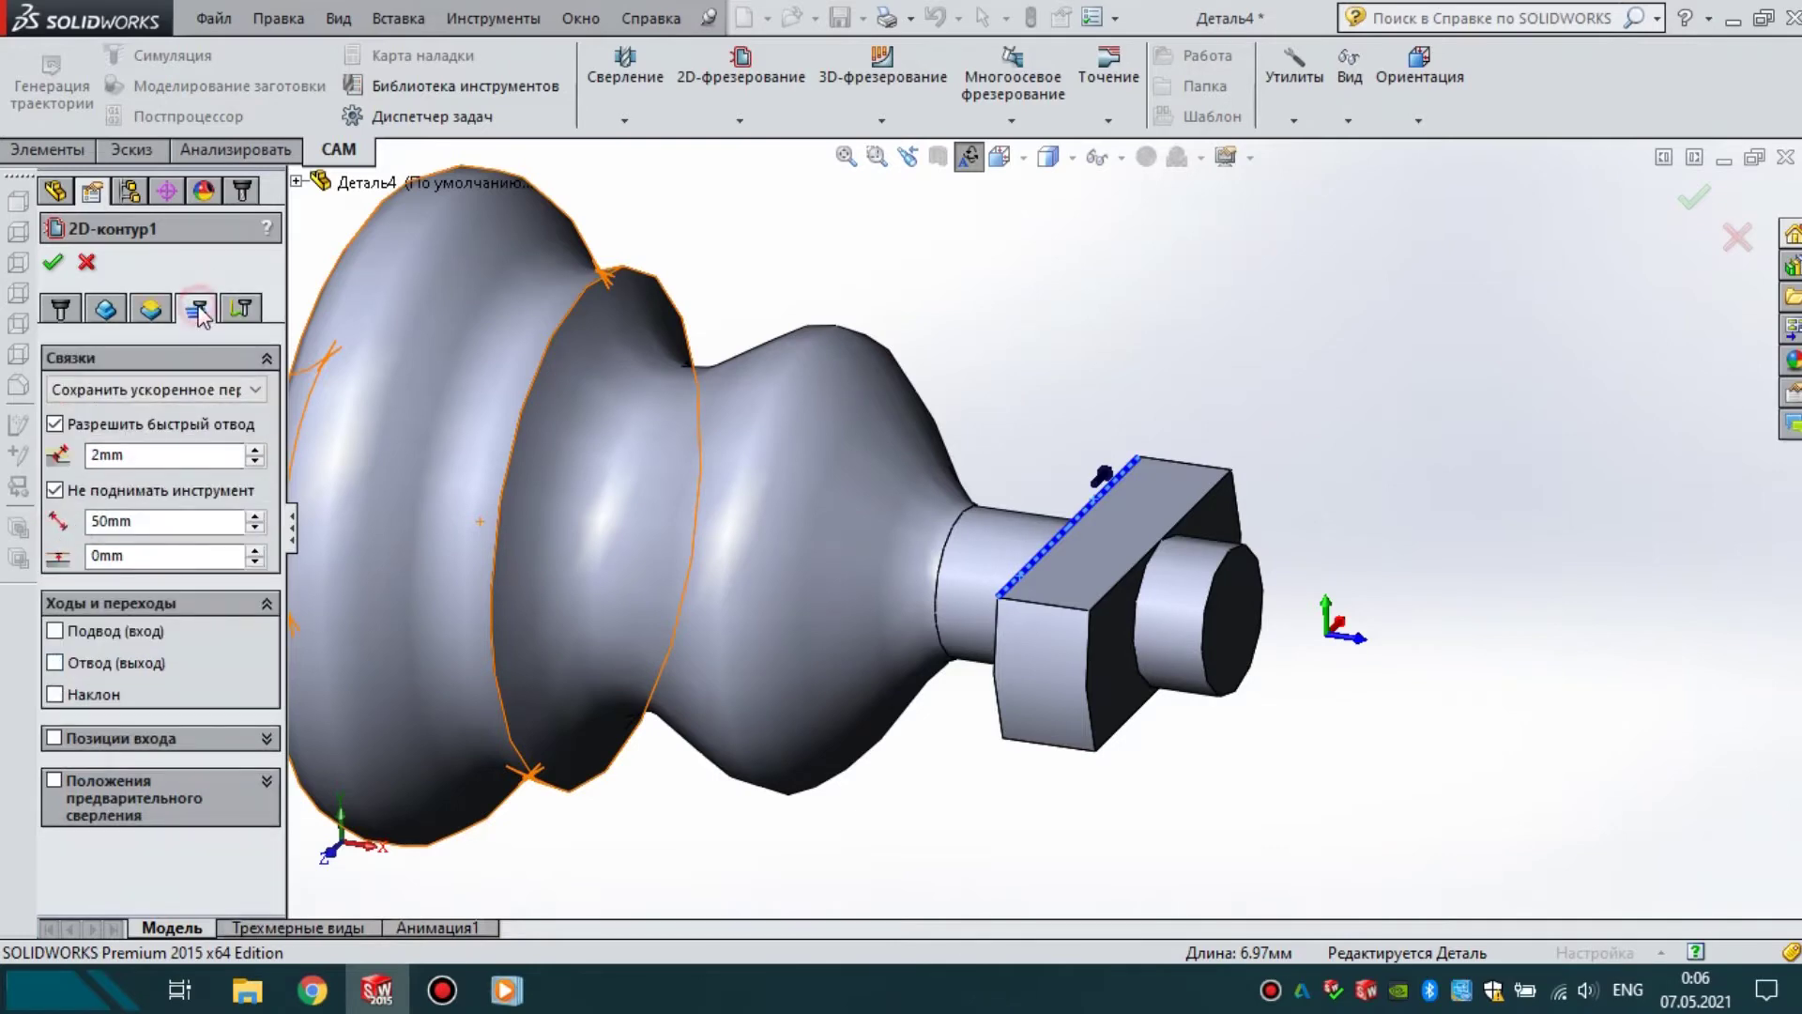
- Enable roughing passes (Черновые проходы) with a 1 mm stepover and set the finishing stepover to 0.2 mm
left_click(198, 311)
left_click_drag(272, 470, 268, 594)
left_click(56, 577)
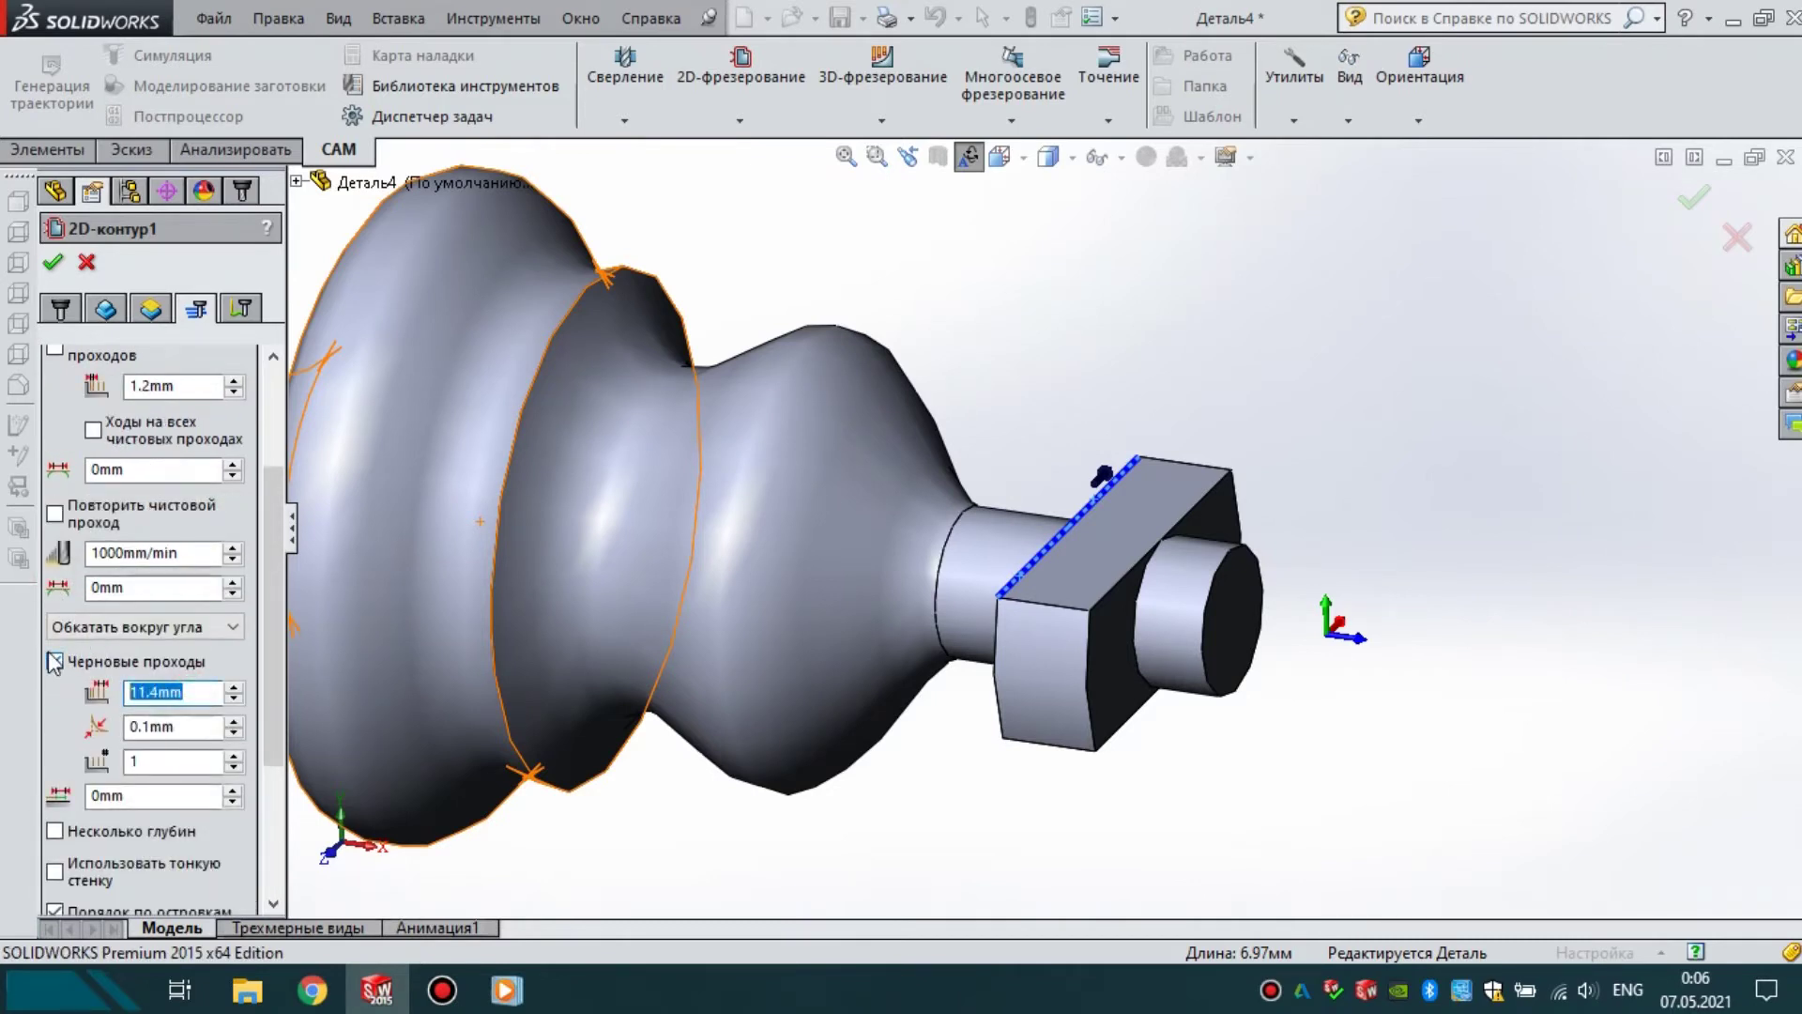
type("1")
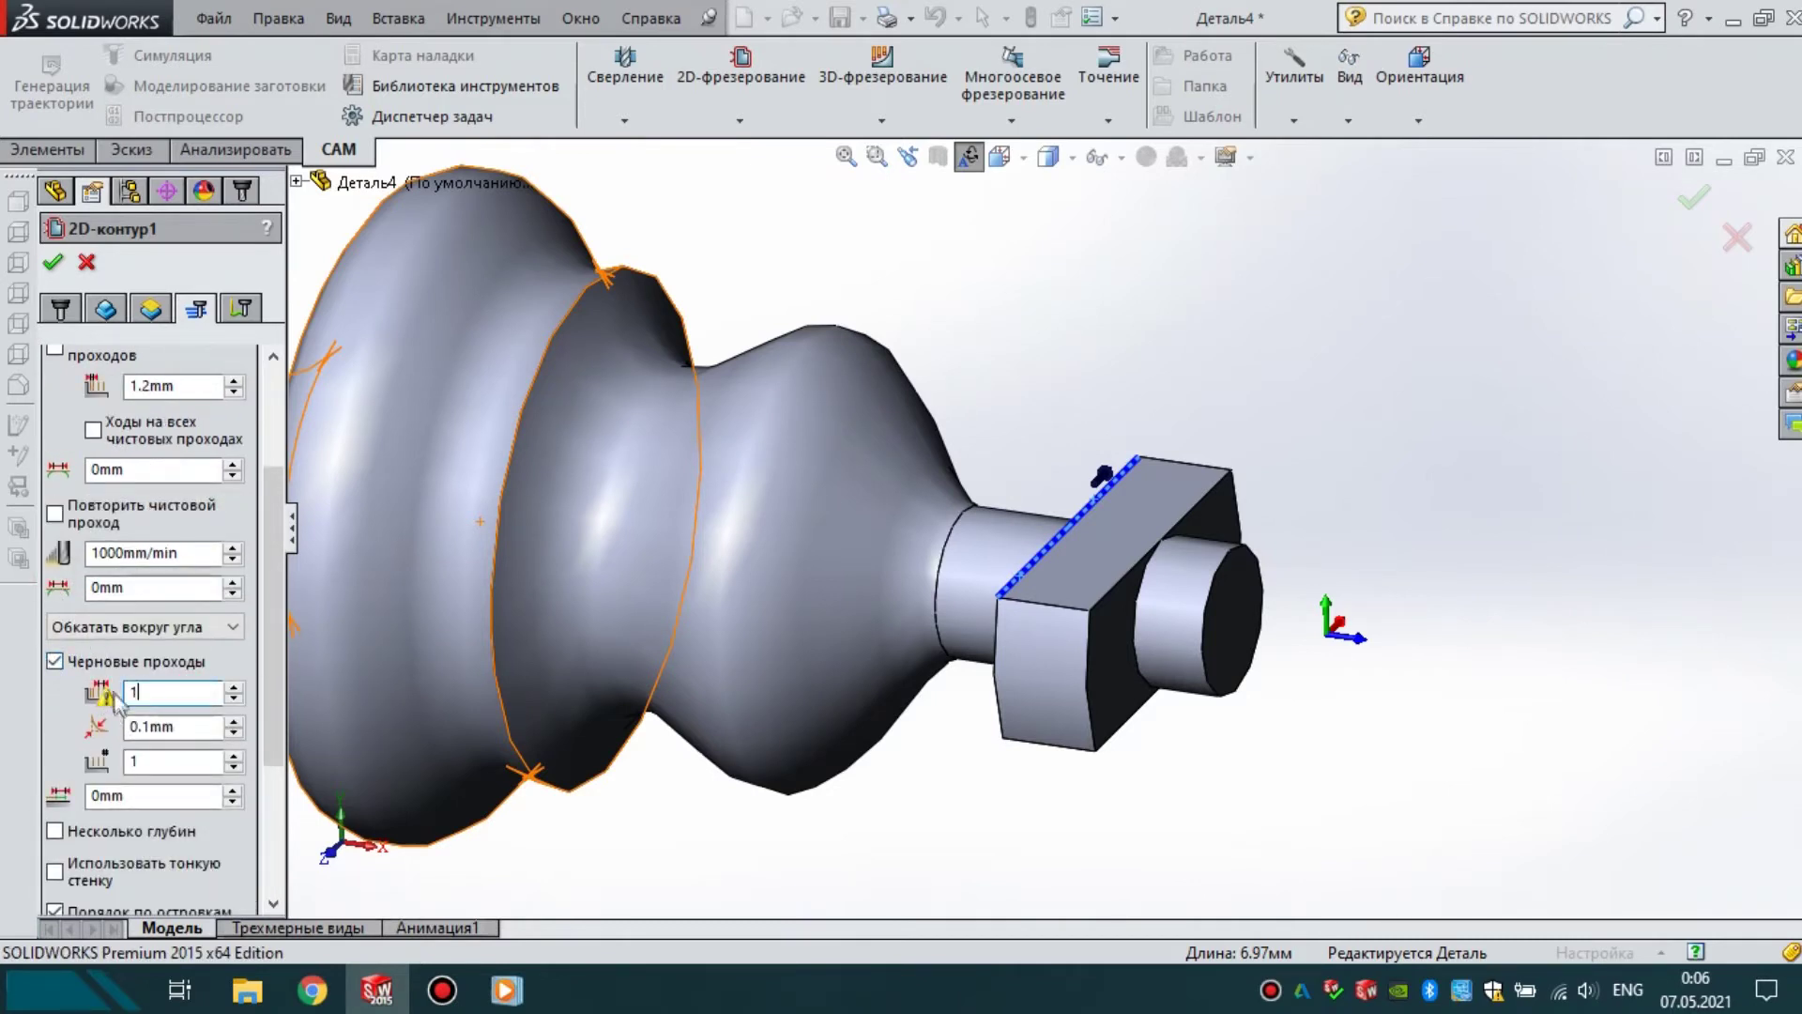
scroll(178, 589, "up", 3)
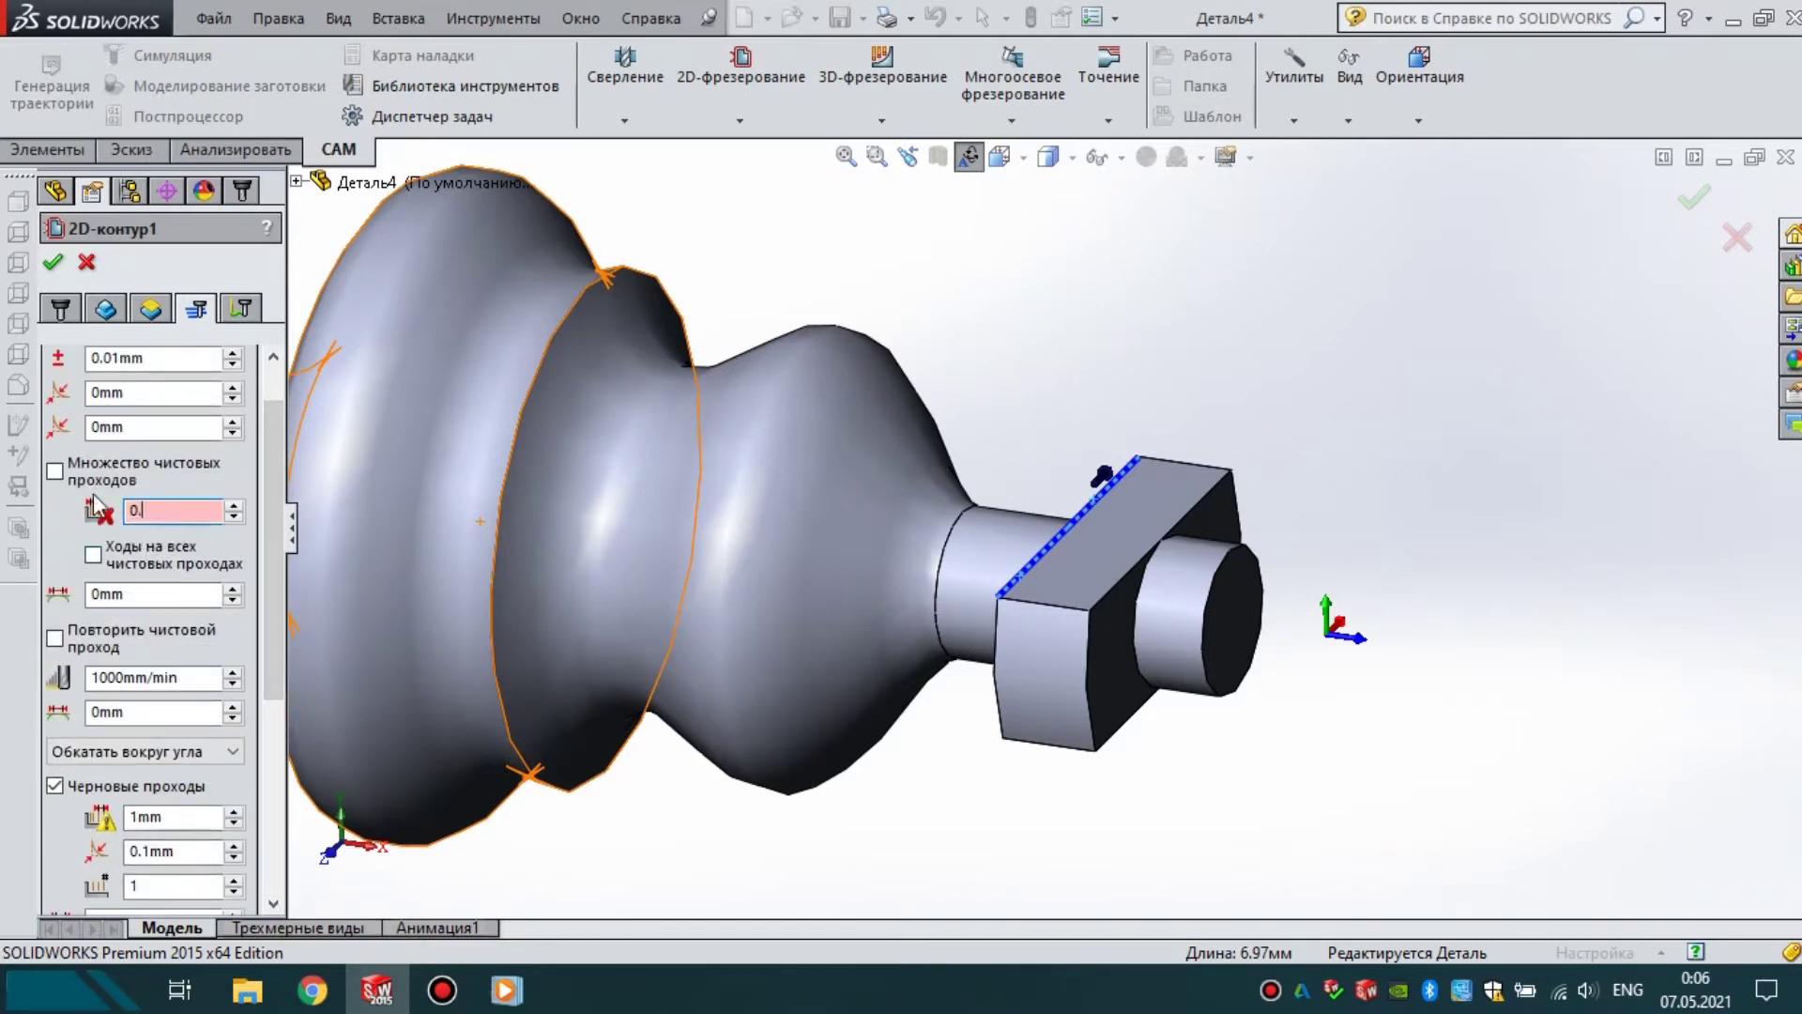
- Set the number of roughing passes to 8 and complete the 2D contour operation
scroll(266, 510, "down", 7)
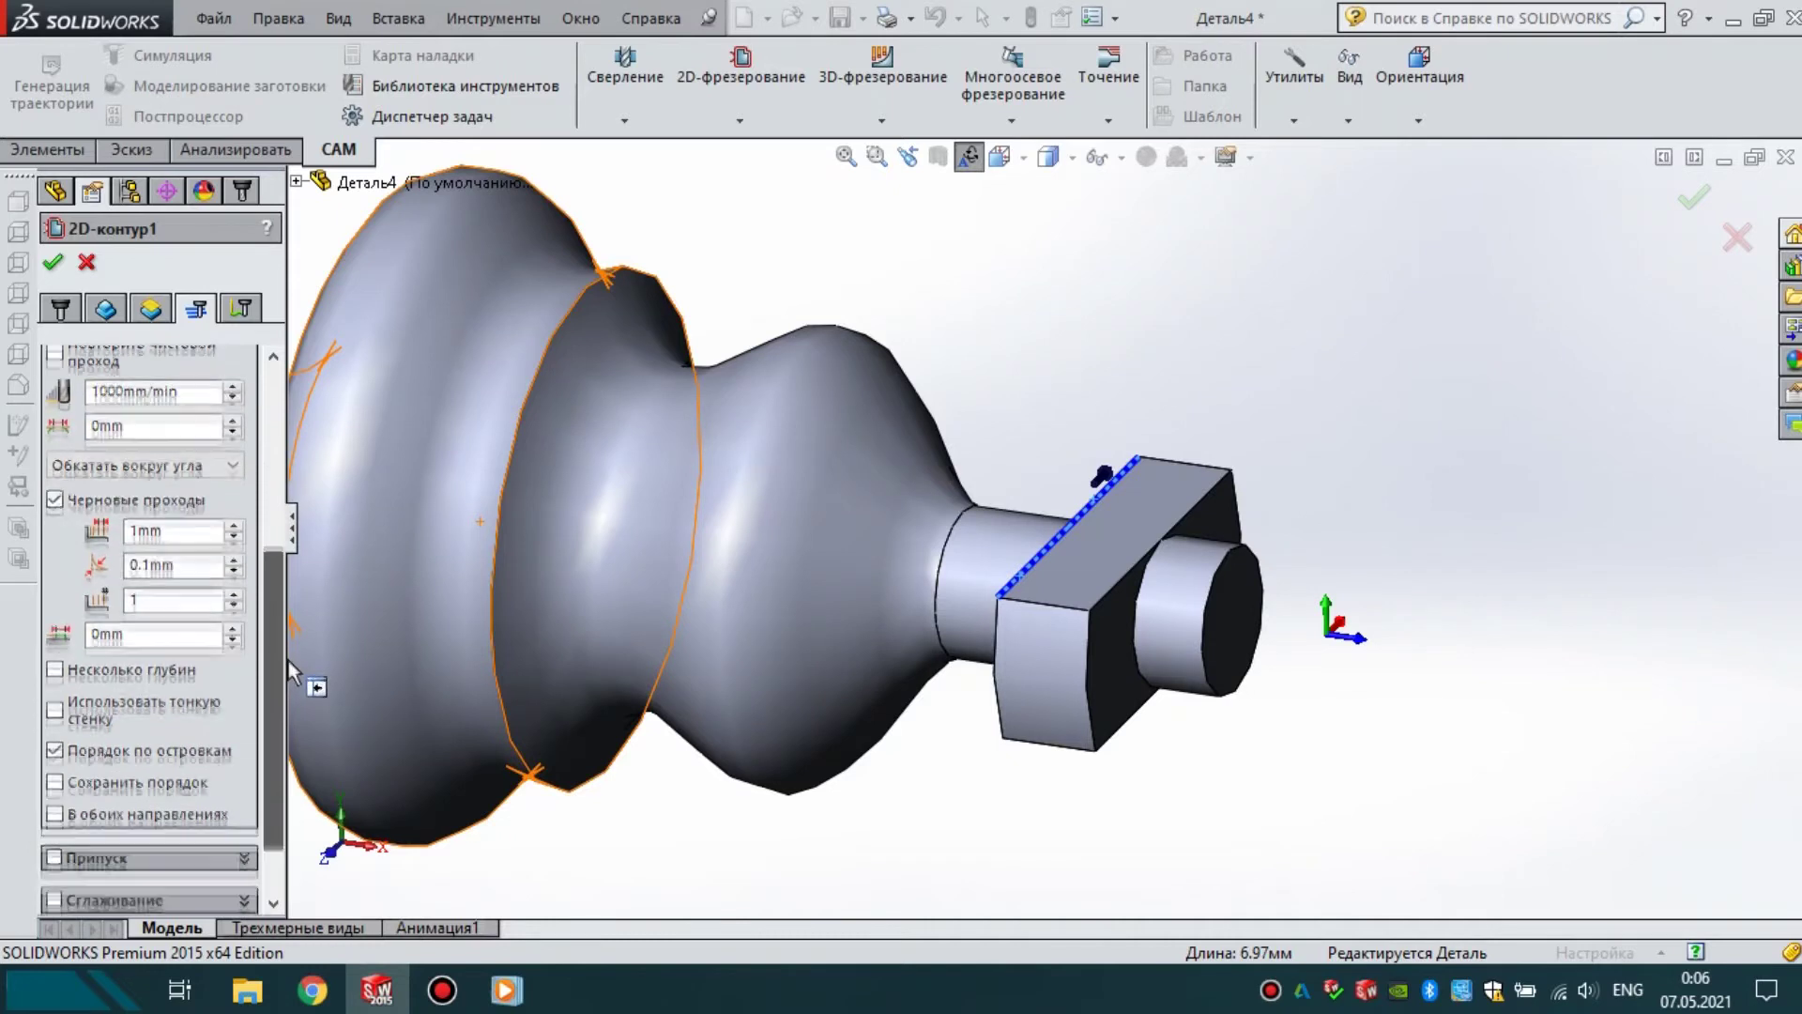
left_click(235, 592)
left_click(235, 591)
left_click(234, 591)
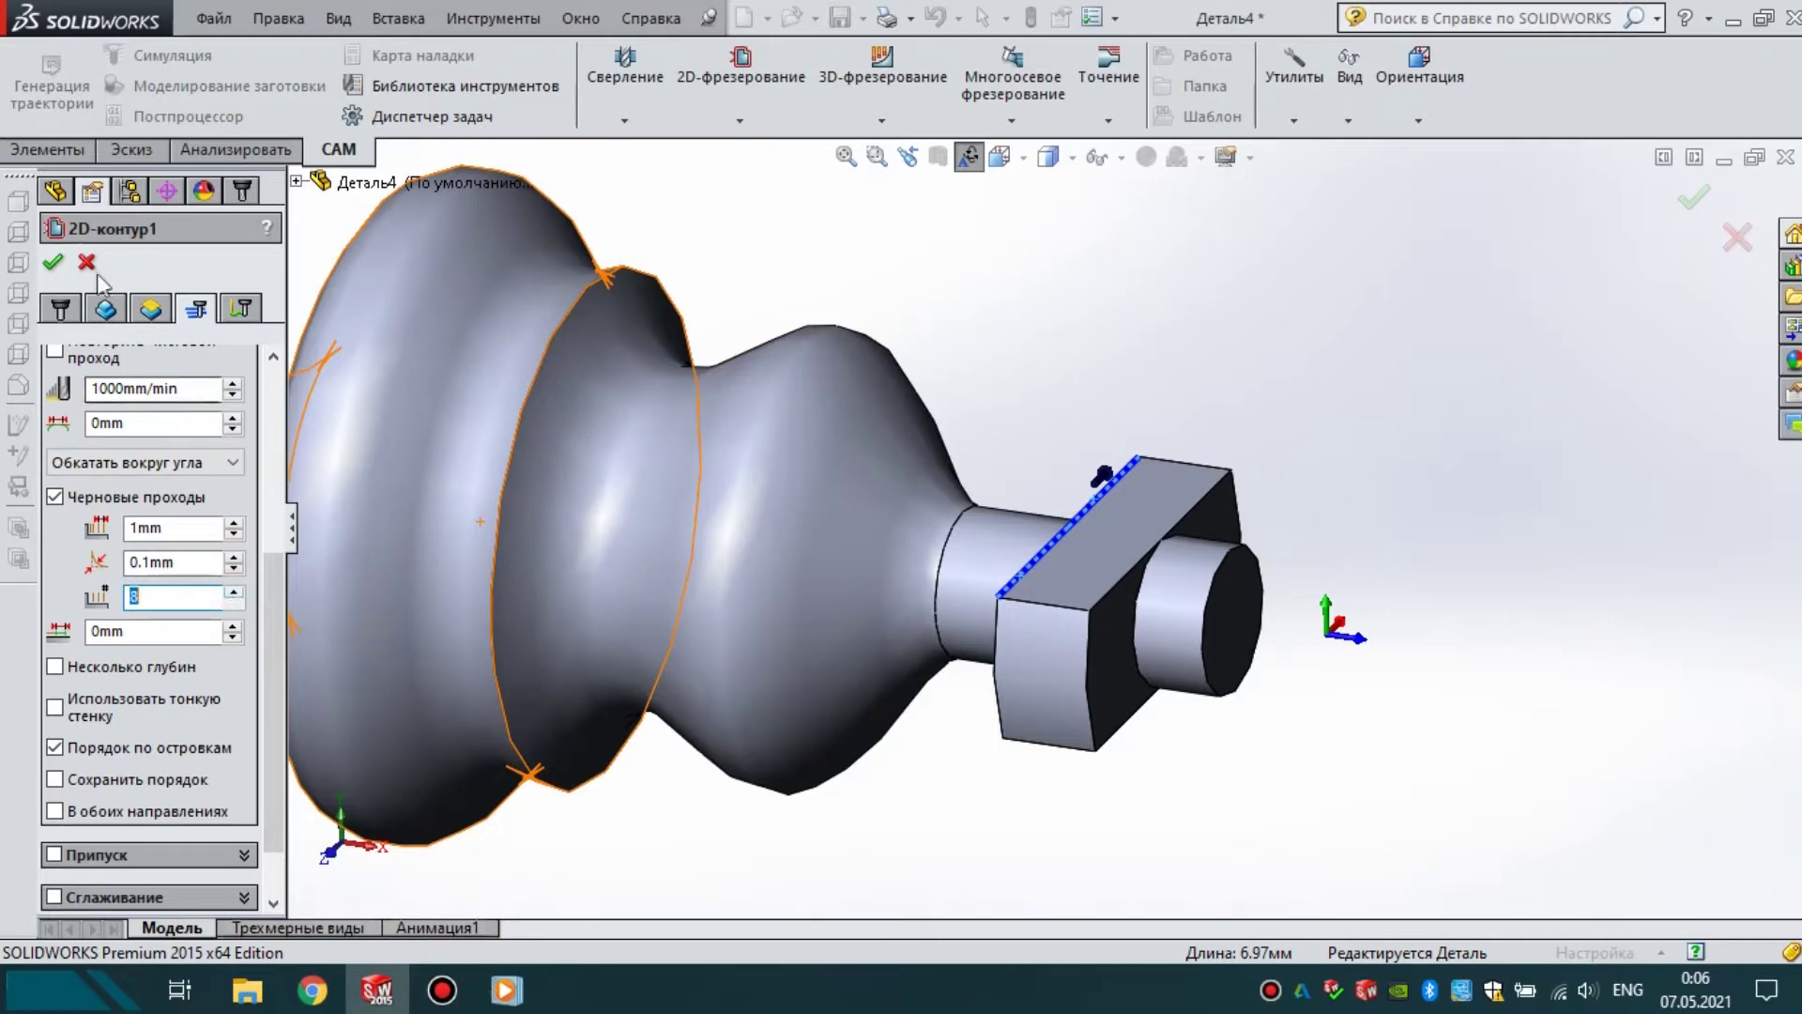
left_click(54, 263)
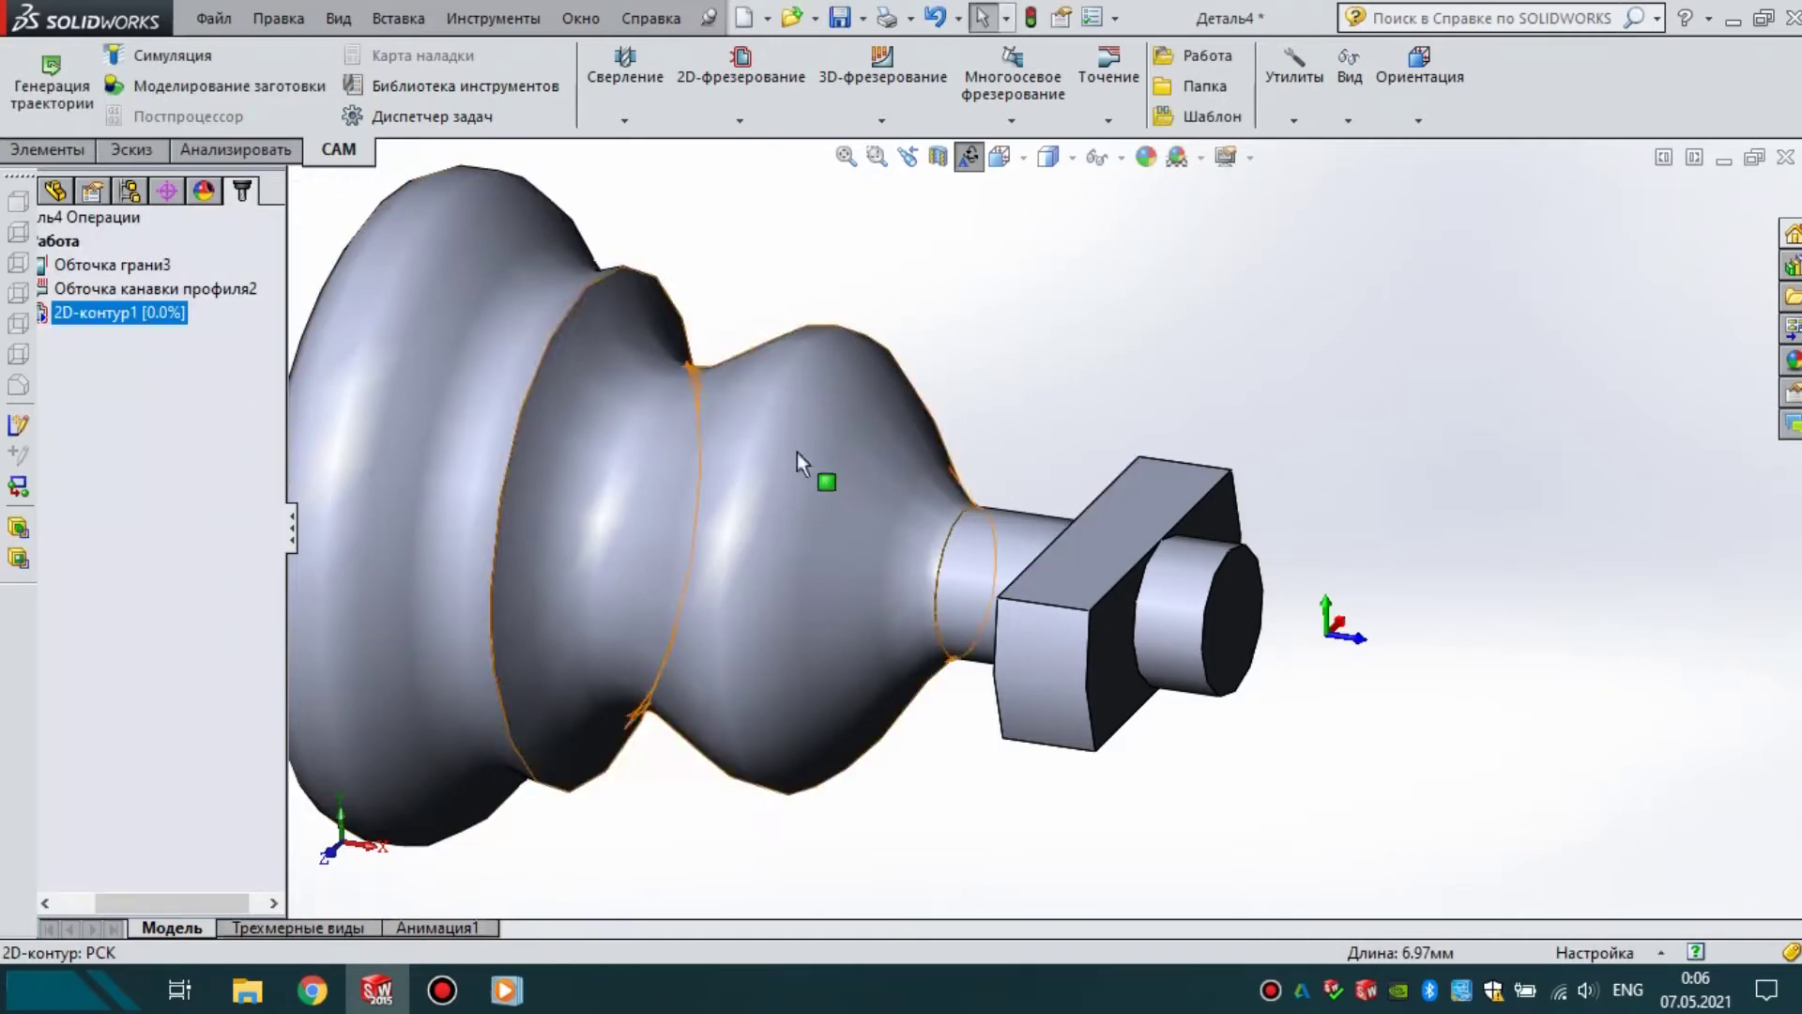
- Play the toolpath simulation (Симуляция) of the 2D contour at increased speed, examine the tool's passes and close the simulation
scroll(1096, 528, "down", 3)
middle_click_drag(1096, 527, 1054, 499)
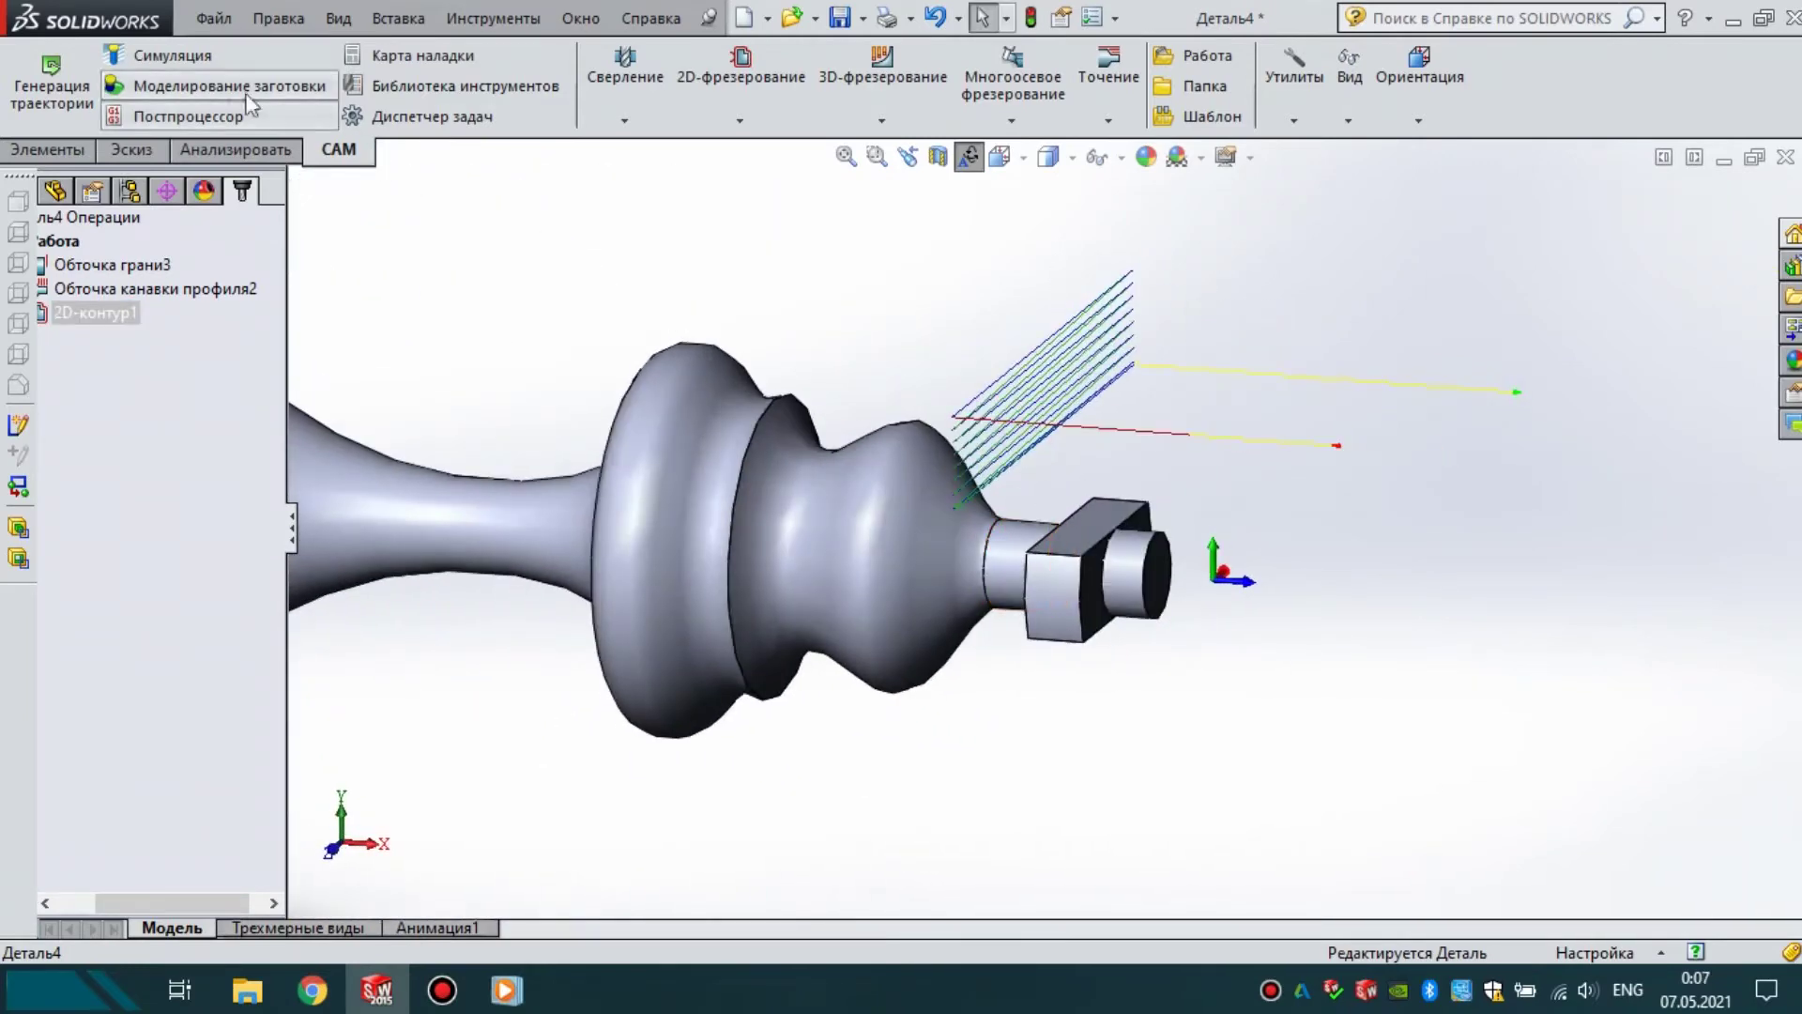
left_click(174, 58)
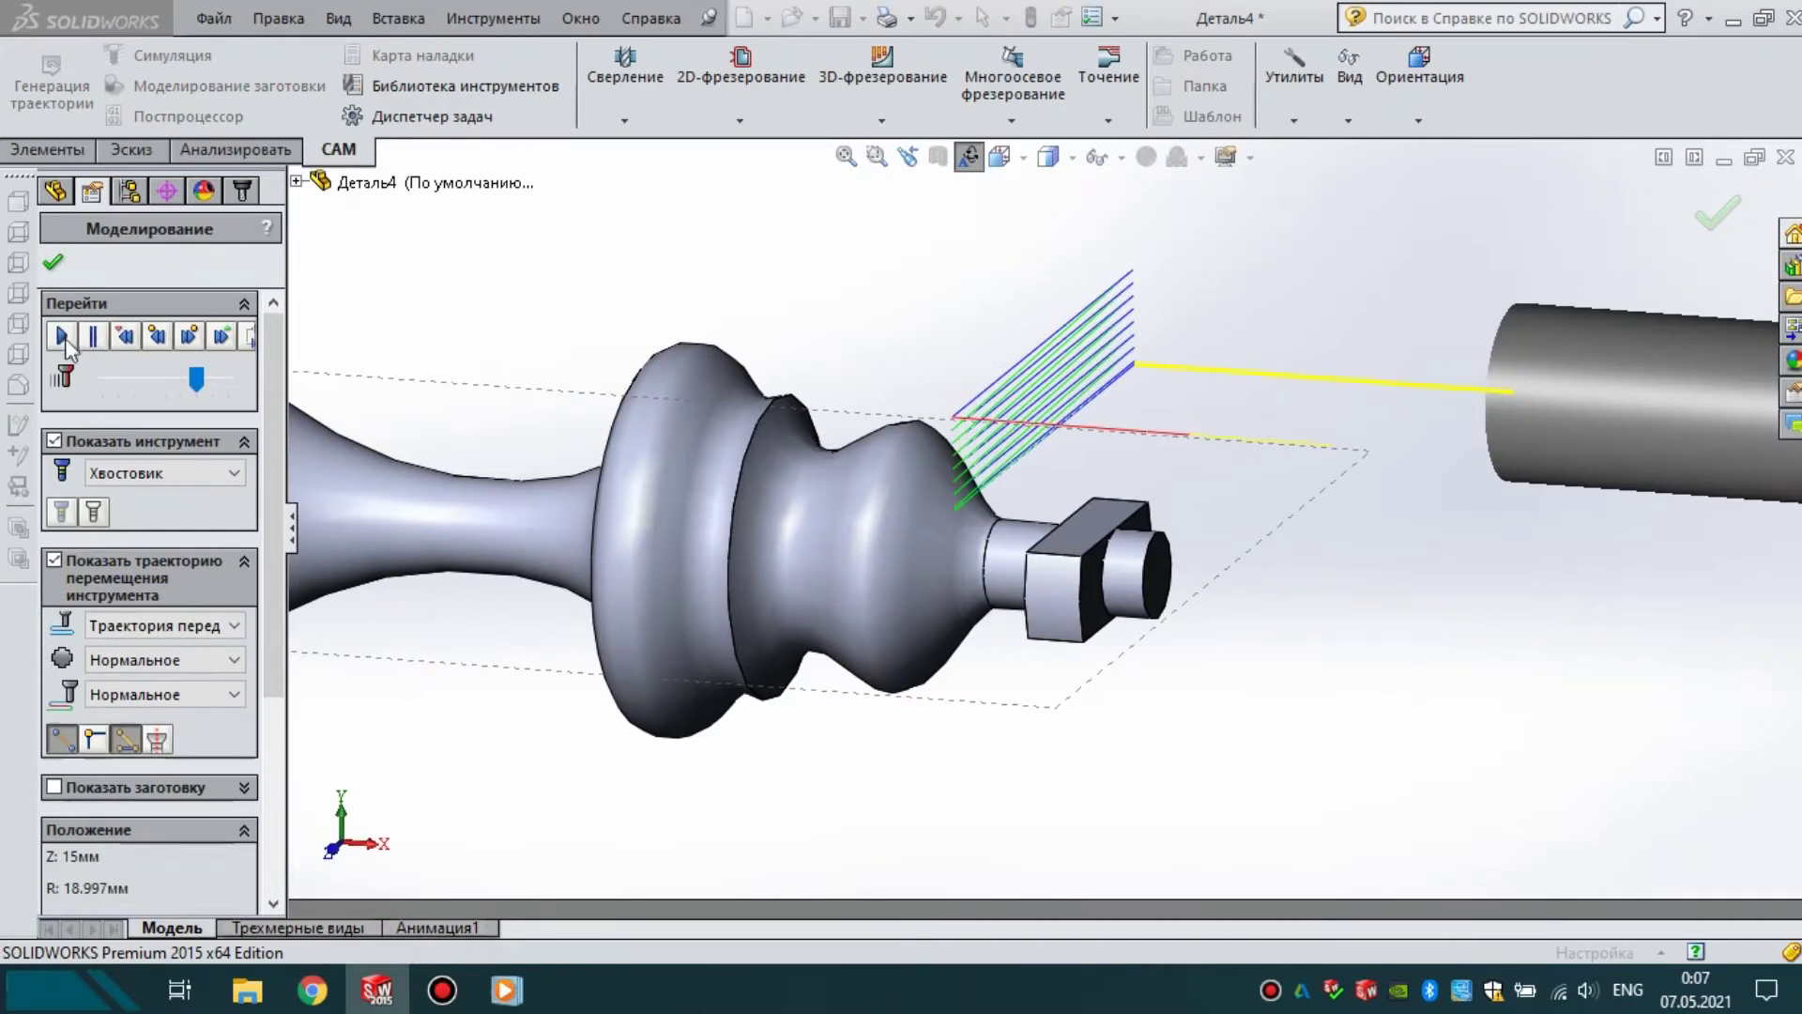
left_click(65, 338)
left_click_drag(196, 379, 213, 381)
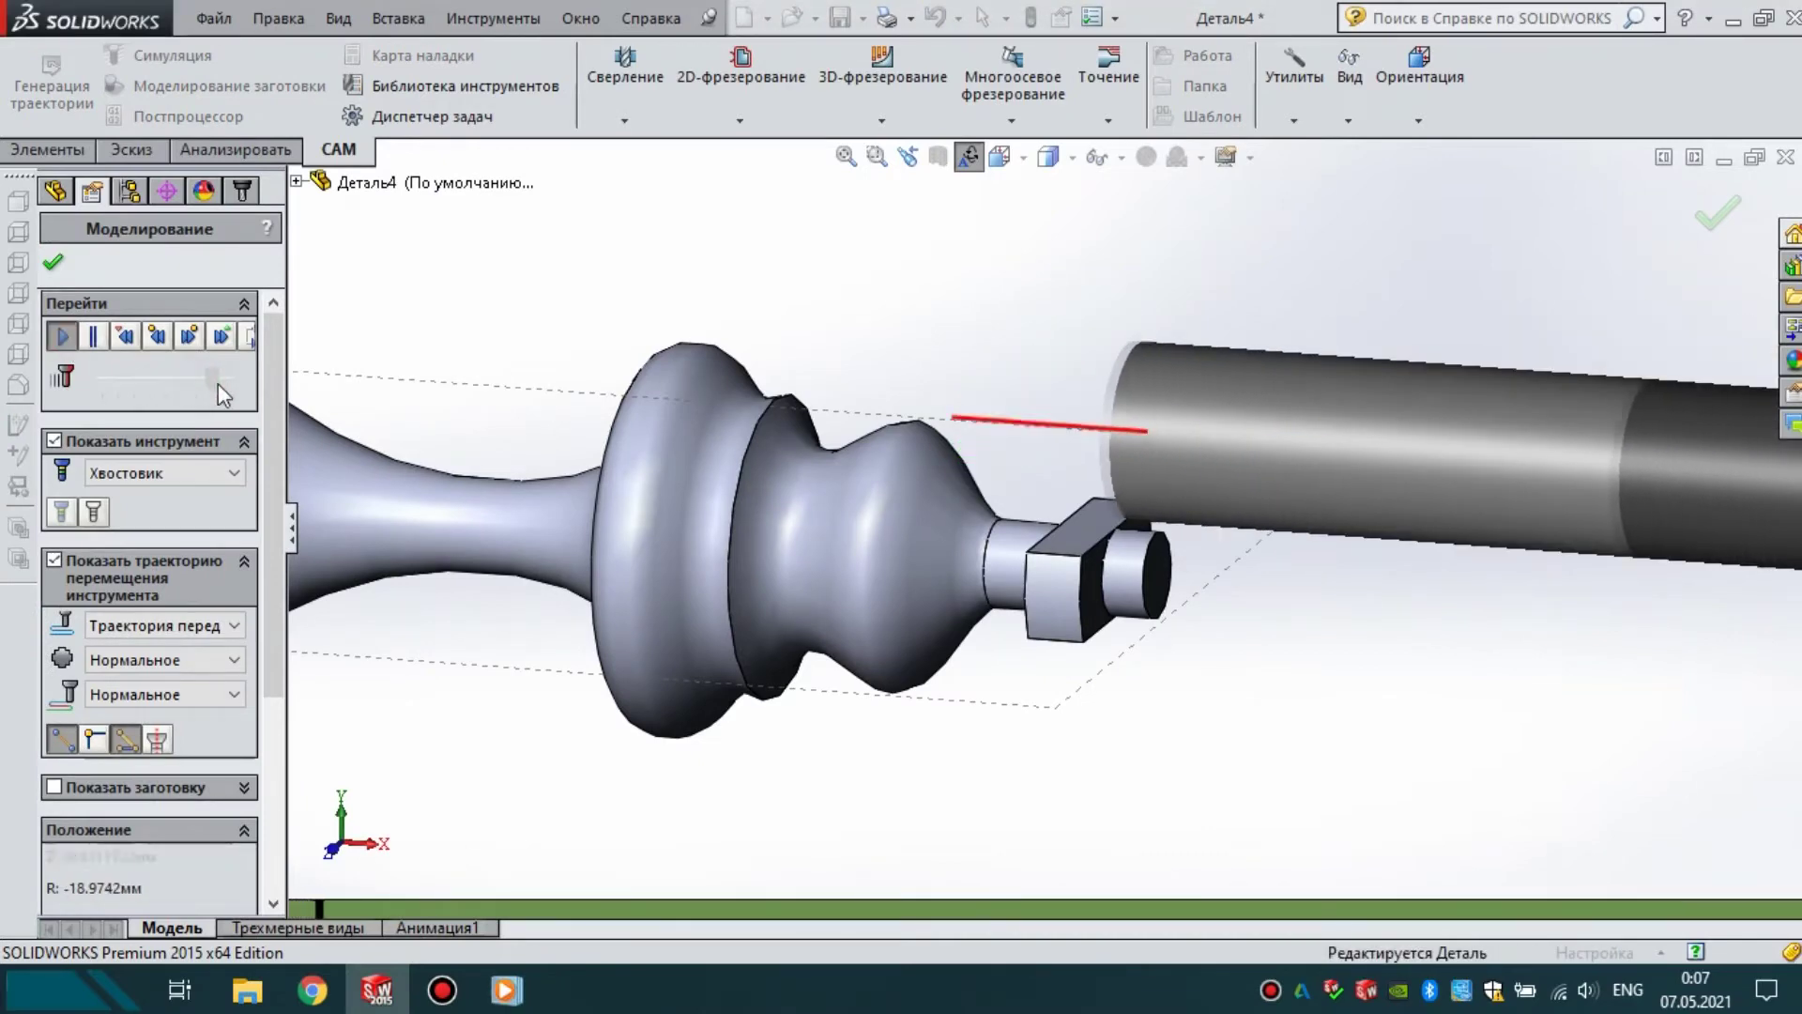
middle_click_drag(904, 559, 837, 515)
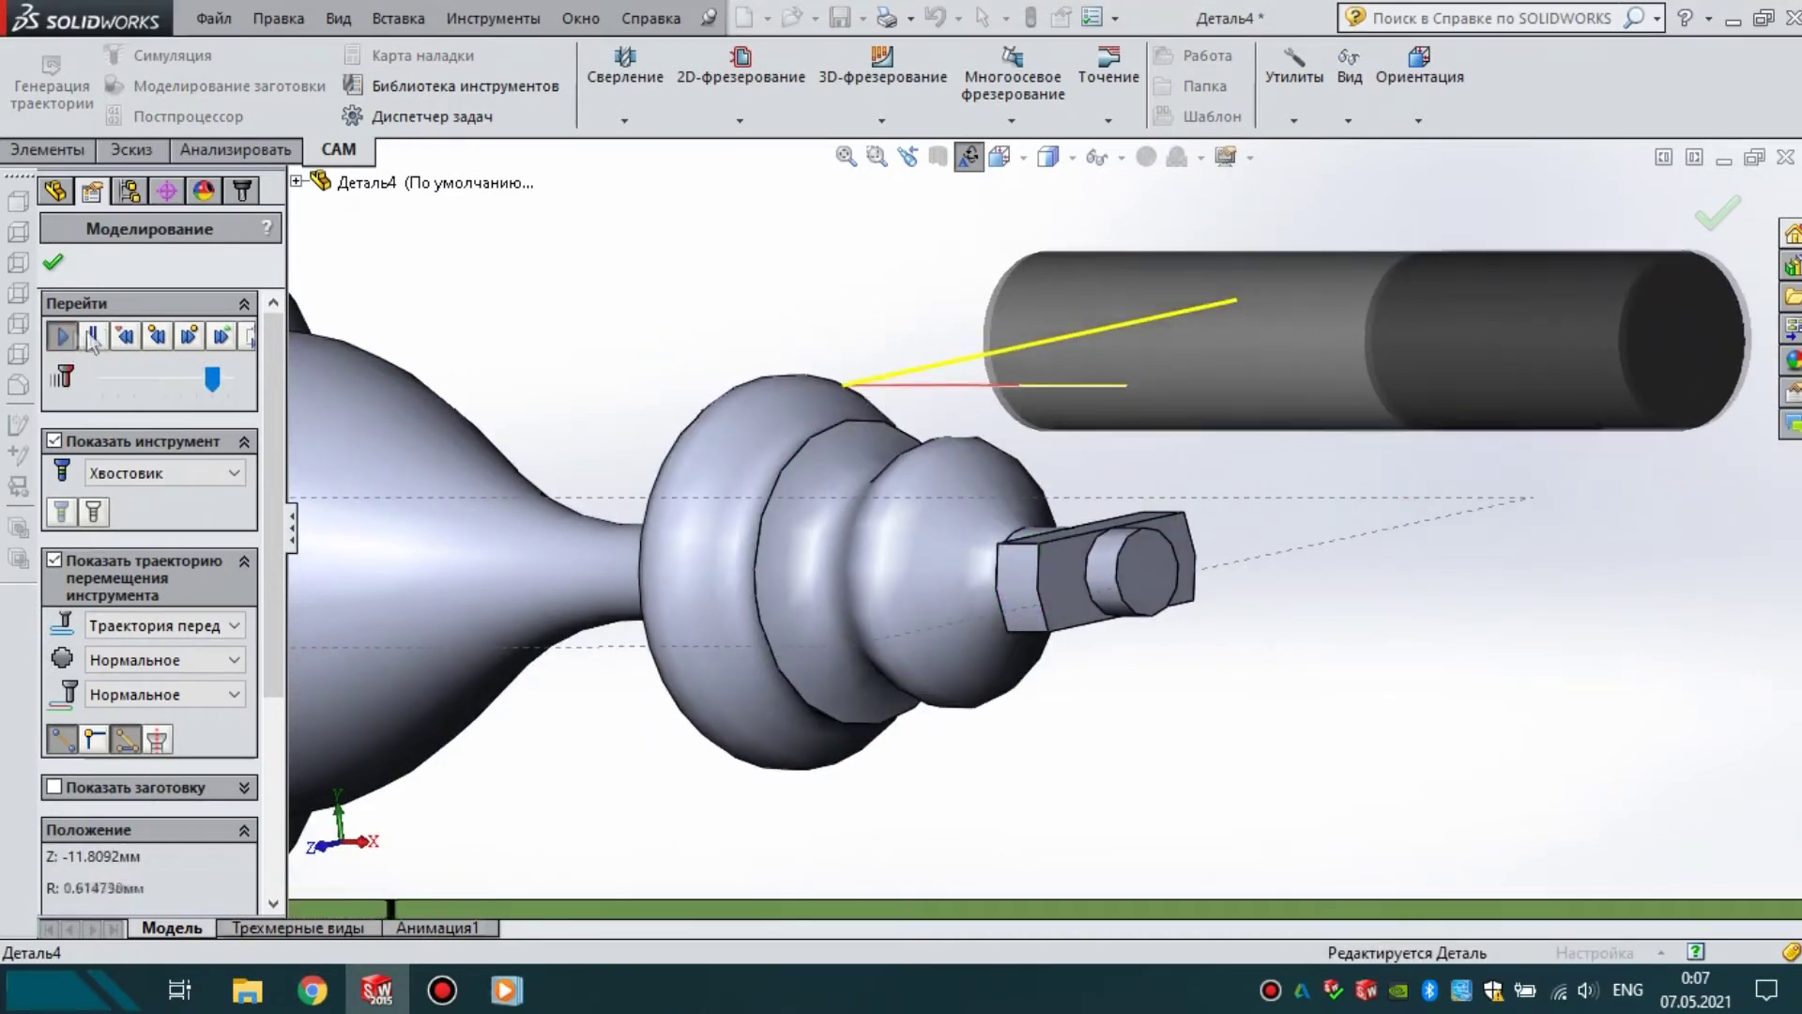
left_click_drag(212, 379, 227, 379)
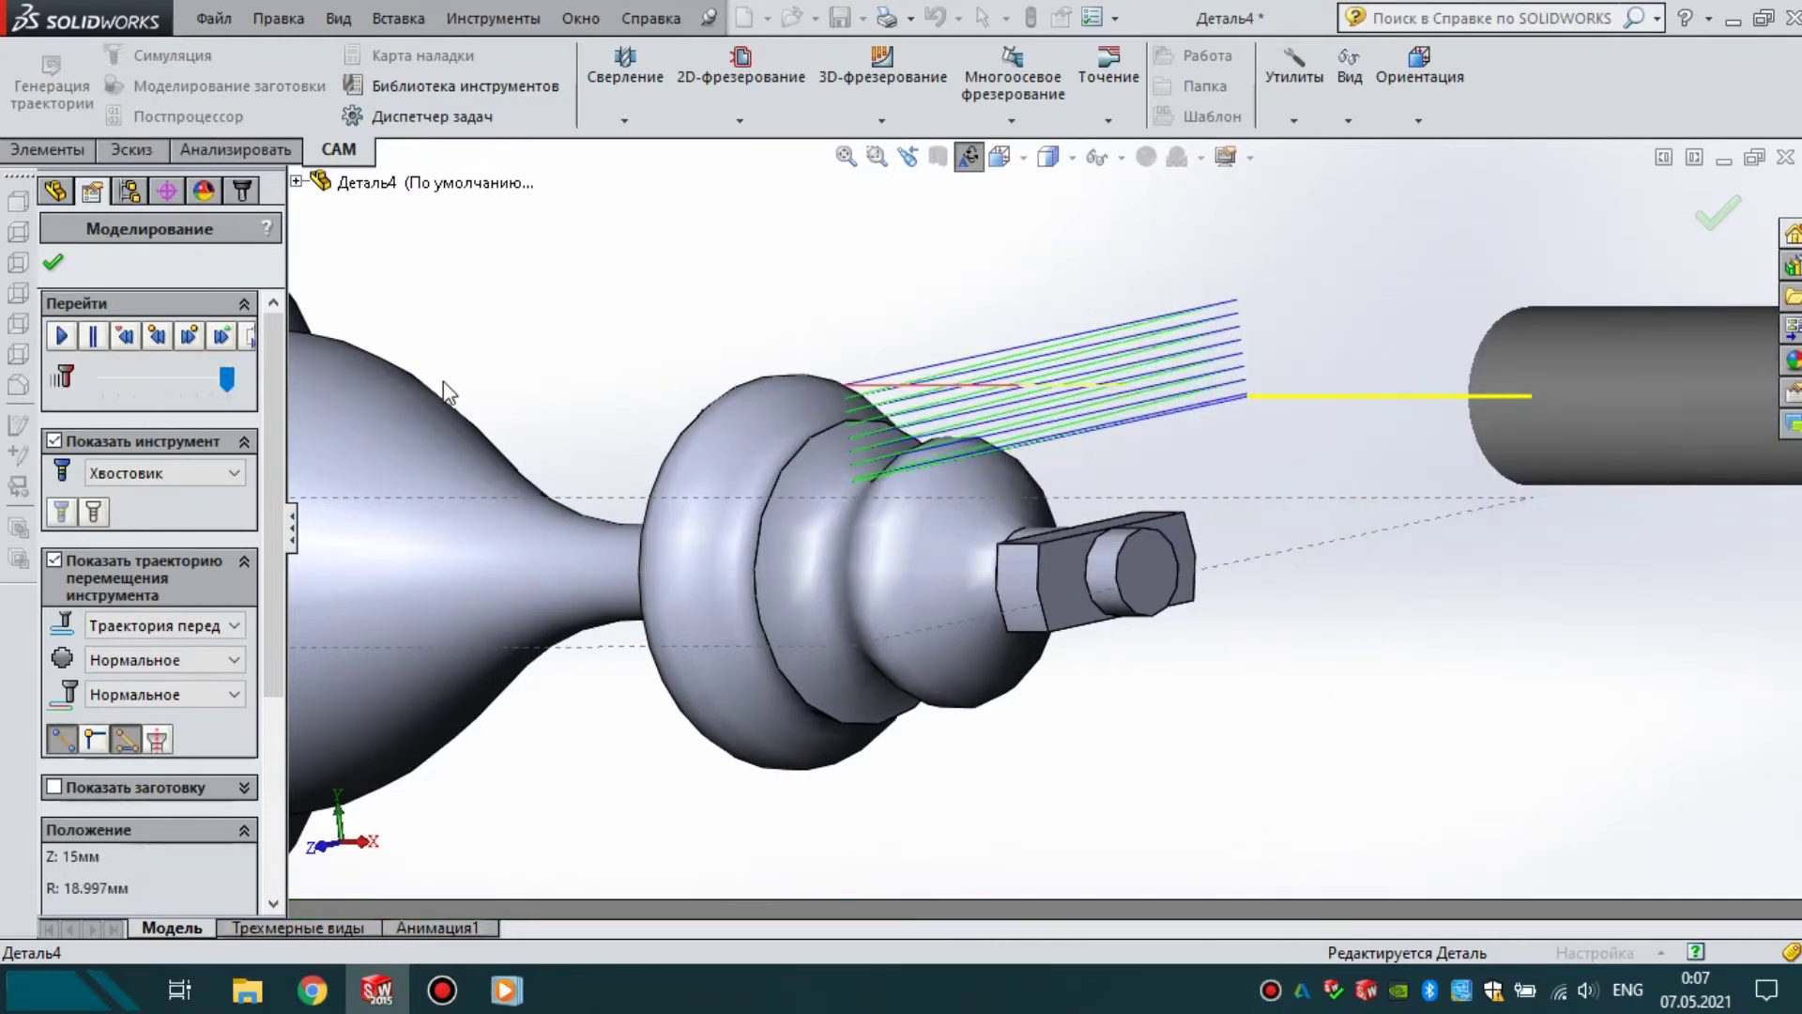
left_click(52, 264)
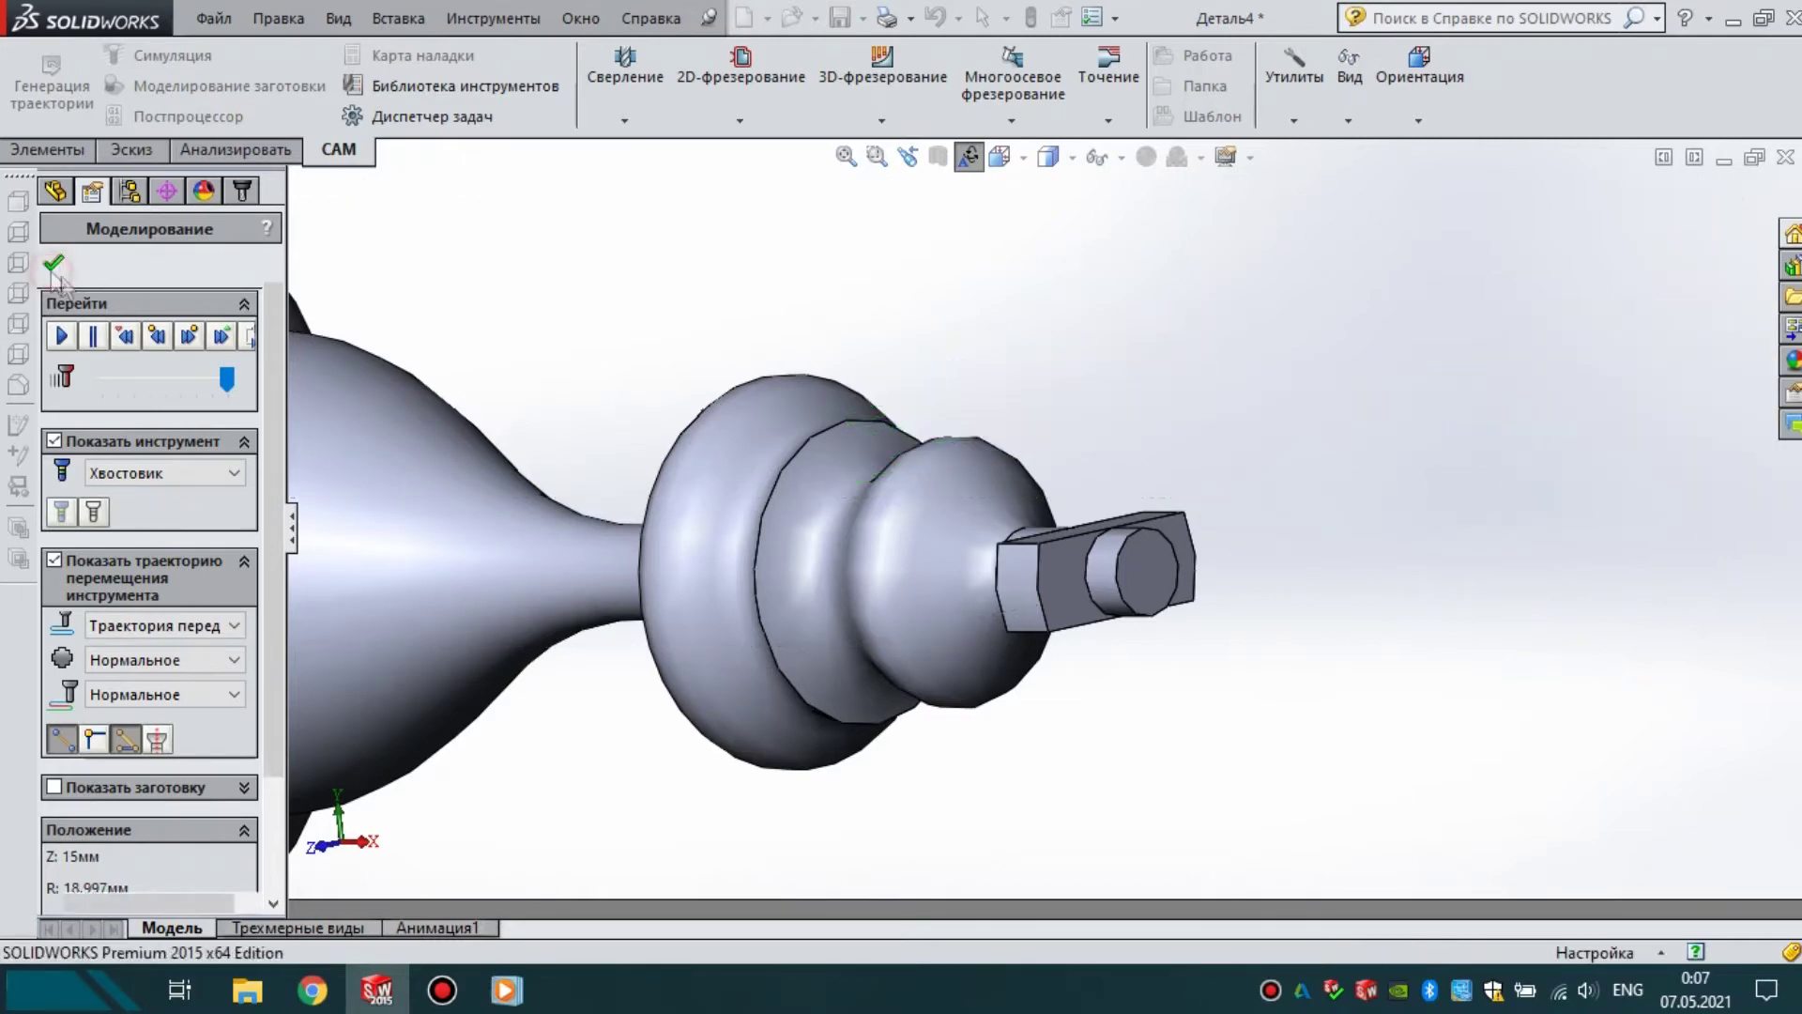
- Edit the first 2D contour operation so that keeping the tool down (Не поднимать инструмент) is turned off
right_click(103, 316)
left_click(178, 174)
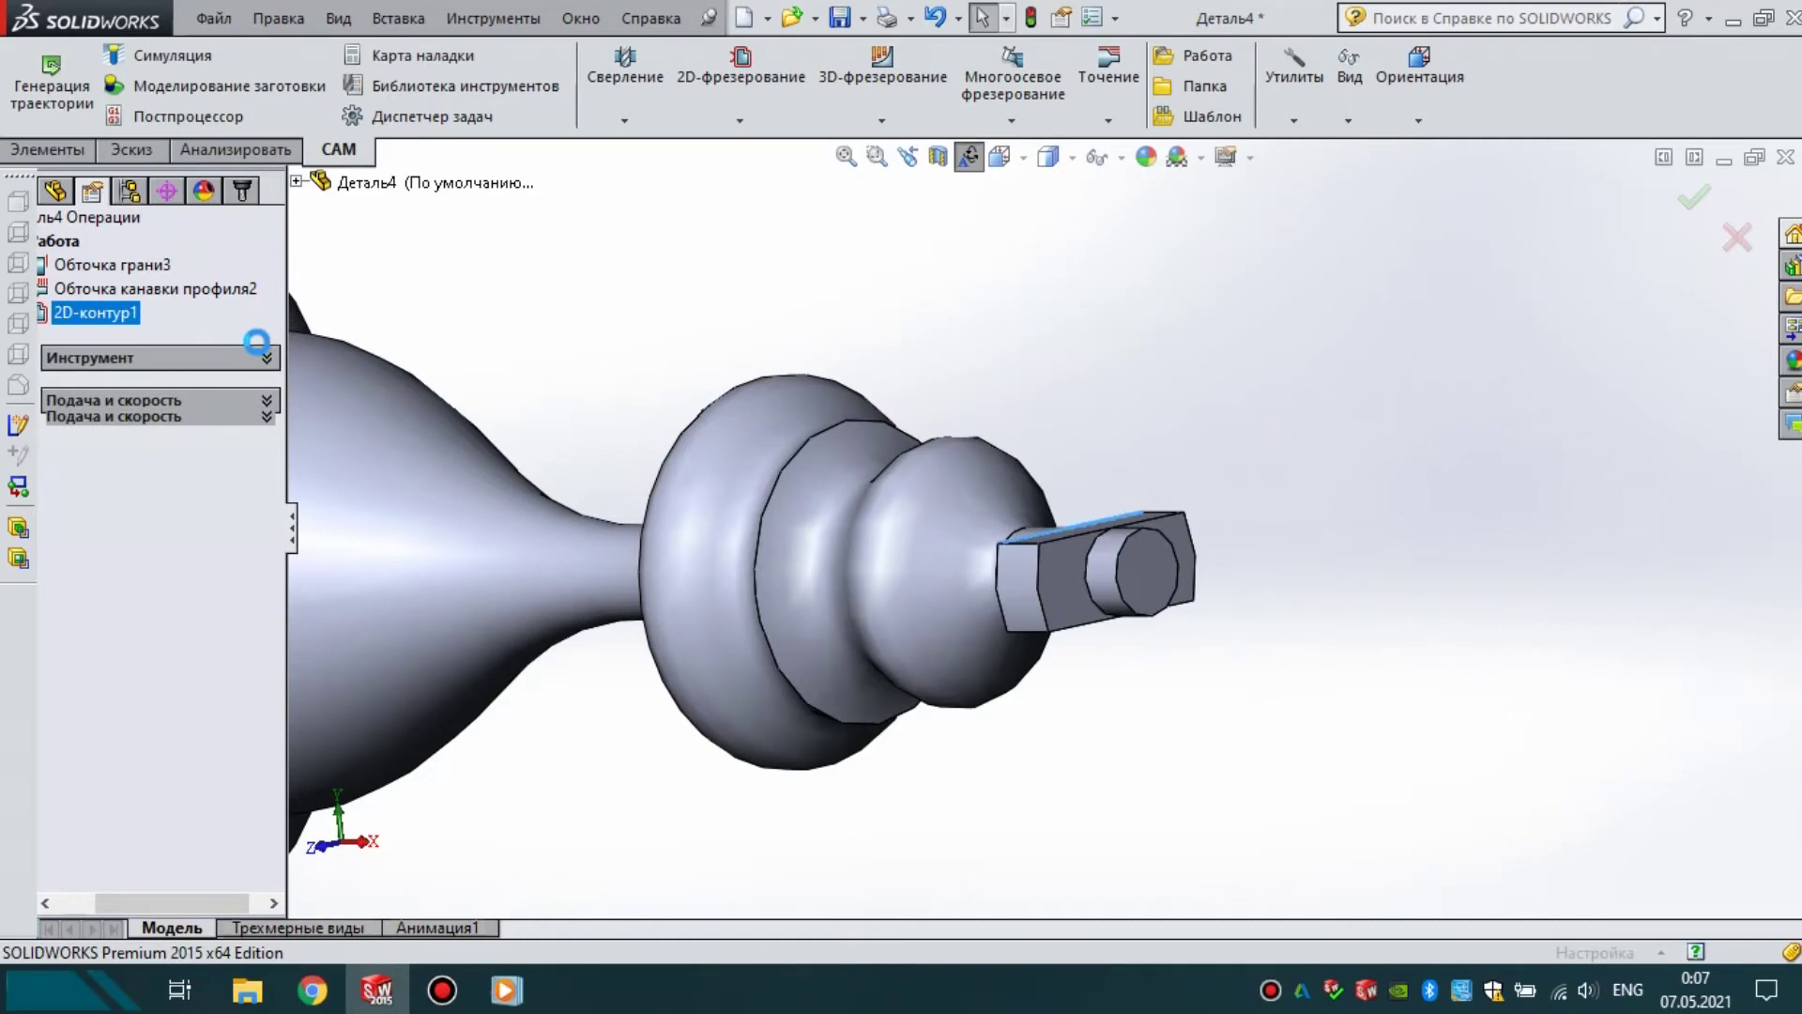
left_click(196, 310)
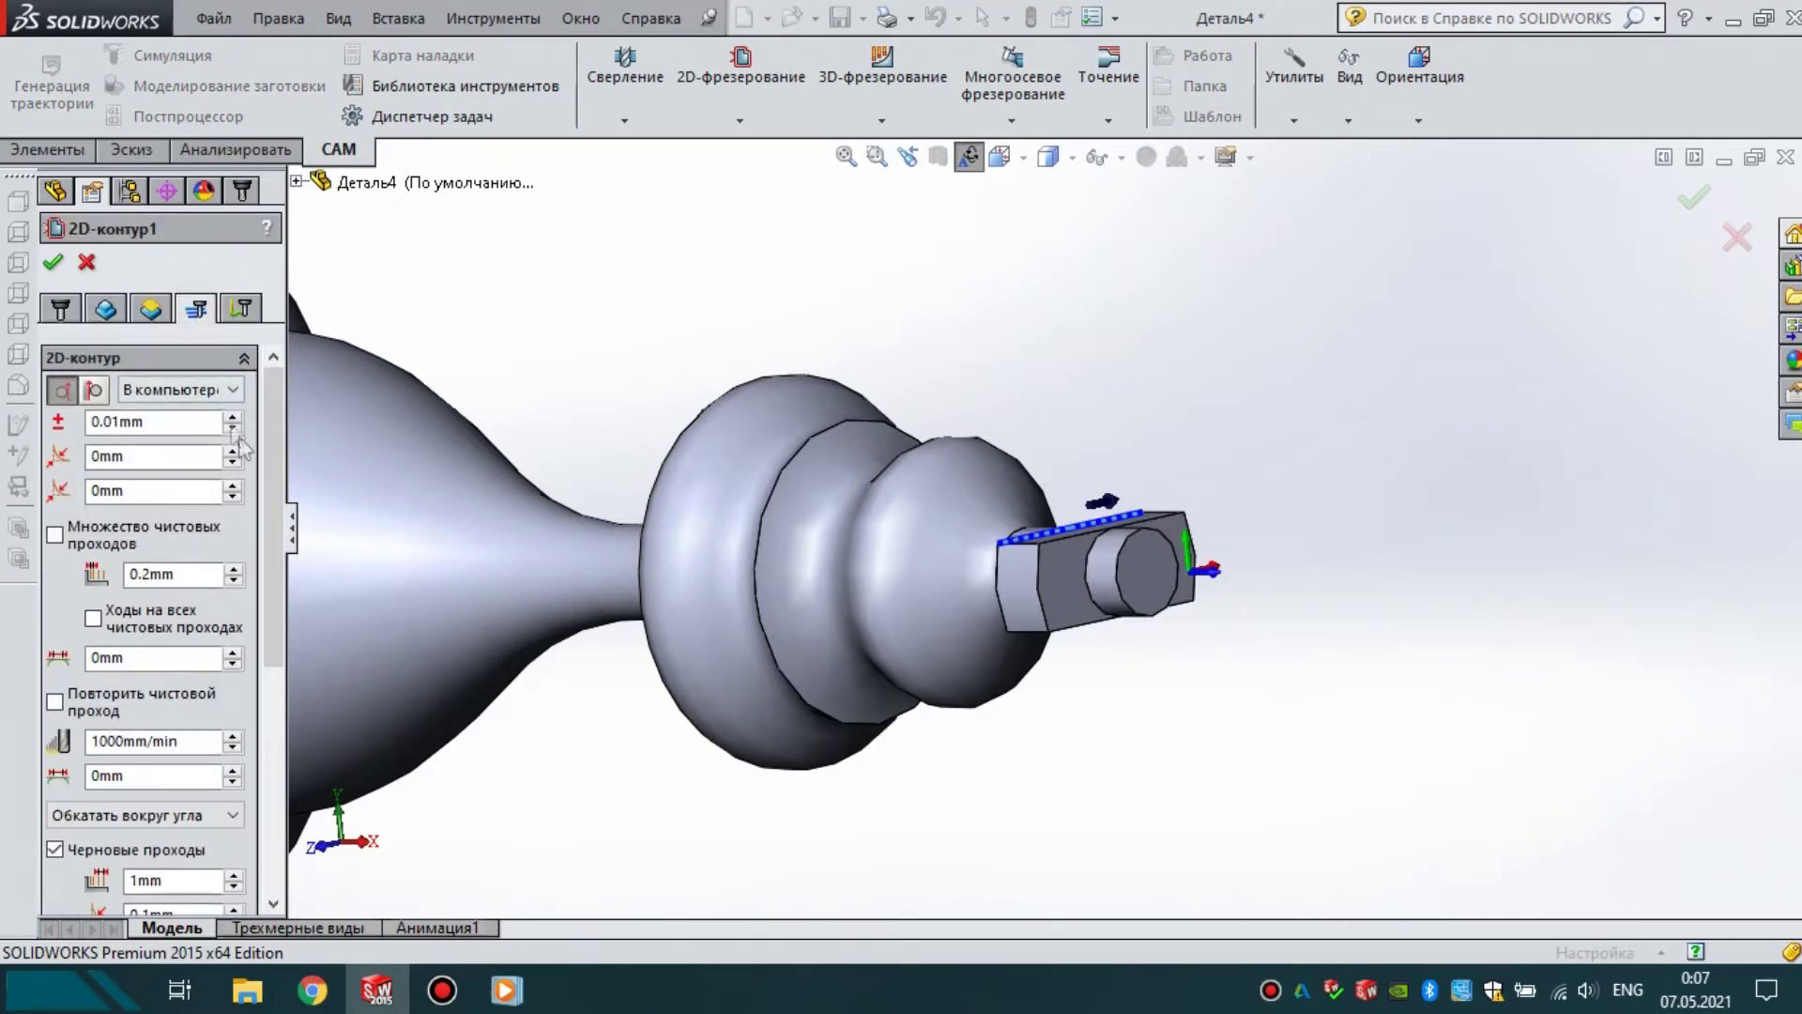
left_click_drag(280, 476, 251, 676)
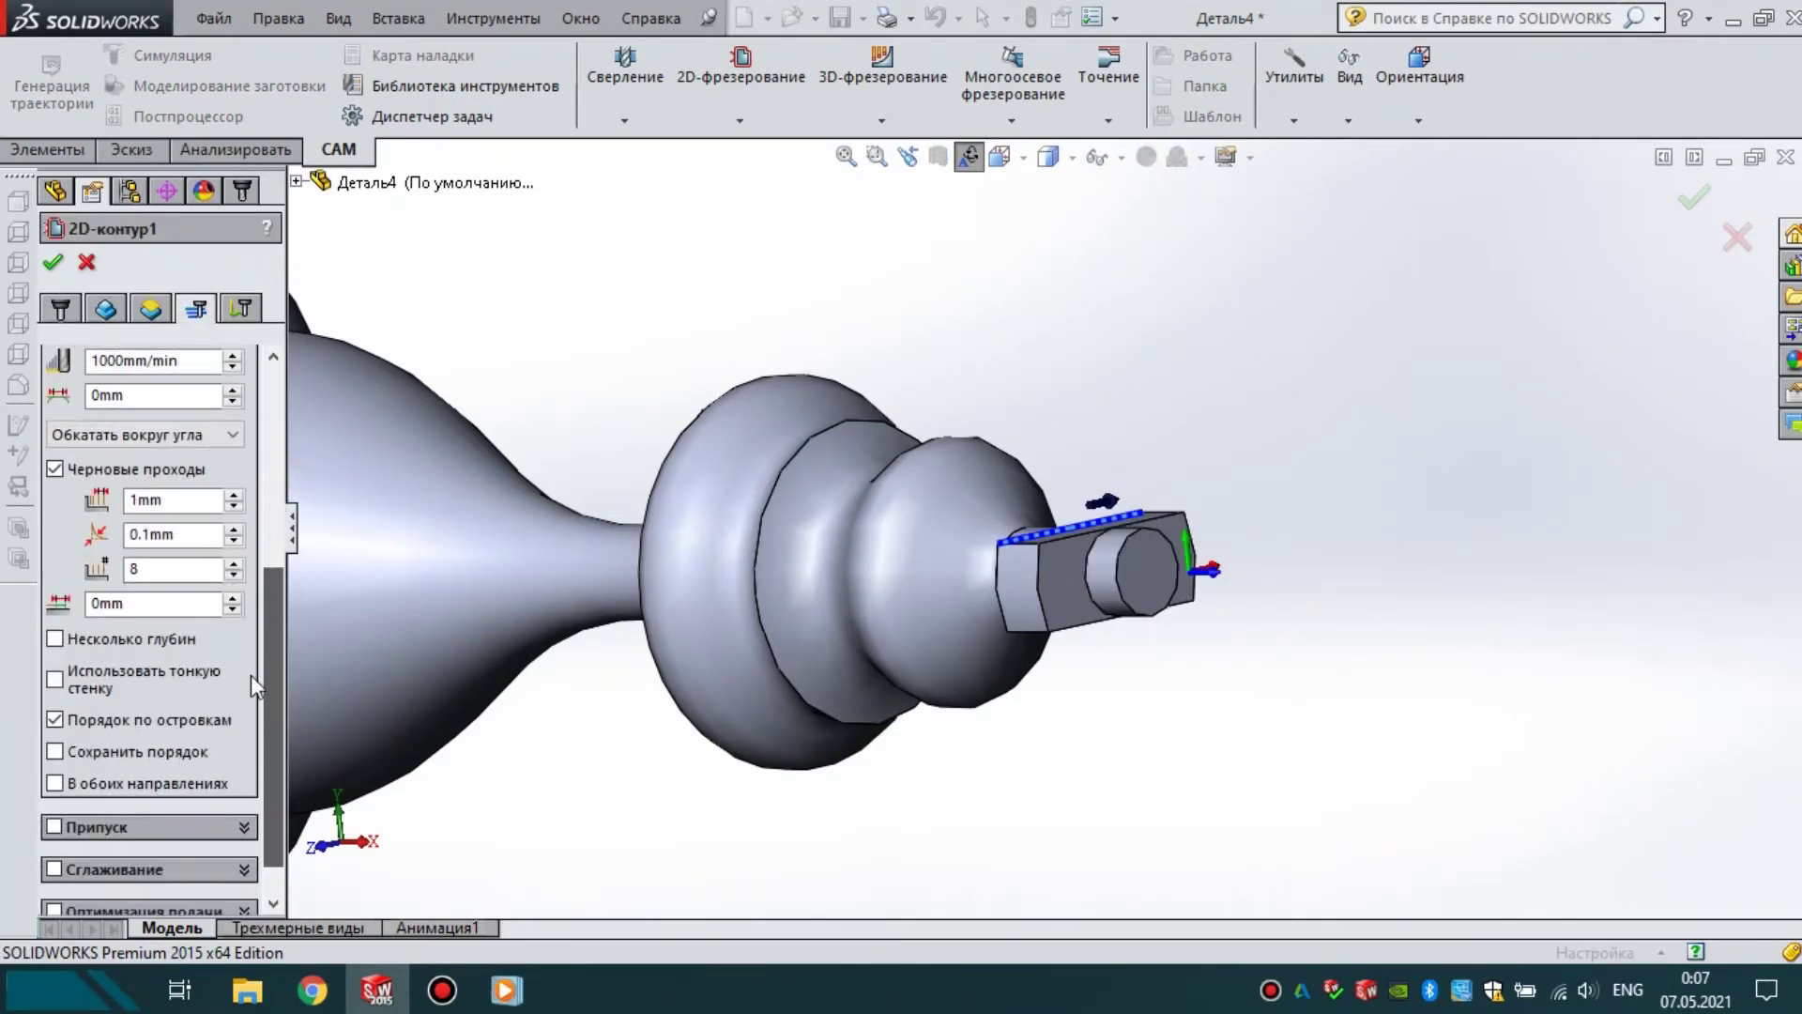
left_click(249, 310)
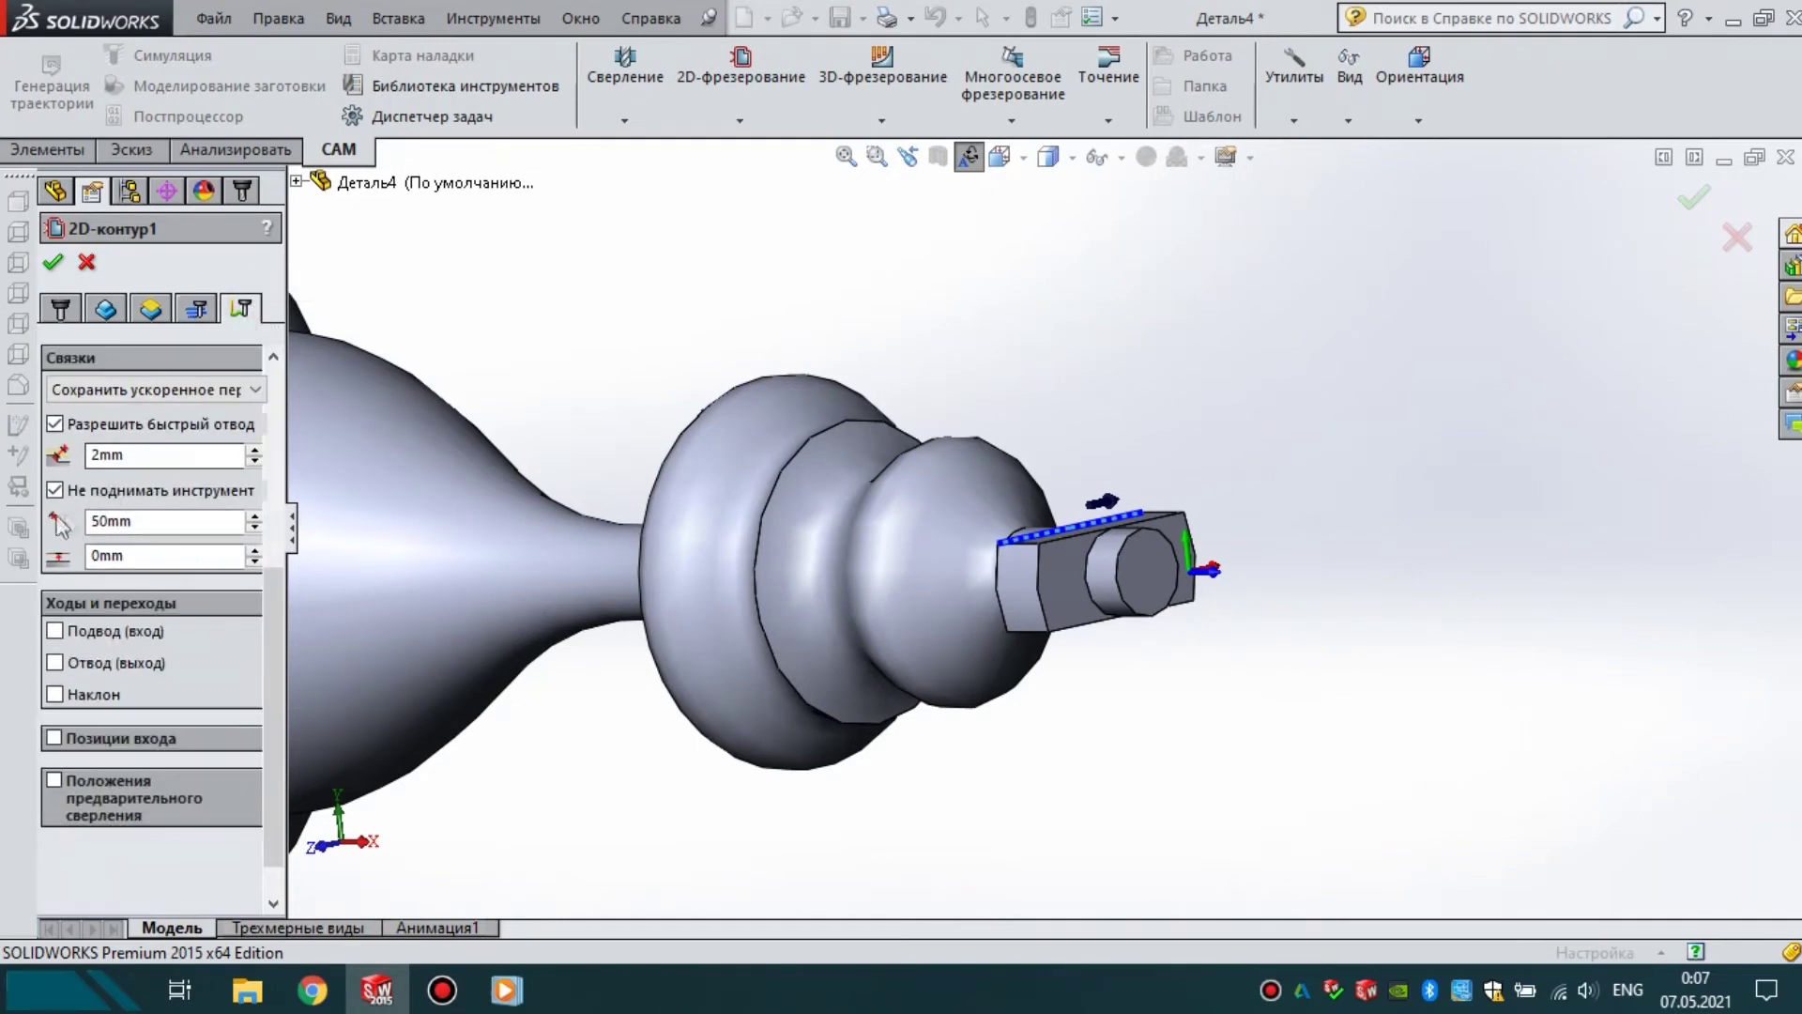
left_click(56, 490)
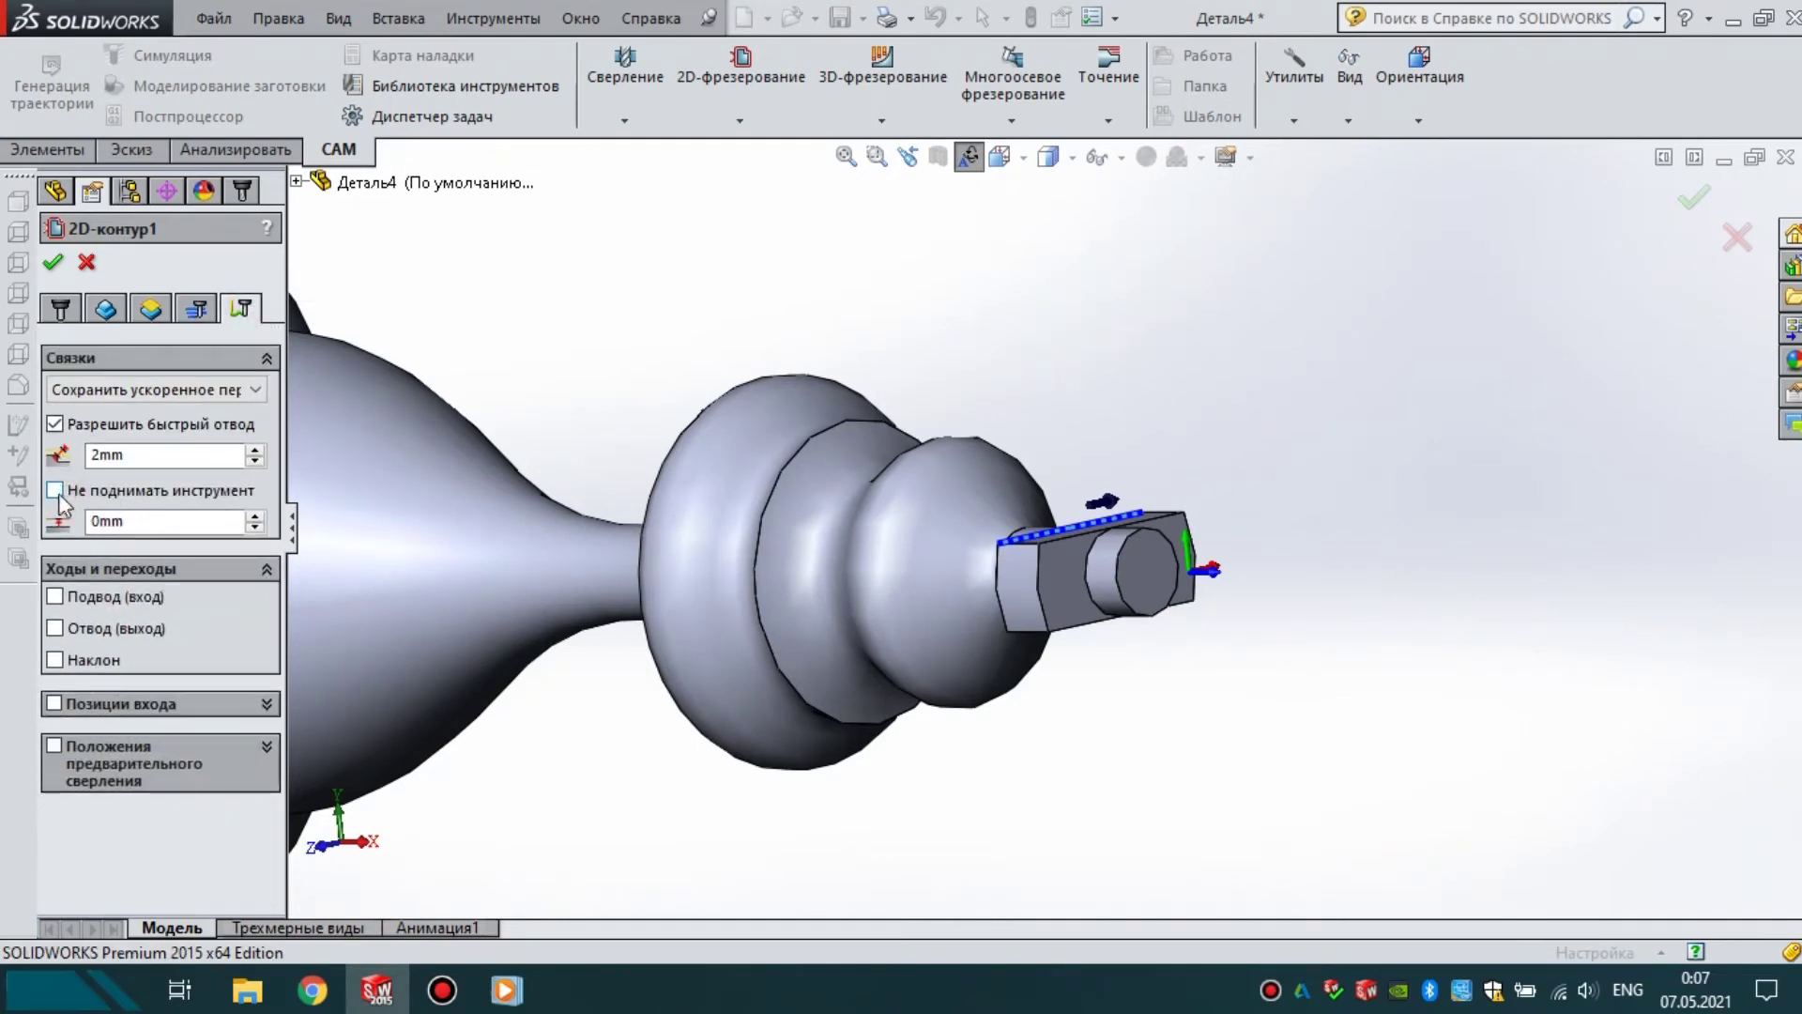
left_click(52, 262)
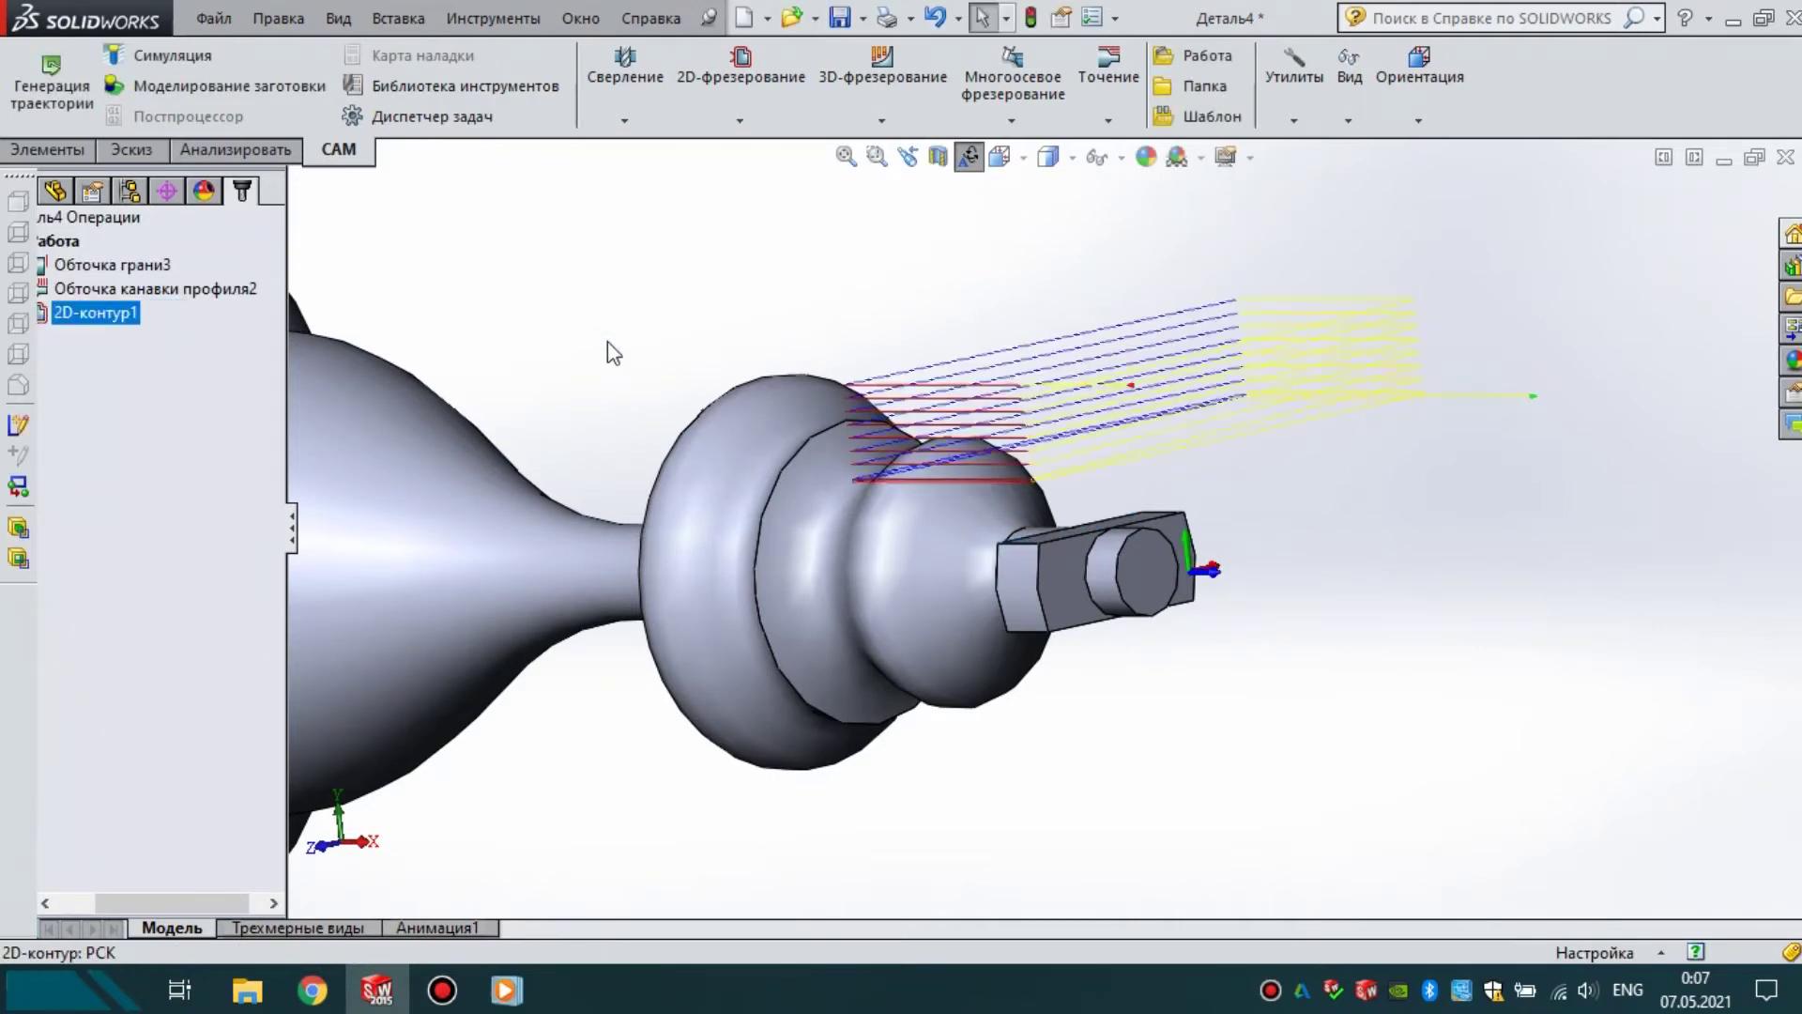
- Duplicate the 2D contour operation in the job
middle_click_drag(1069, 464, 1173, 498)
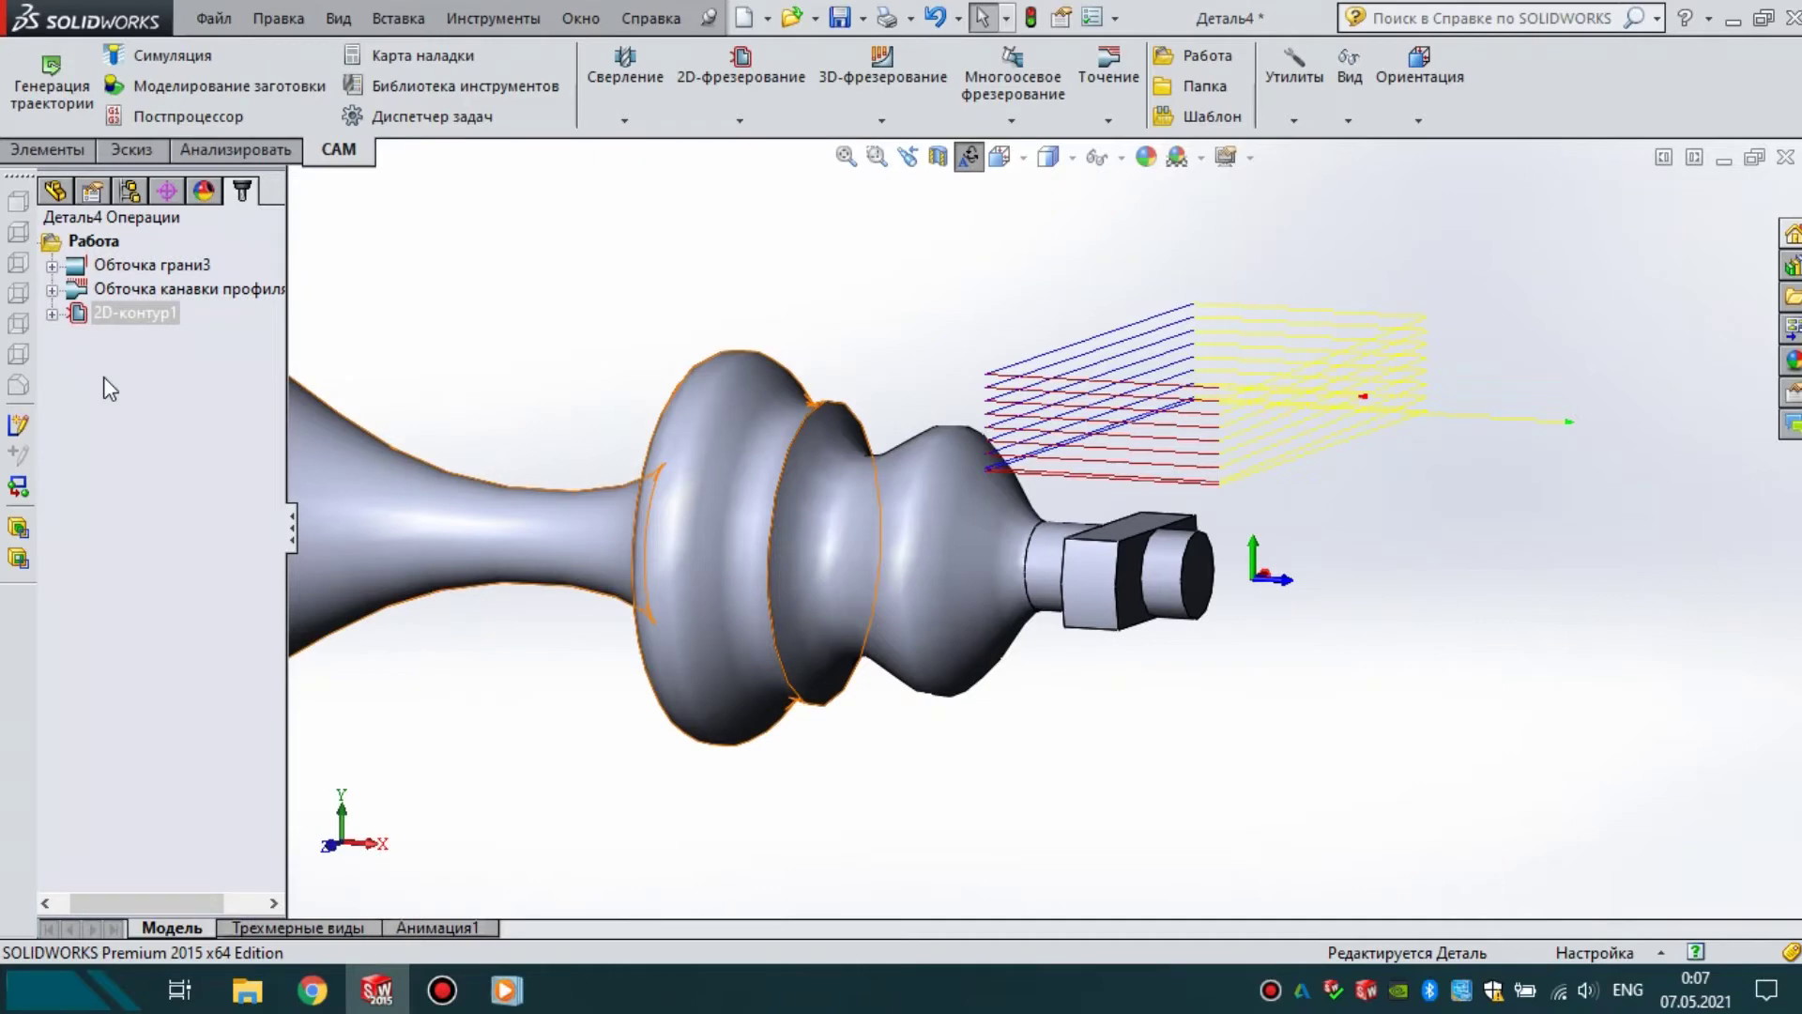
right_click(137, 313)
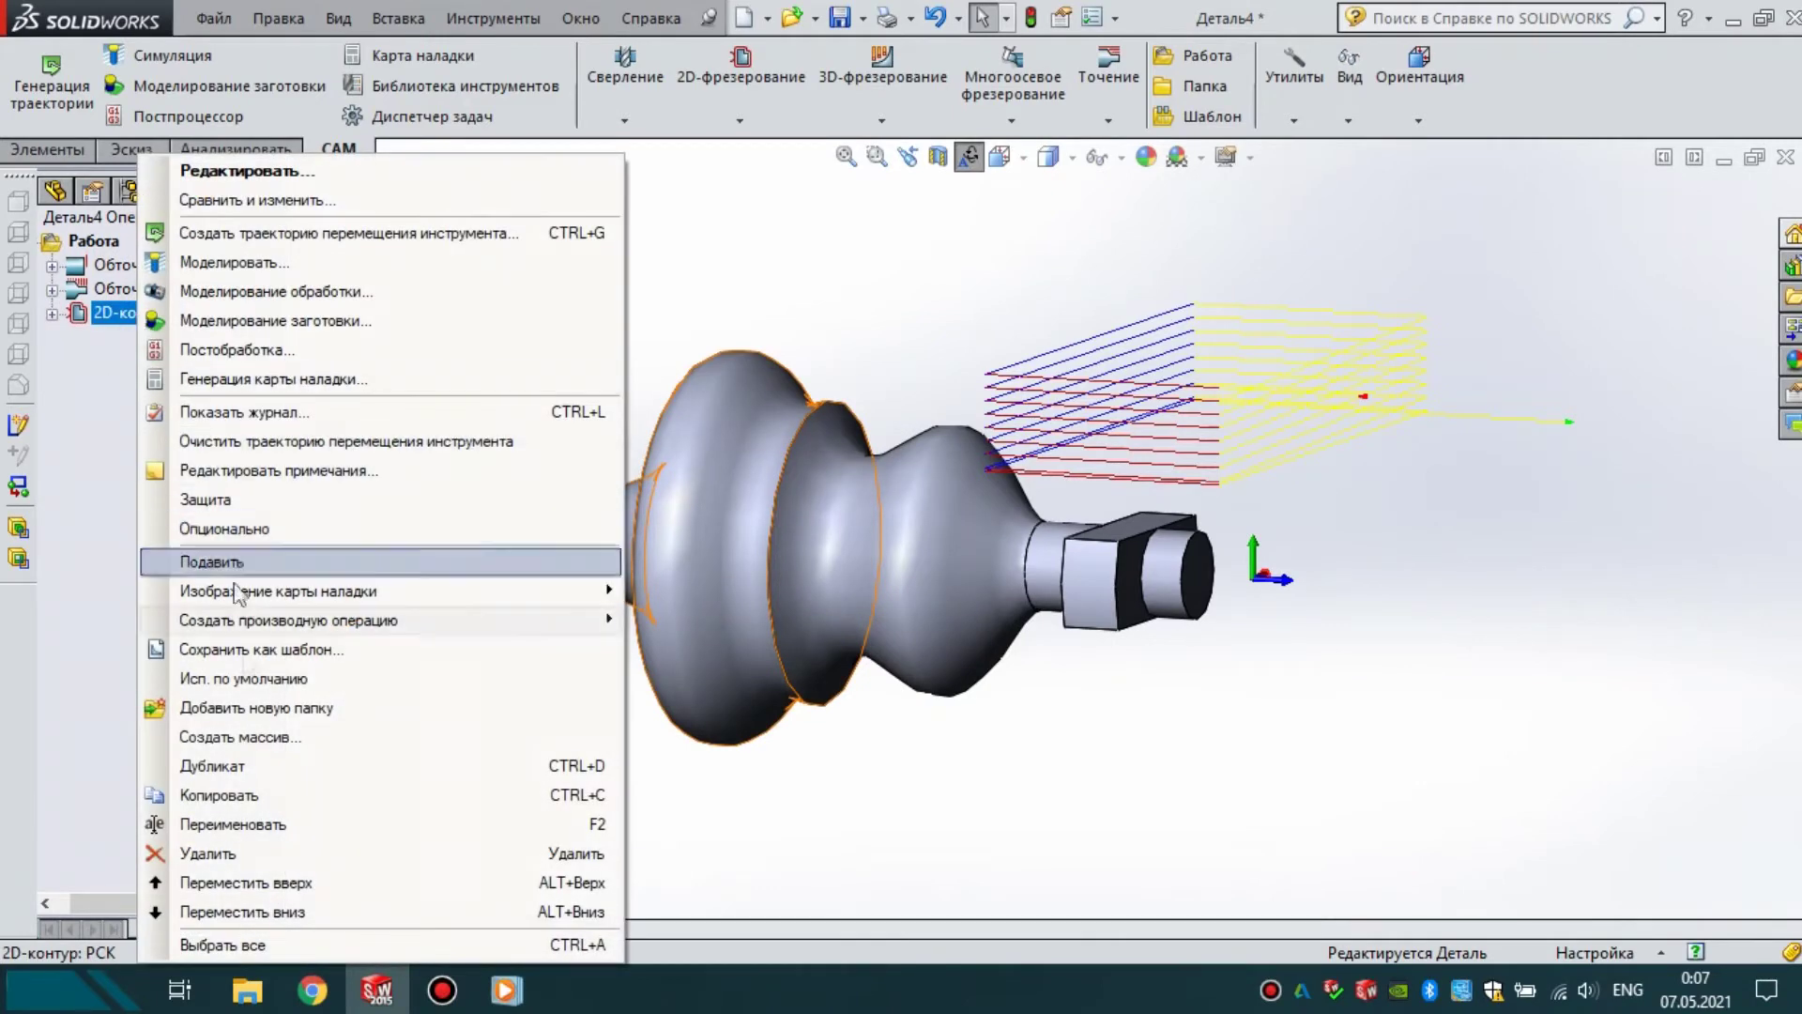
left_click(261, 765)
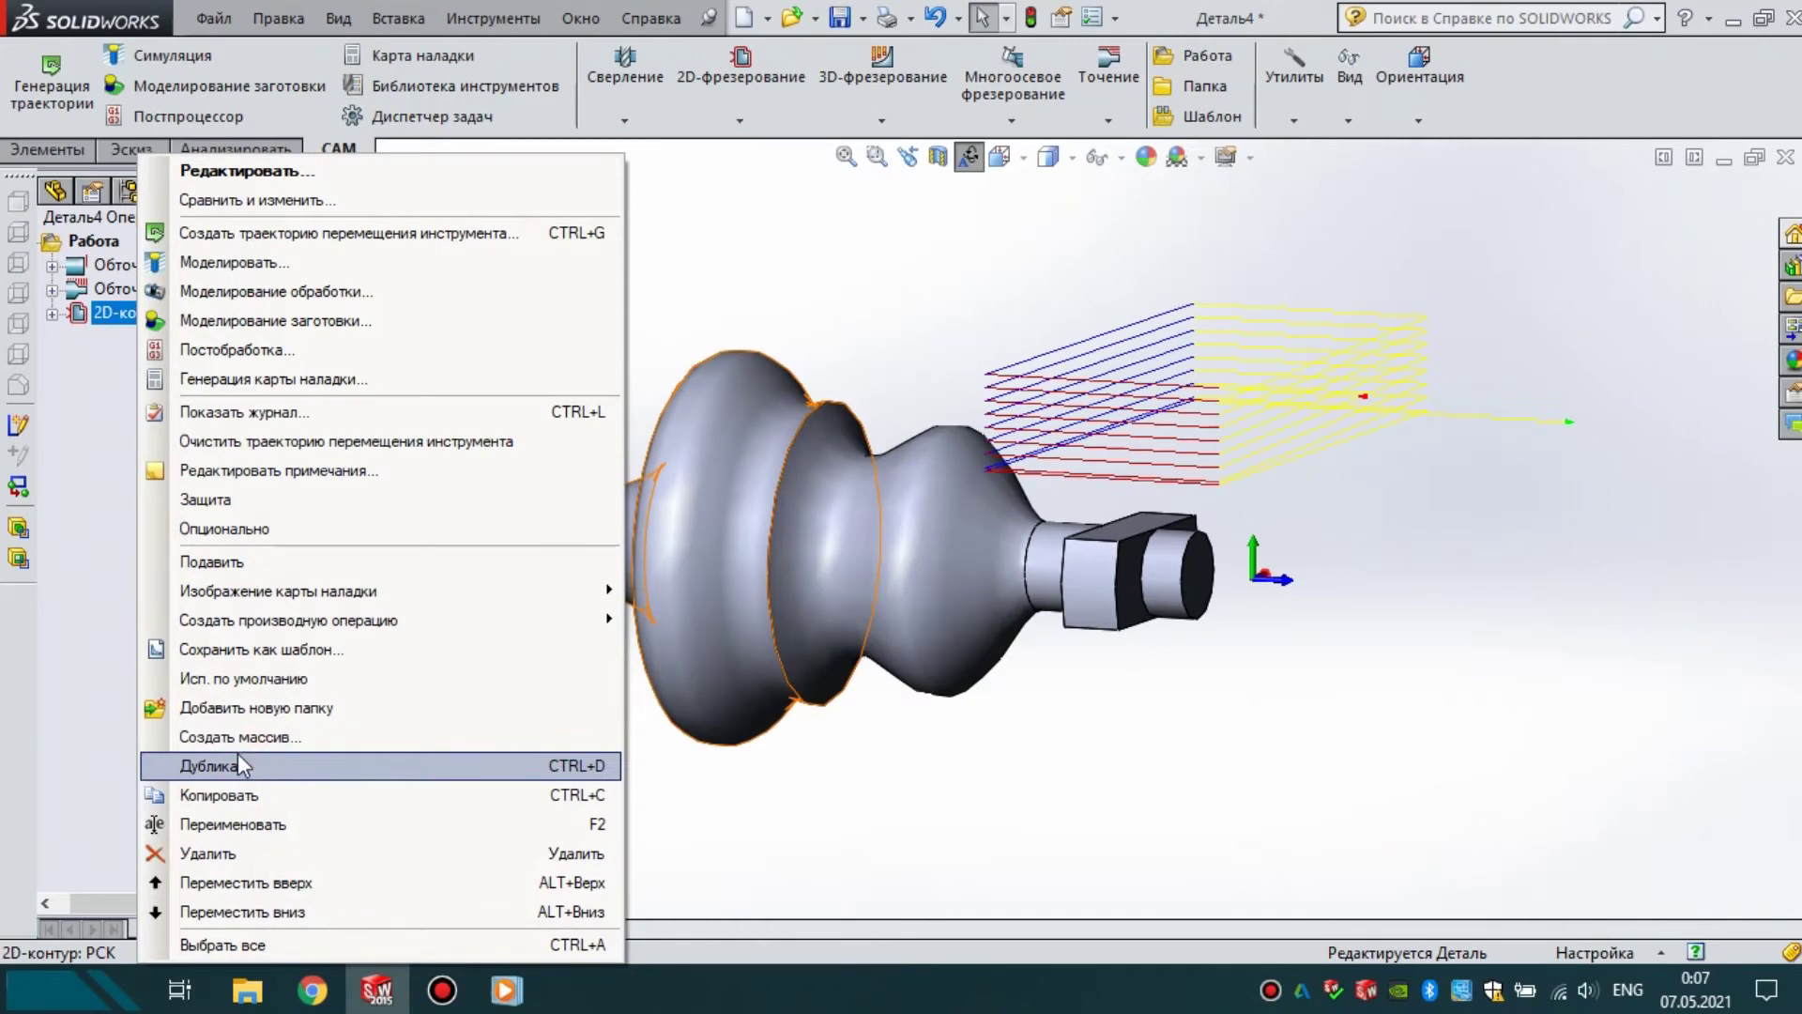
left_click(132, 337)
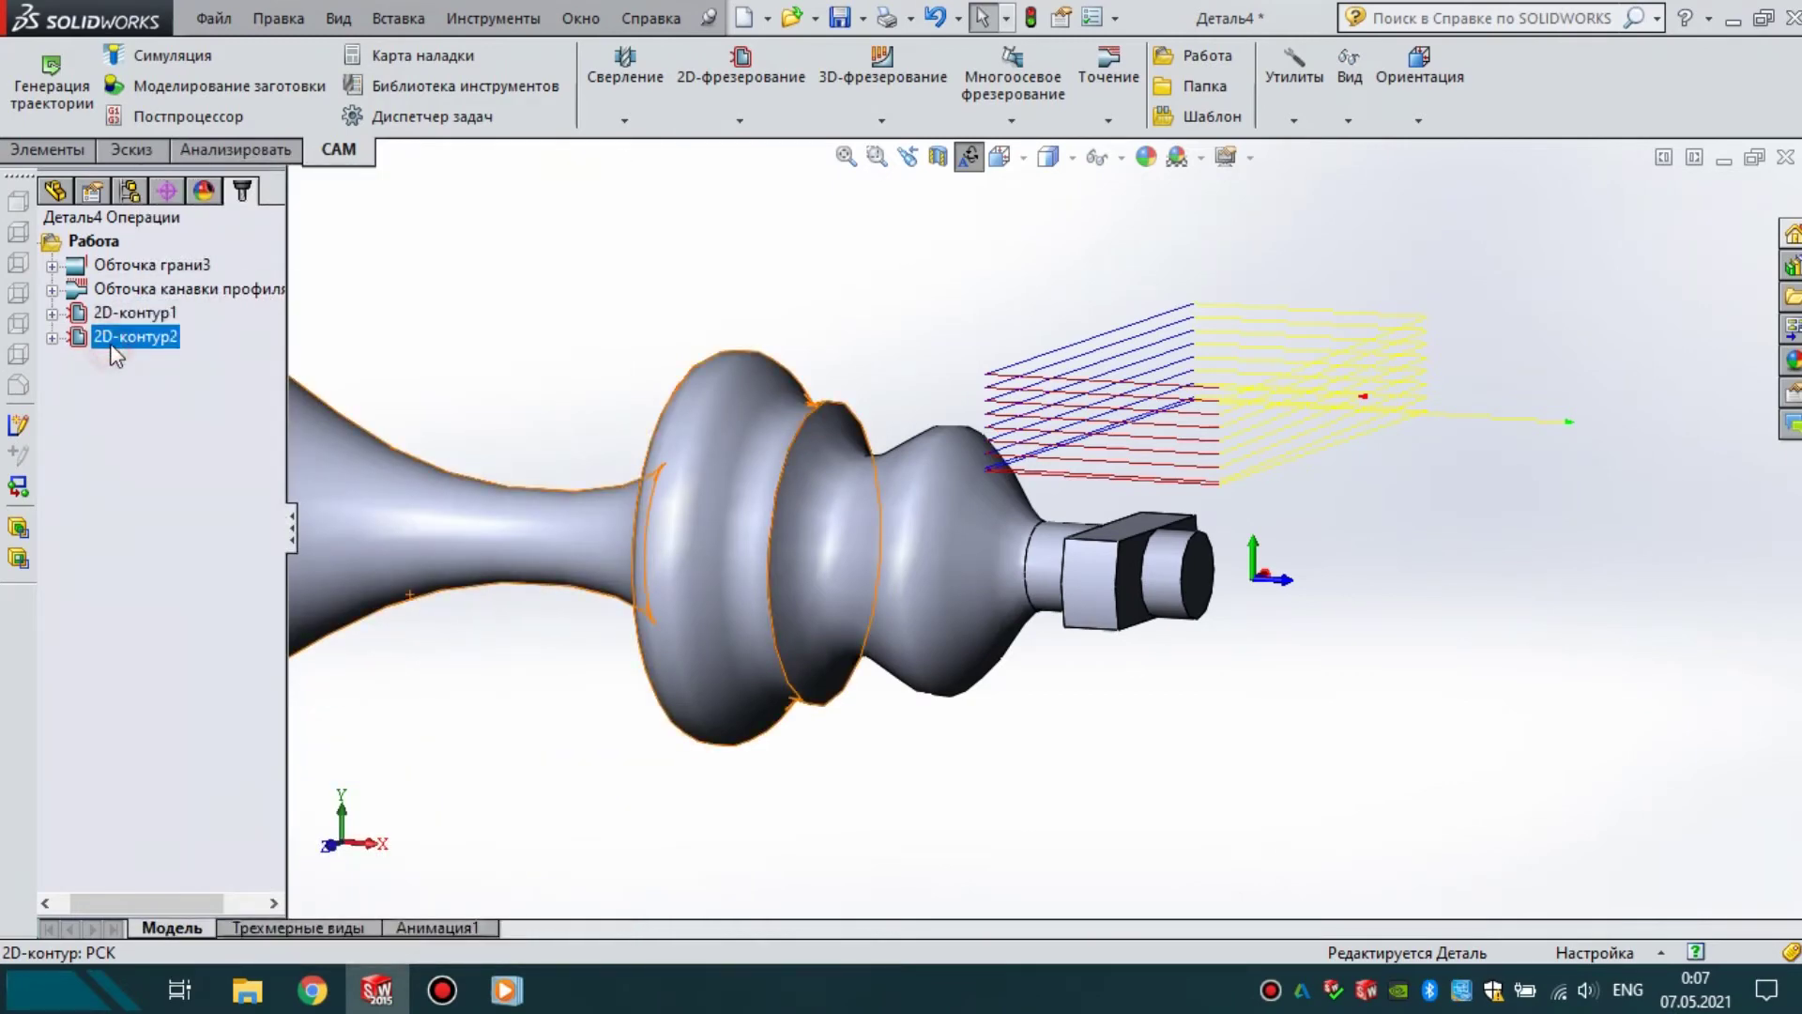
- Open the duplicated 2D contour operation for editing and remove both edges from its contour selection
right_click(117, 344)
left_click(229, 167)
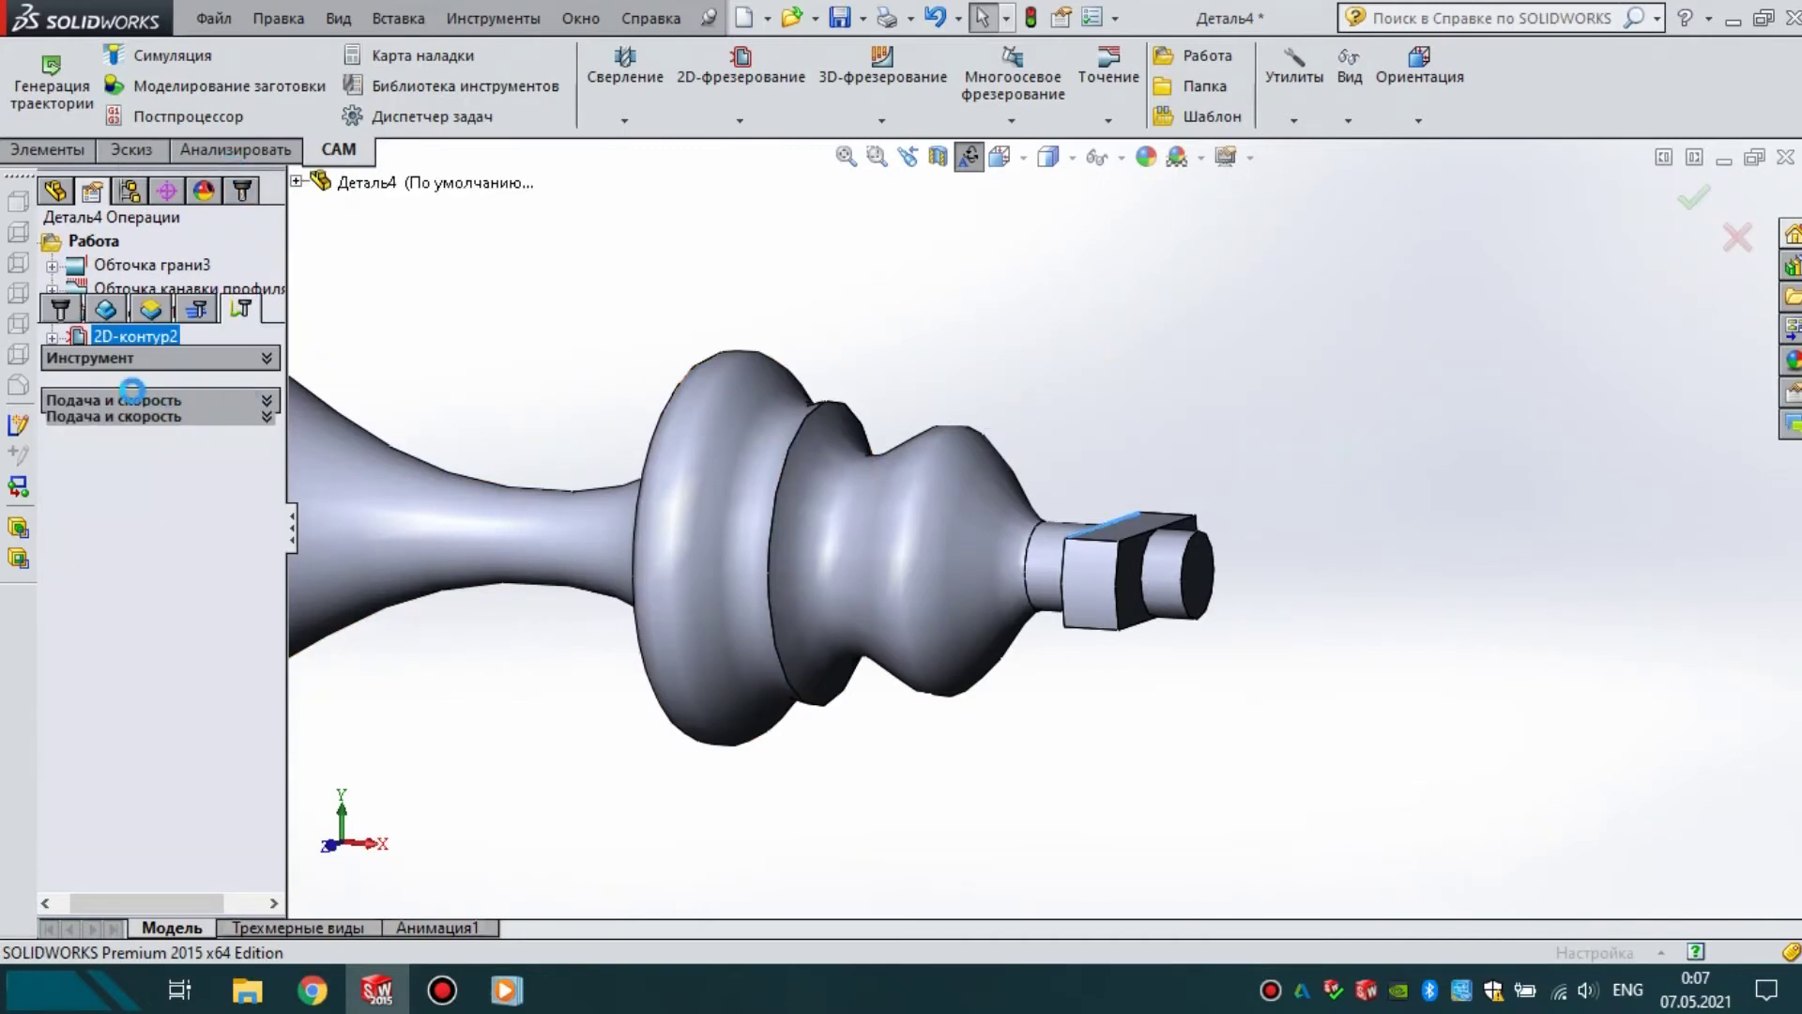
left_click(105, 309)
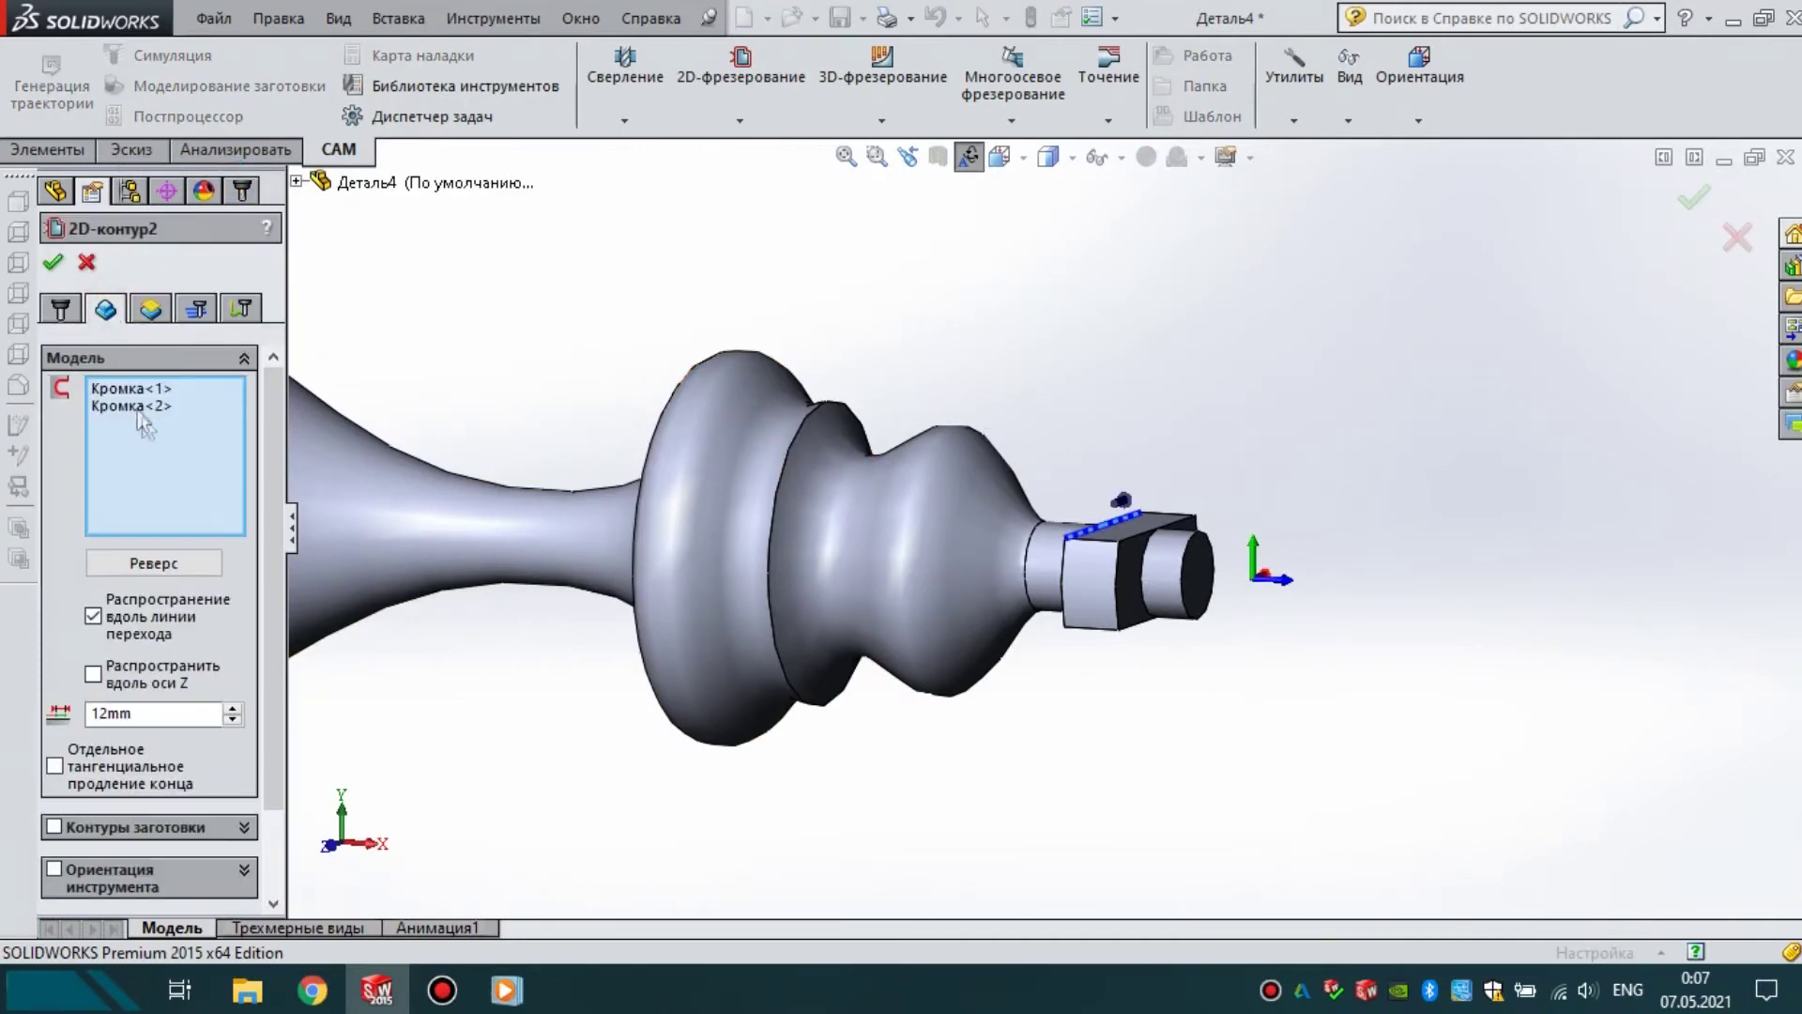
key("Delete")
key("Delete")
- Choose both segments of the cross bar's lower inner edge as the duplicate's contour and accept the operation
middle_click_drag(1110, 554, 1080, 605)
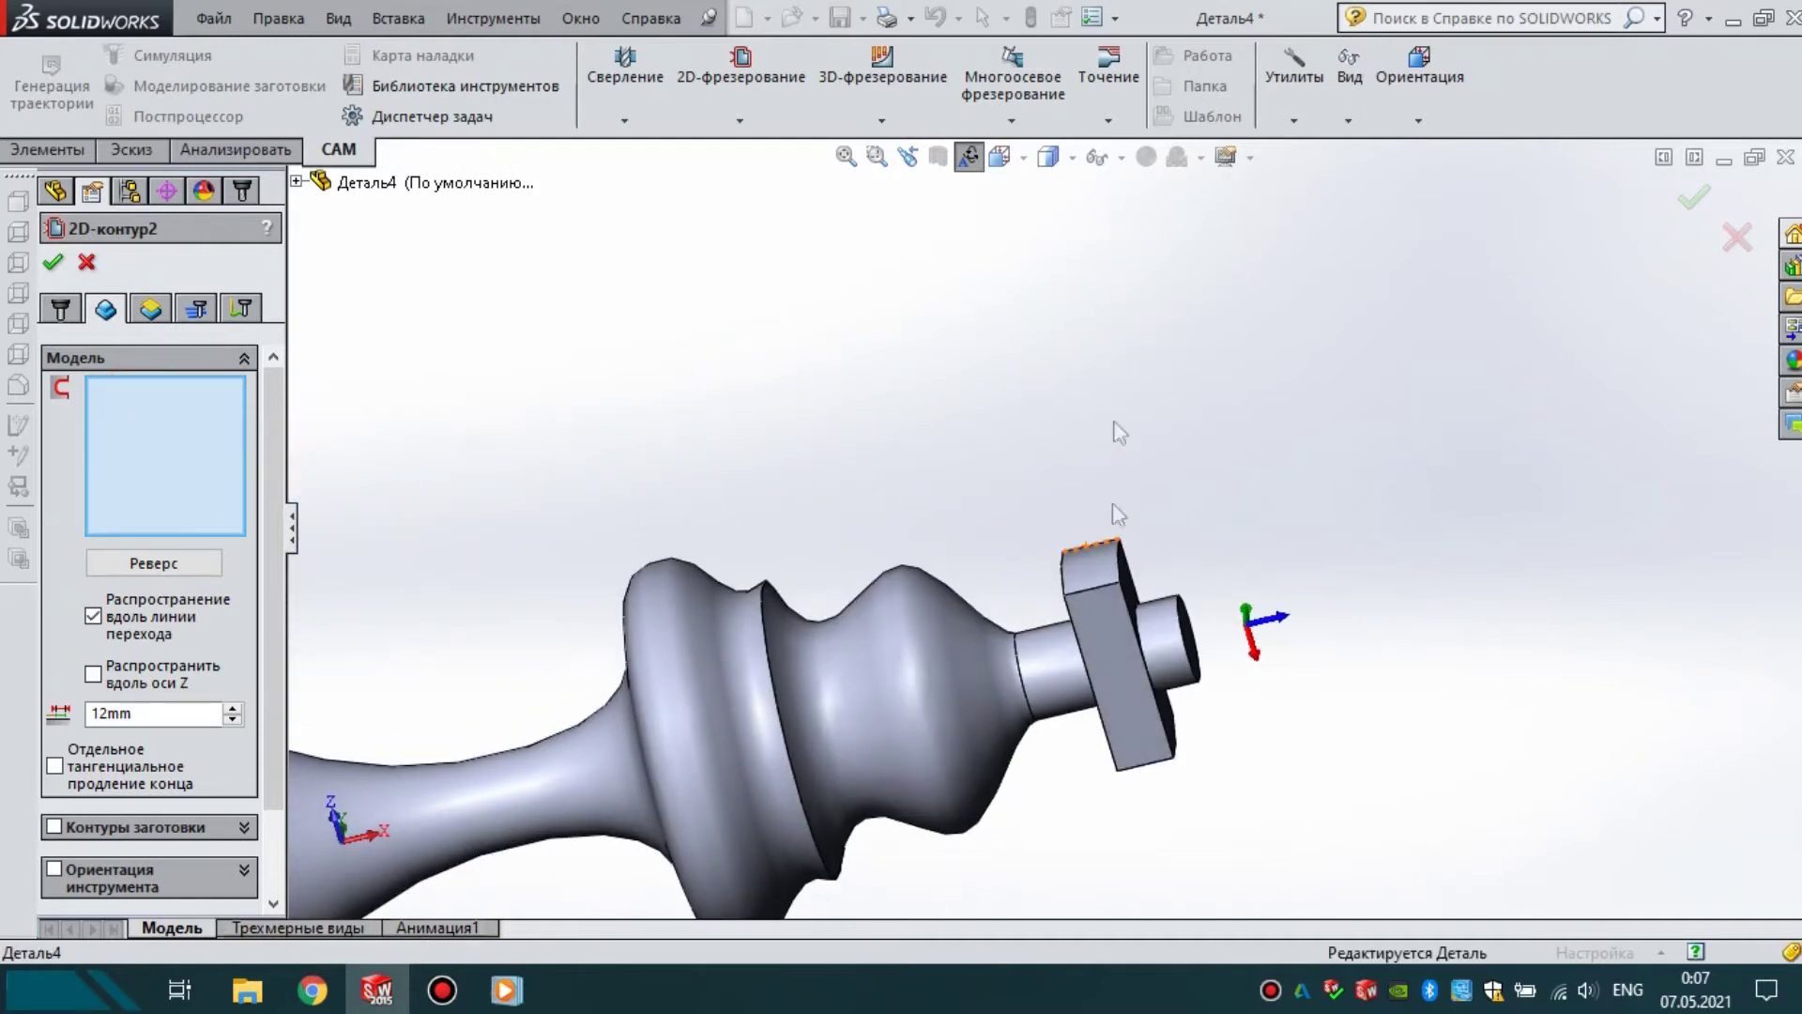
left_click(1072, 620)
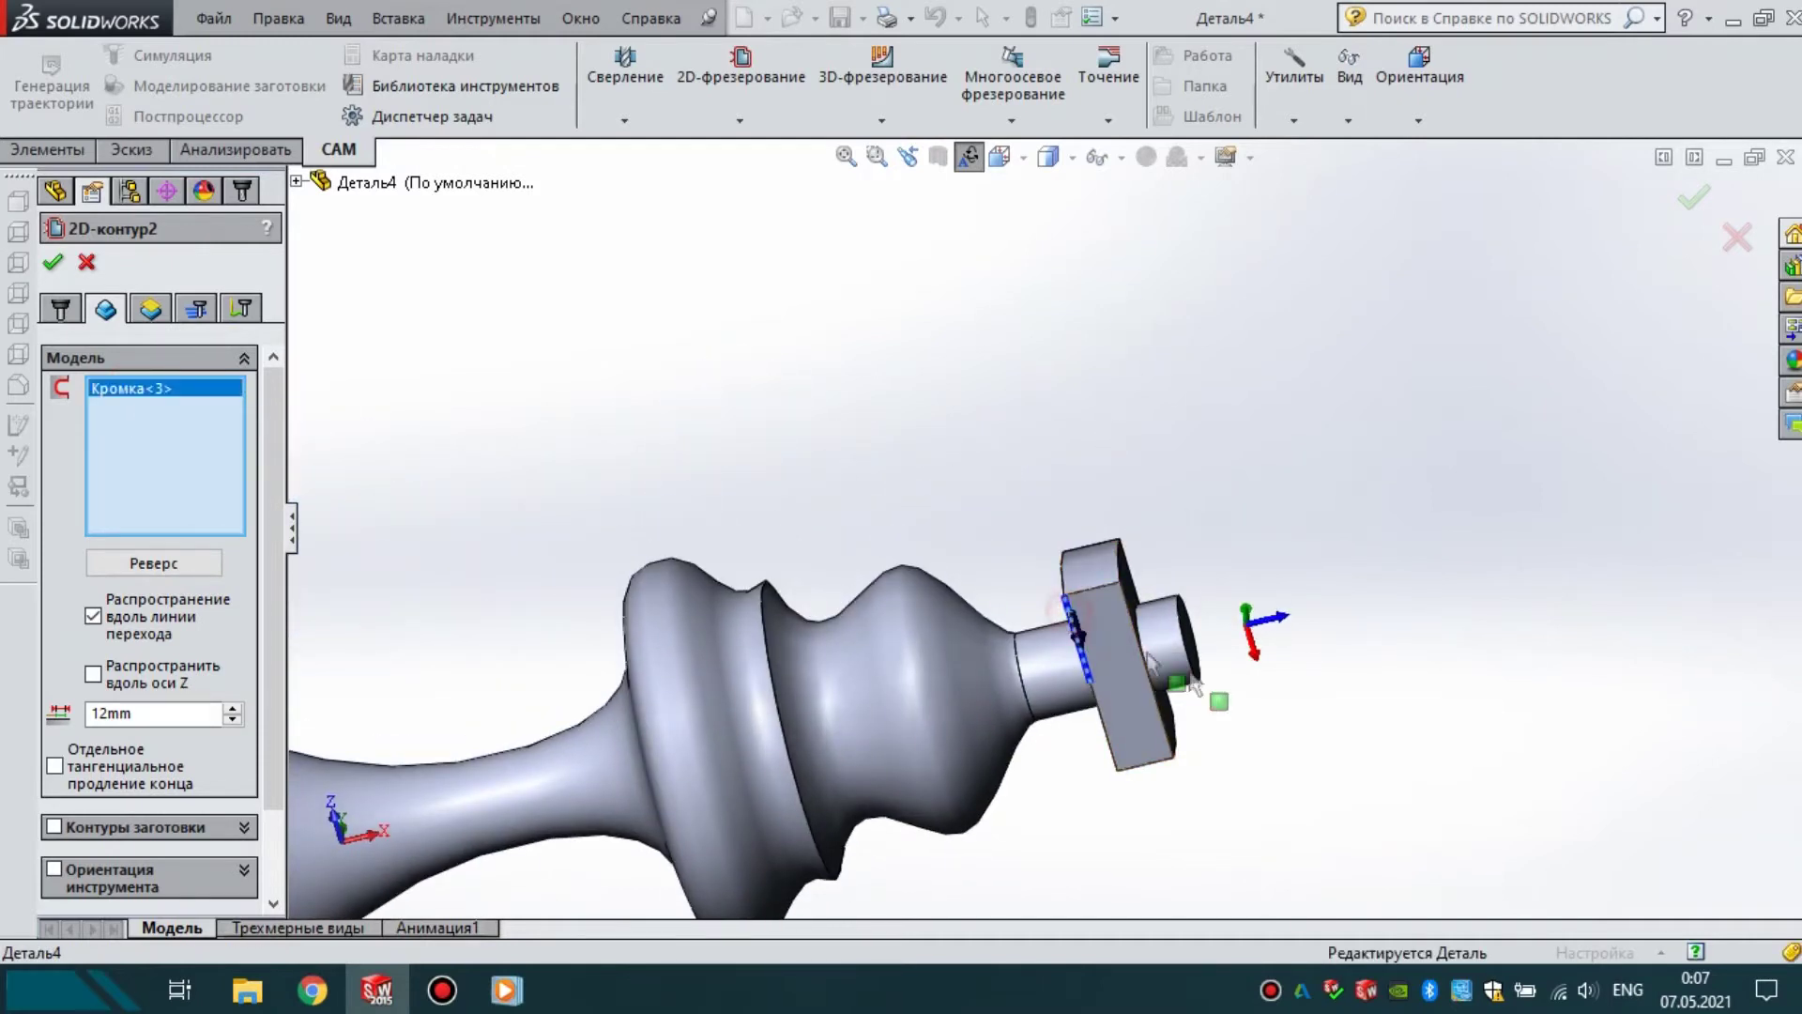
left_click(1110, 736)
middle_click_drag(1110, 741, 905, 427)
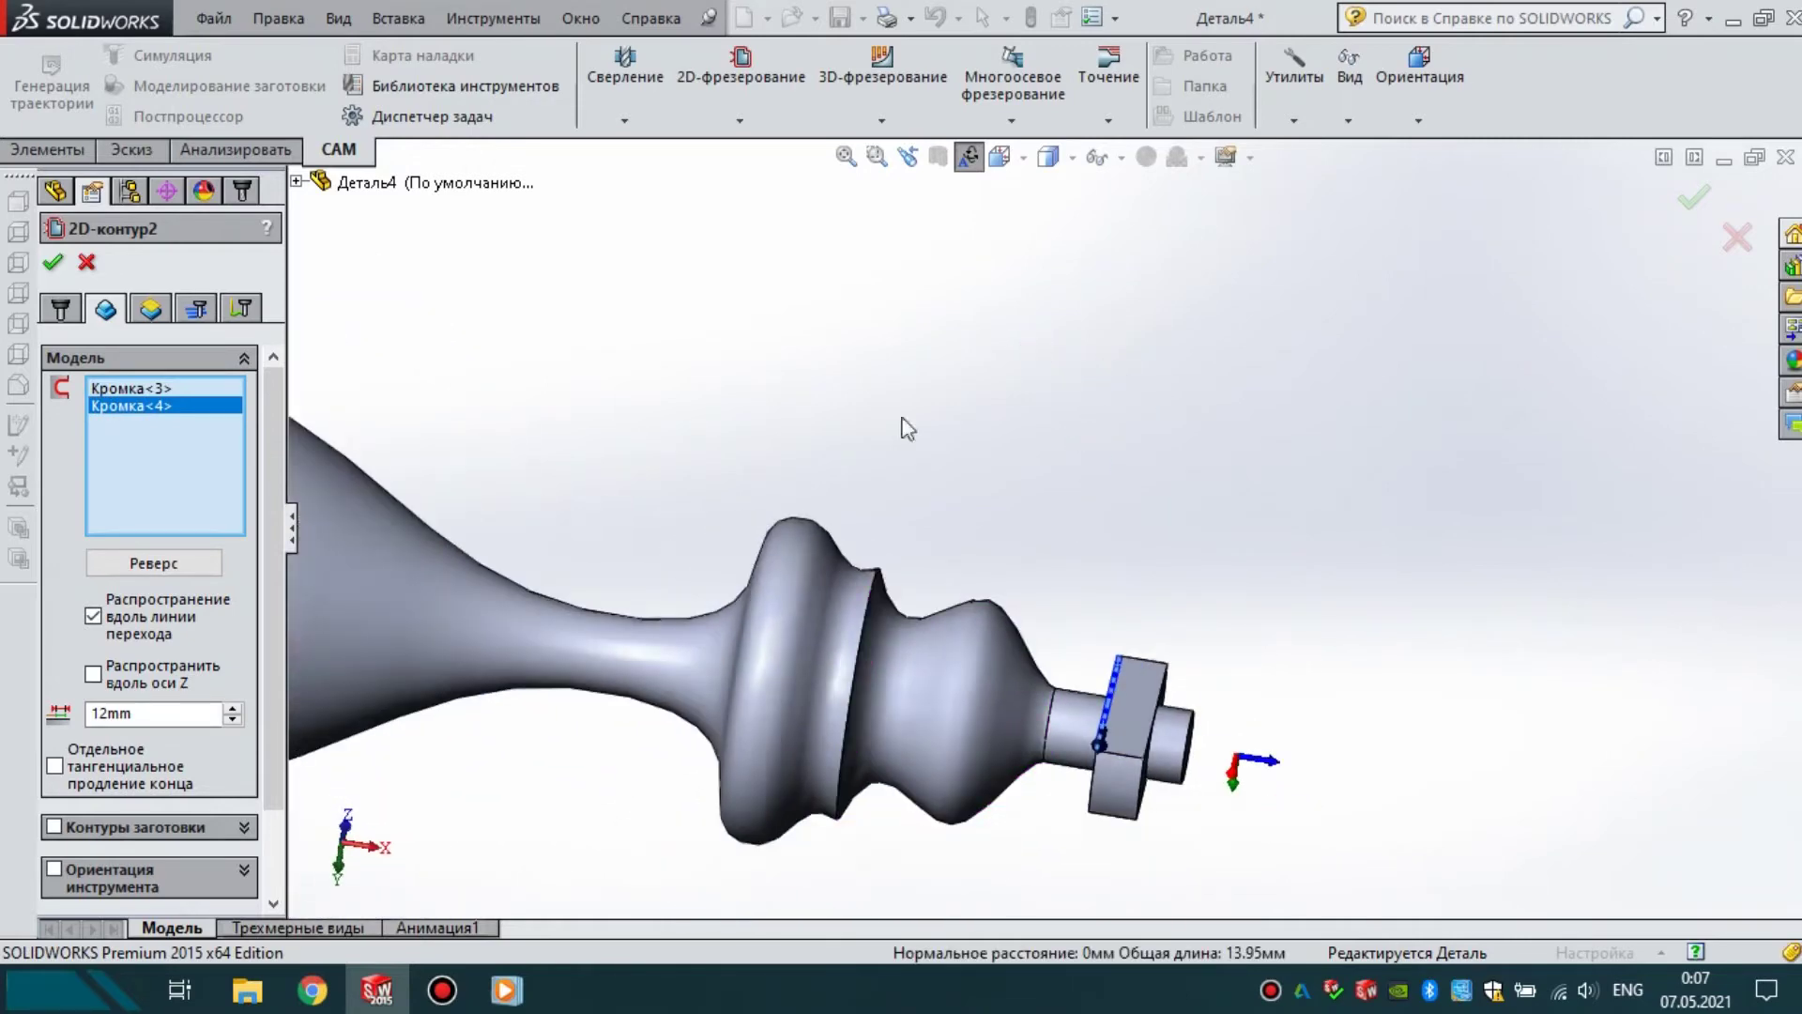
left_click(52, 263)
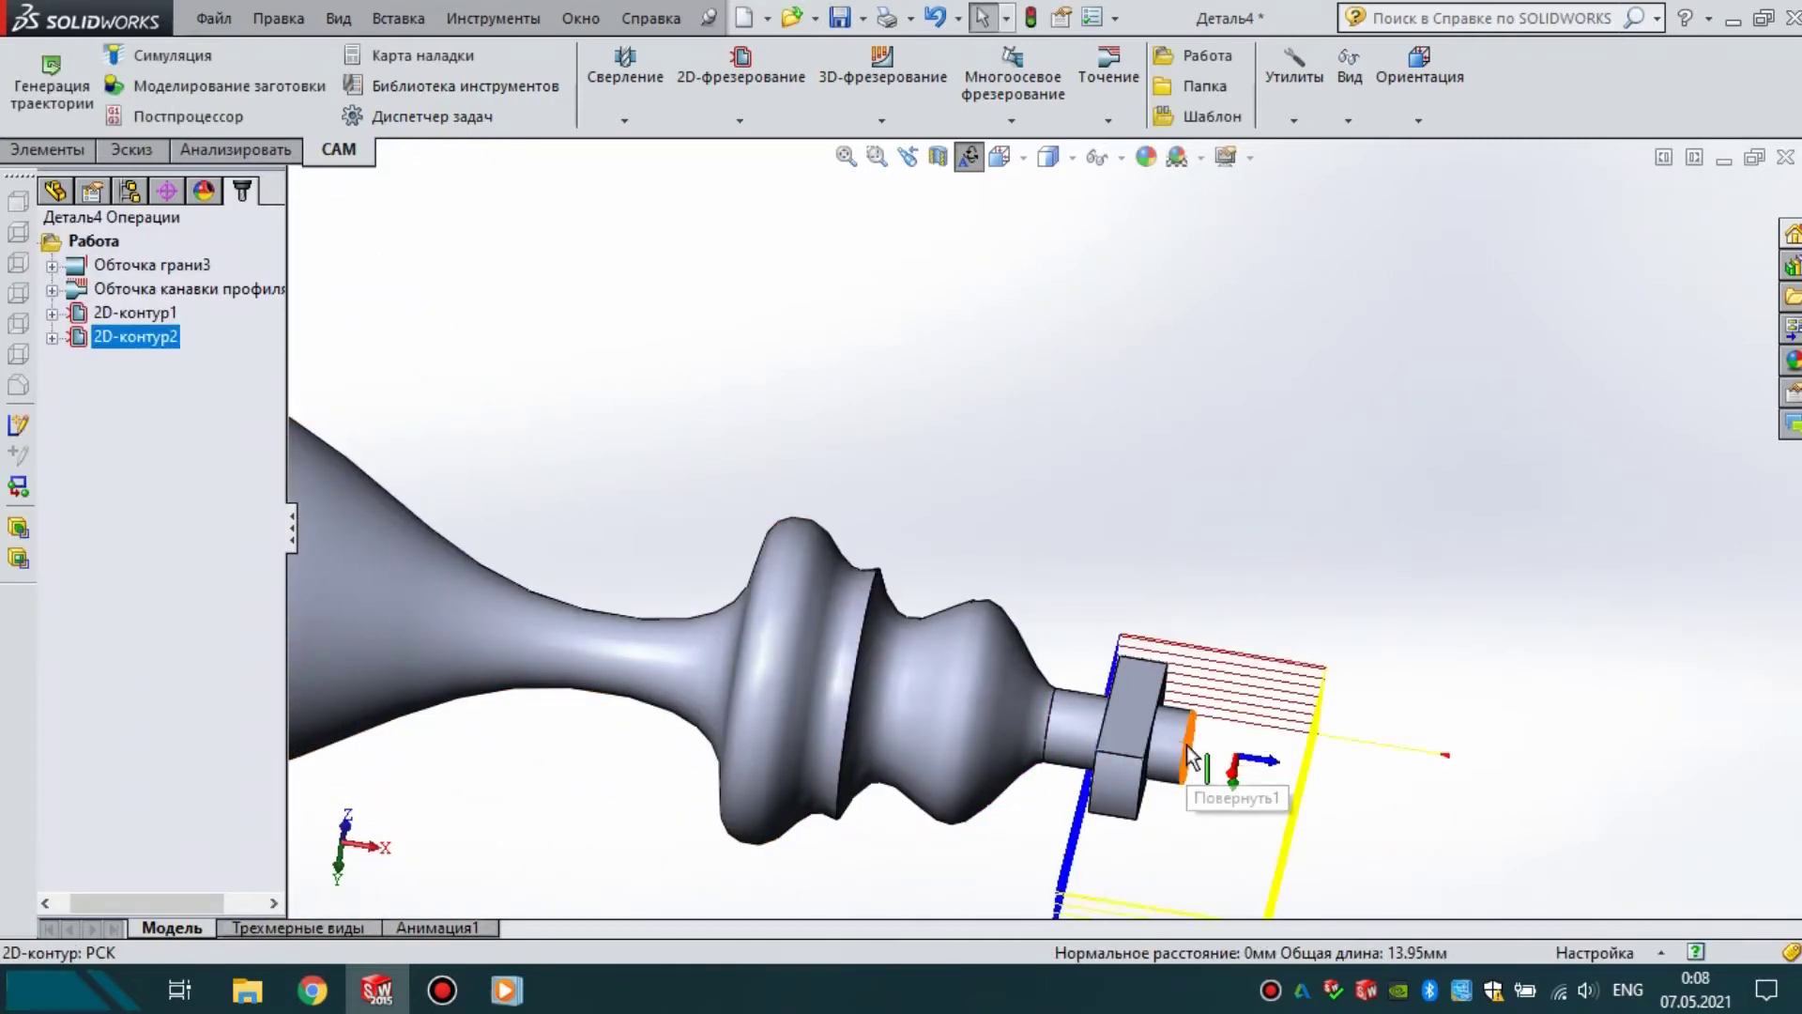
- Edit the second 2D contour operation, reverse the direction of its selected contour and accept it
middle_click_drag(1187, 756, 403, 566)
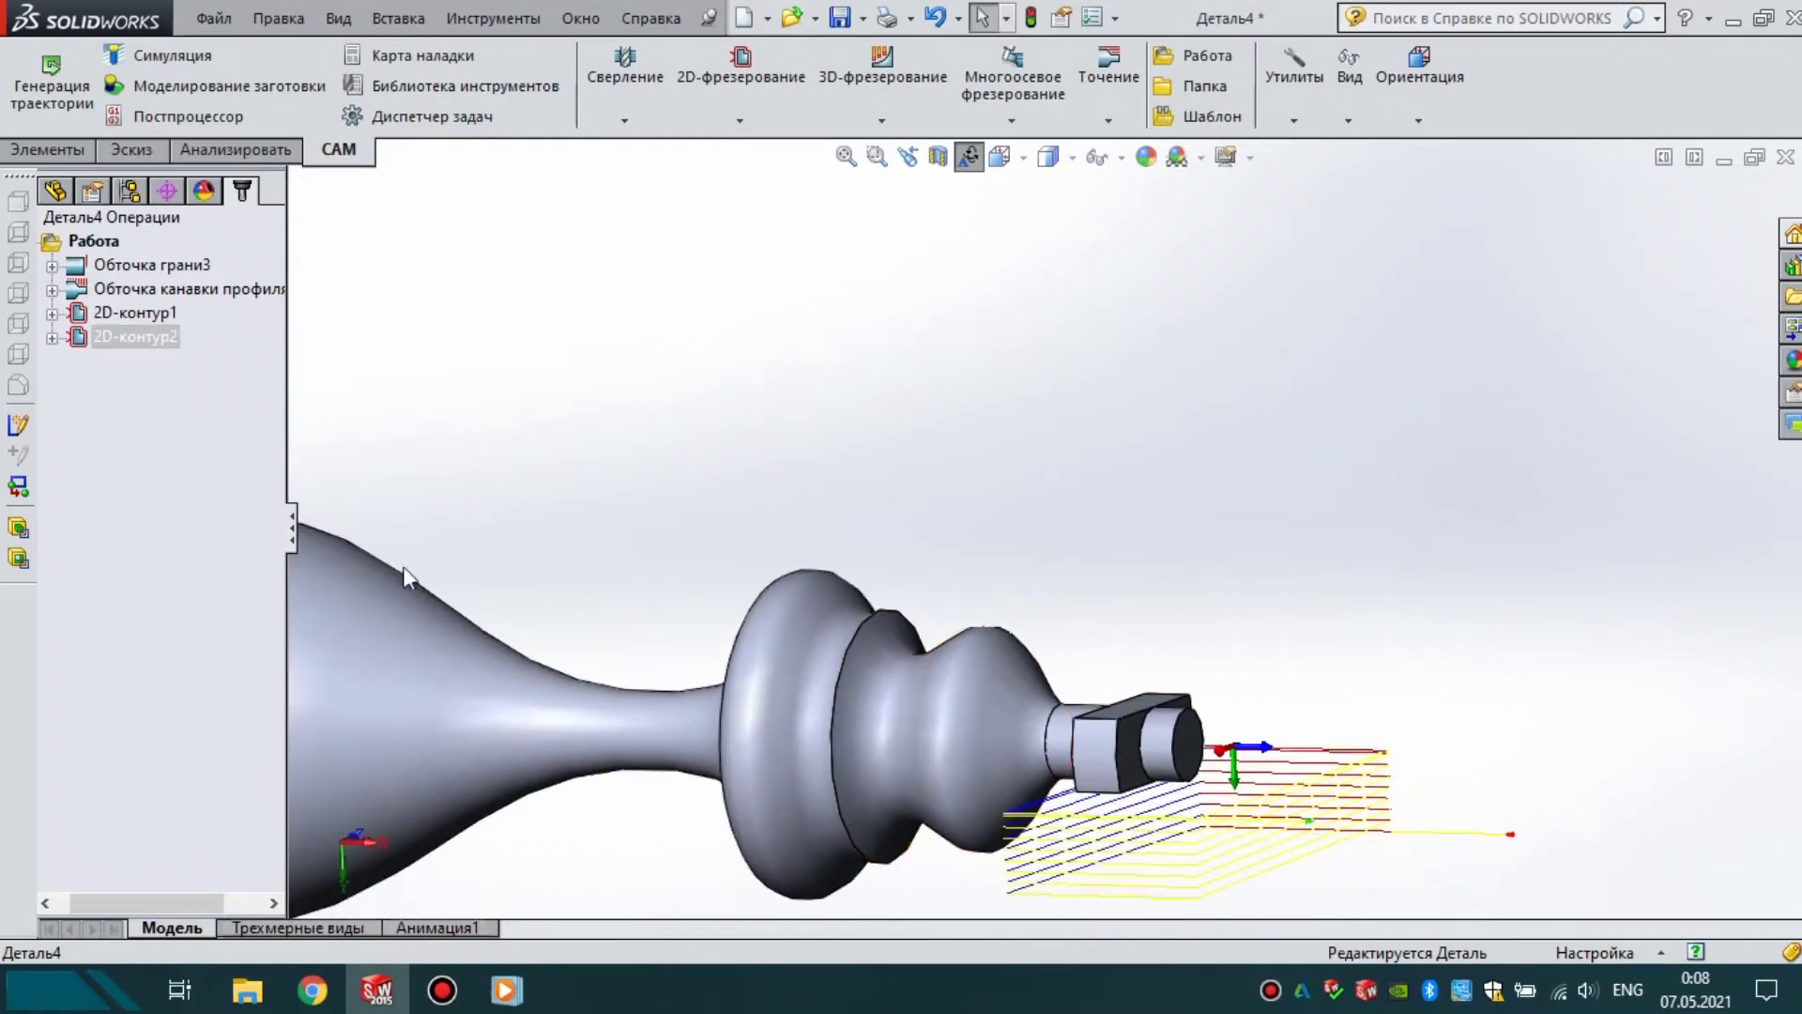
right_click(106, 349)
left_click(178, 168)
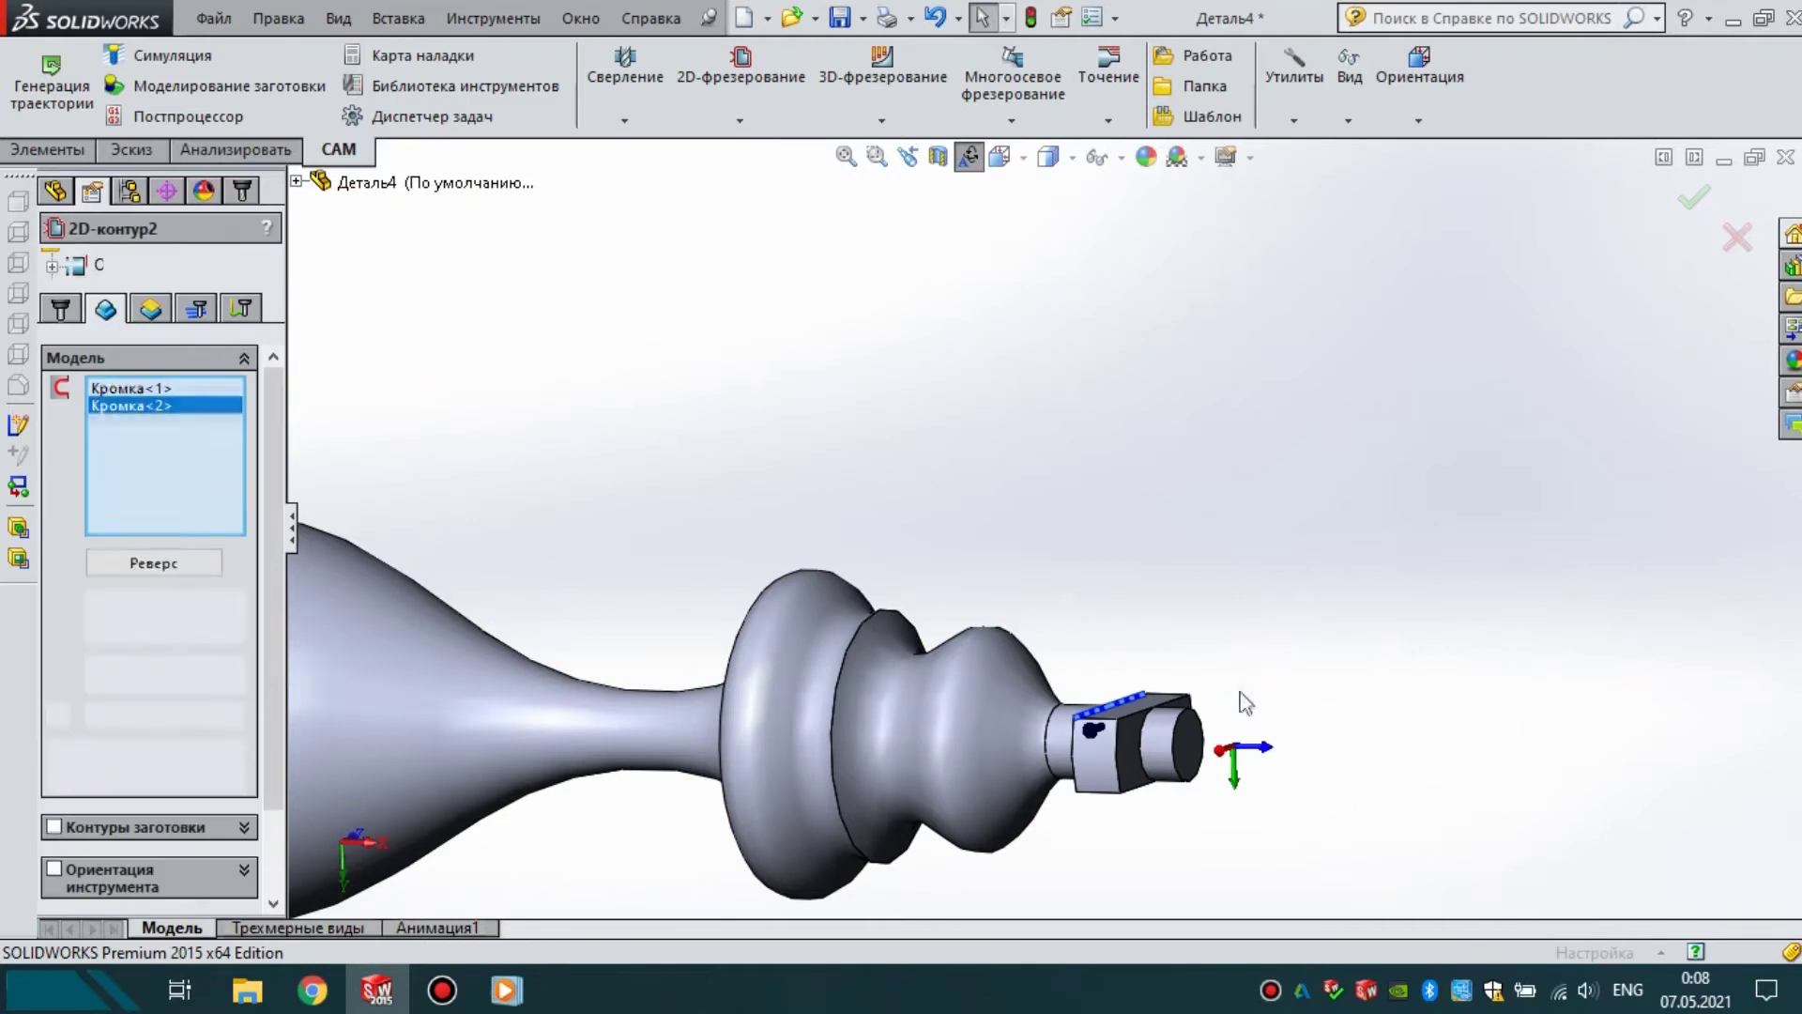
scroll(1220, 657, "up", 3)
scroll(1089, 651, "down", 5)
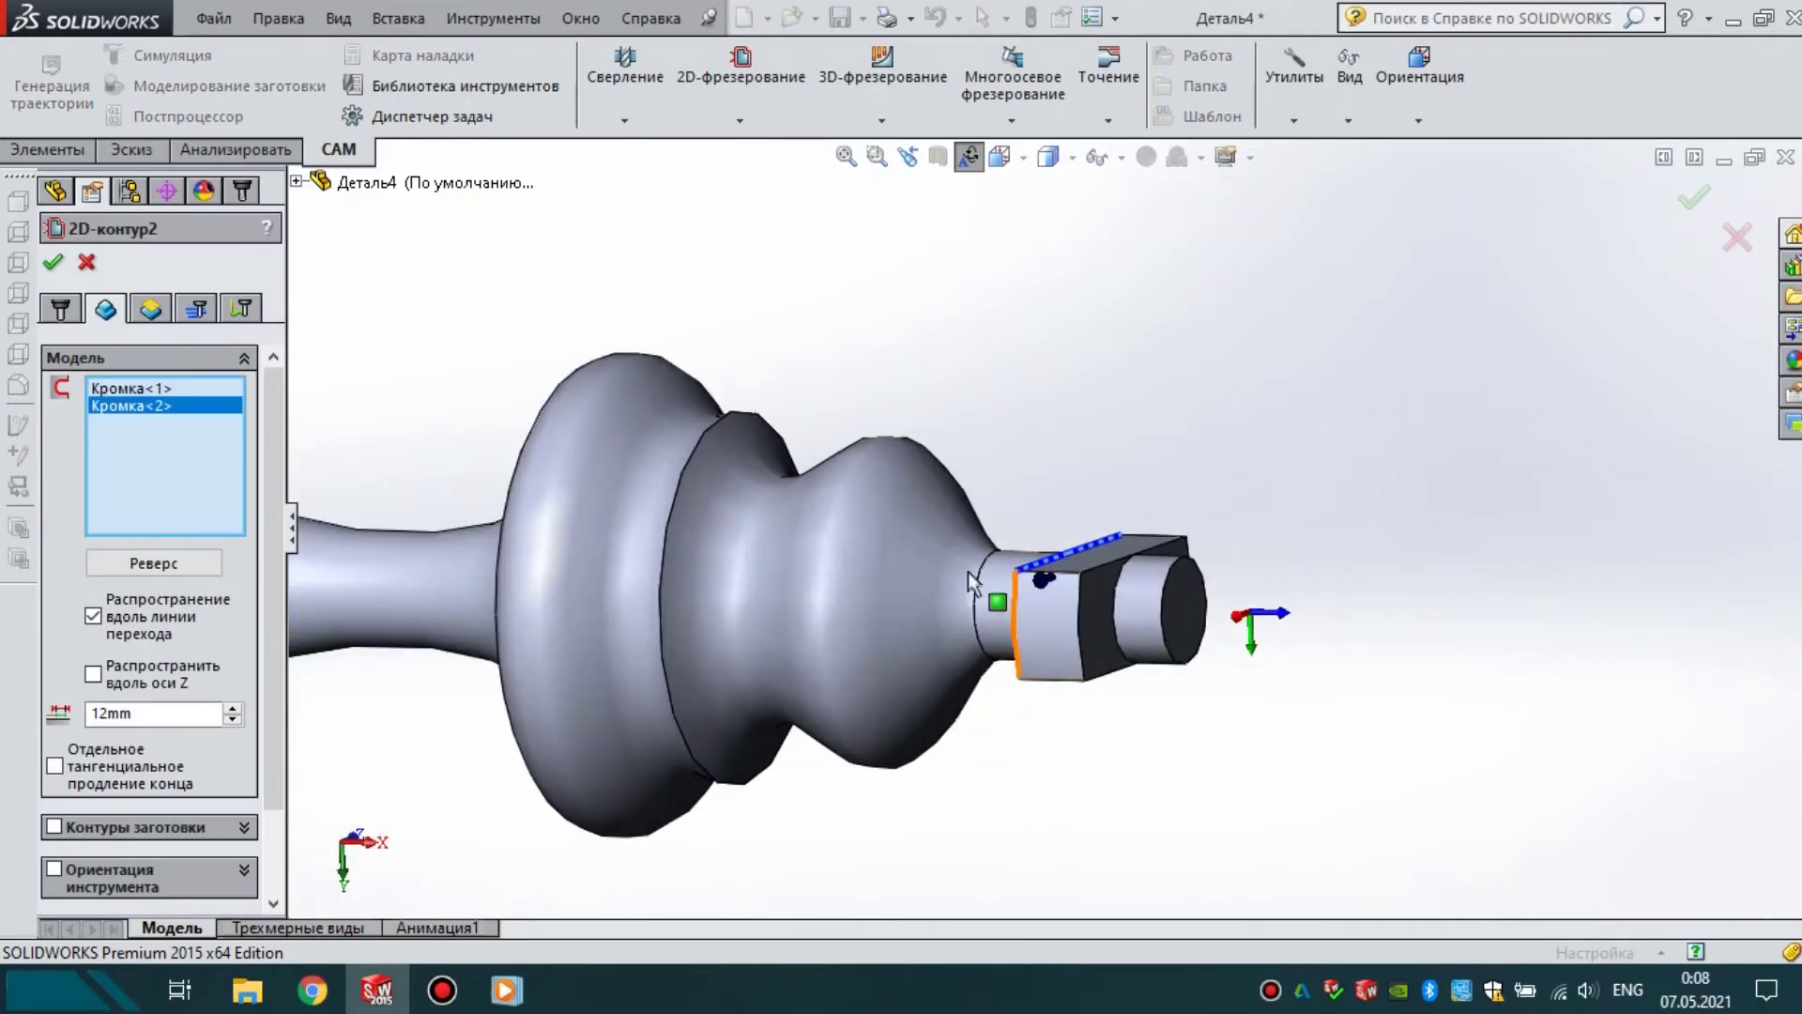
left_click(126, 389)
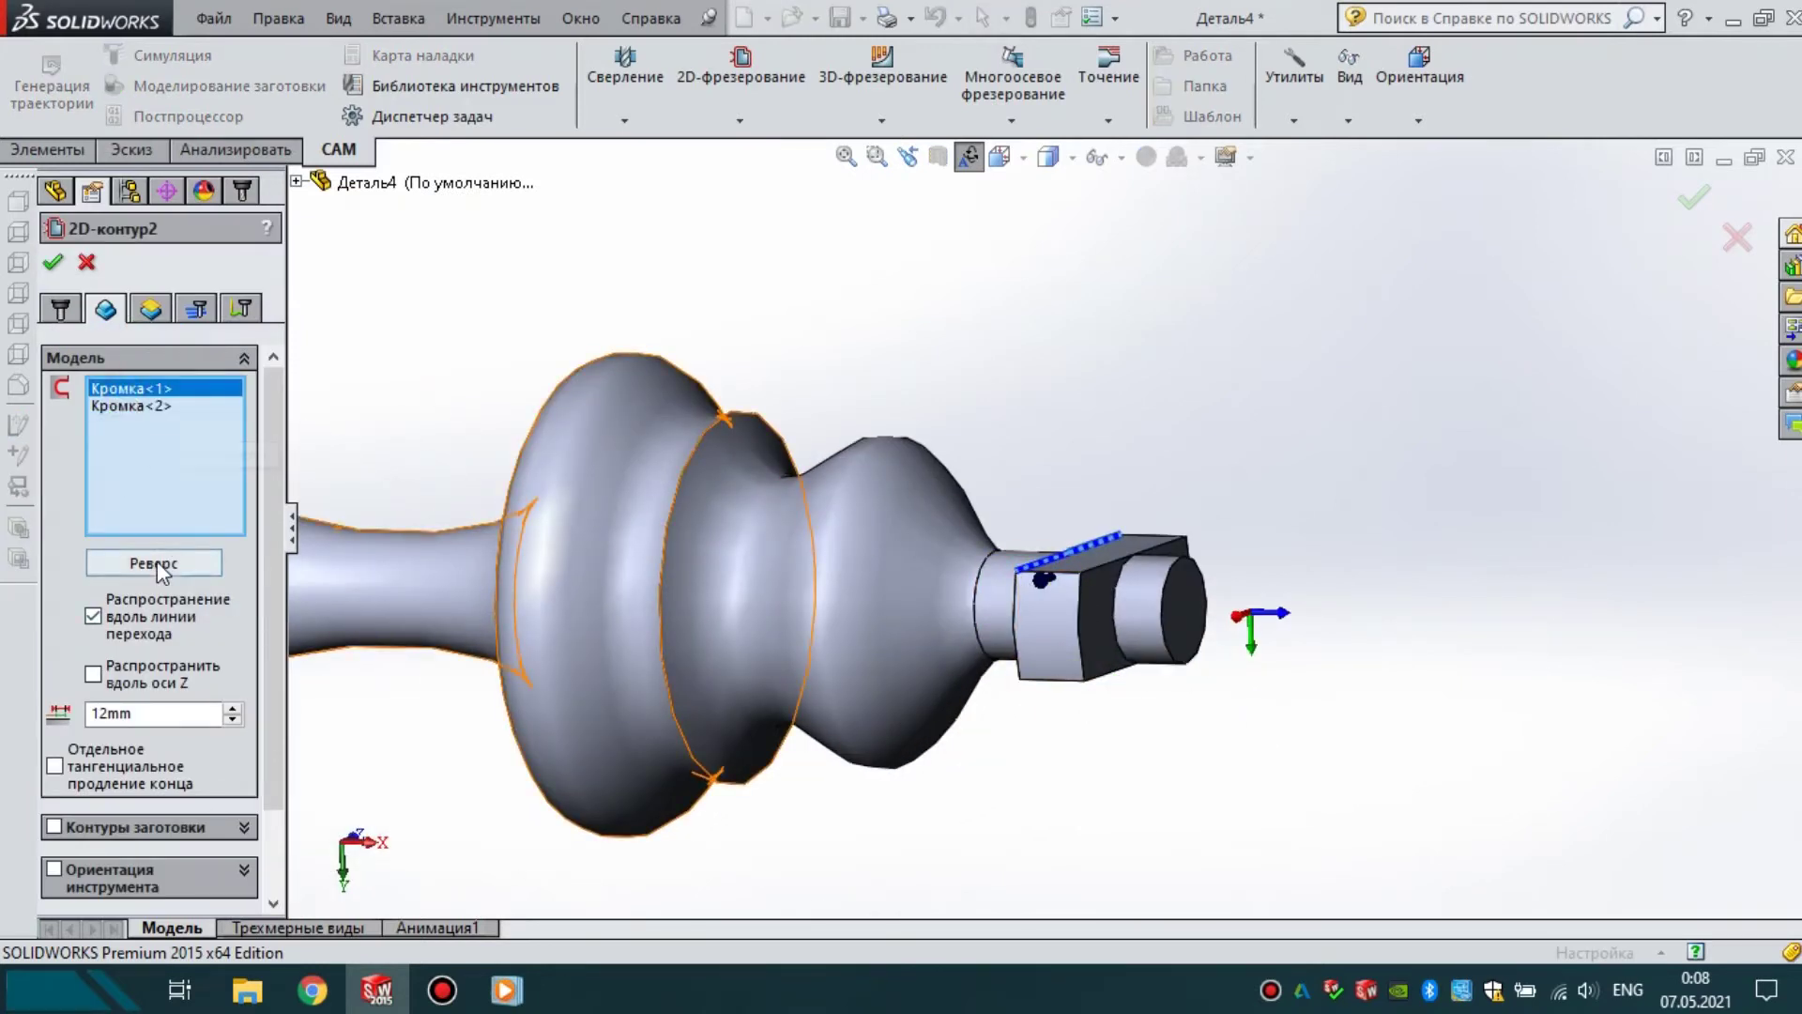
left_click(54, 264)
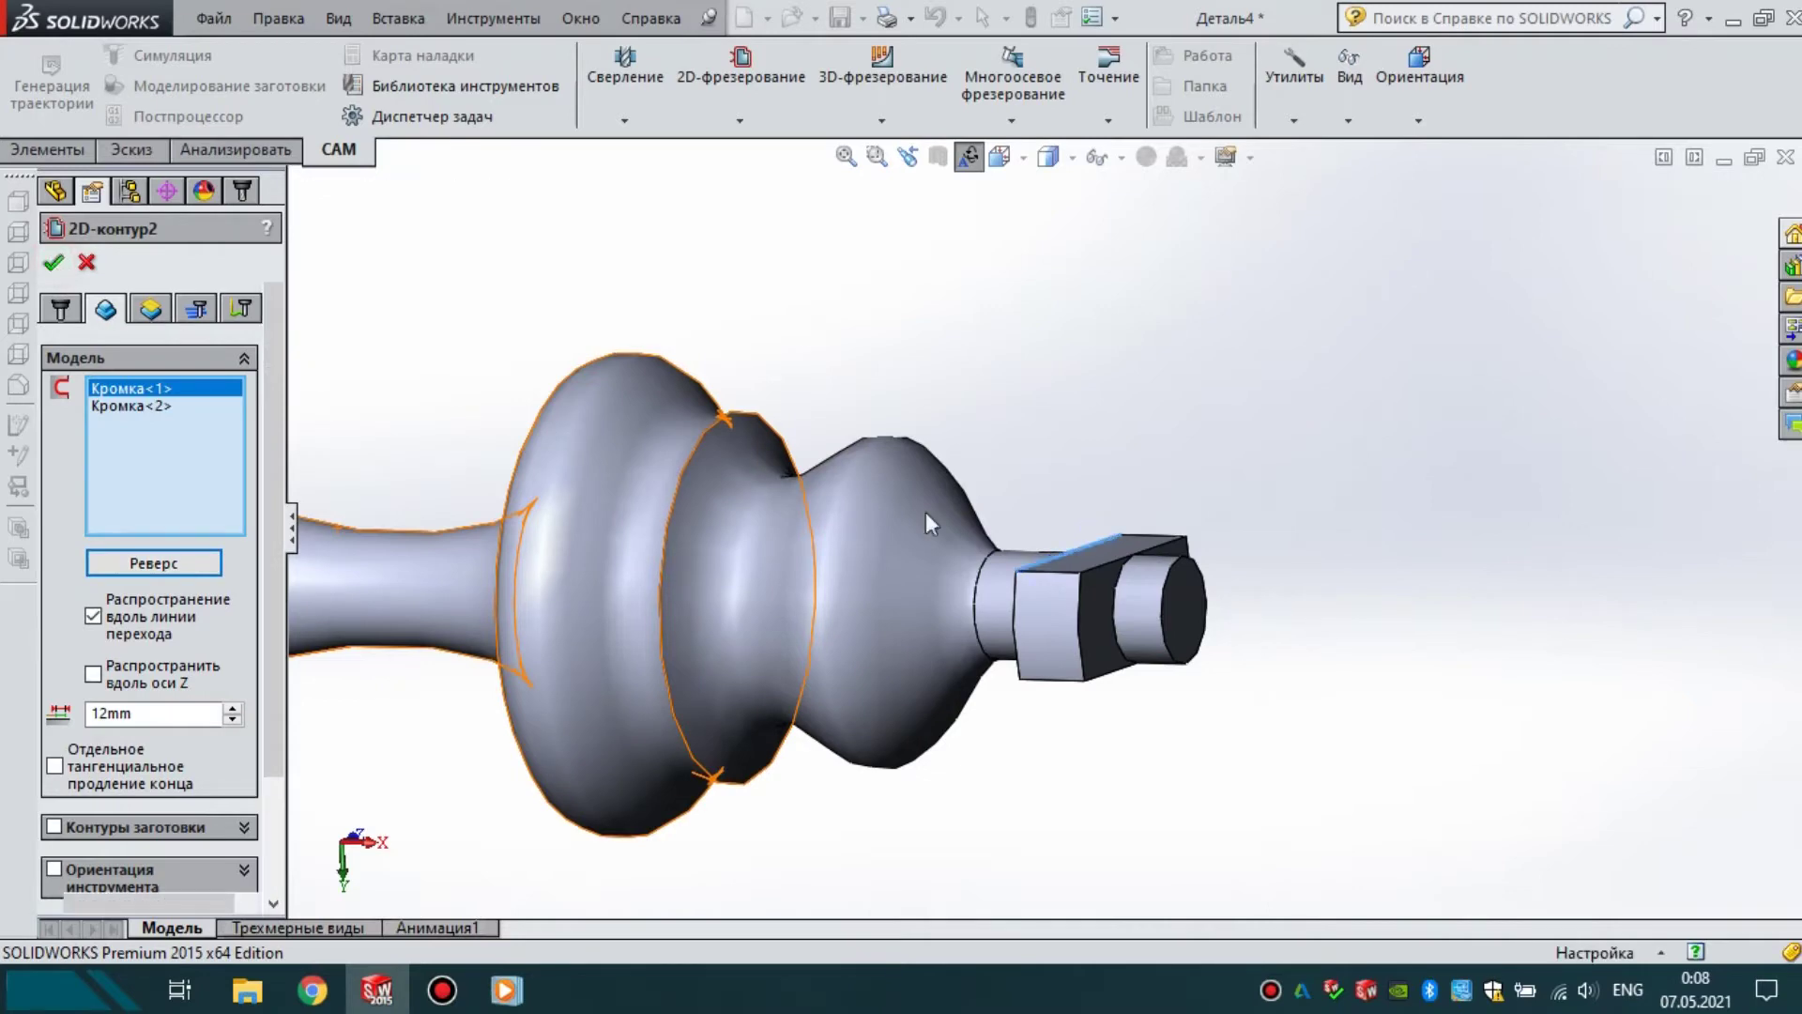
- Edit the first 2D contour operation to use 5 roughing passes (Черновые проходы) and accept it
middle_click_drag(1327, 535, 875, 456)
middle_click_drag(1061, 546, 974, 515)
right_click(122, 318)
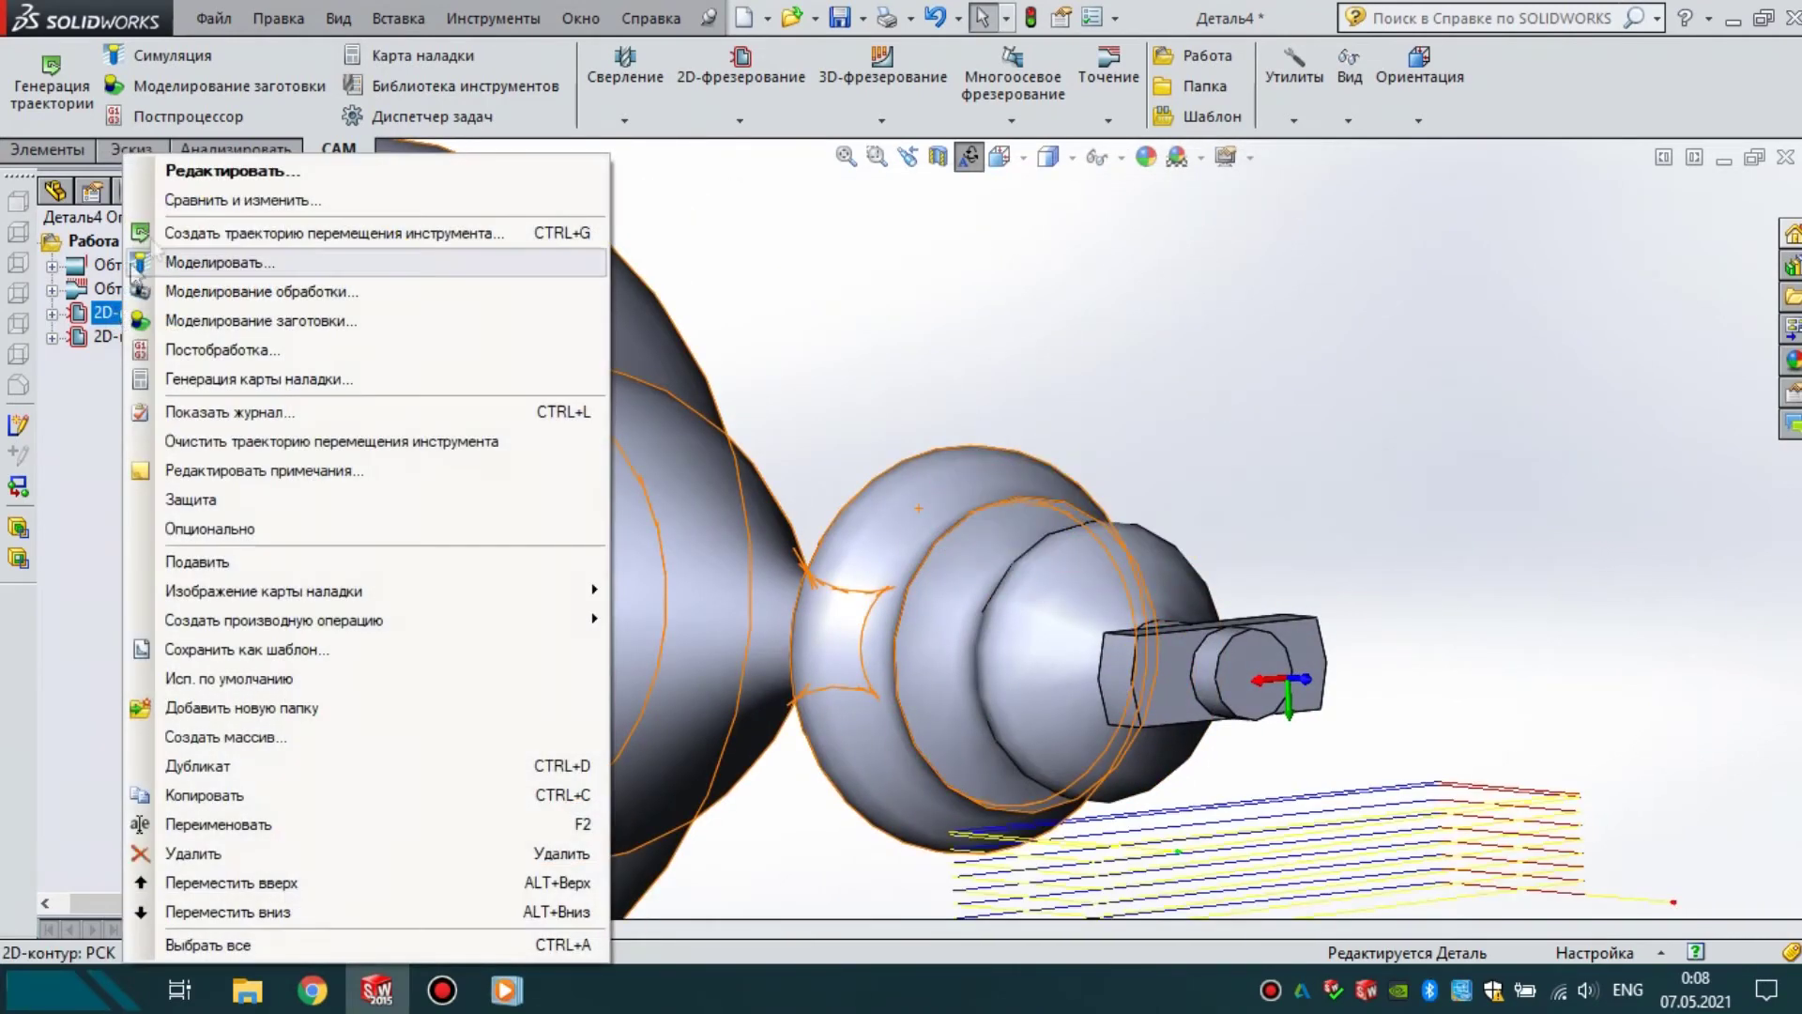
left_click(188, 171)
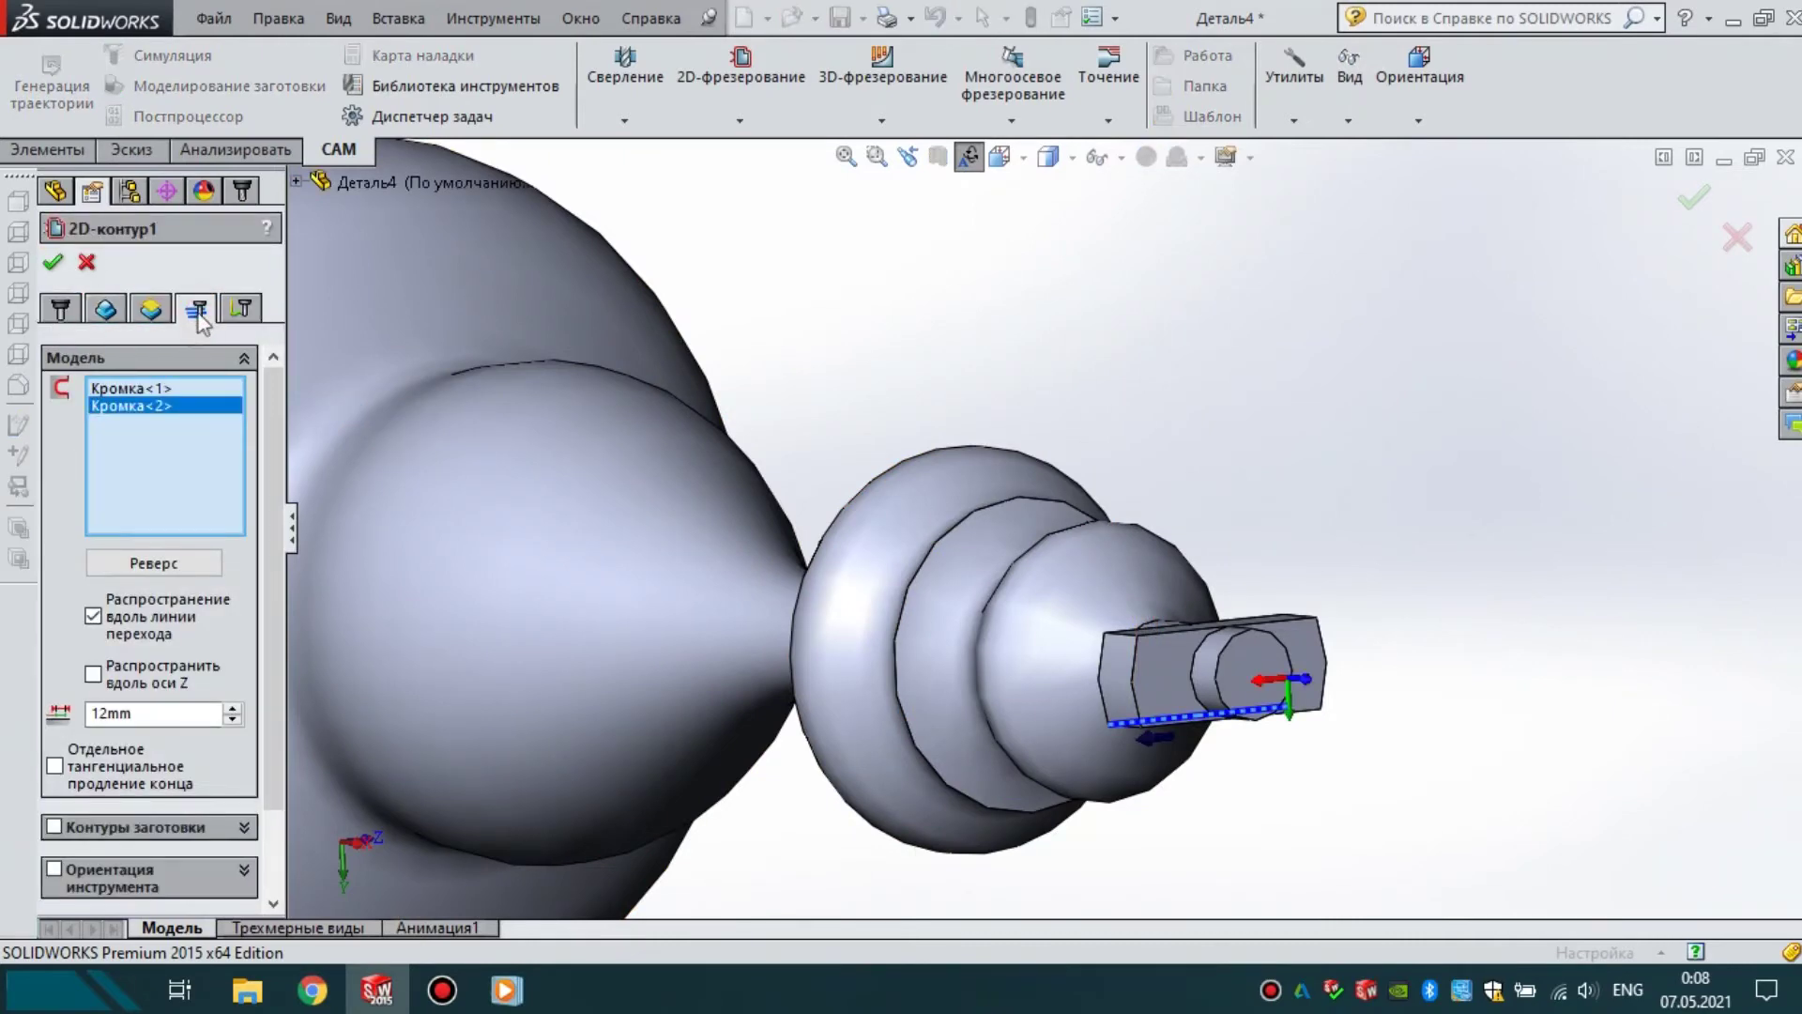
left_click(200, 319)
left_click_drag(273, 587, 284, 709)
left_click(234, 748)
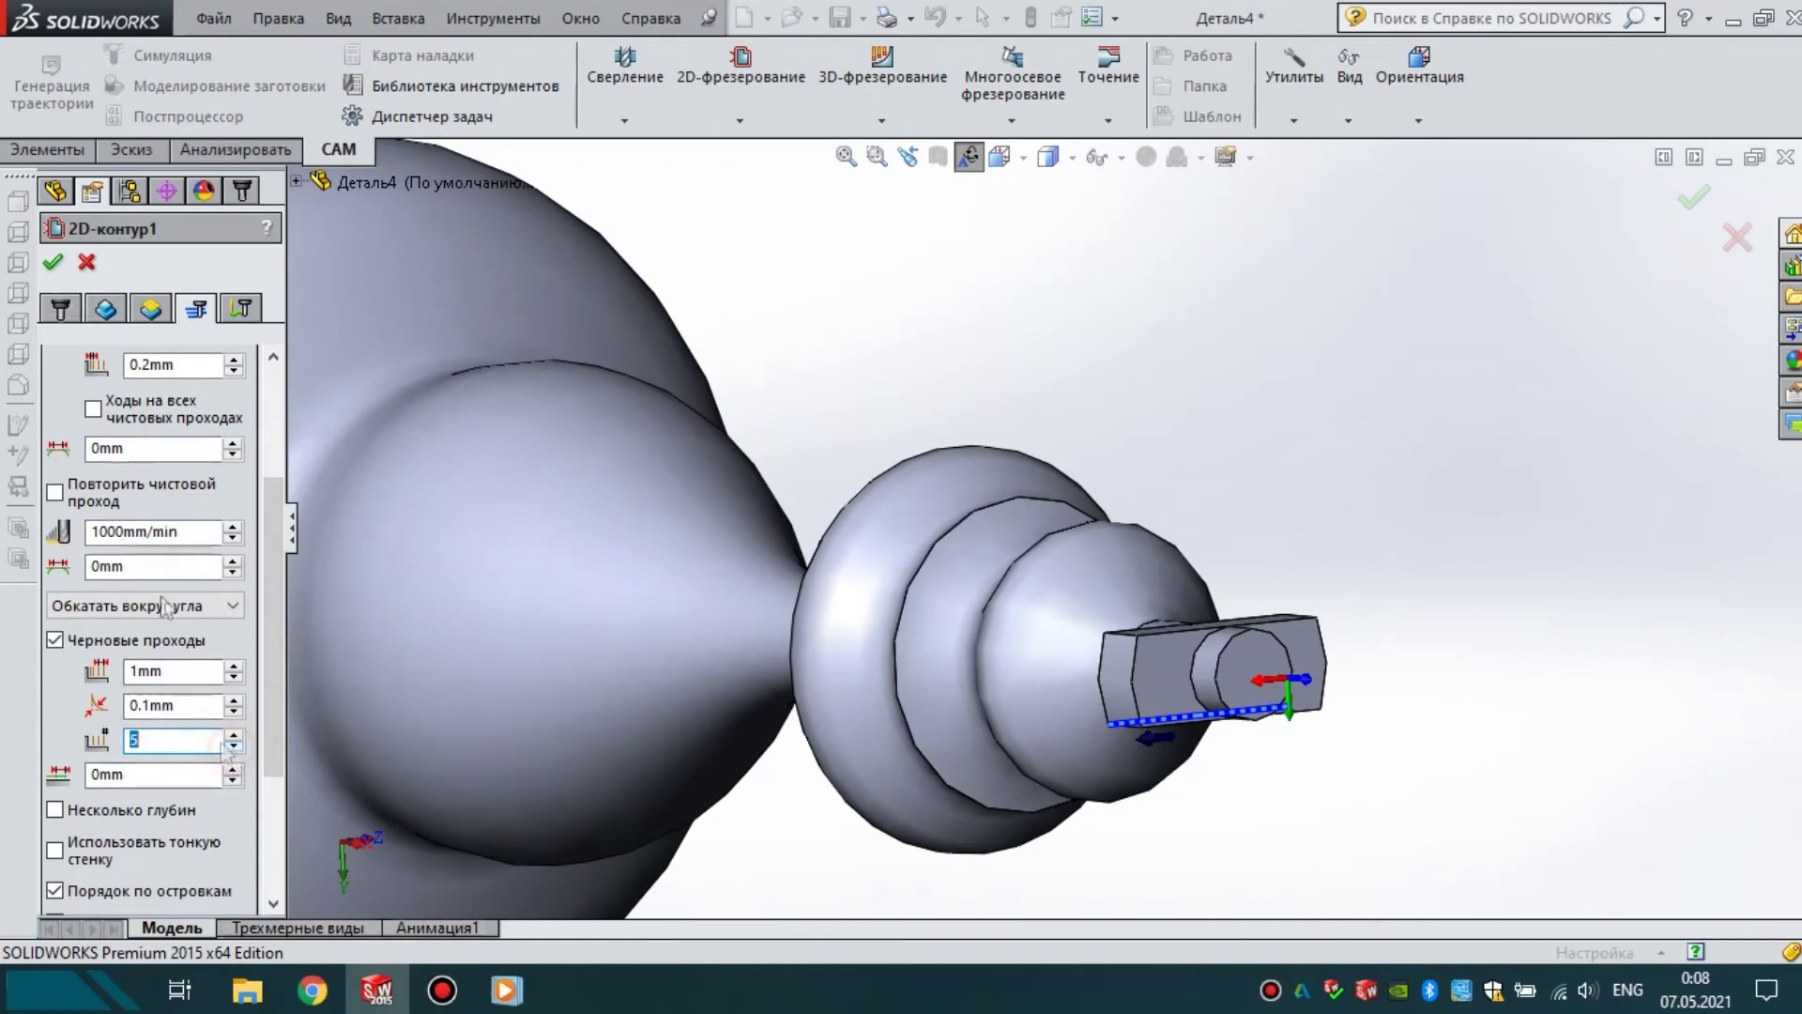
left_click(52, 261)
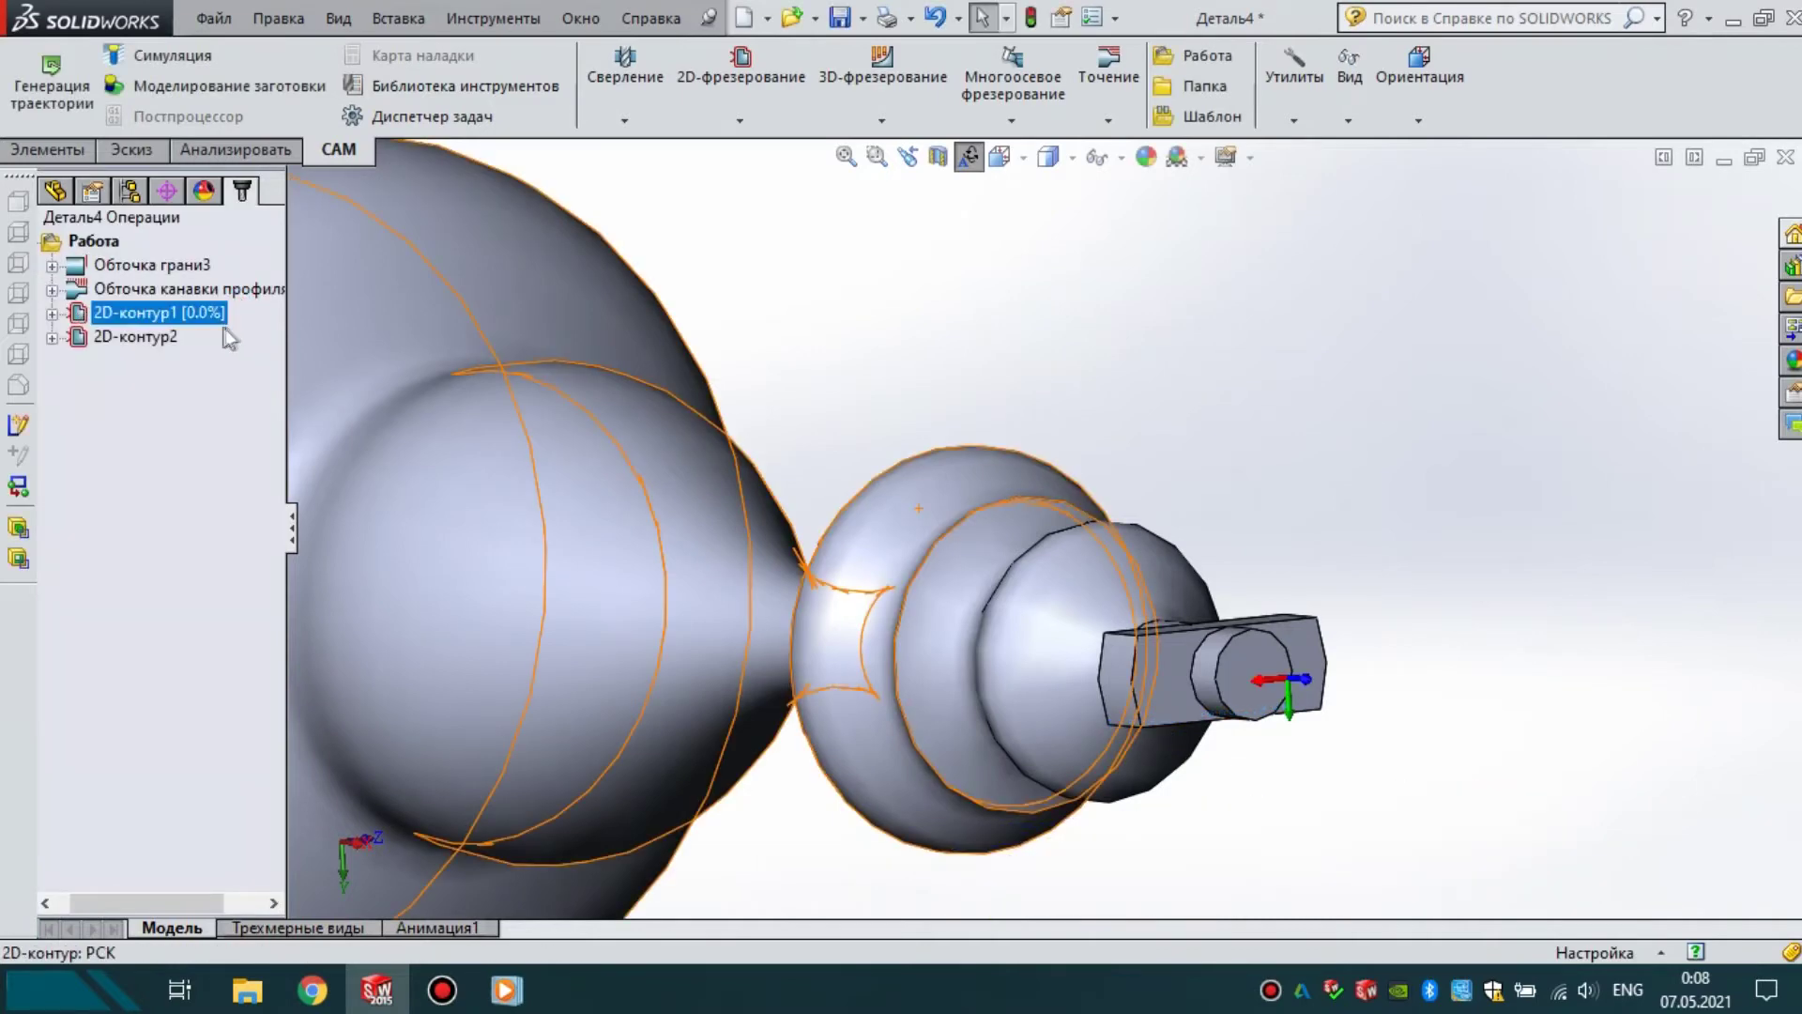
- Edit the second 2D contour operation to use 5 roughing passes (Черновые проходы) and accept it
right_click(134, 342)
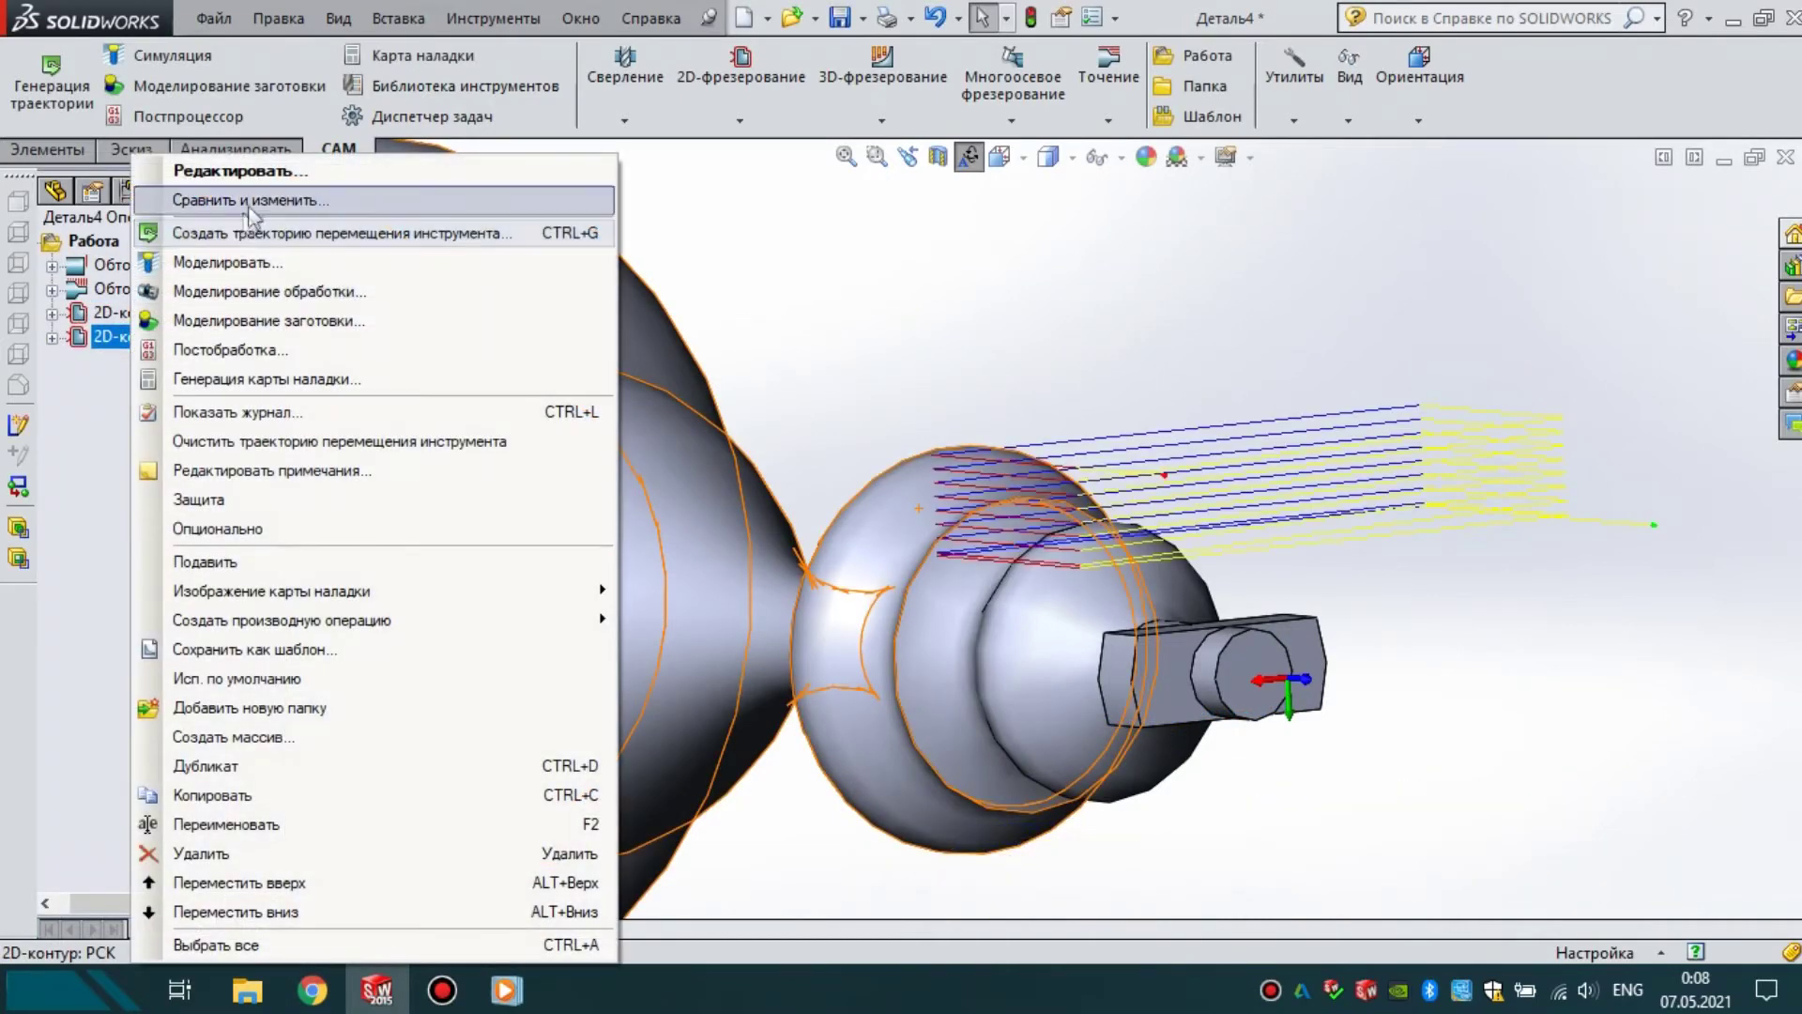
left_click(206, 172)
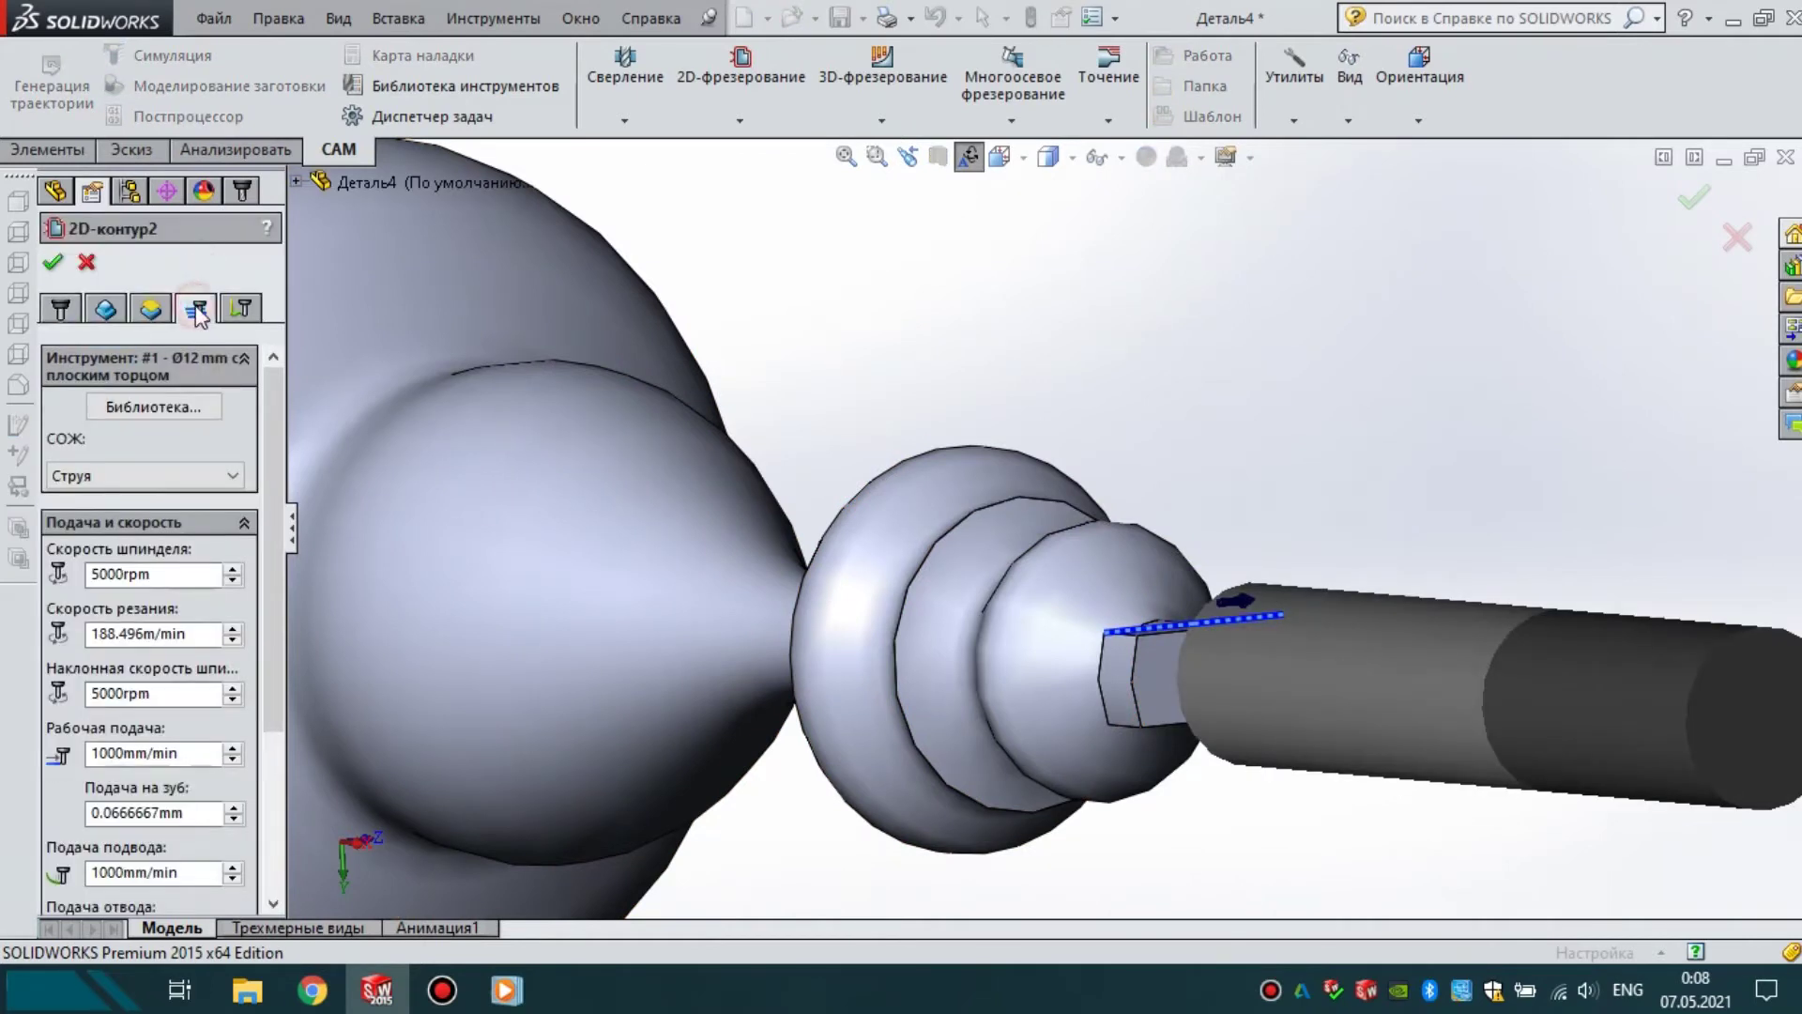
left_click(197, 310)
left_click_drag(274, 494, 276, 644)
left_click(233, 717)
left_click(234, 717)
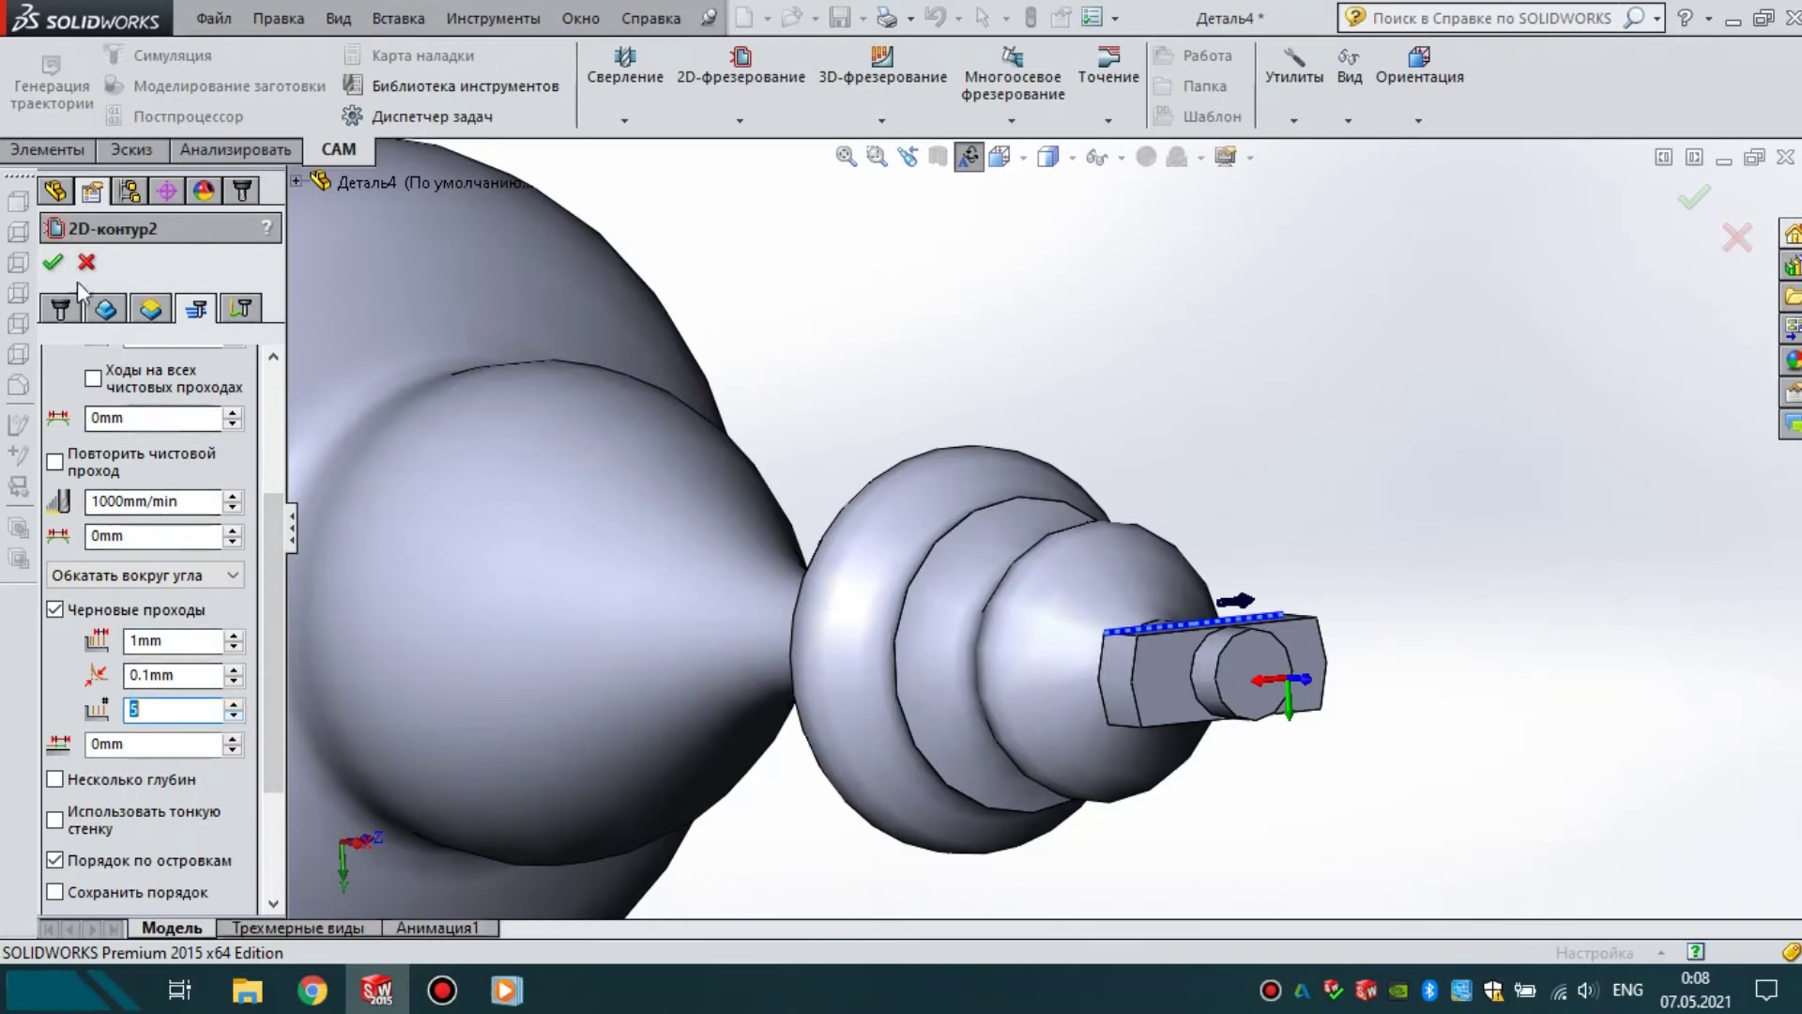
key("Return")
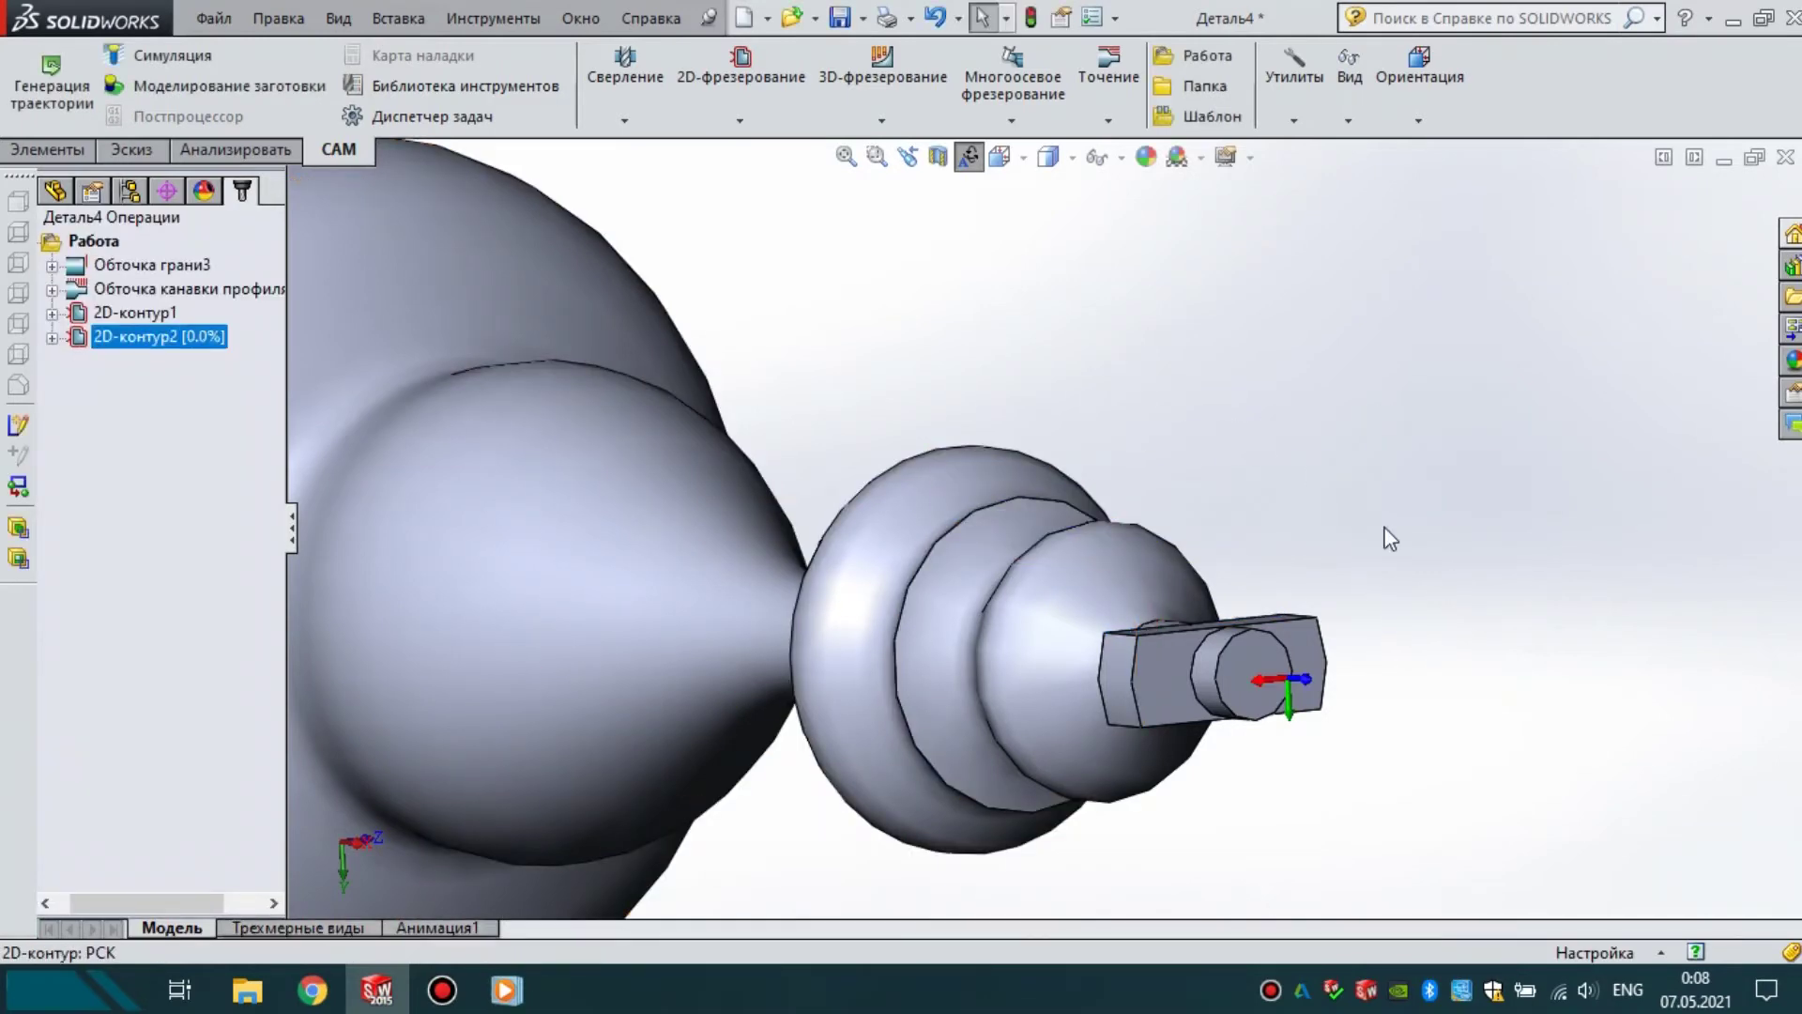
- Review the toolpaths of all operations in the job on the whole chess piece, then clear the selection
scroll(881, 582, "up", 5)
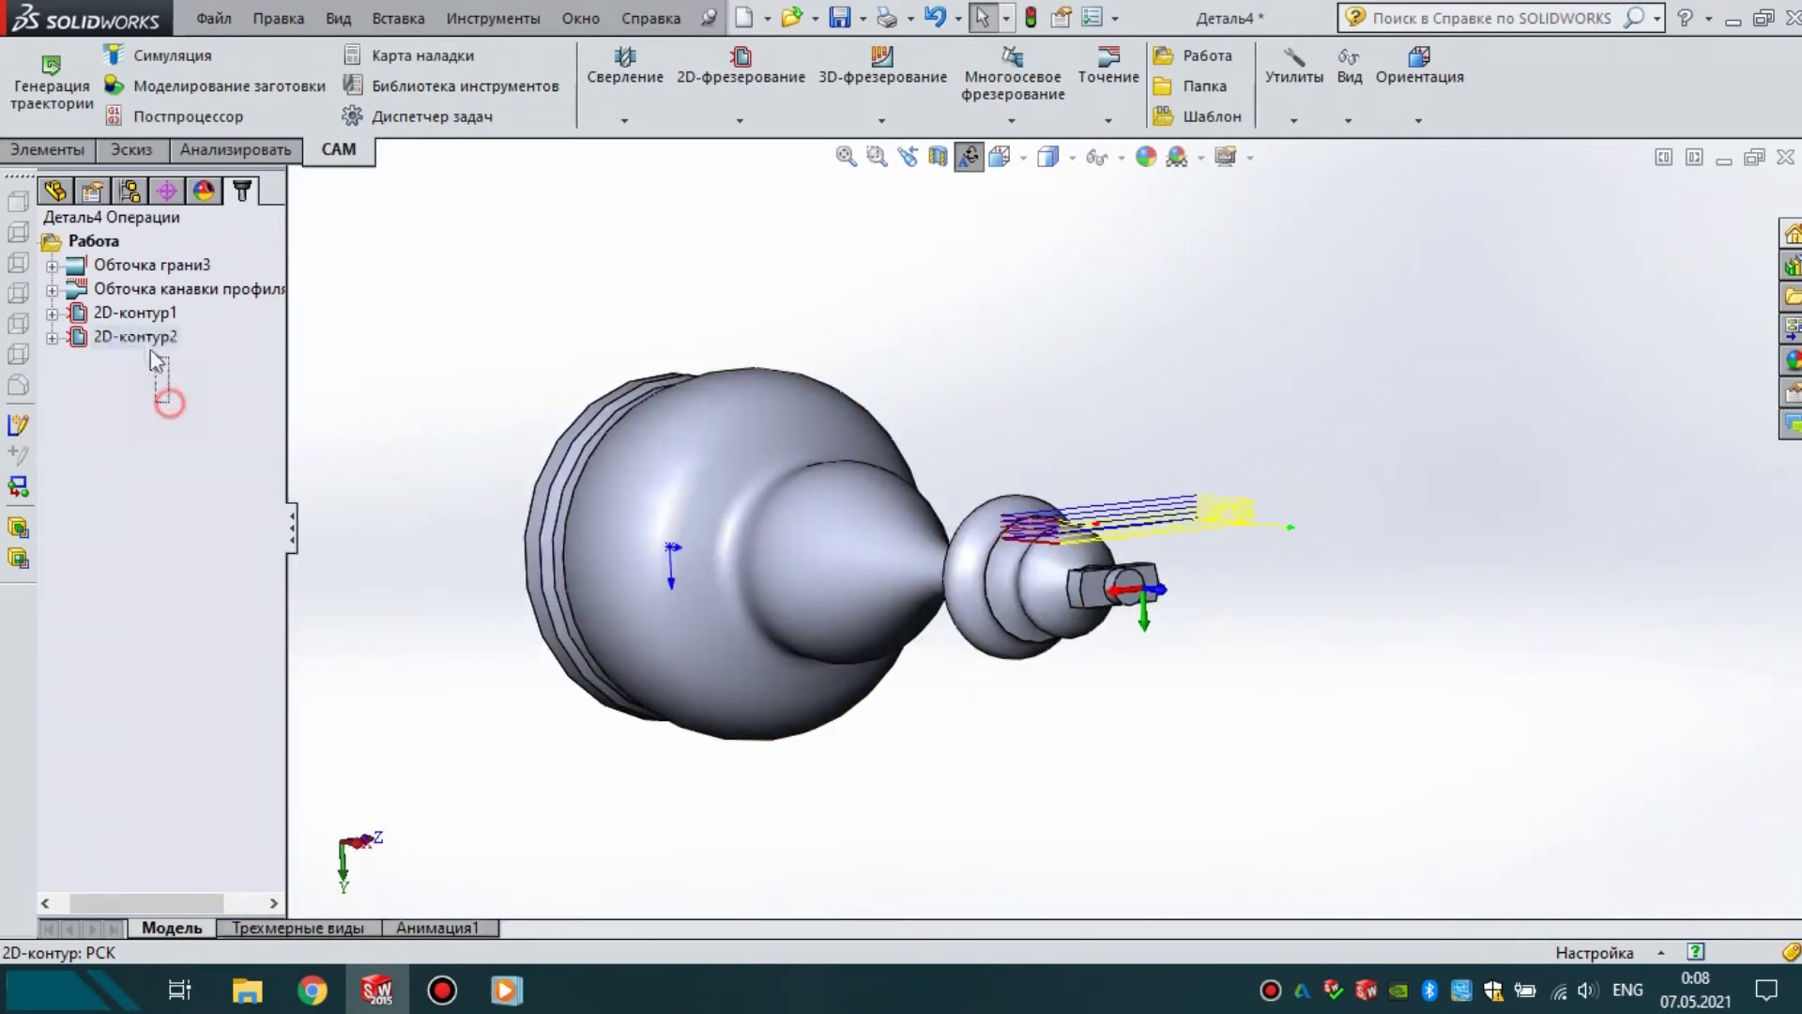
left_click(105, 263, "shift")
middle_click_drag(847, 432, 983, 192)
middle_click_drag(1185, 564, 1210, 451)
key("Escape")
left_click(127, 390)
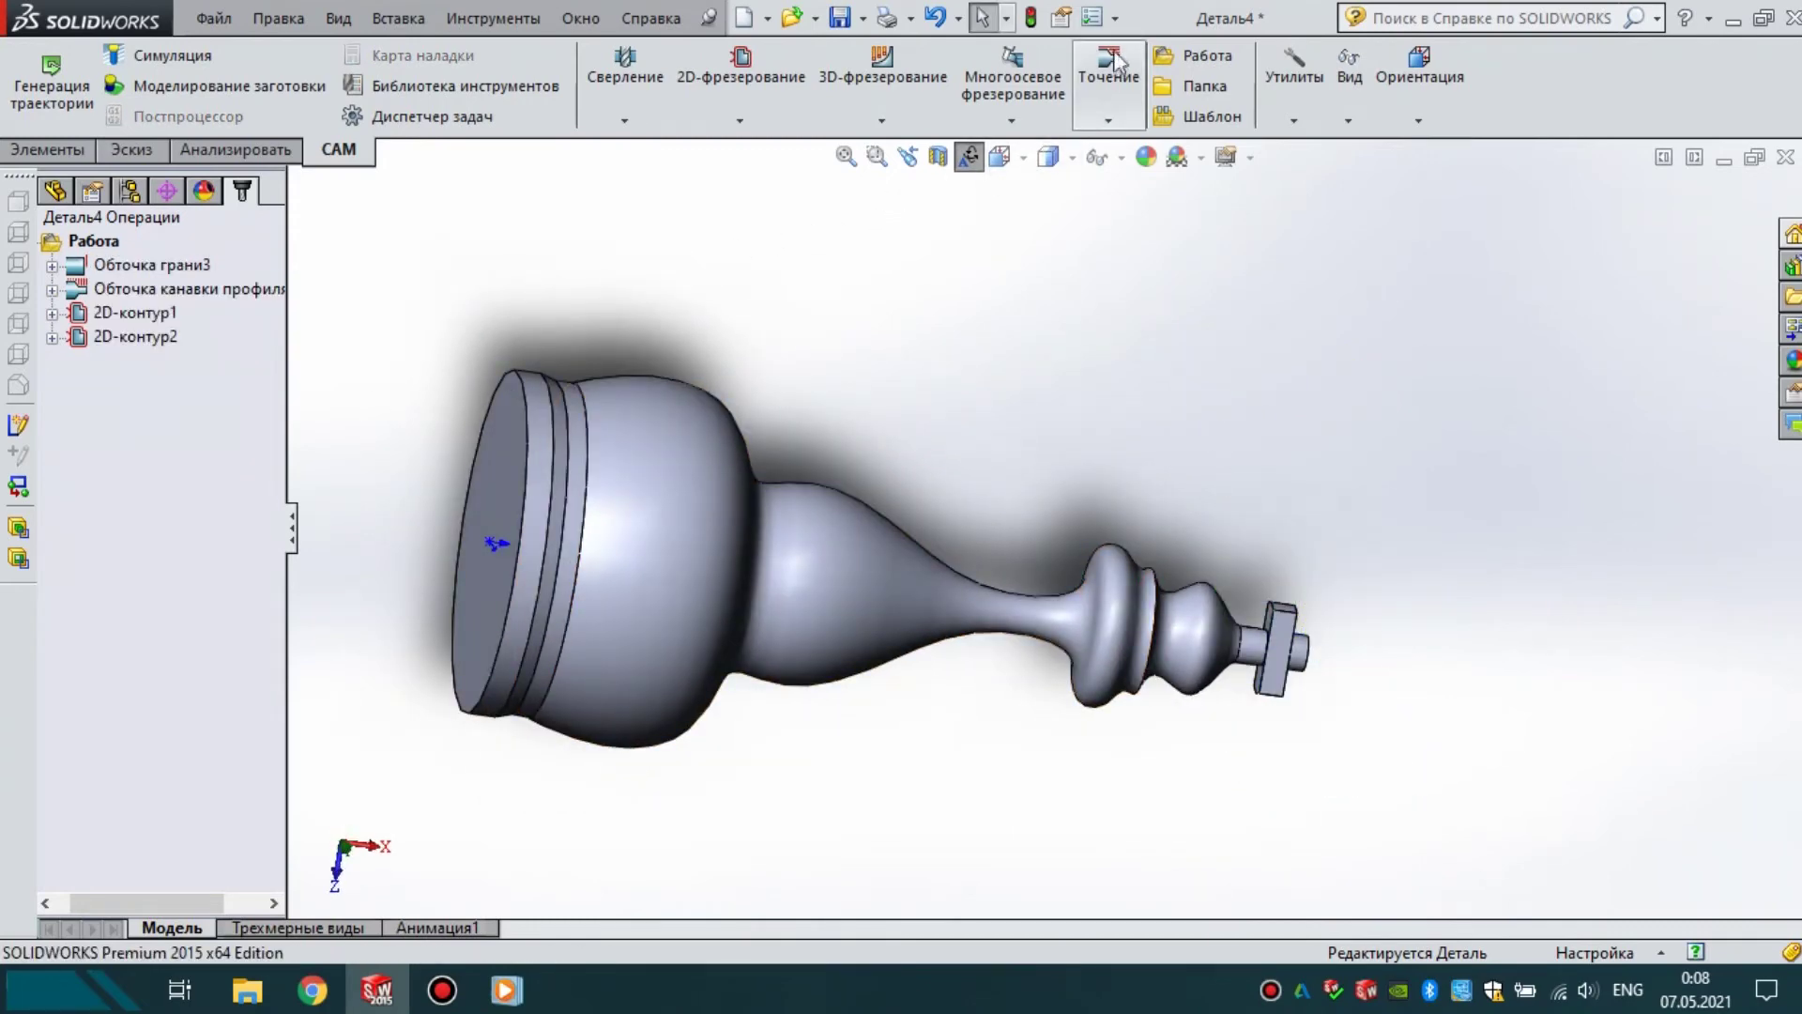
- Start another profile groove turning operation and assign it a new round-insert grooving tool (Скругление) with a 3 mm groove width
left_click(1102, 77)
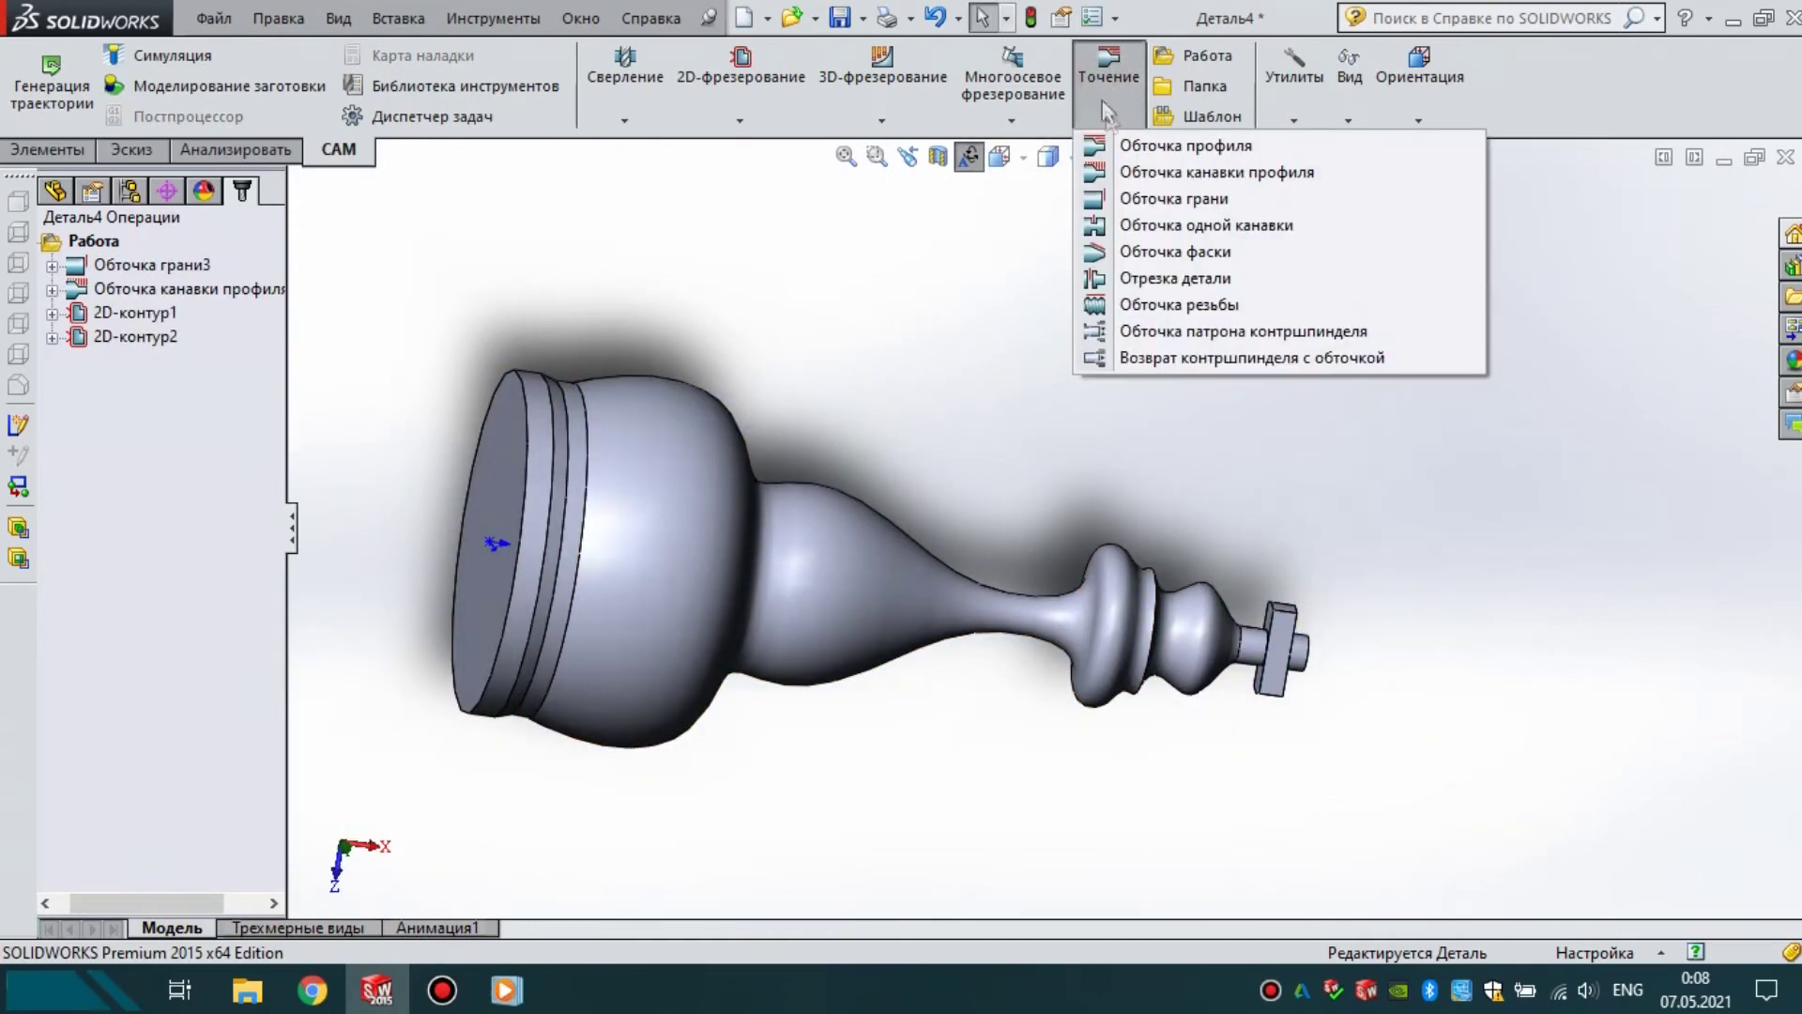
left_click(1217, 173)
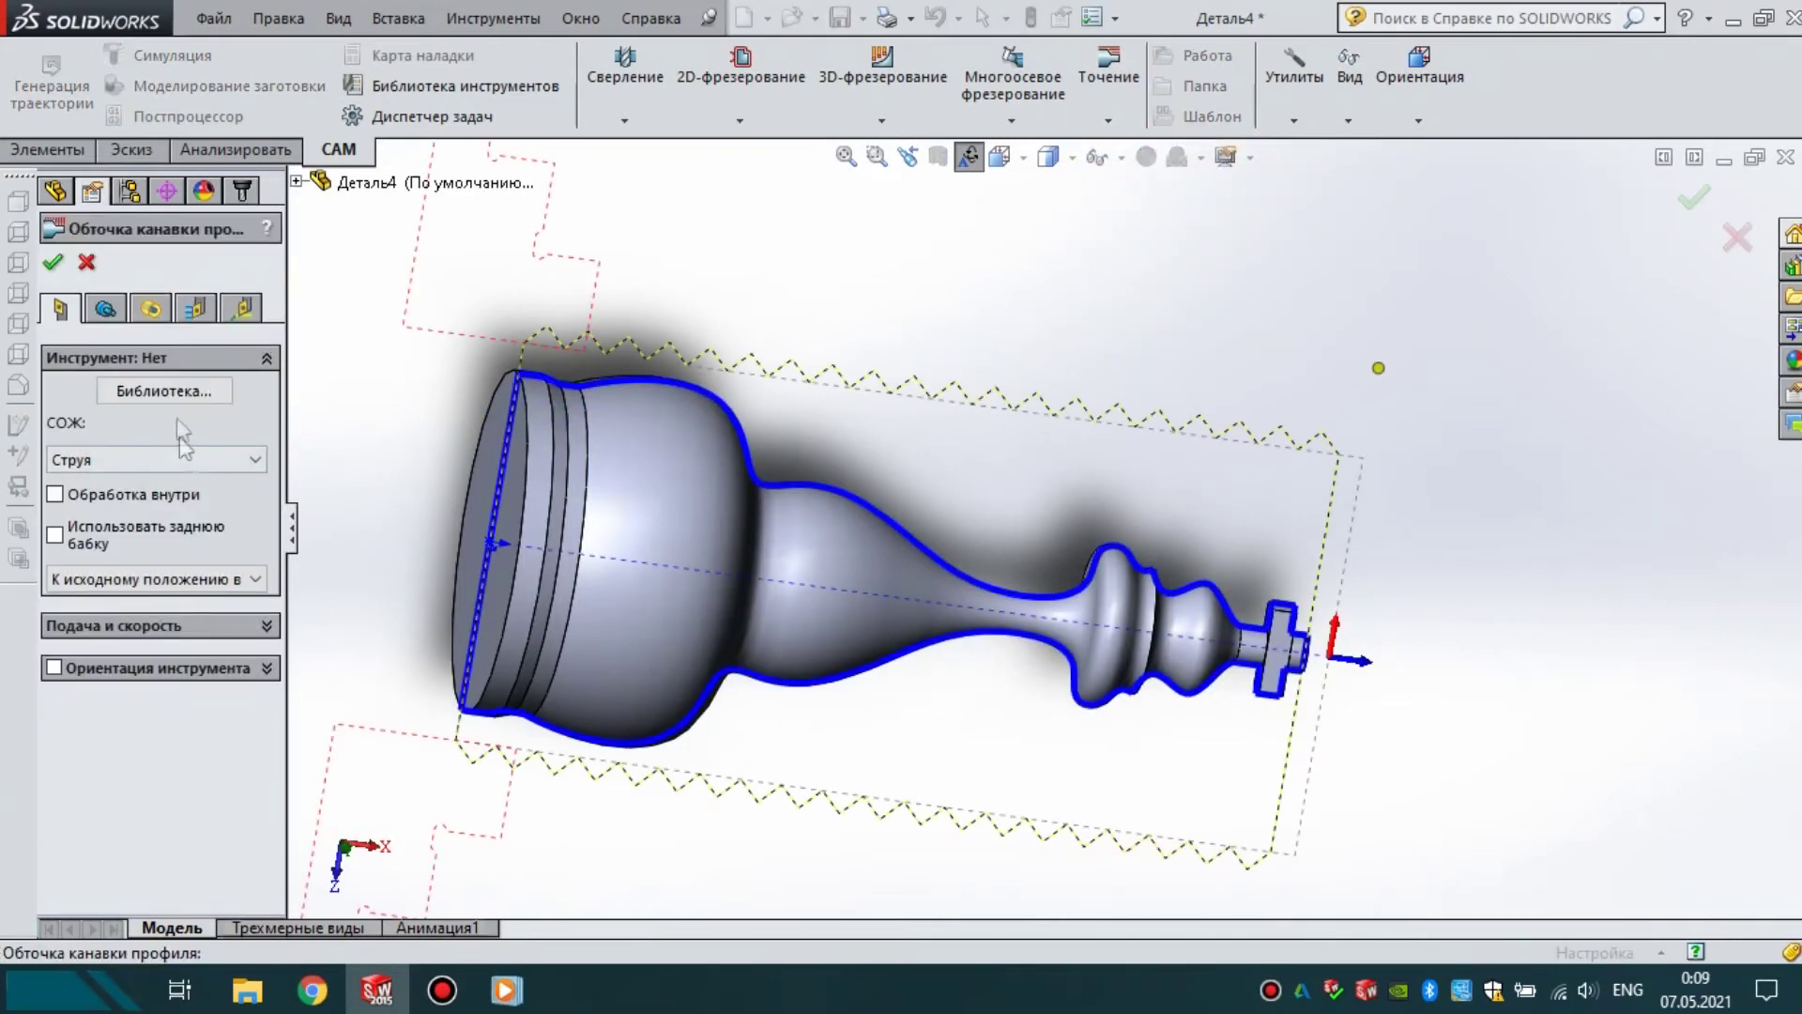
left_click(175, 396)
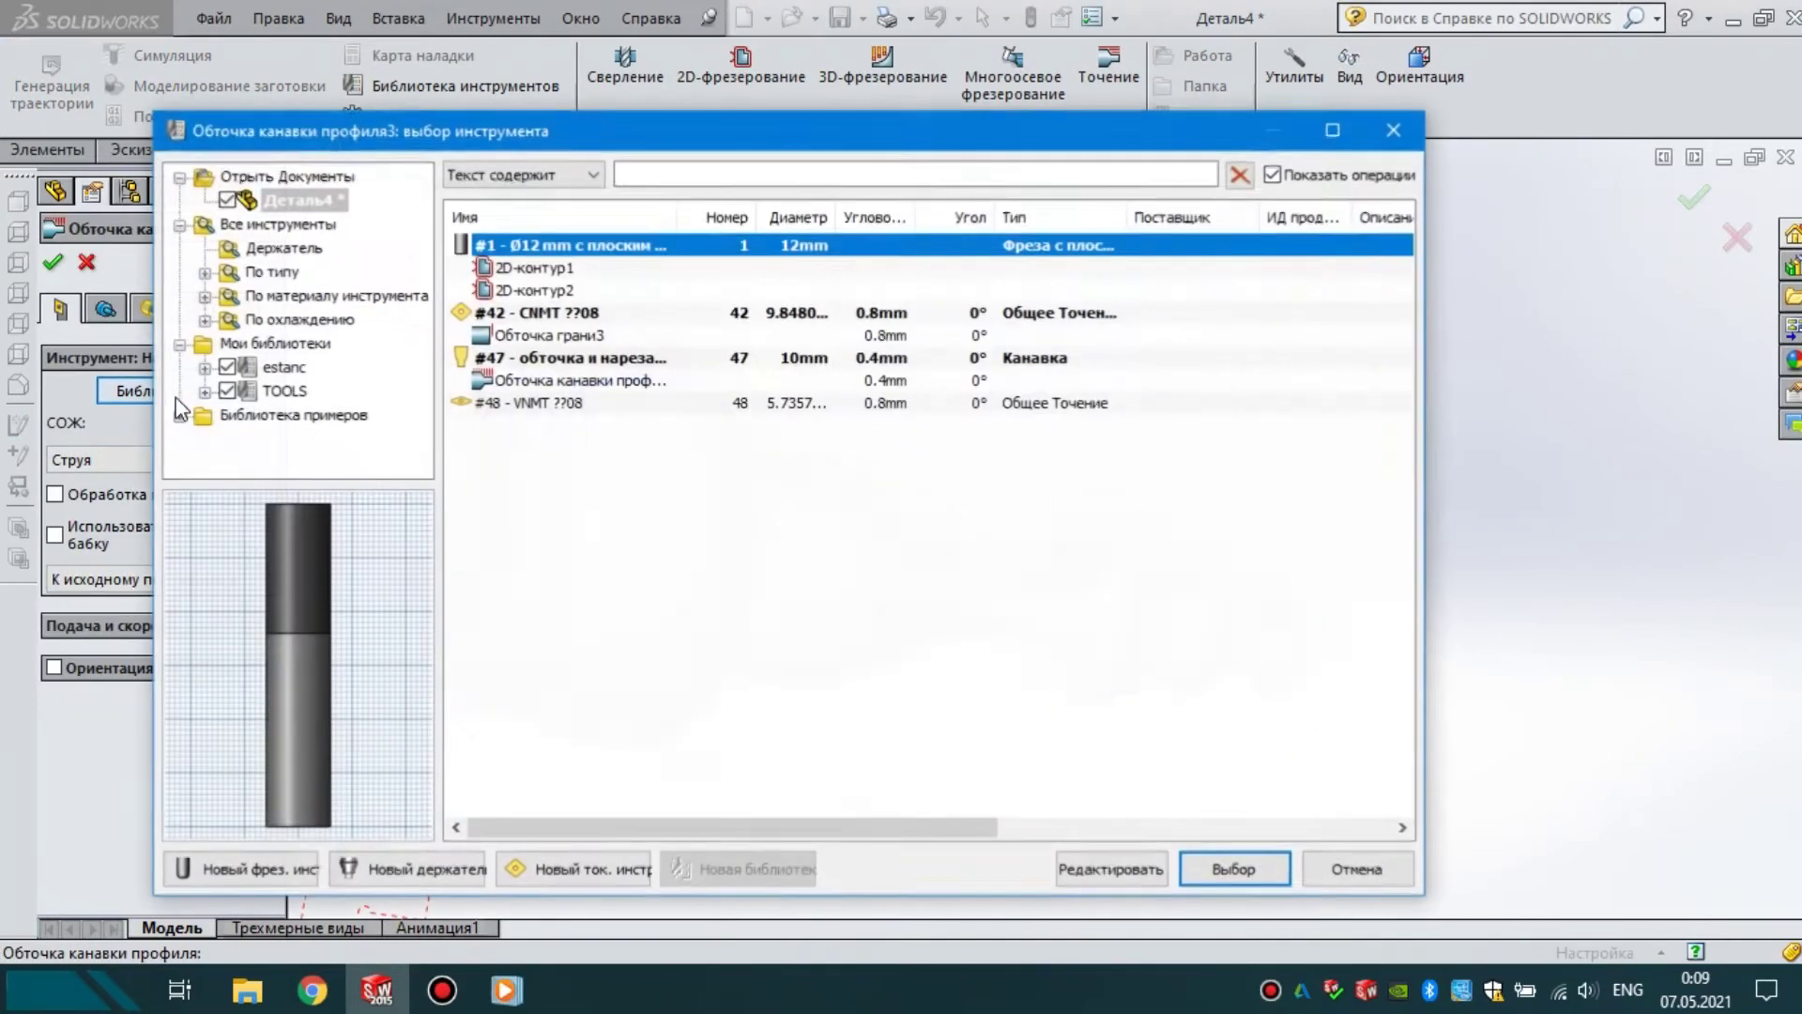
left_click(518, 358)
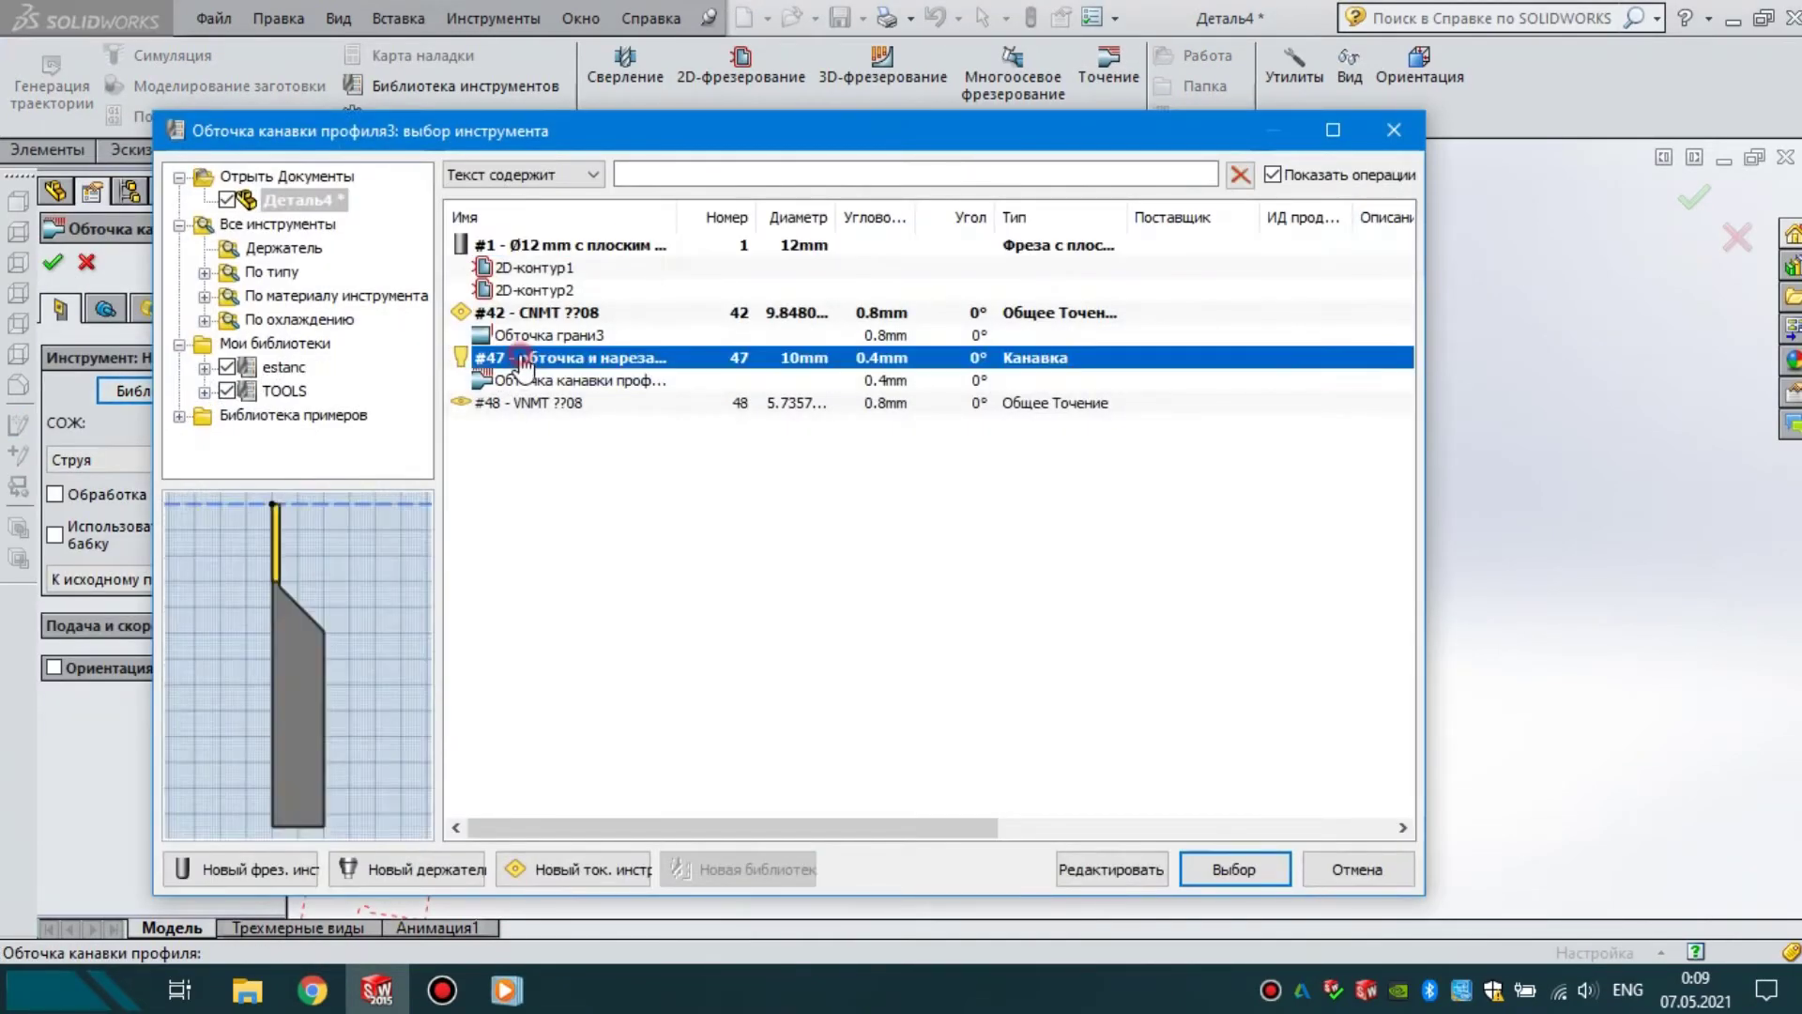
left_click(587, 870)
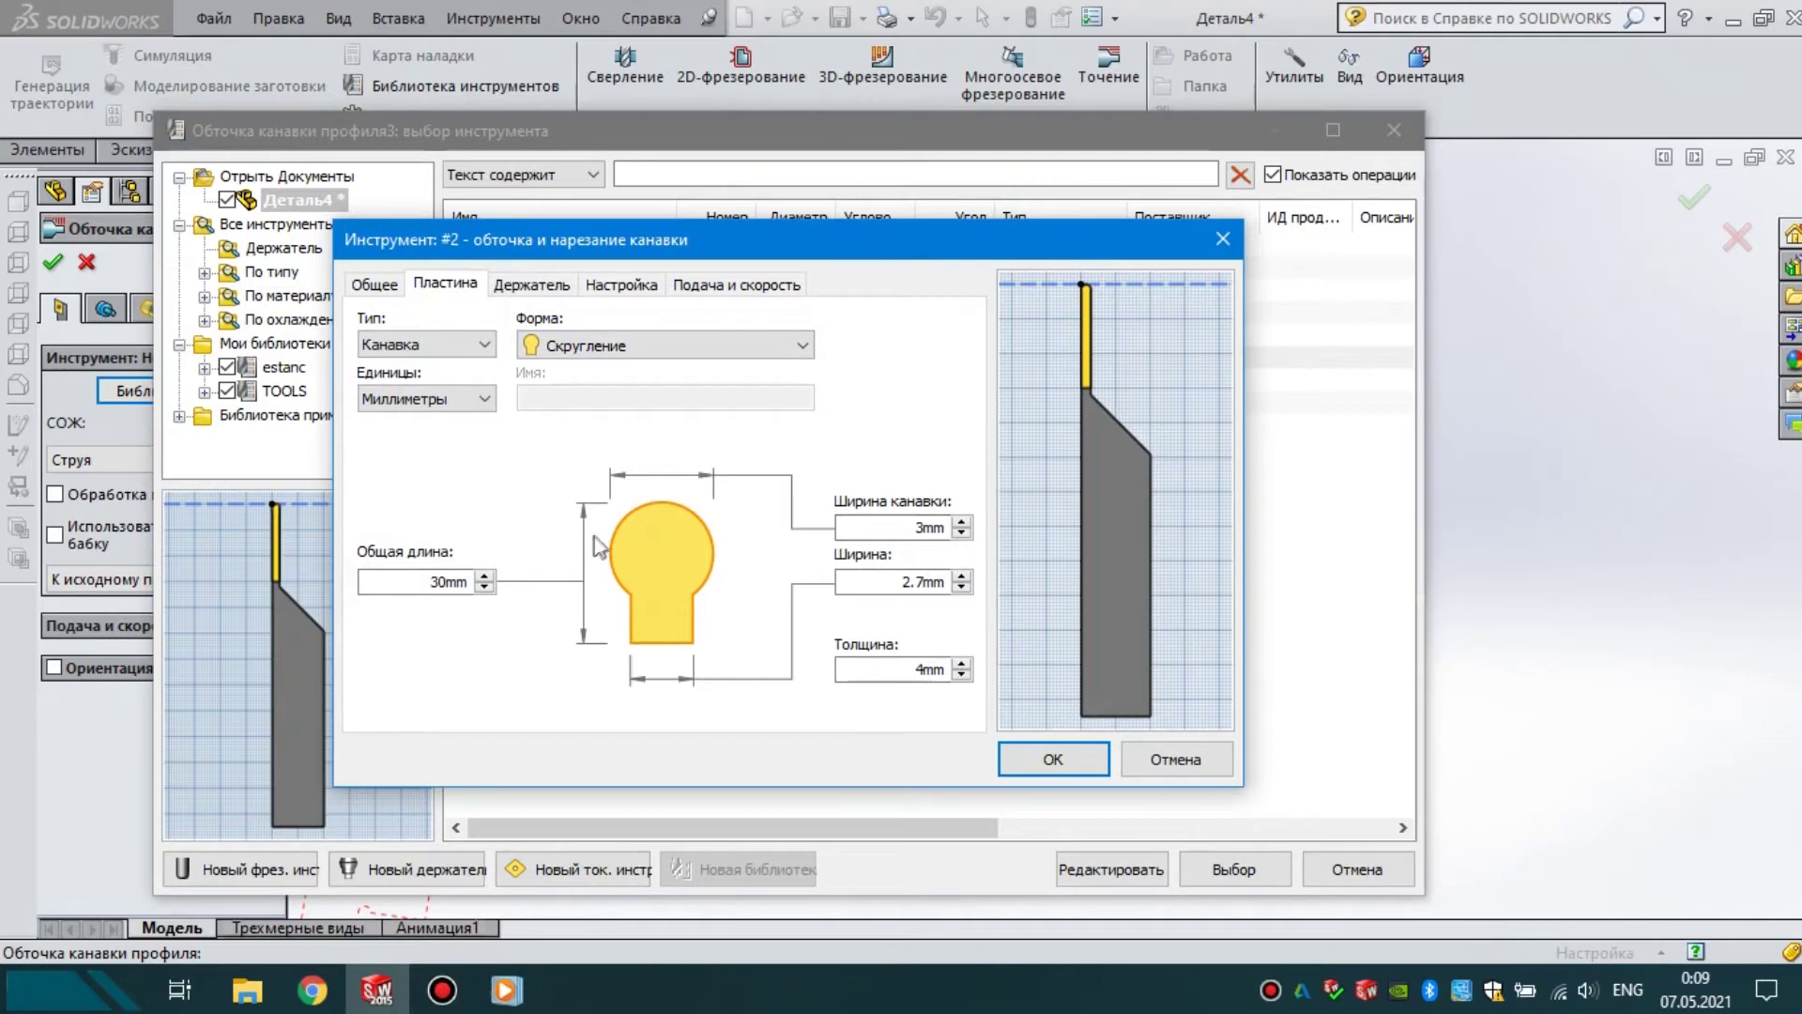
left_click(1039, 762)
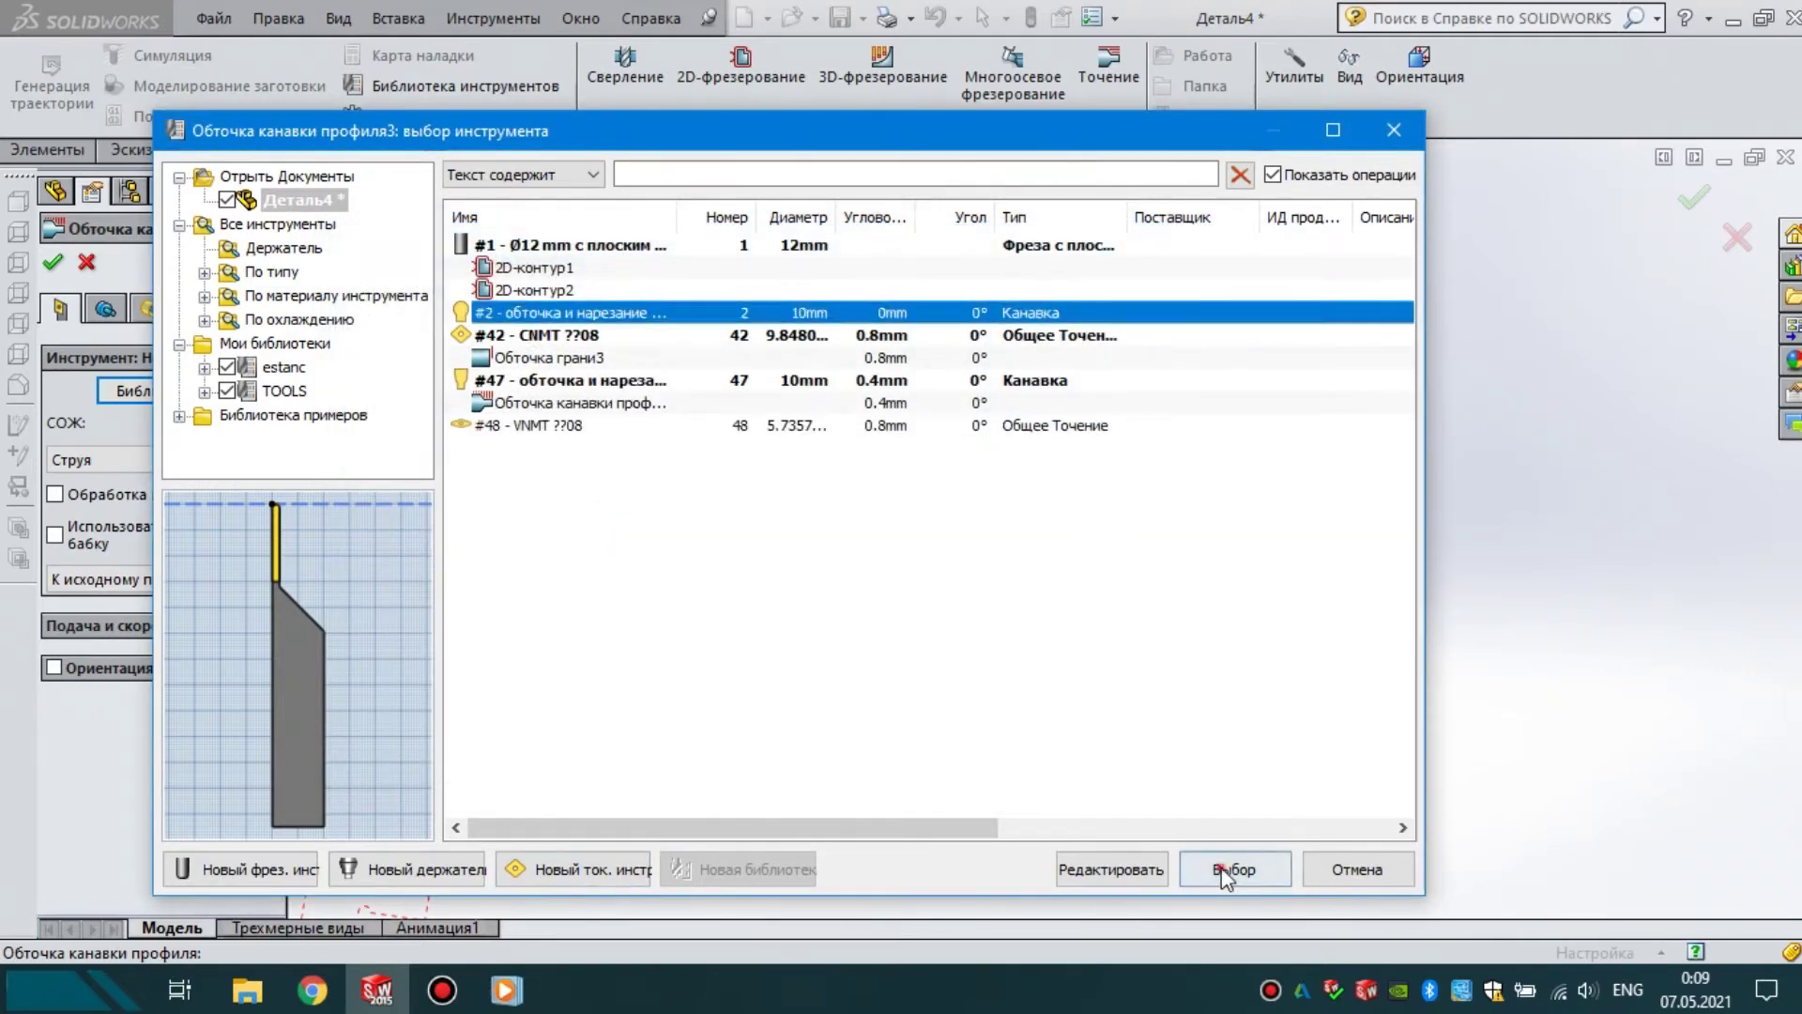
left_click(1233, 869)
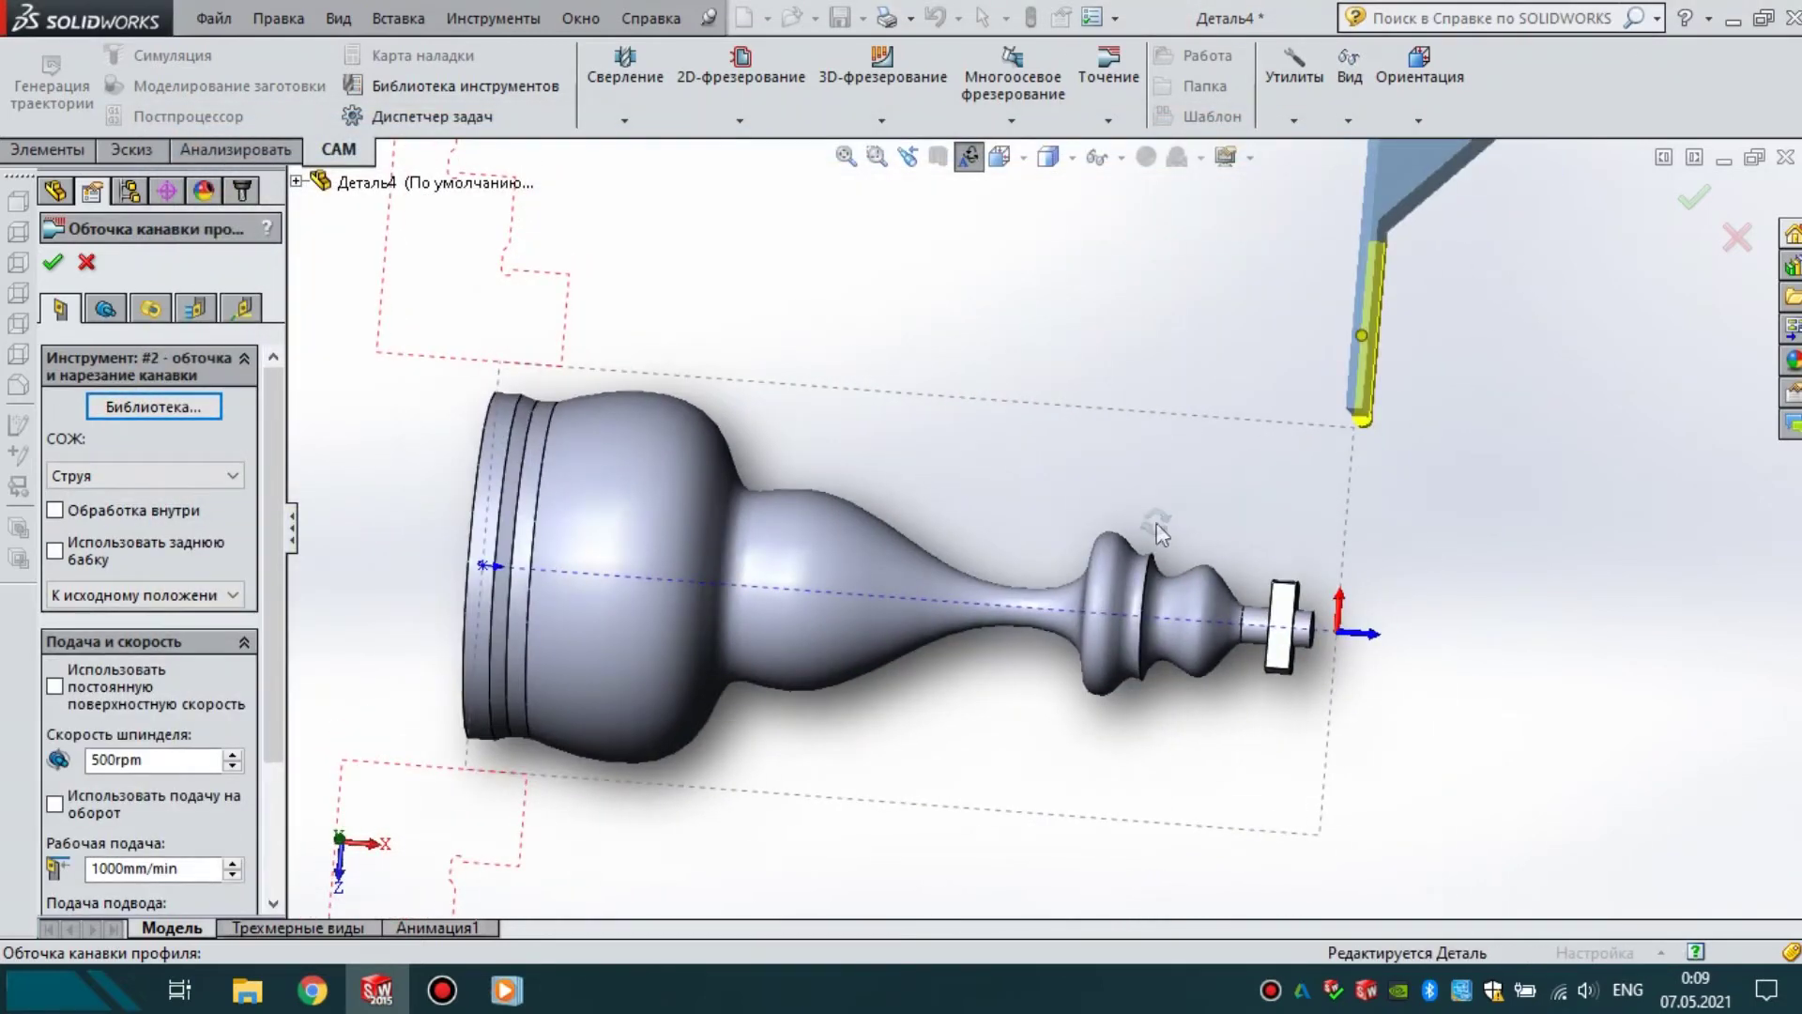
- Turn on the machining limits (Ограничение) and set the frontside offset to -14 mm and the backside offset to -86 mm
left_click(104, 310)
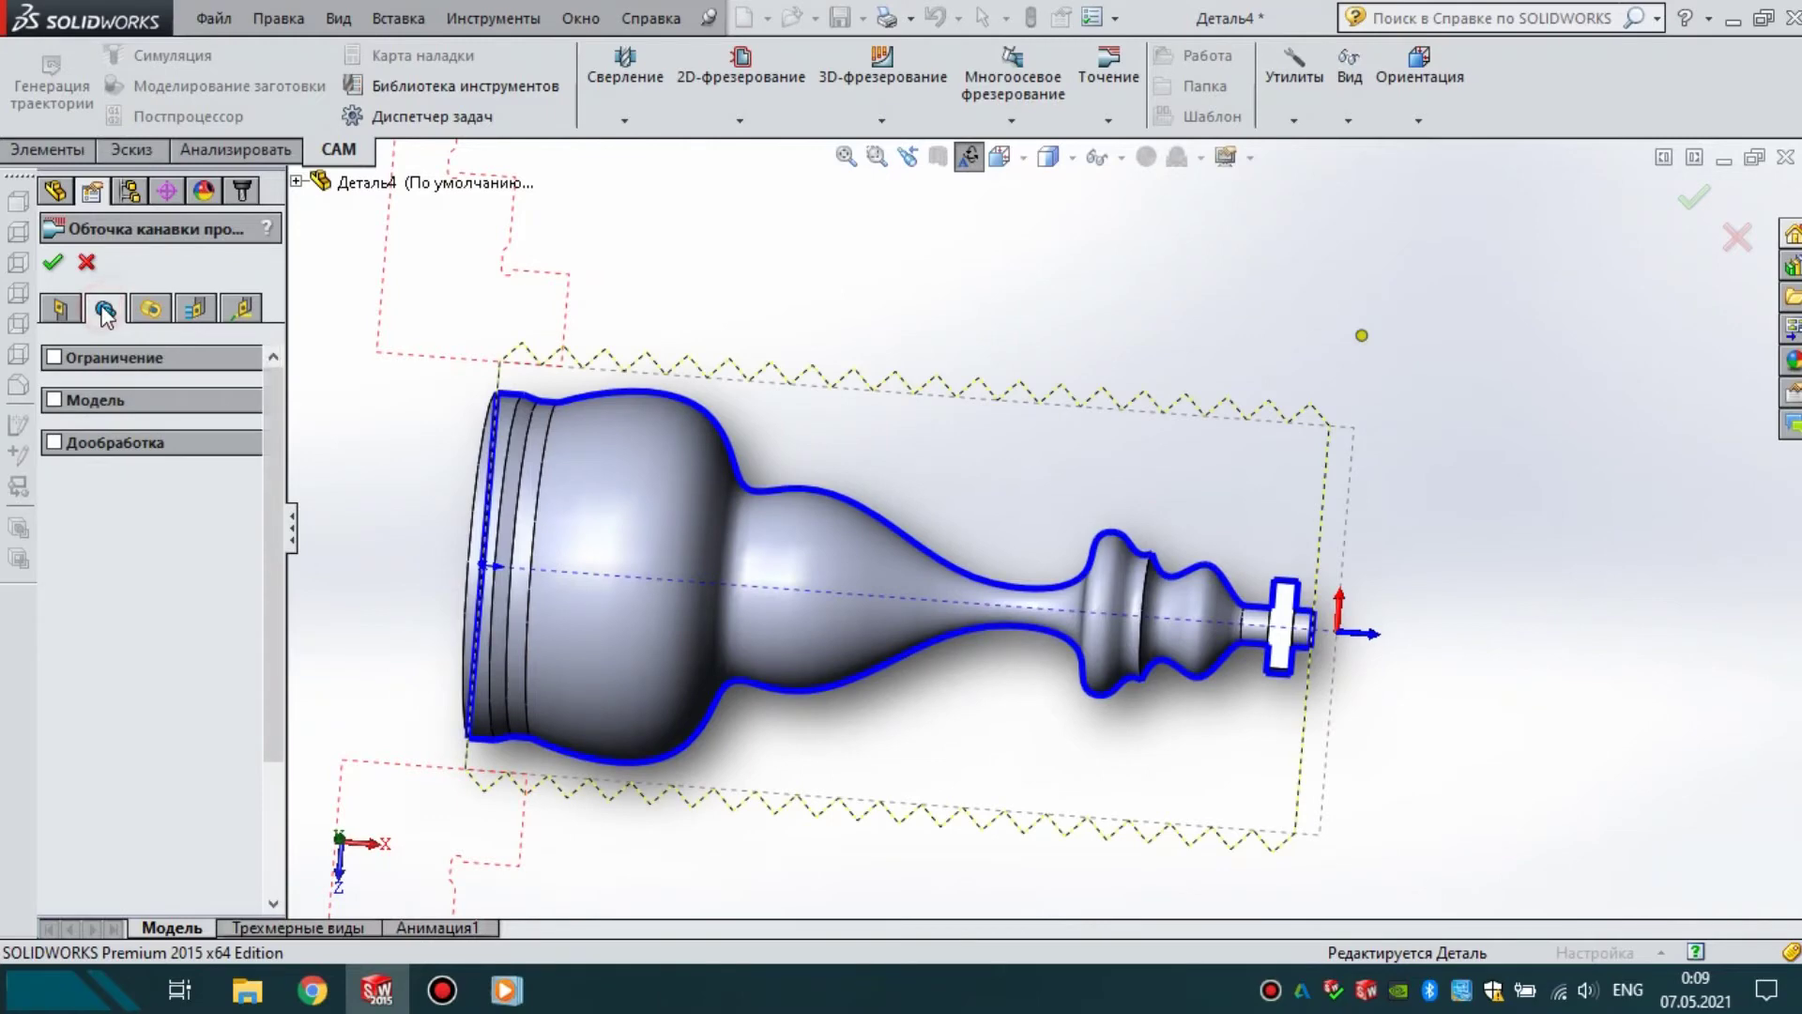
left_click(53, 357)
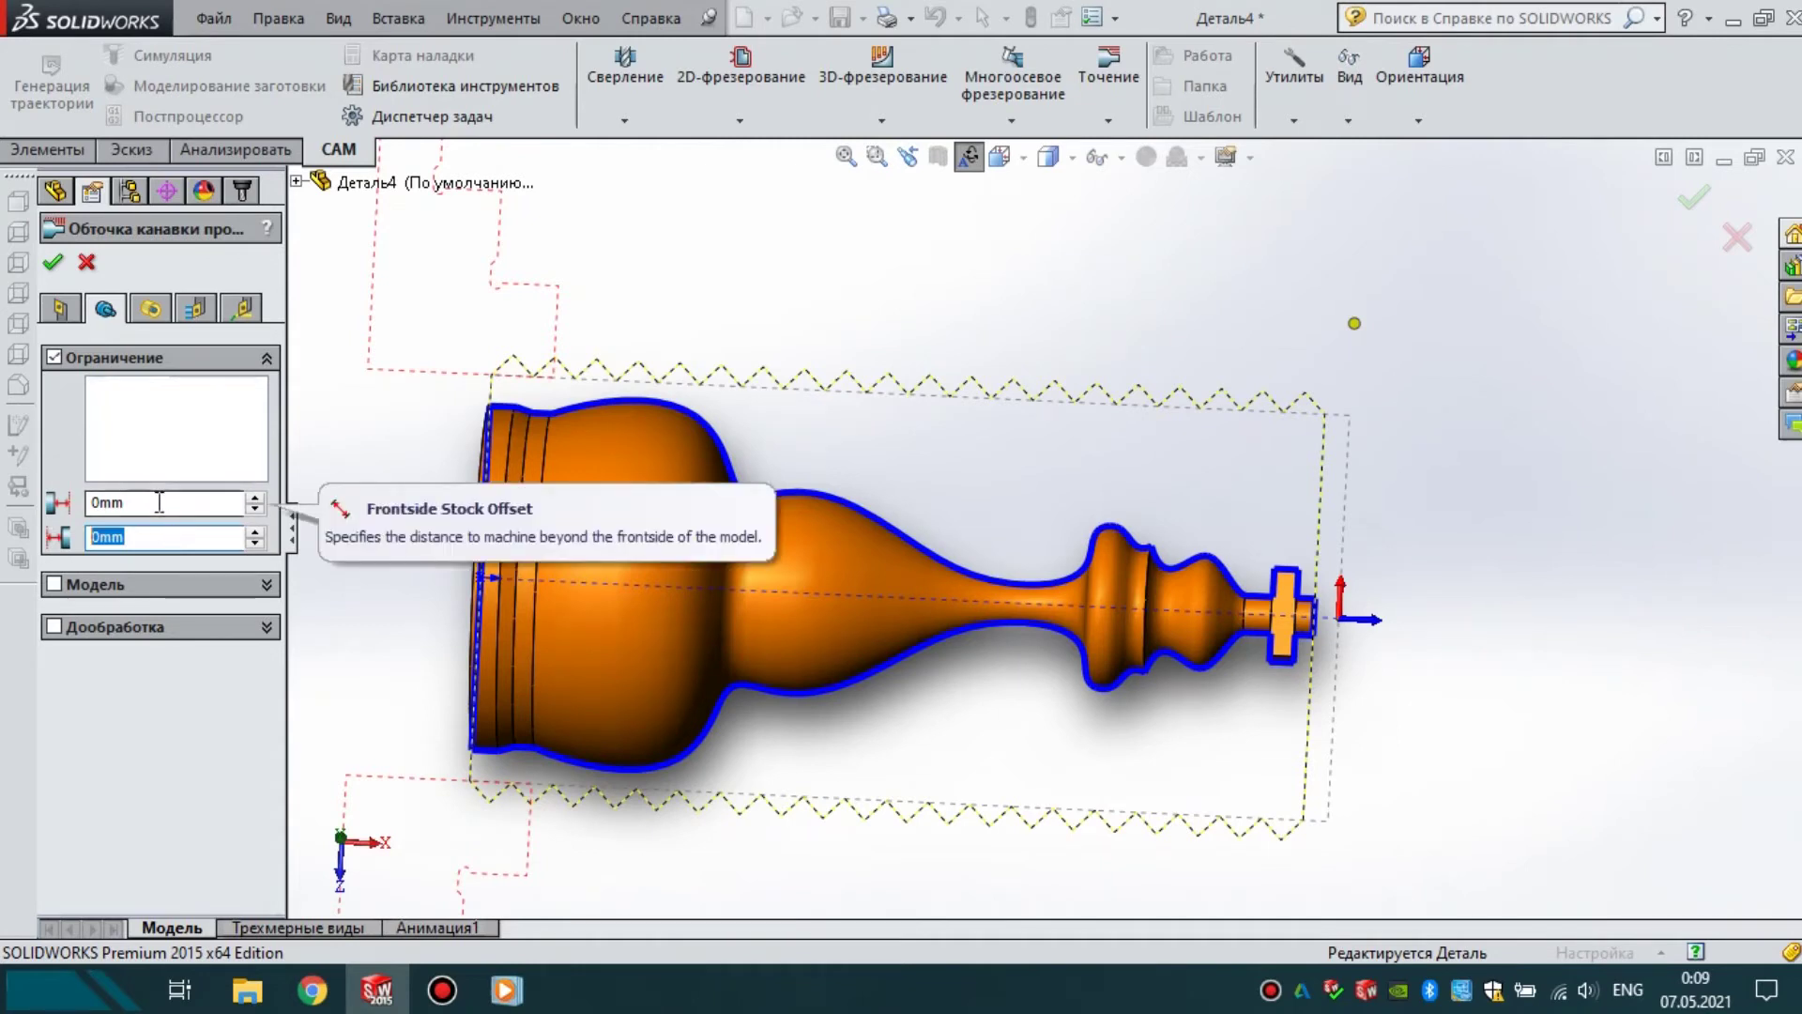
left_click(159, 502)
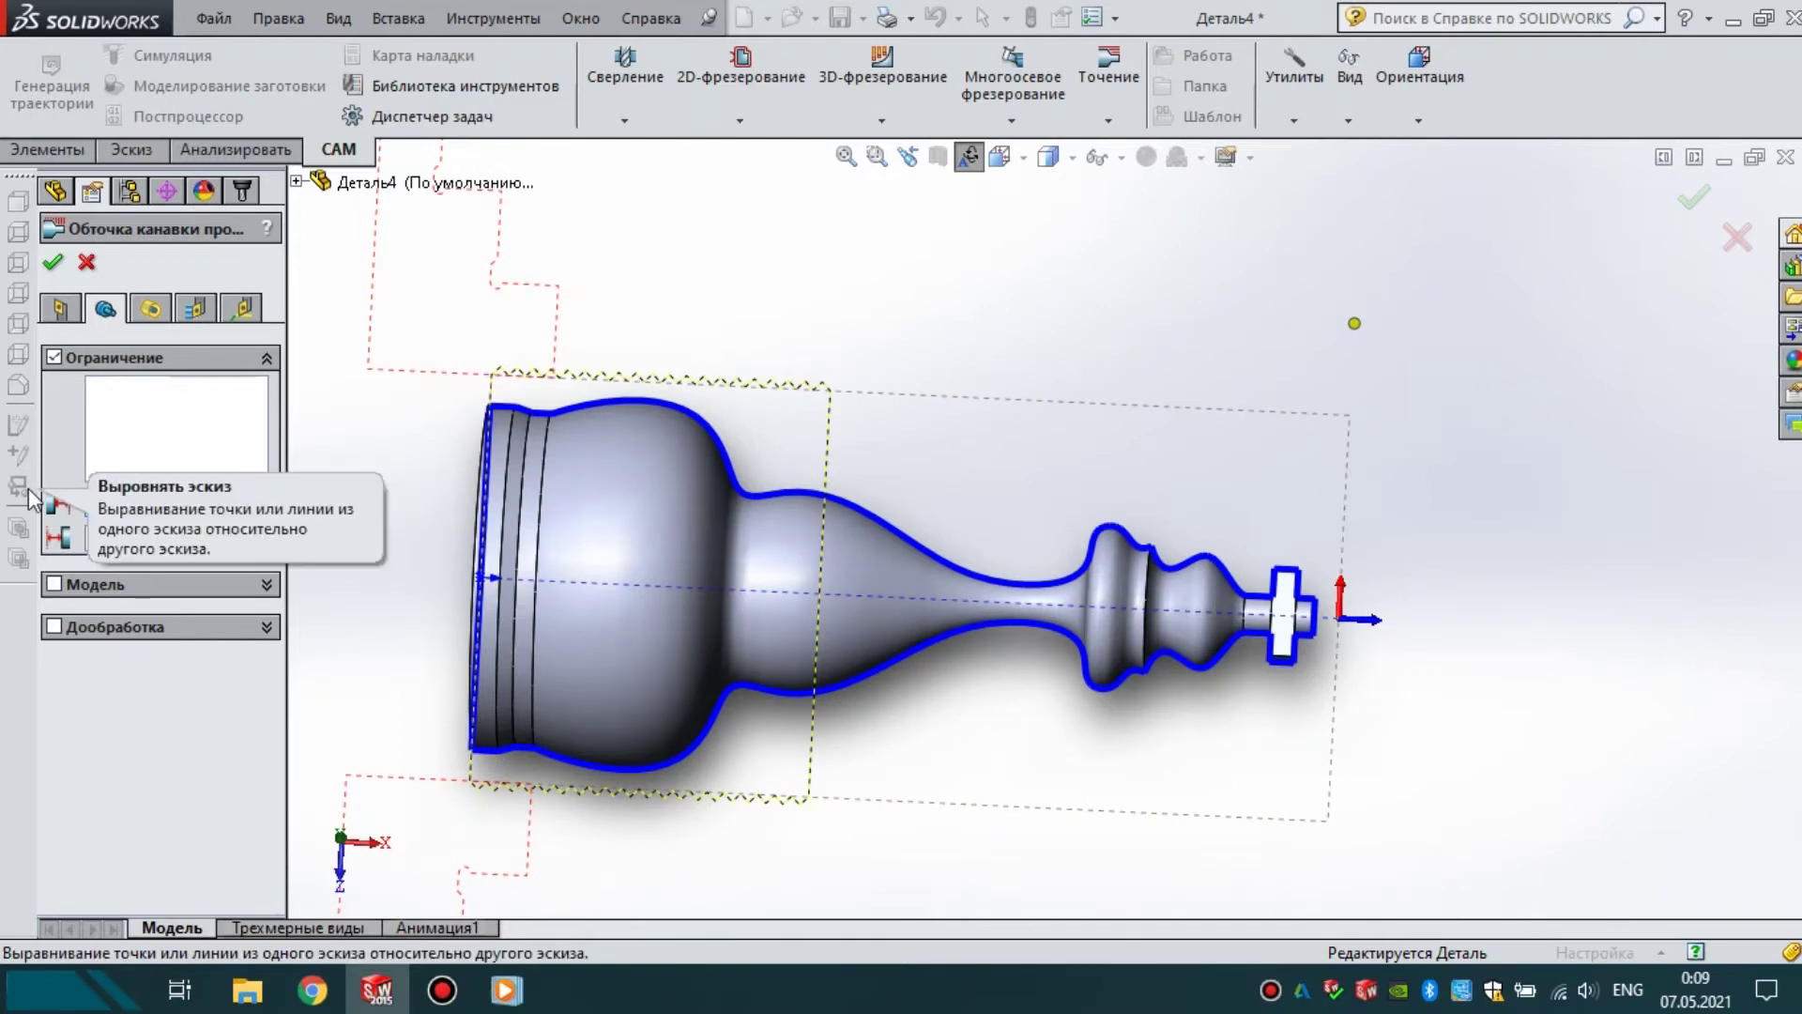
type("-10mm")
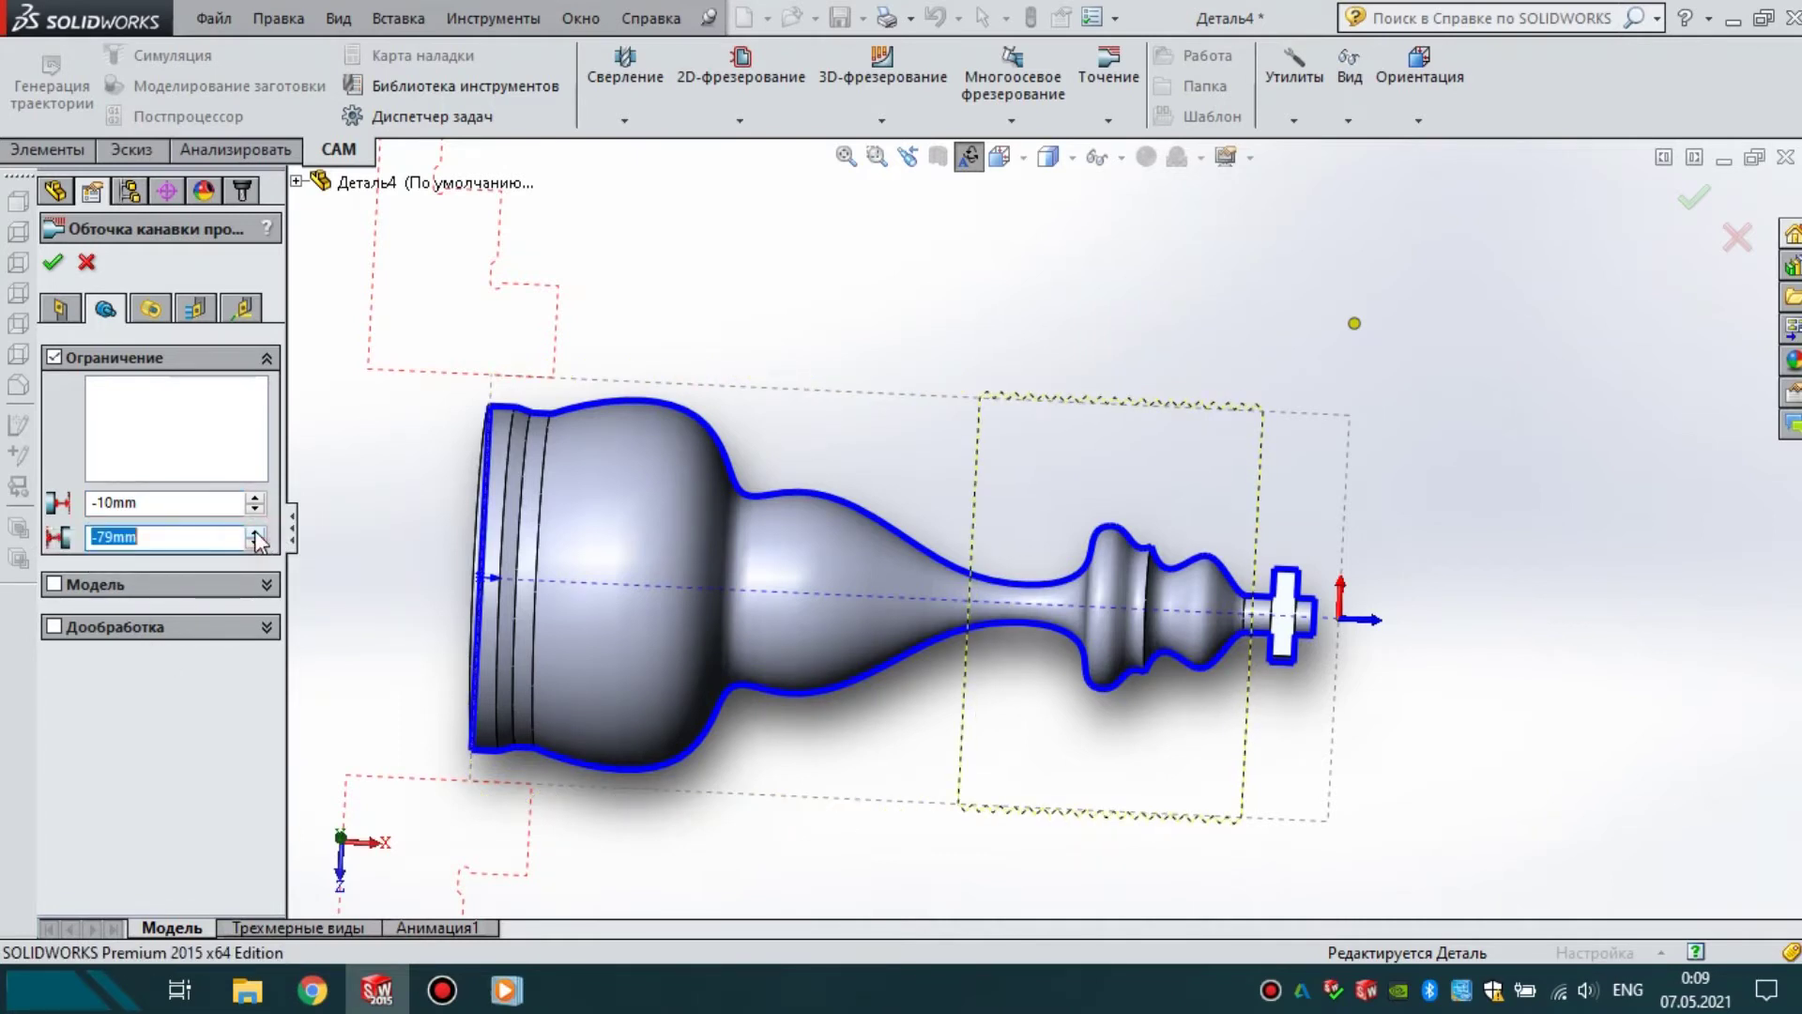
left_click(254, 543)
left_click(254, 543)
left_click(254, 543)
left_click(254, 542)
left_click(254, 542)
left_click(254, 542)
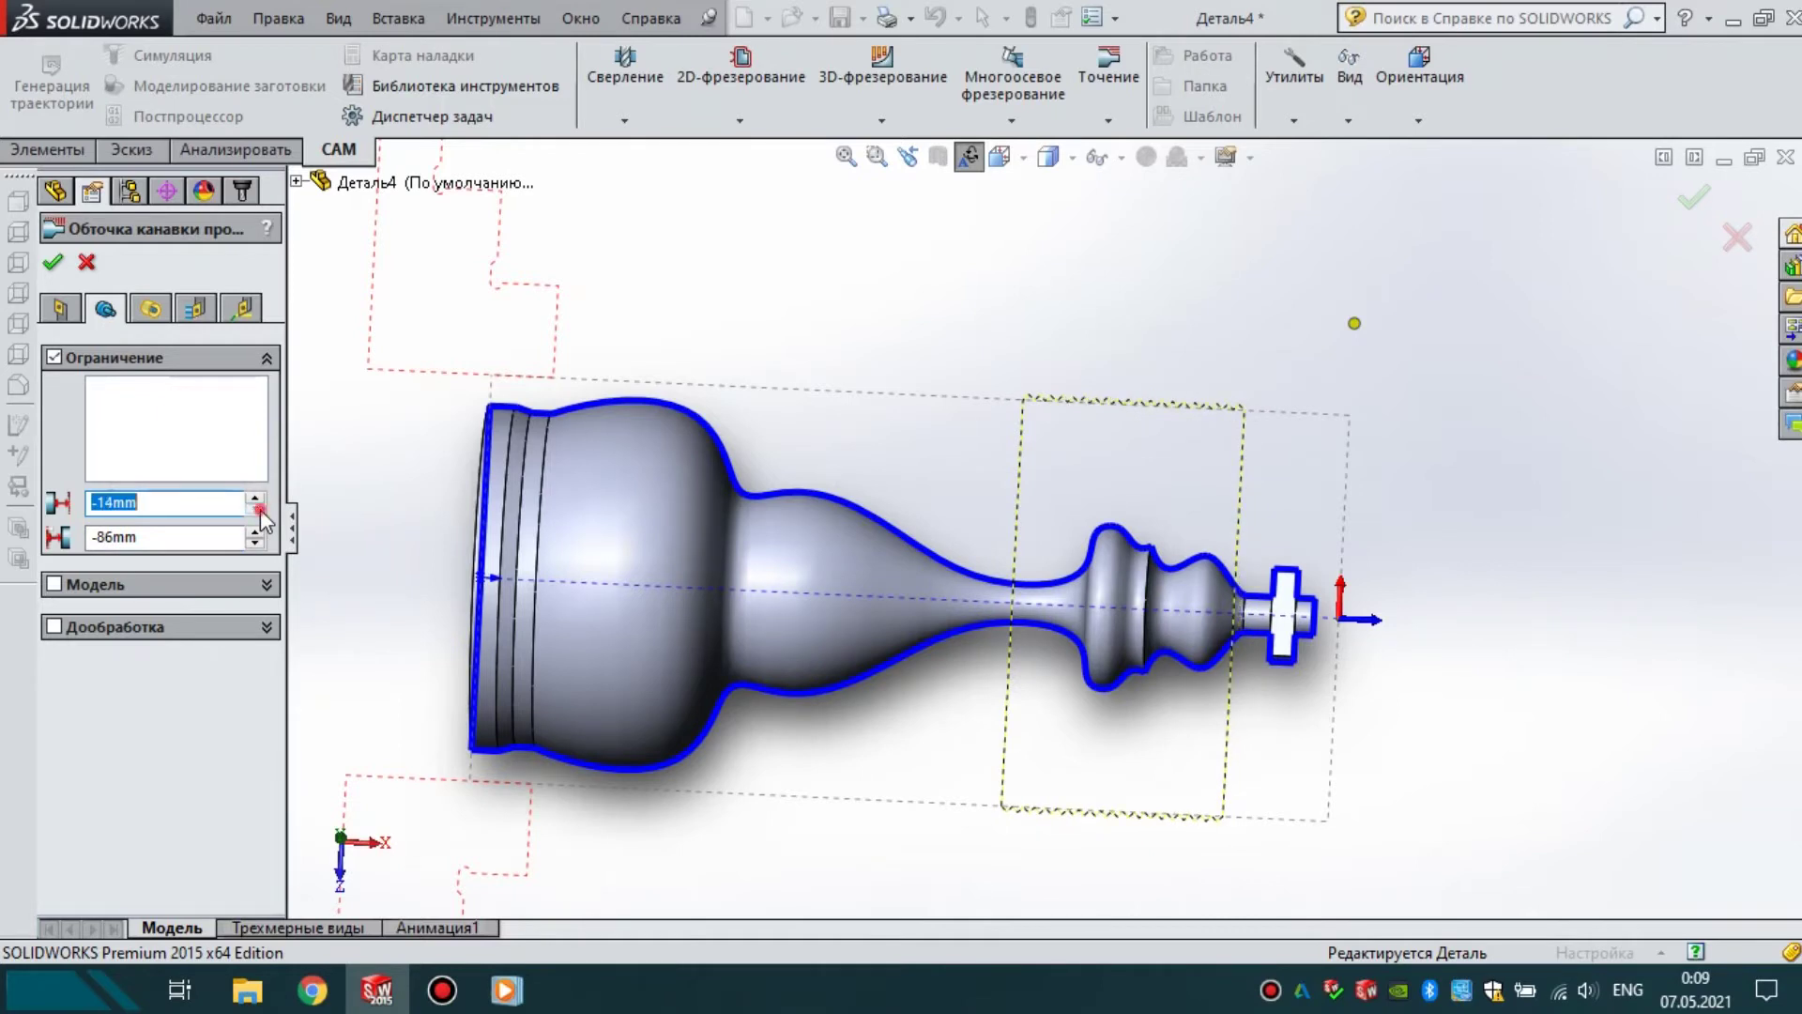
- Set the roughing pass step to 1.5 mm and the finishing pass step to 0.2 mm, then accept the groove turning operation
left_click(193, 306)
double_click(149, 457)
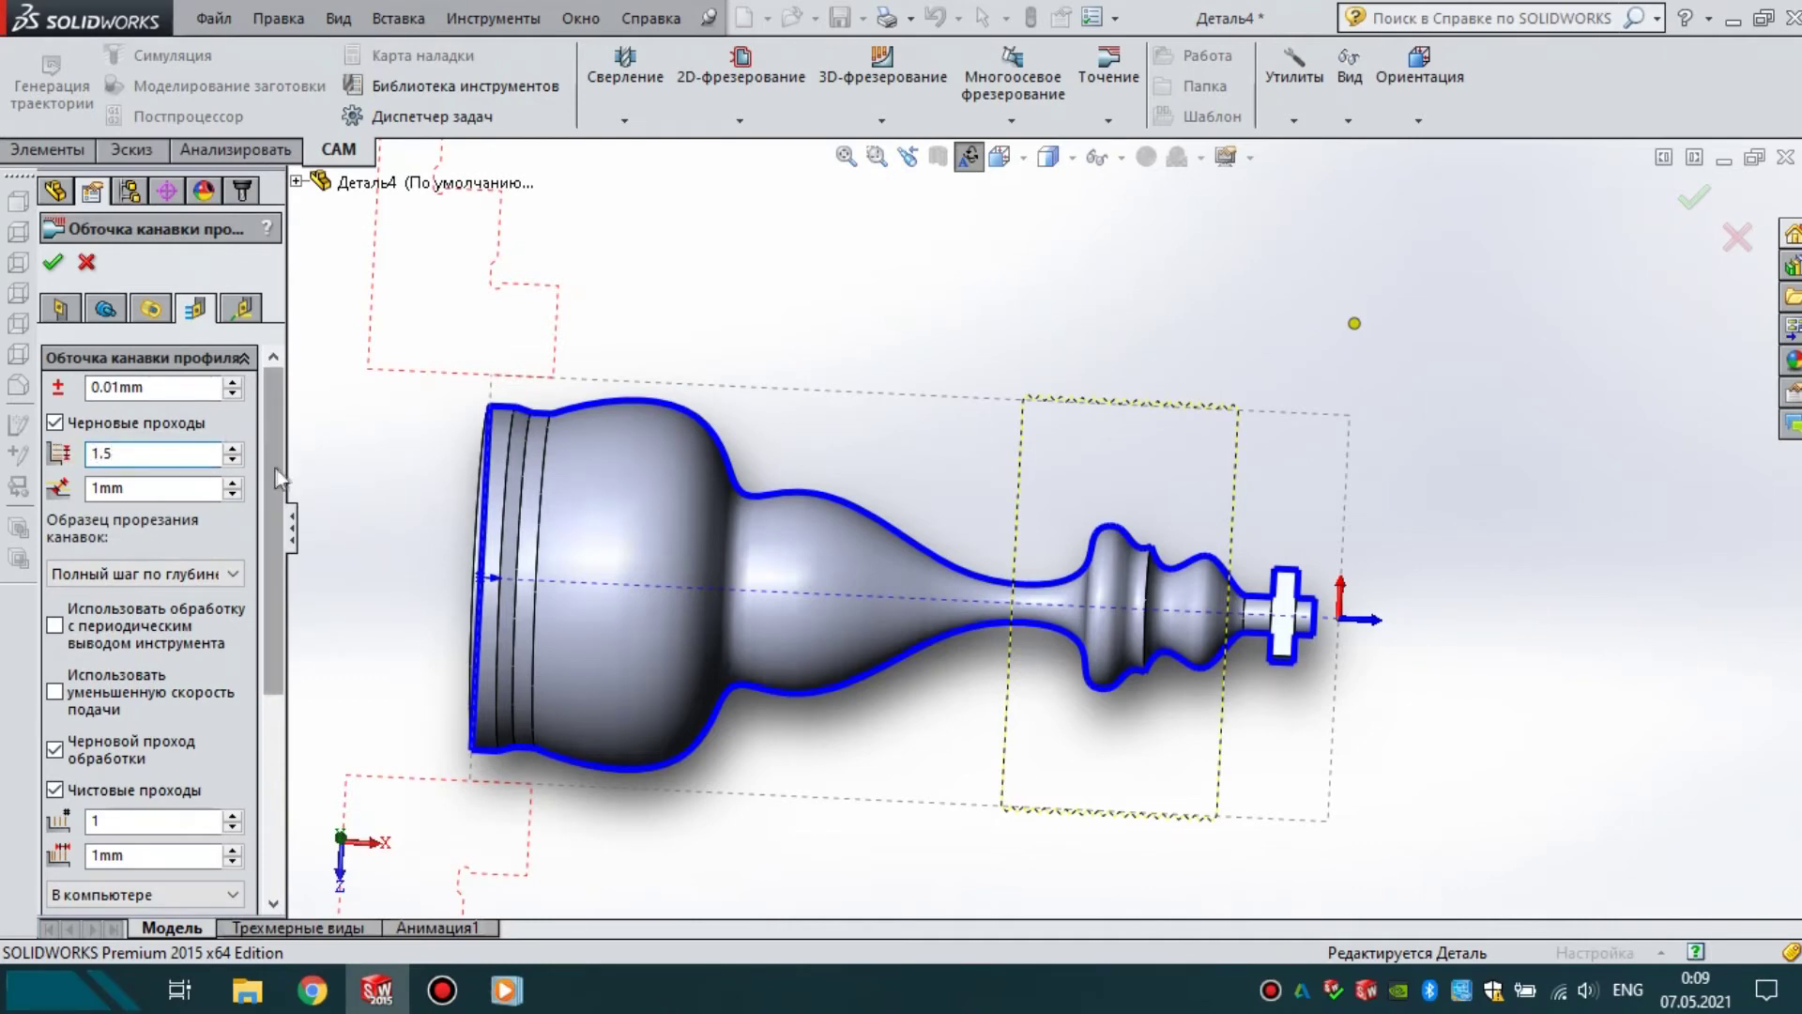
left_click_drag(270, 469, 270, 582)
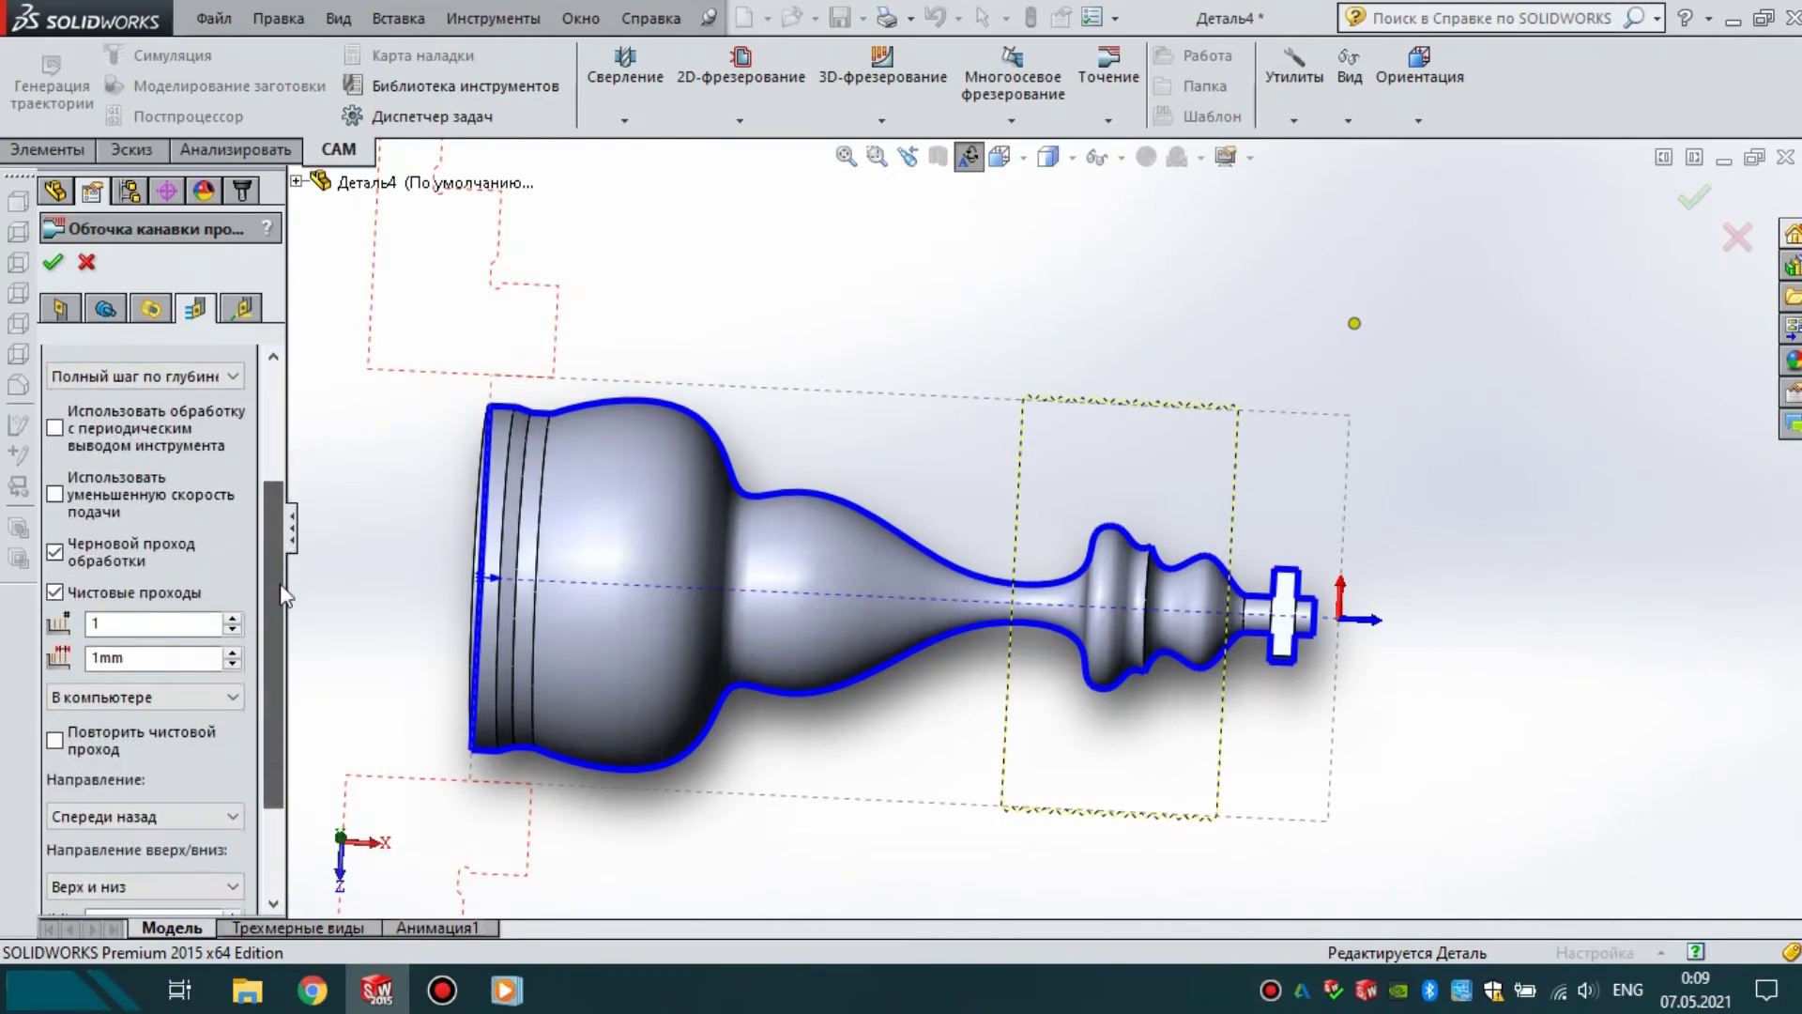
left_click(134, 658)
type("0.2")
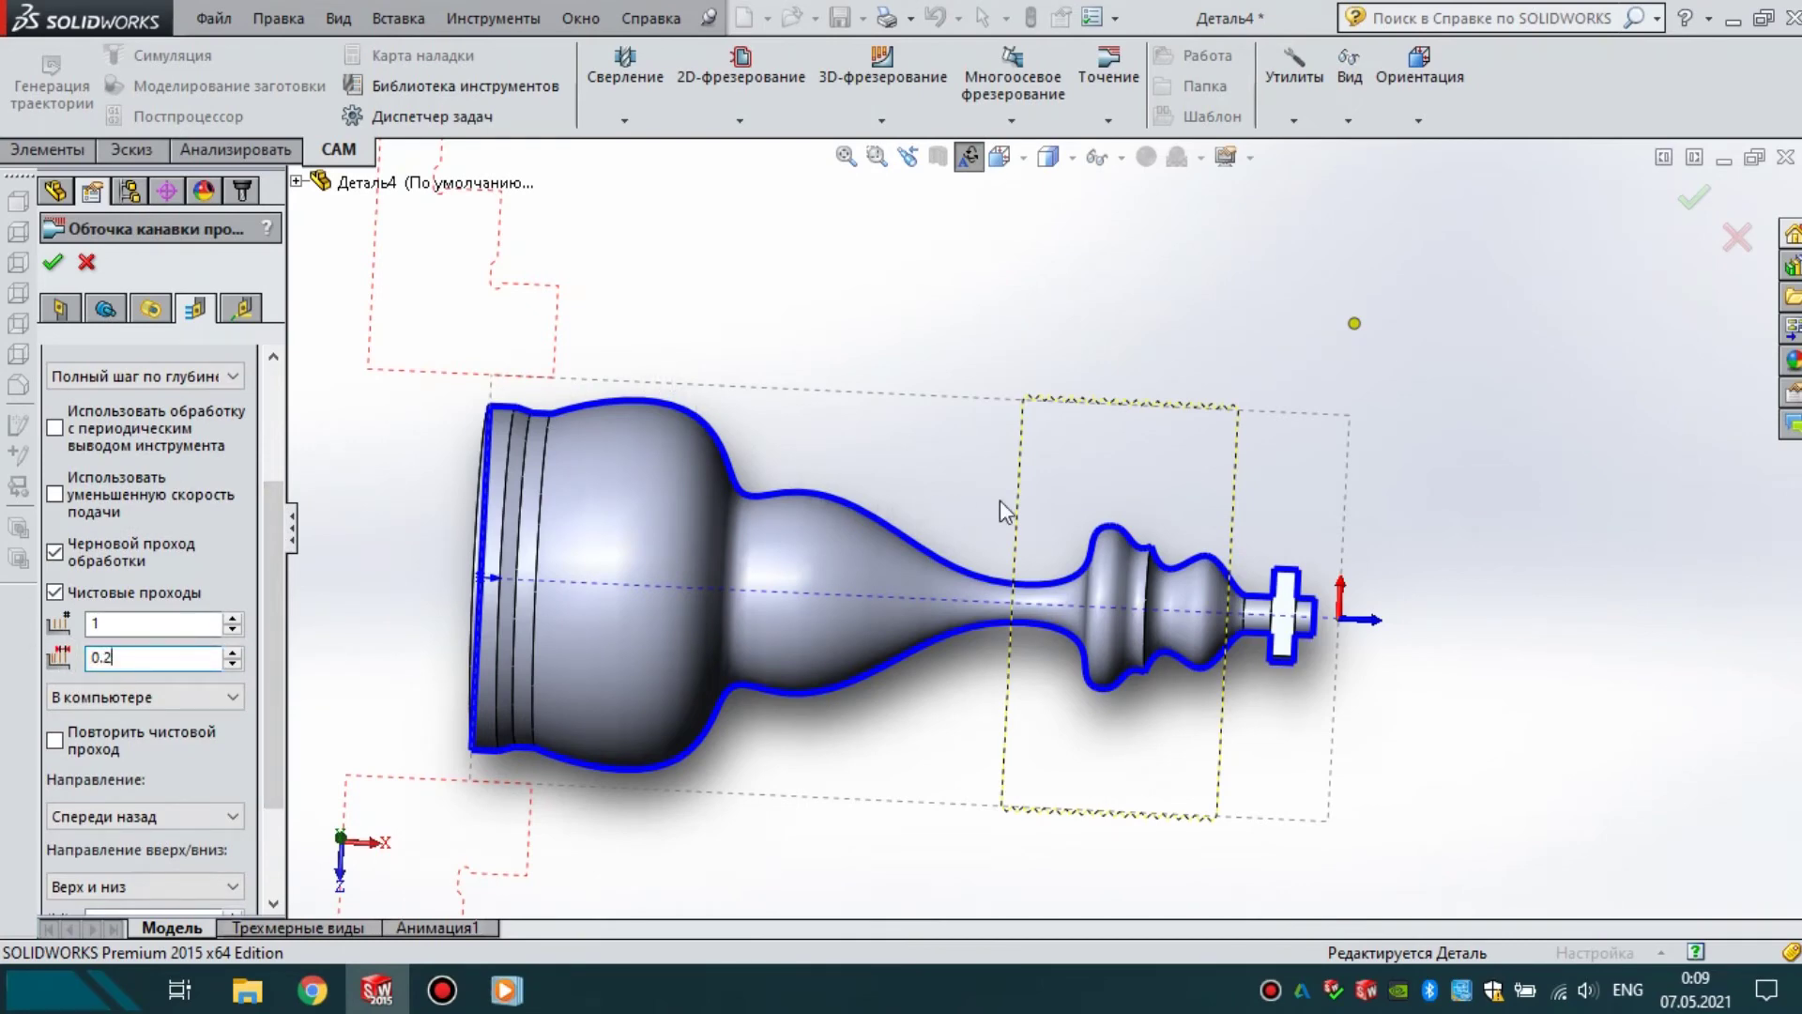
middle_click_drag(1006, 507, 1014, 527)
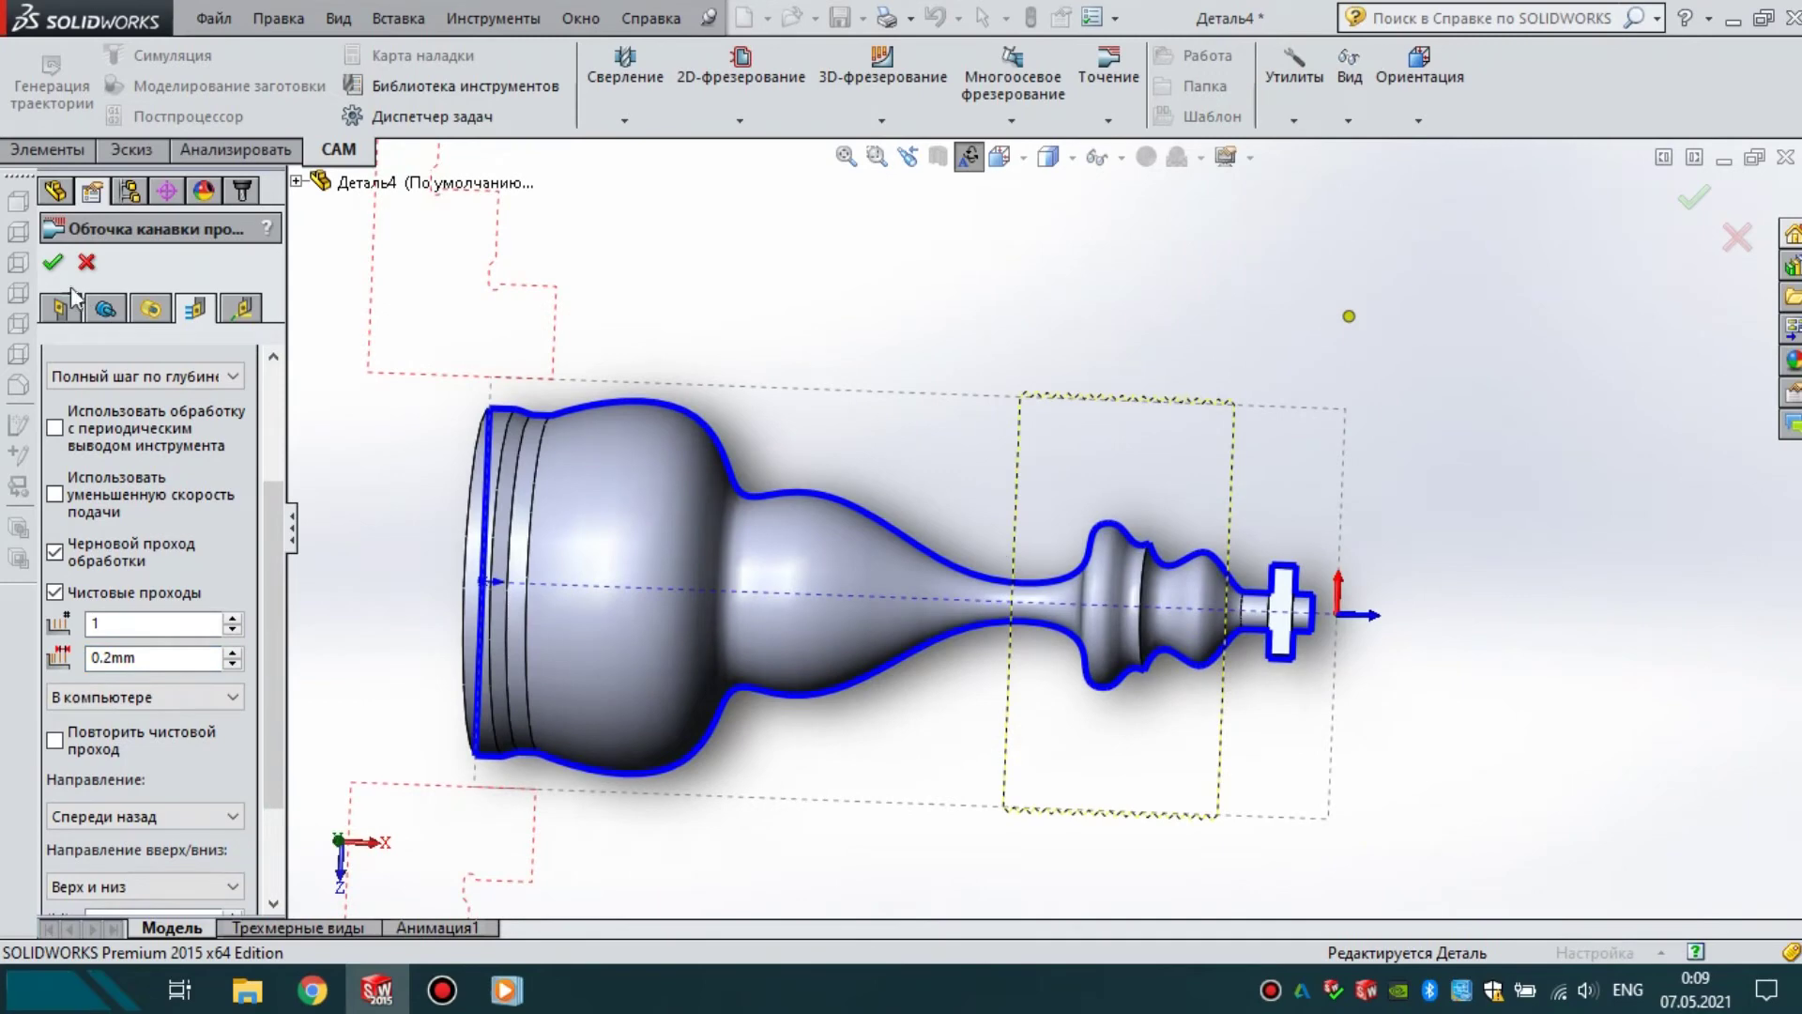
left_click(50, 264)
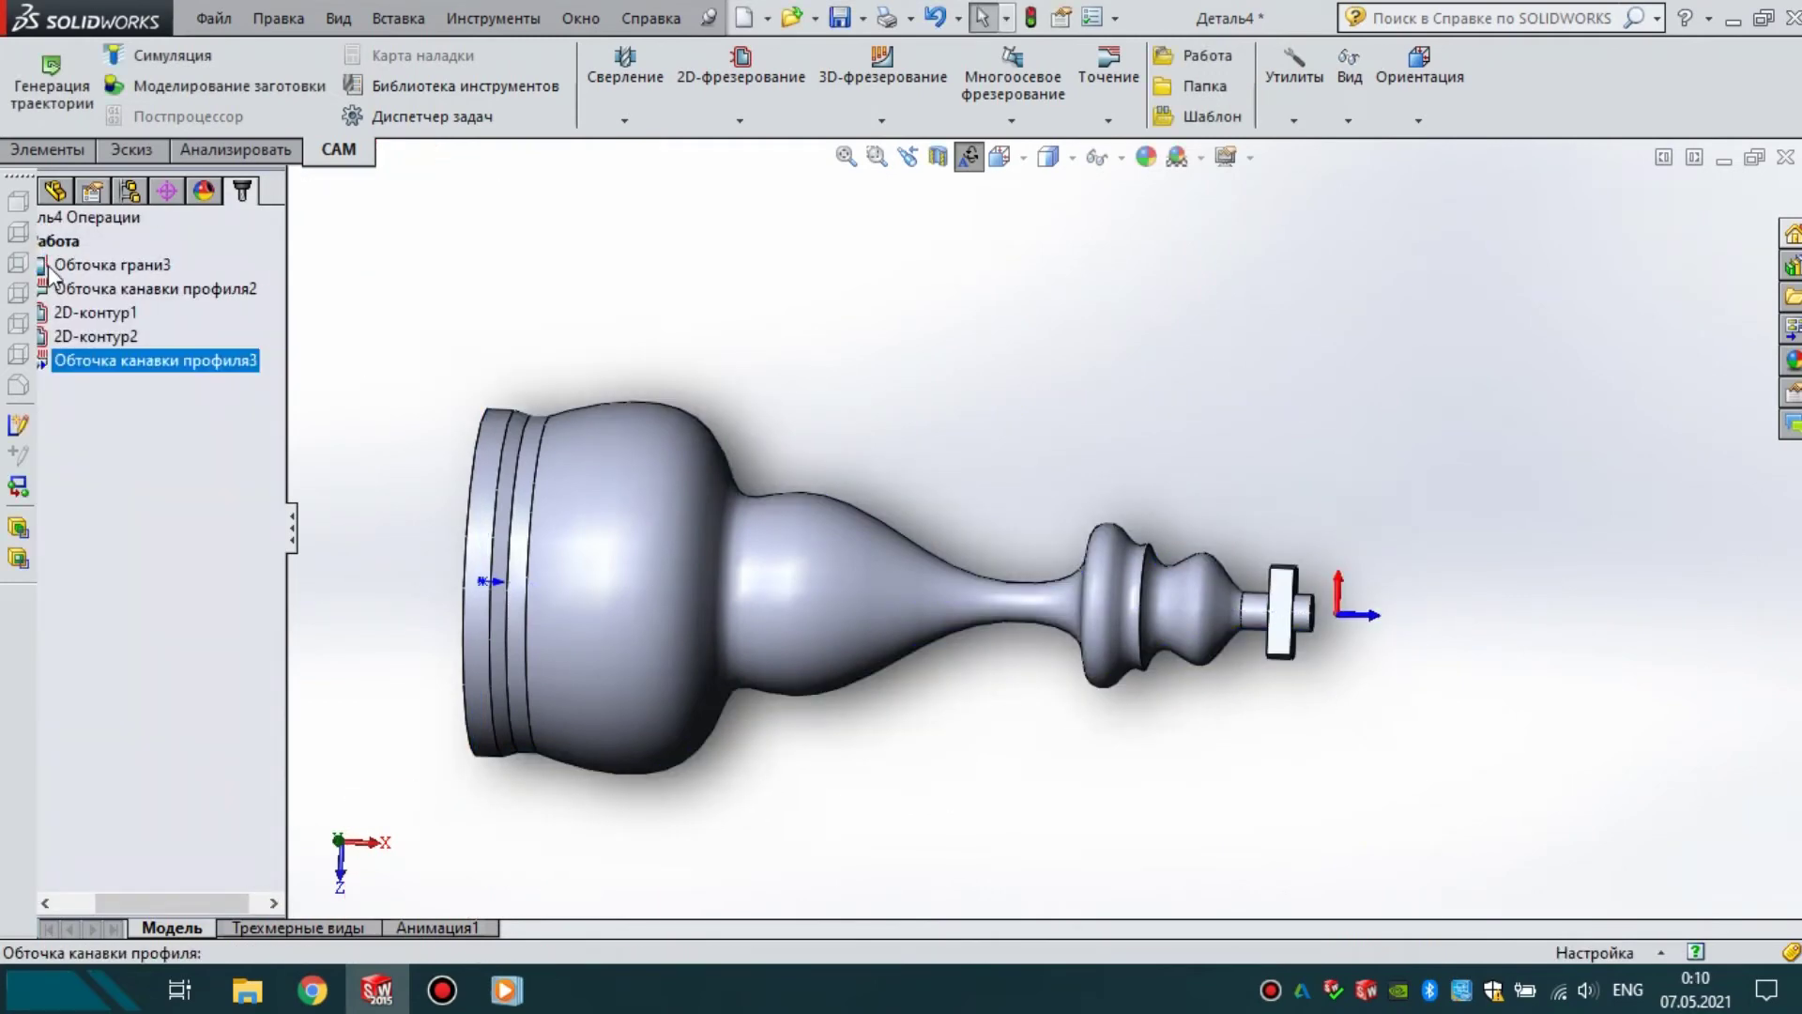
scroll(1131, 554, "down", 5)
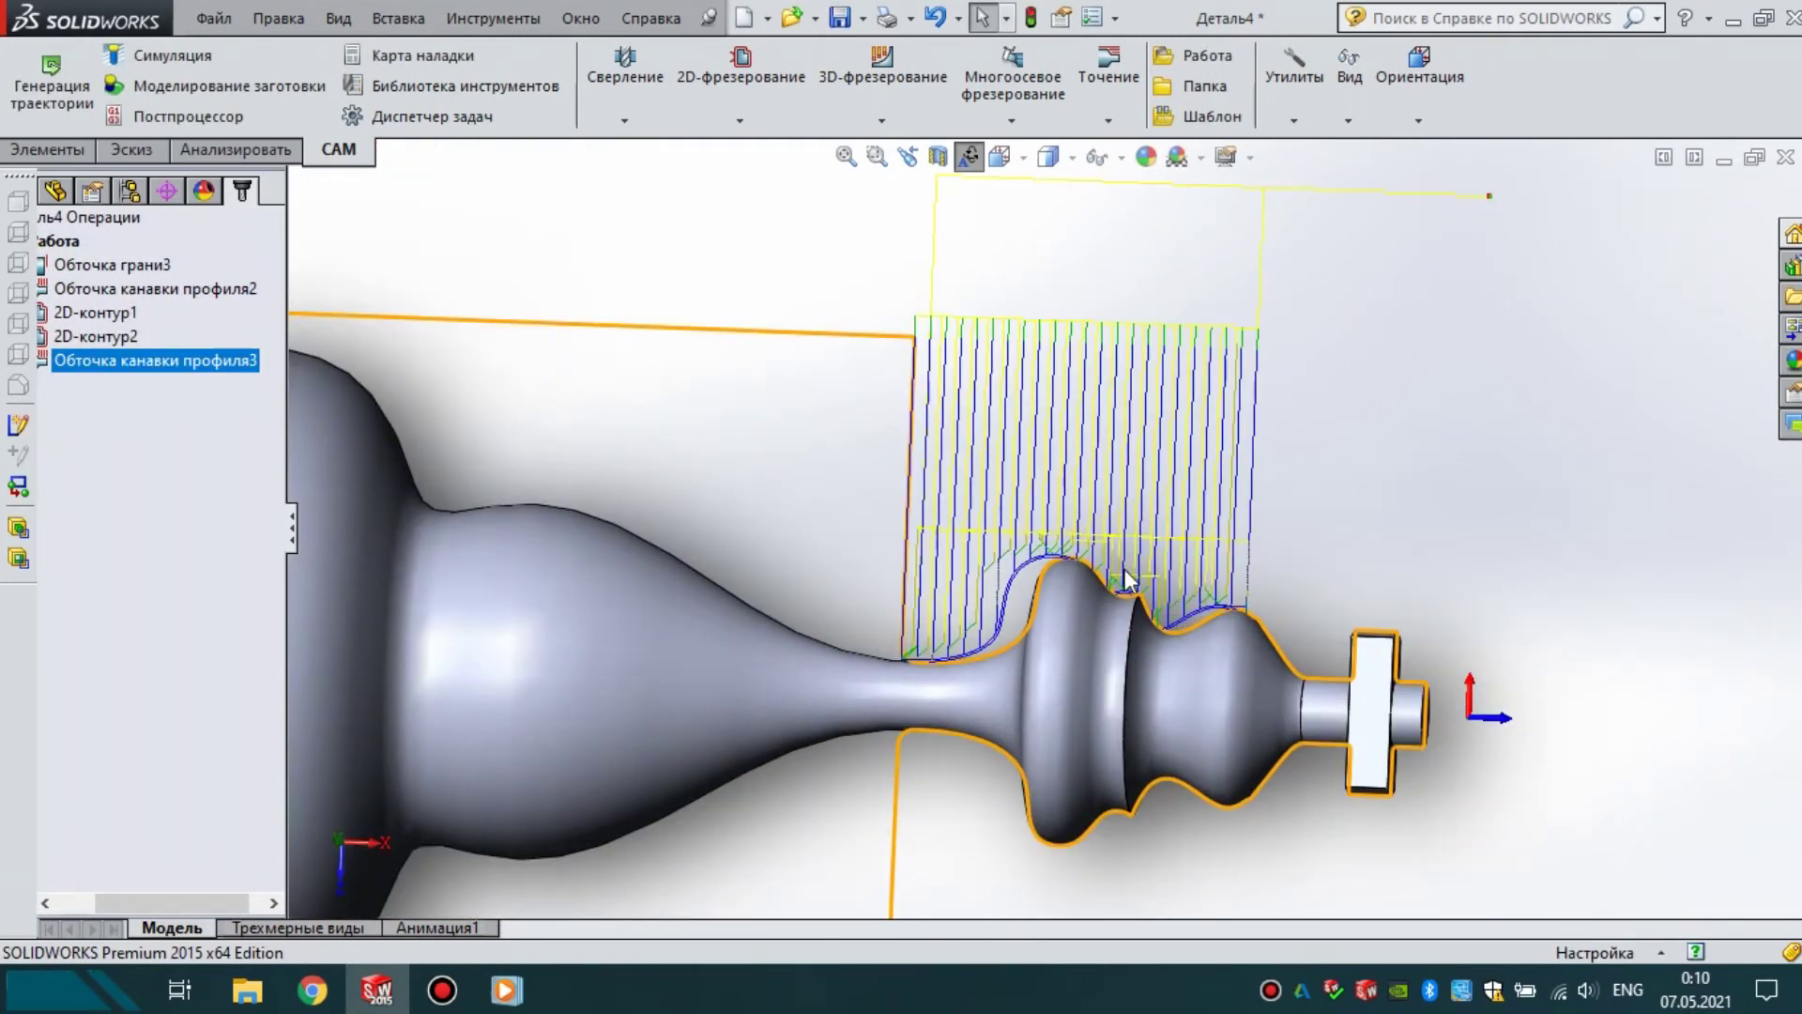
scroll(1325, 612, "up", 5)
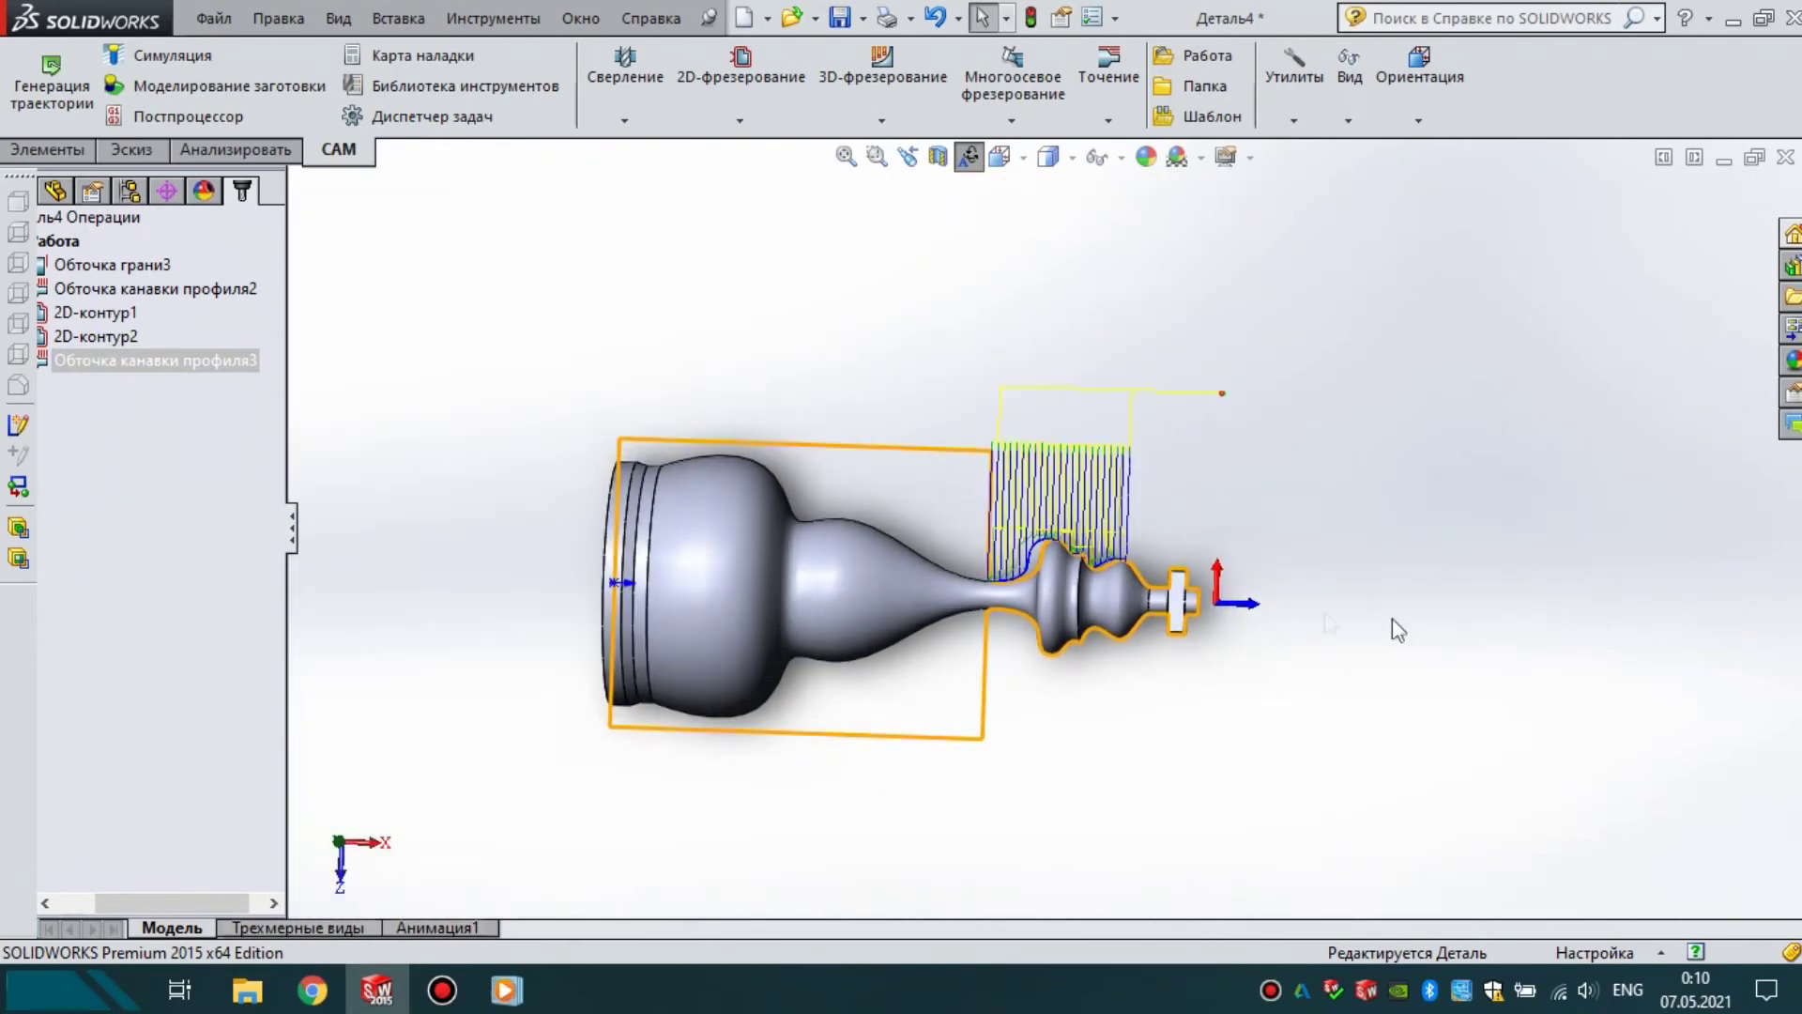
scroll(747, 510, "down", 2)
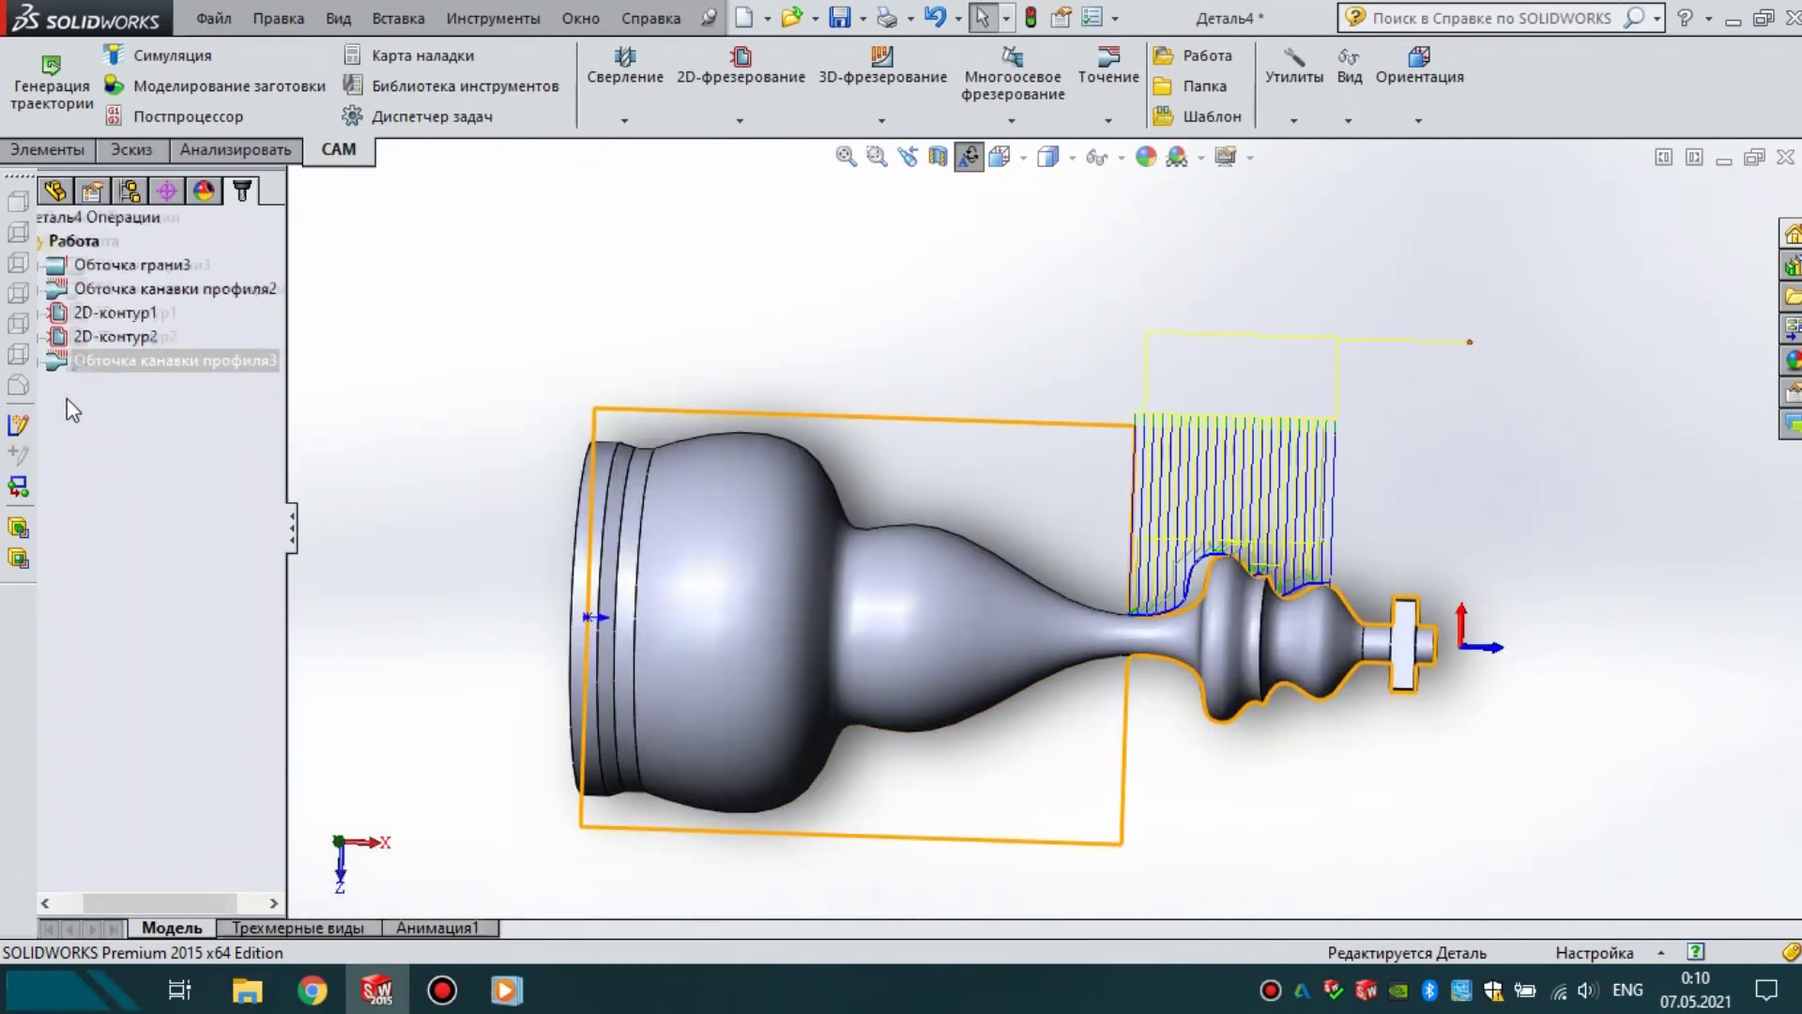
- Run the stock simulation of the whole job at increased playback speed, examine the machined upper part of the king, then close the simulation
left_click(94, 240)
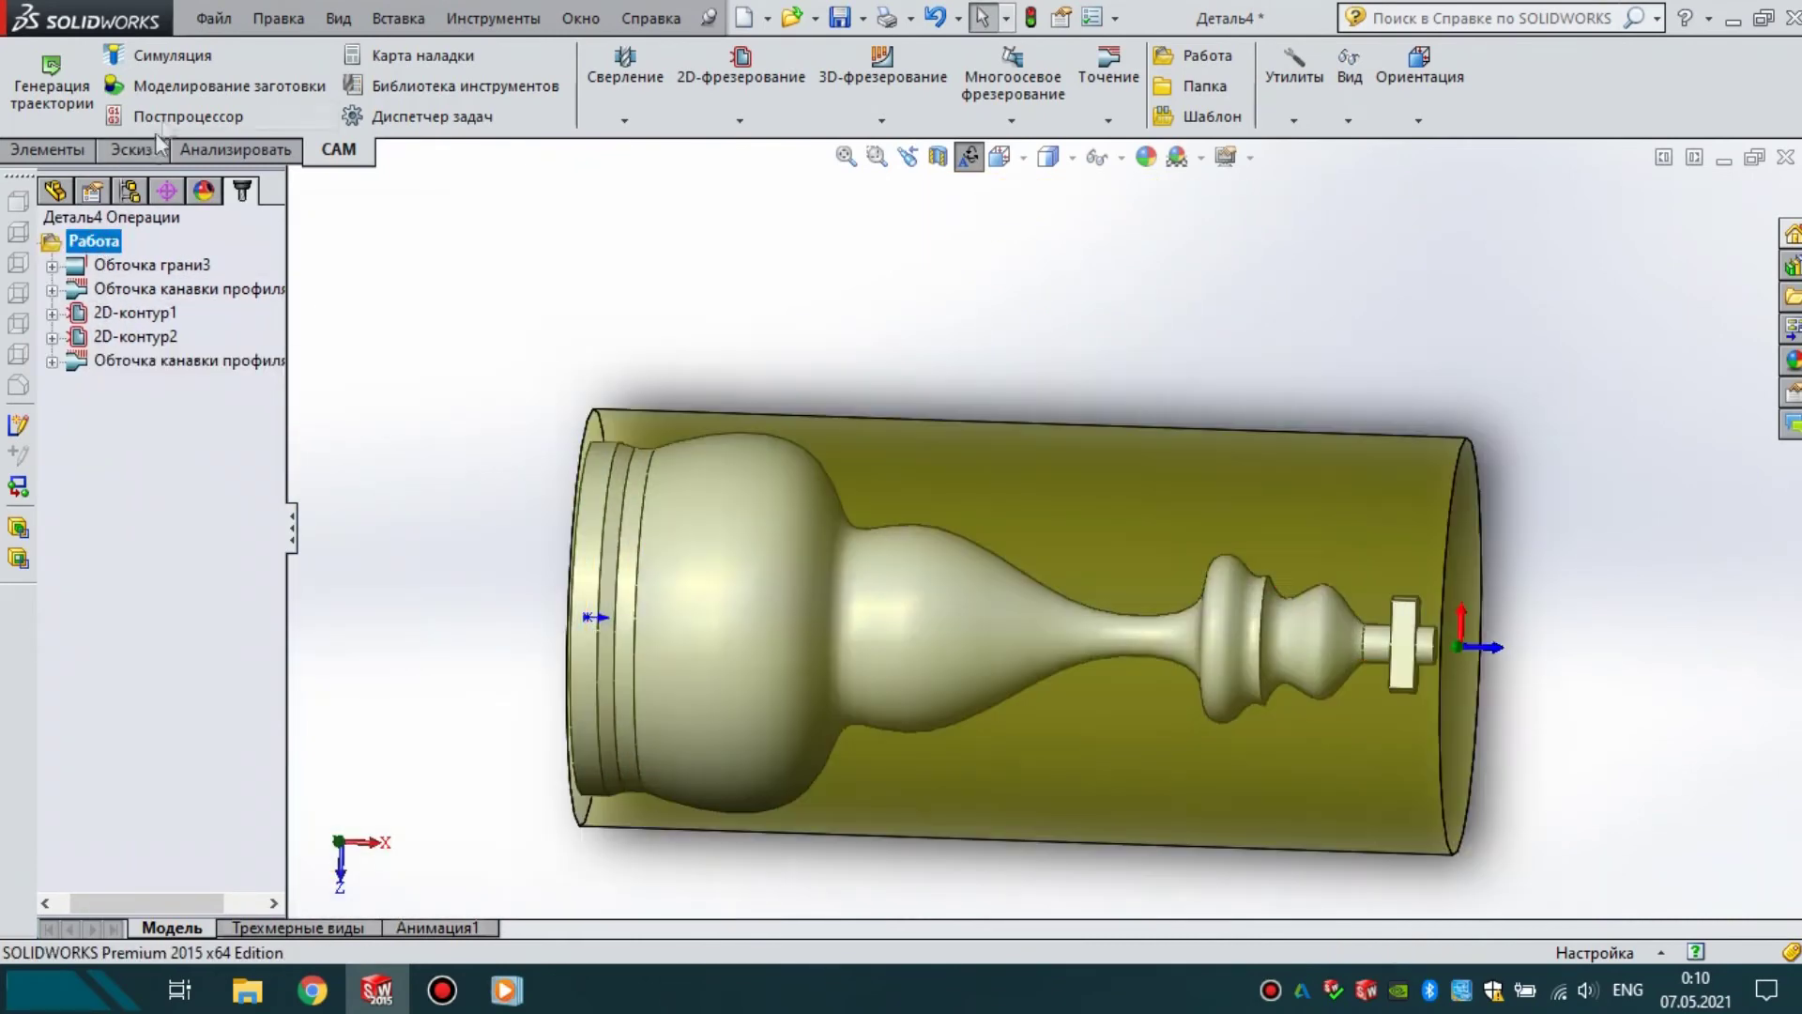
left_click(176, 82)
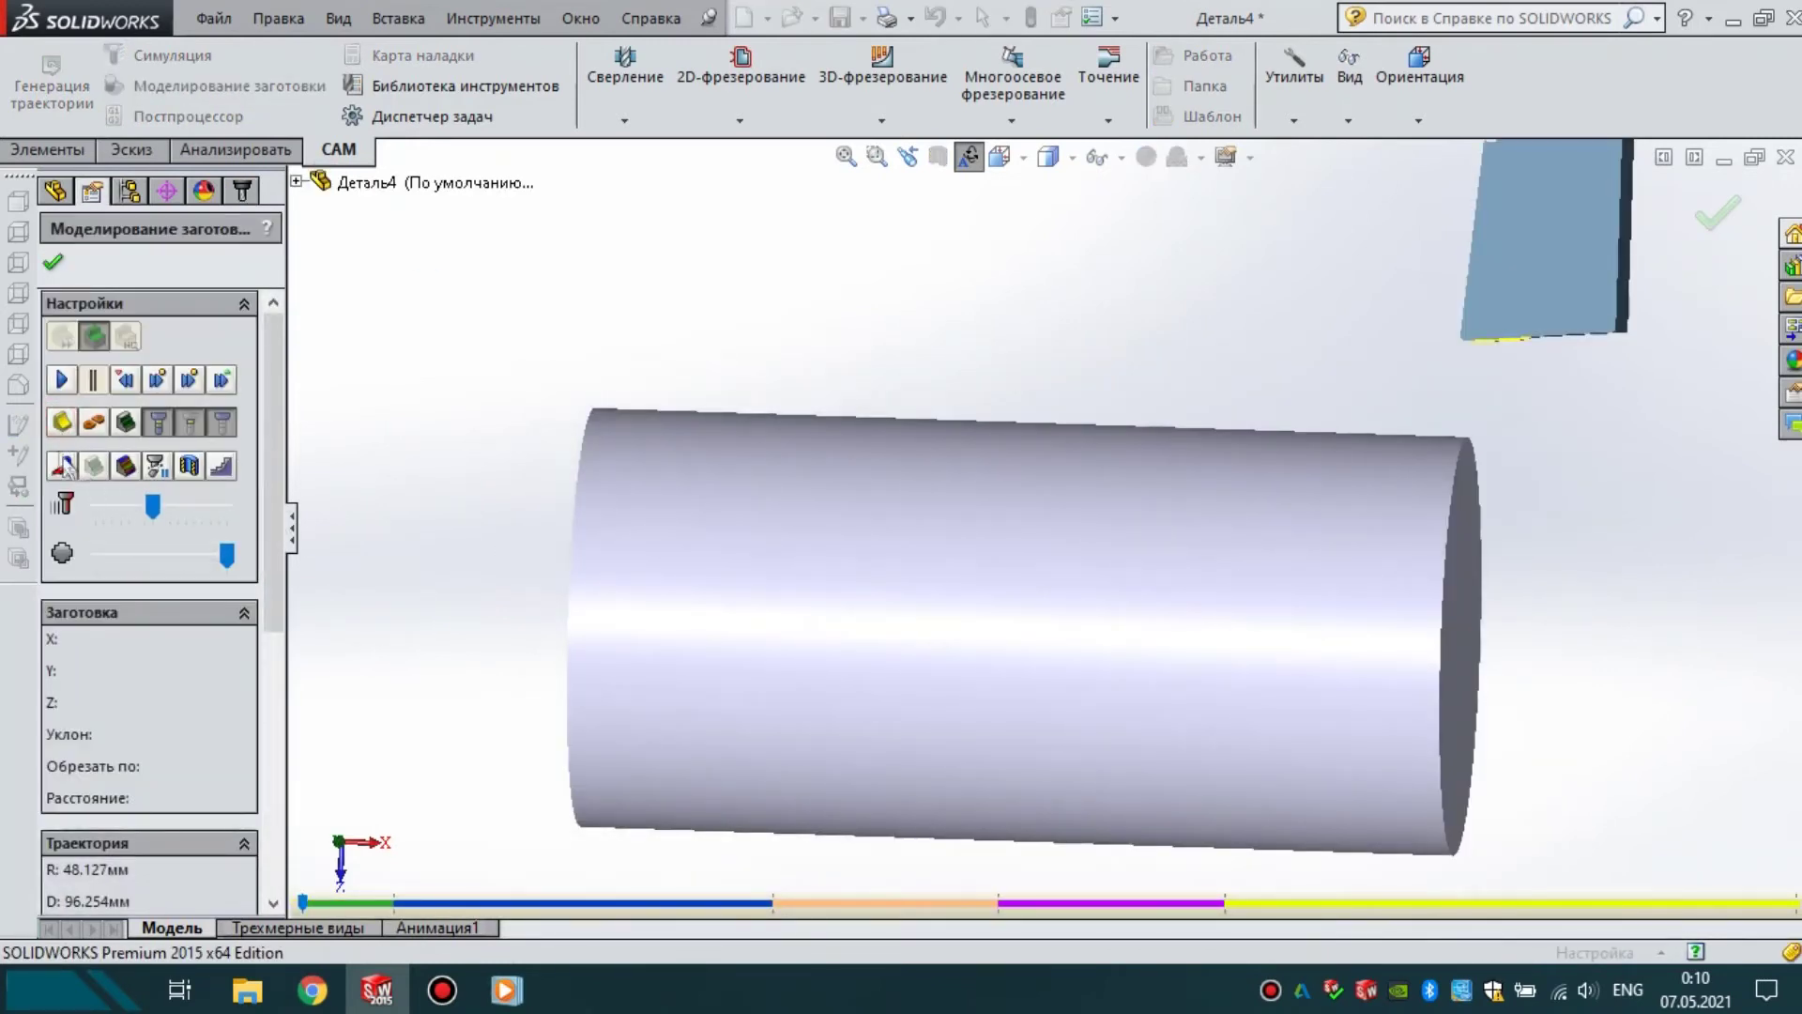
left_click(64, 379)
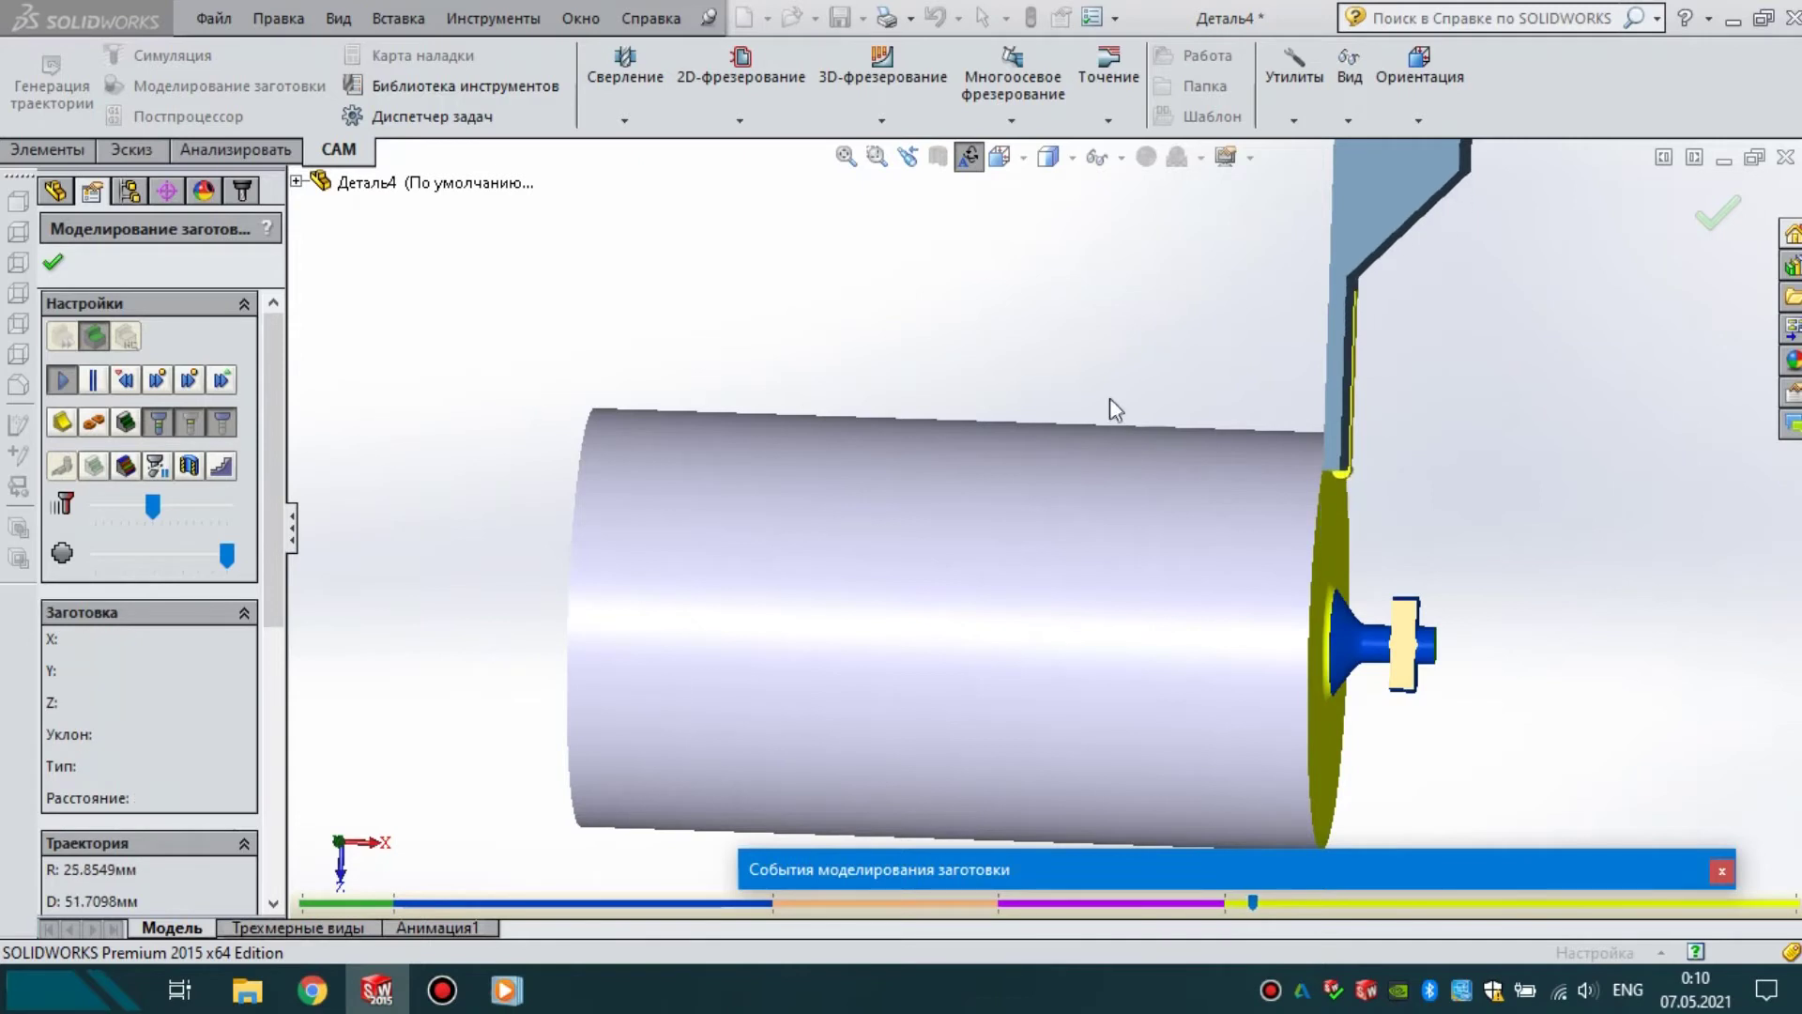
left_click(177, 507)
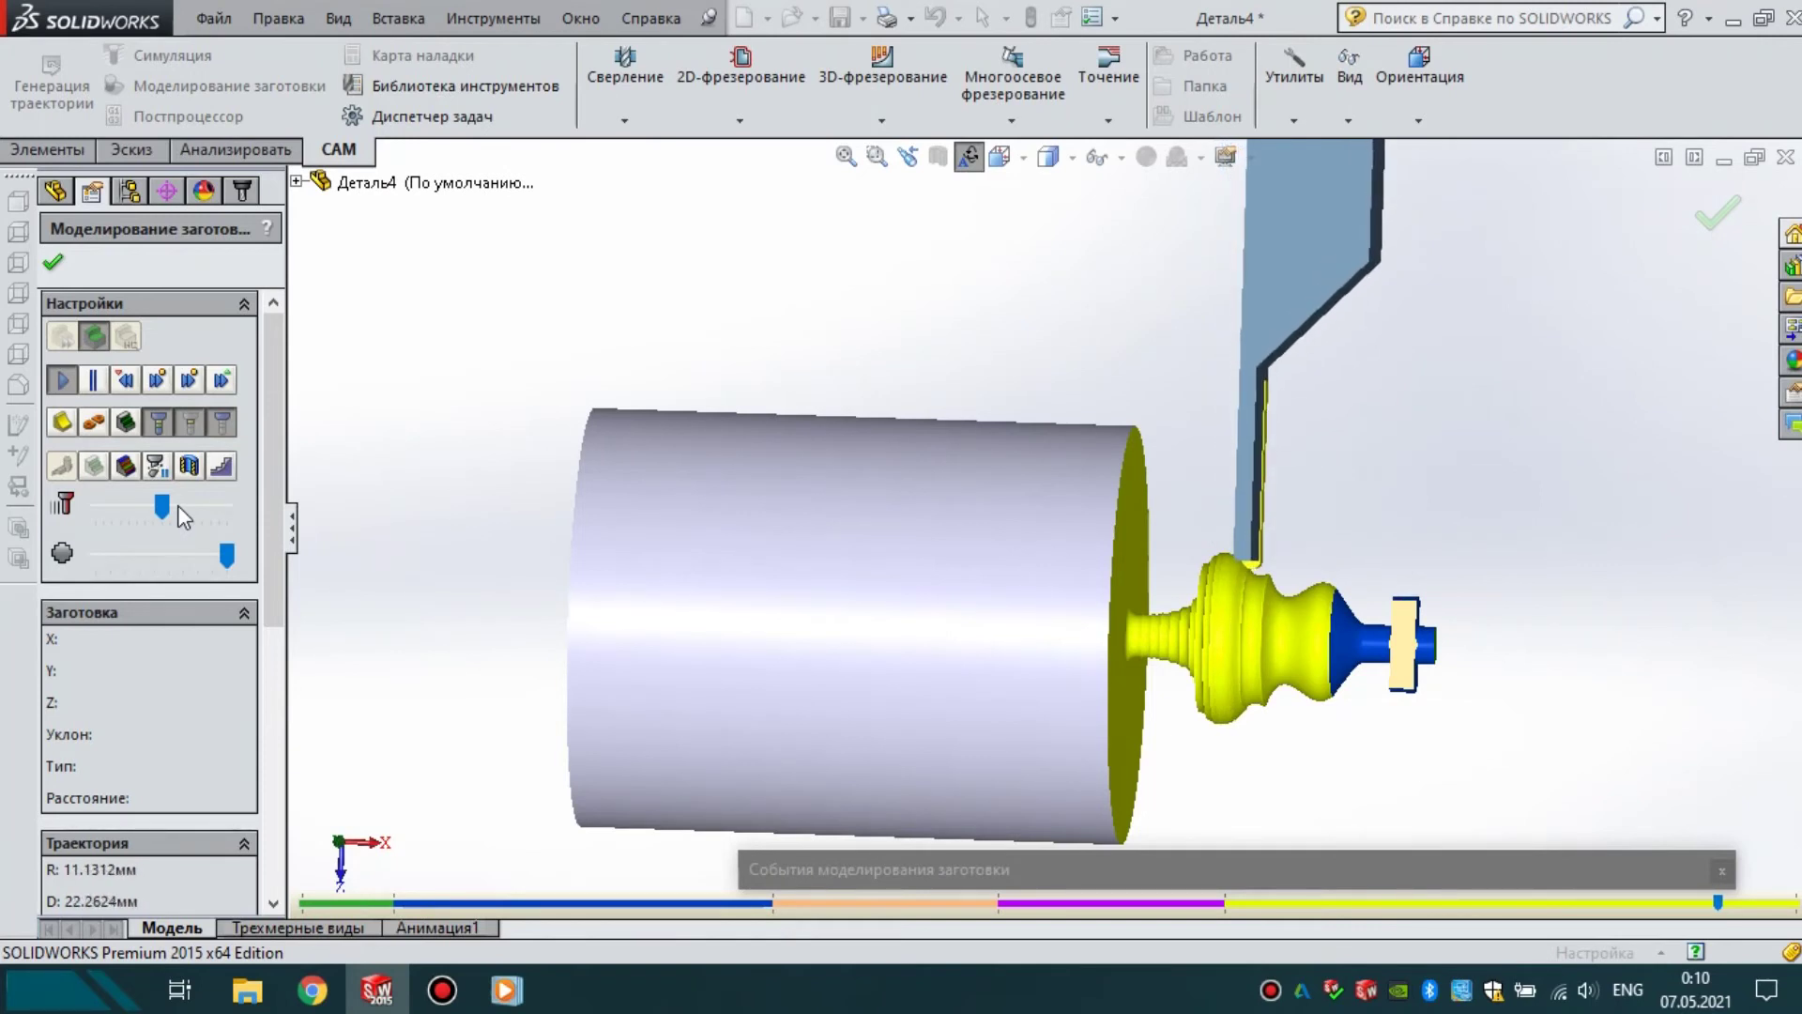
left_click(189, 508)
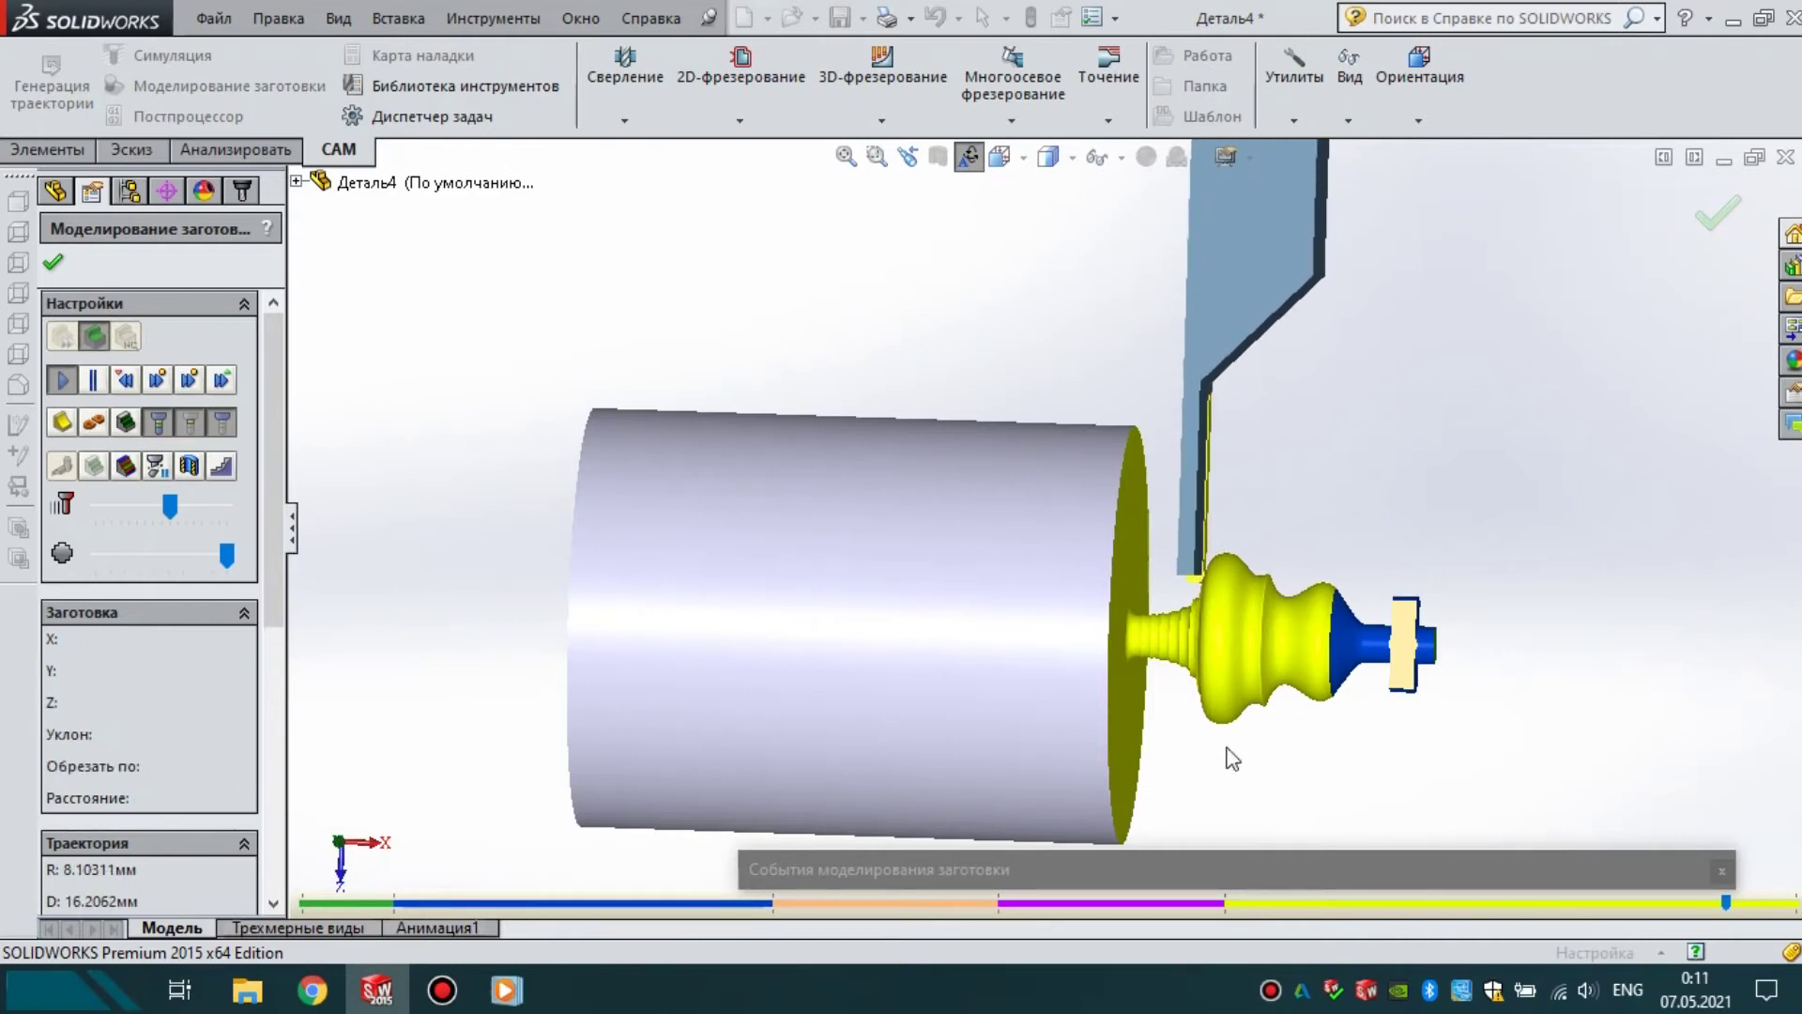
scroll(1167, 751, "down", 2)
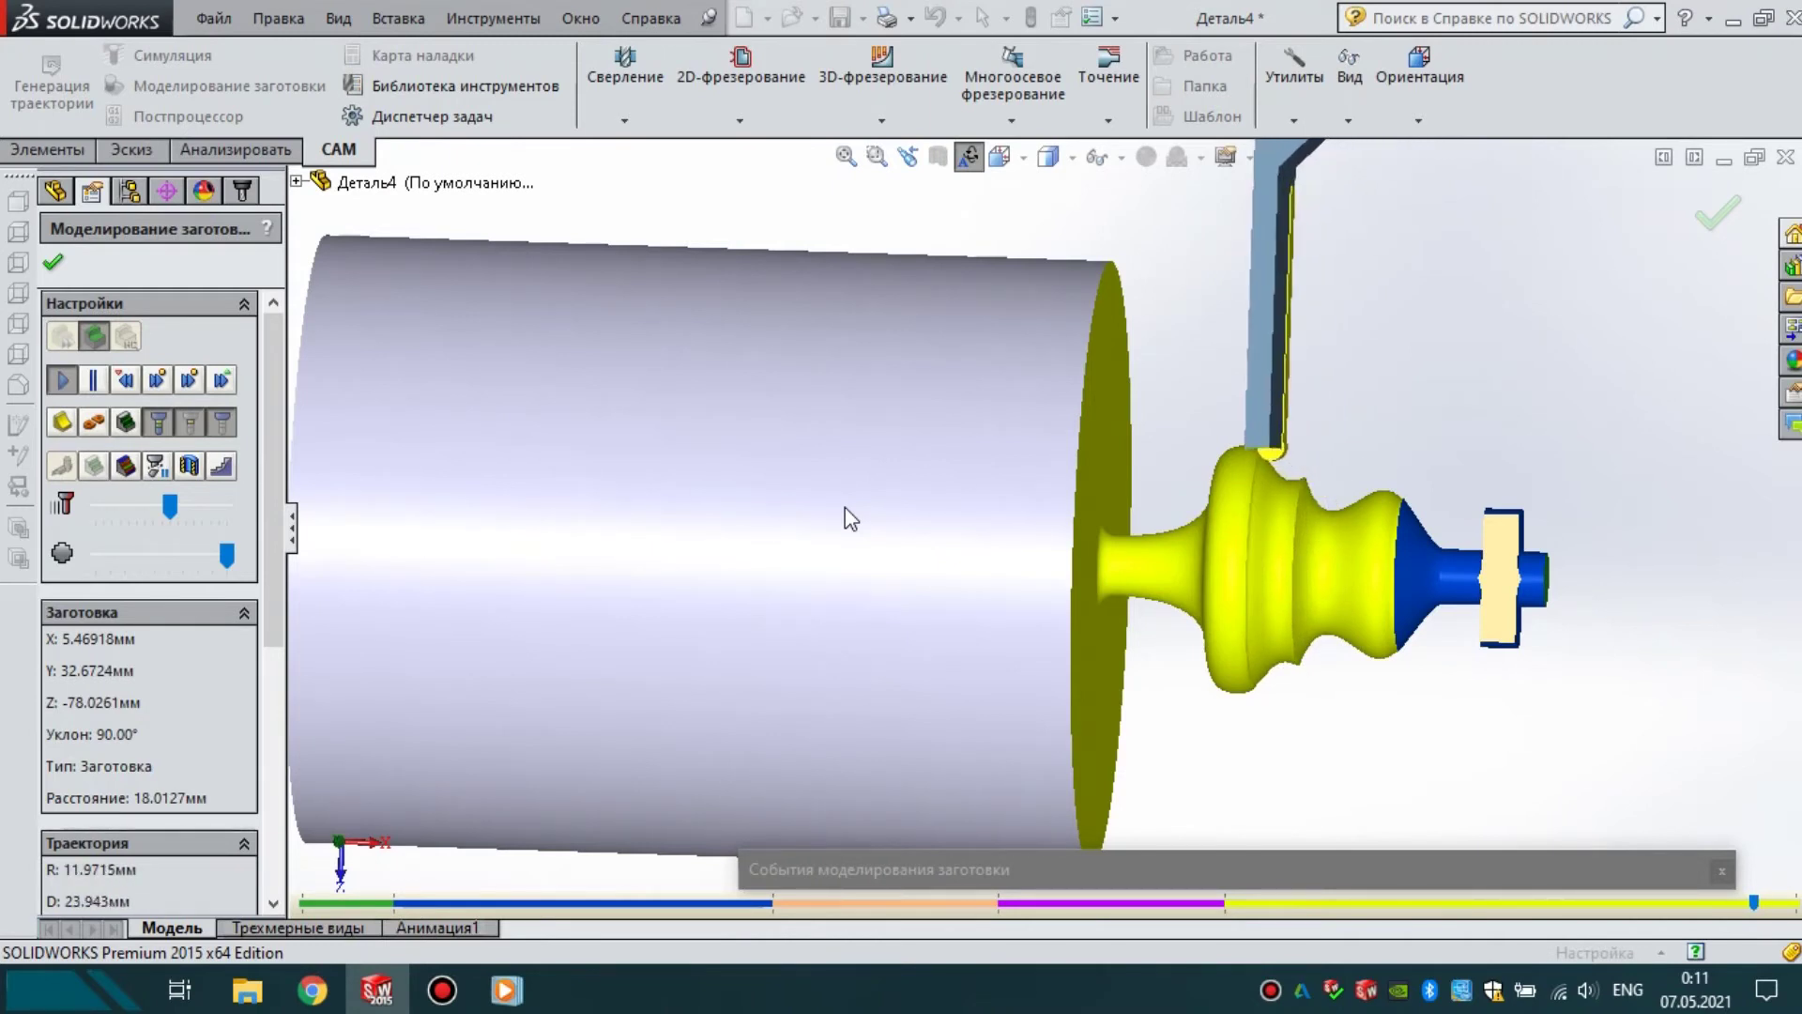
left_click(186, 506)
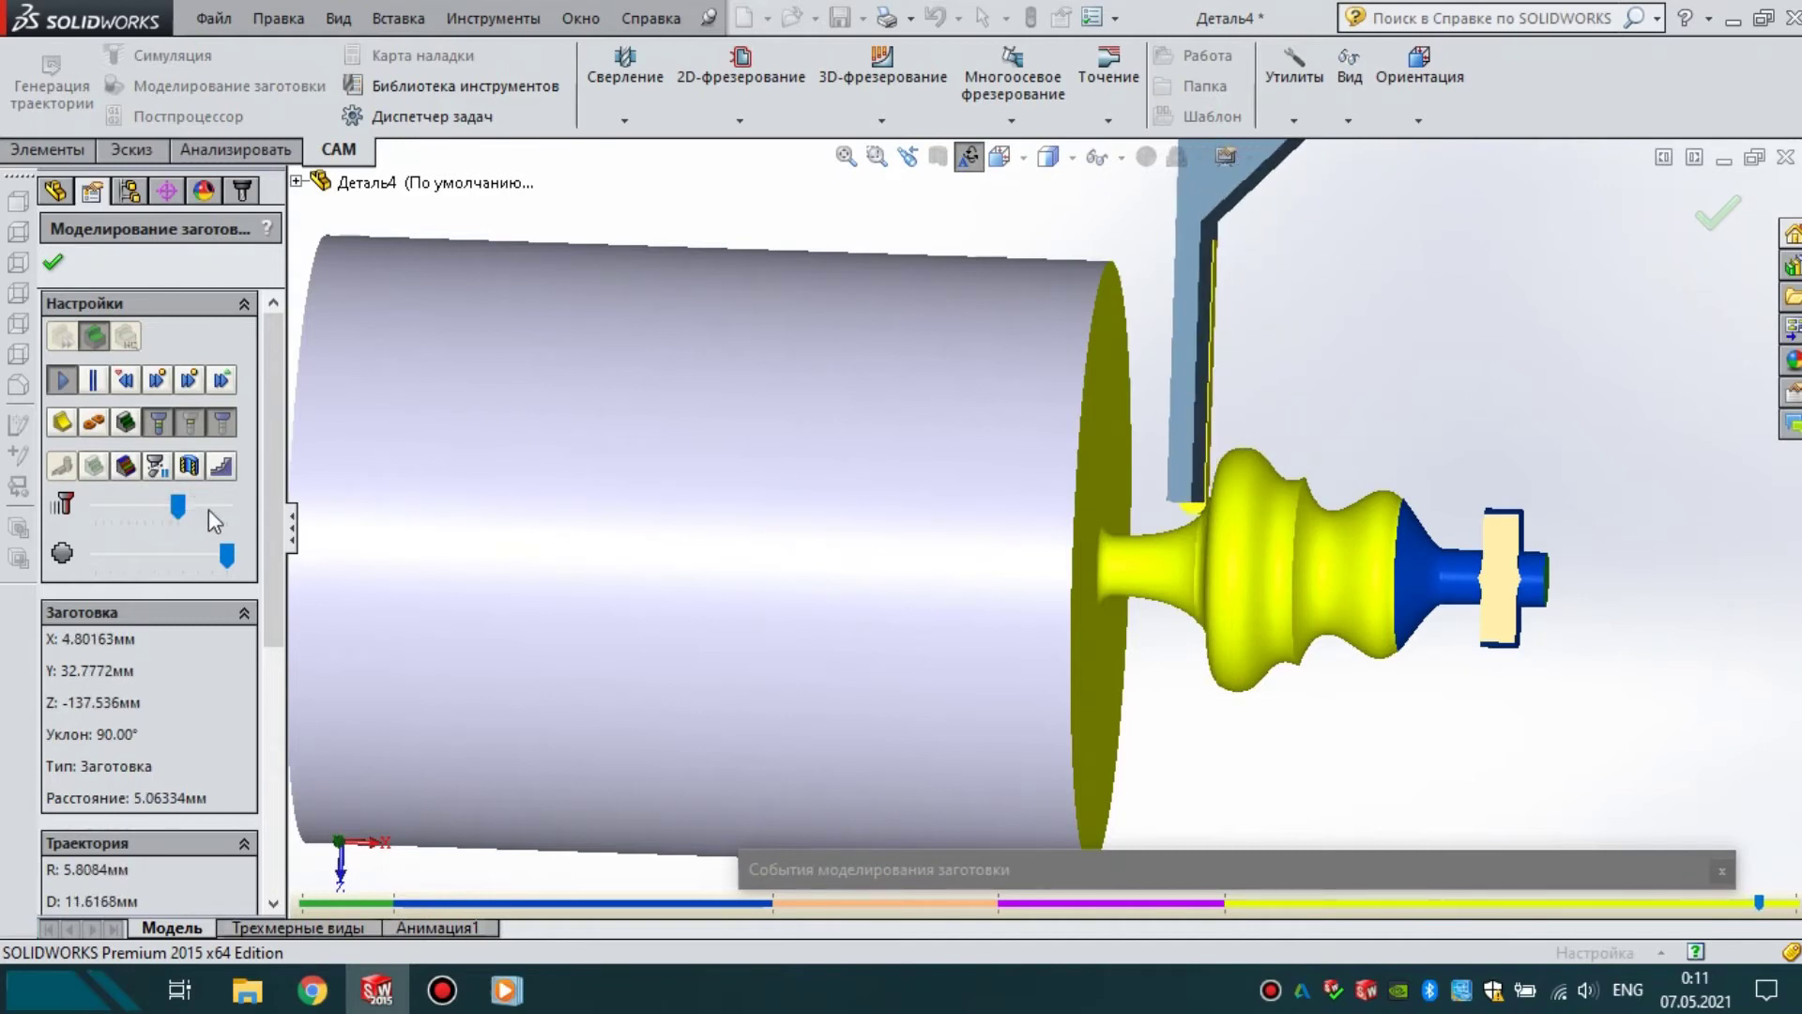
left_click(208, 509)
scroll(1210, 560, "up", 5)
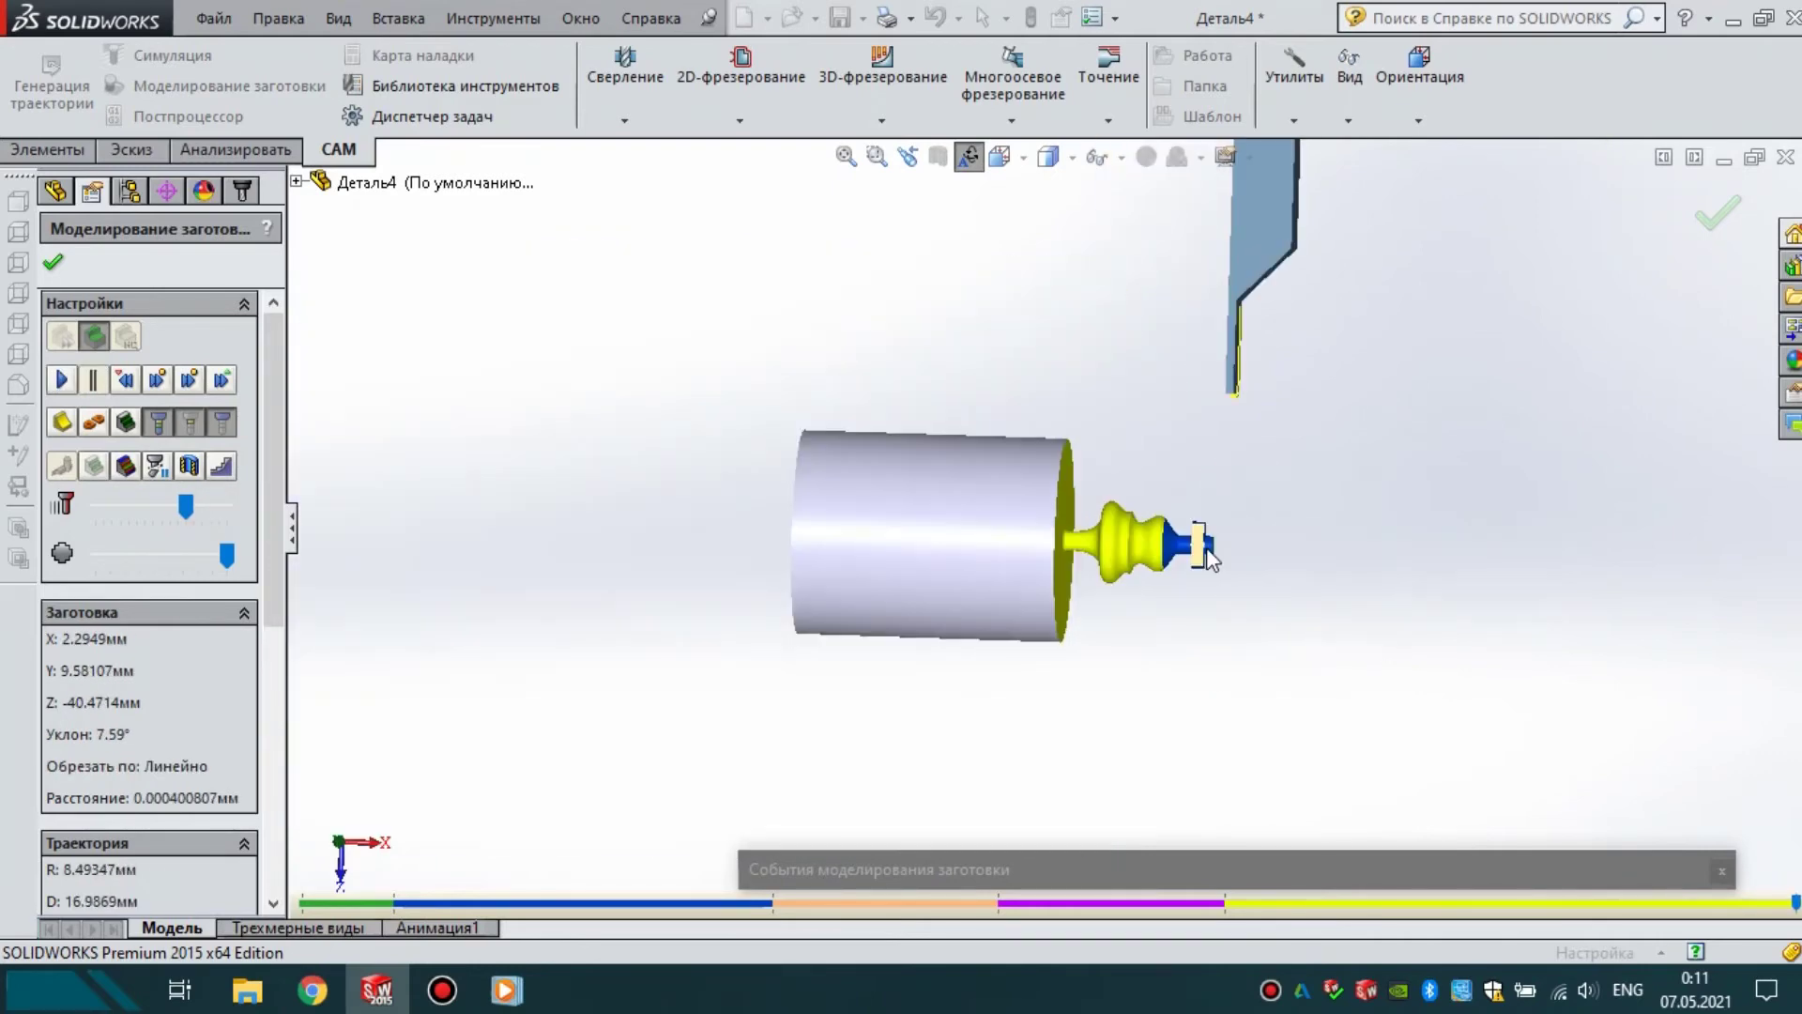
scroll(1108, 537, "down", 5)
middle_click_drag(1086, 541, 1118, 676)
left_click(52, 262)
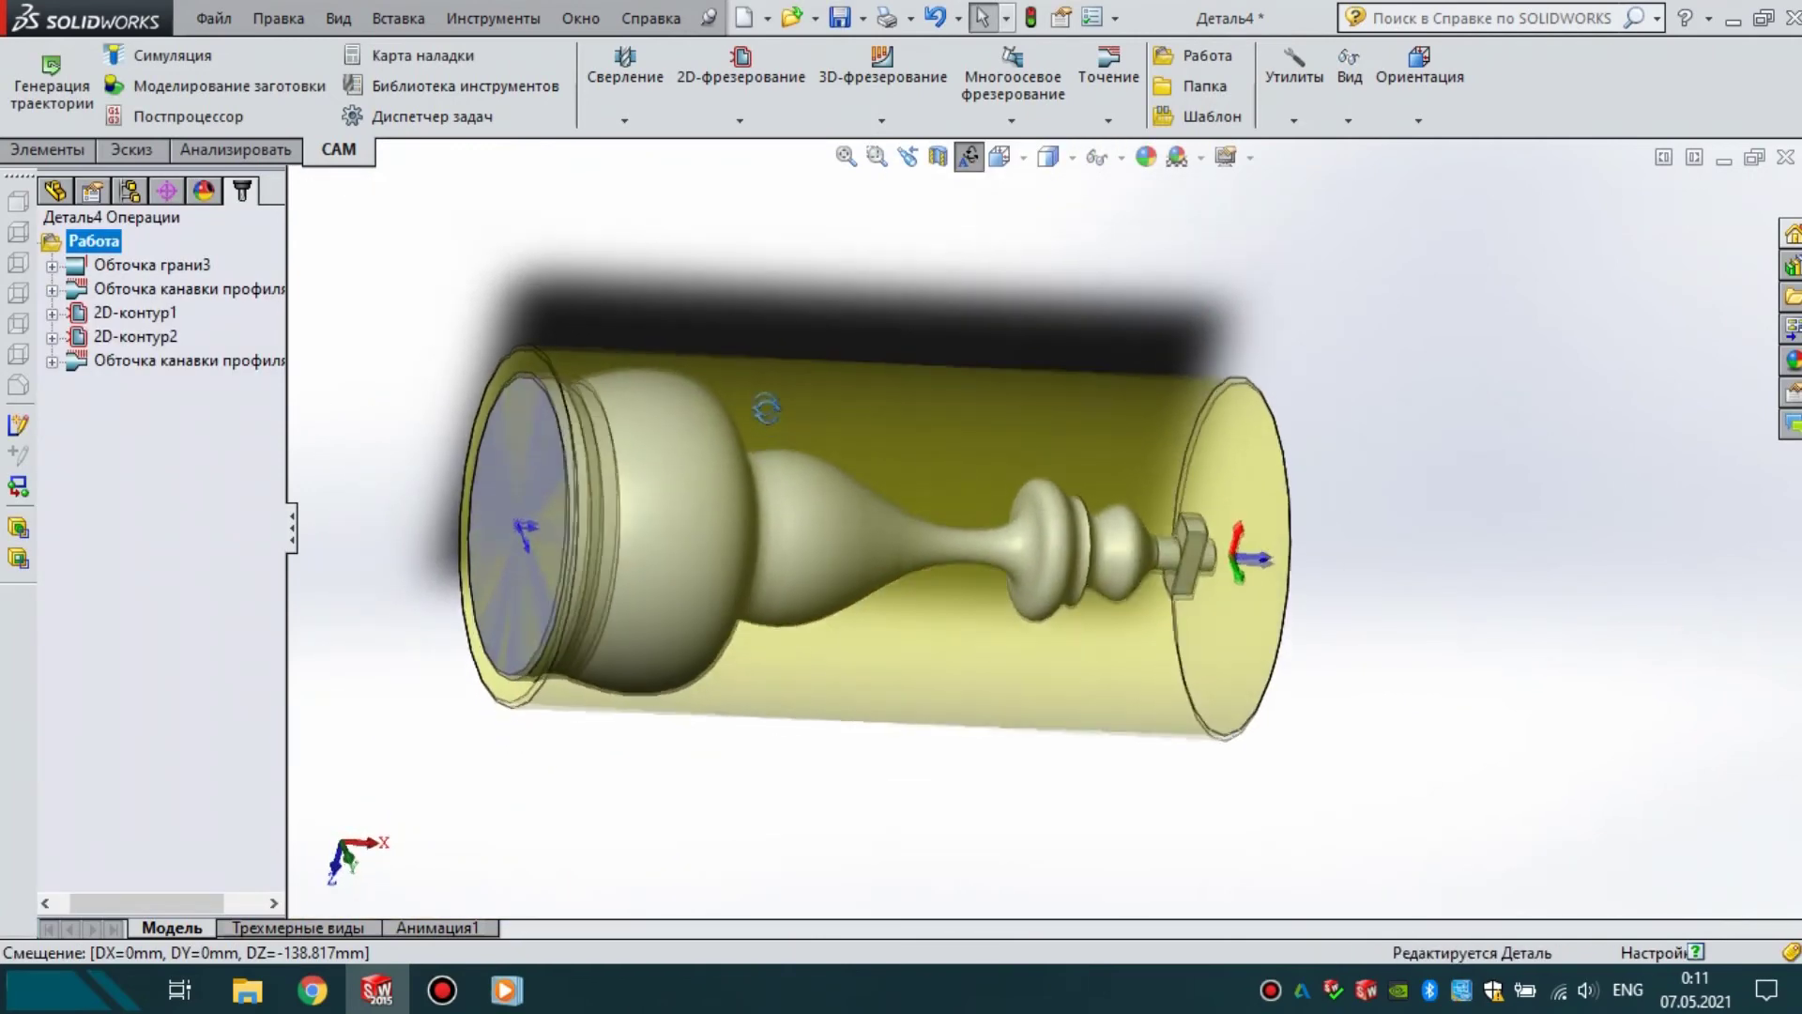
- Display the toolpaths of all operations in the job together on the model in a standard view, then clear the selection
left_click_drag(134, 411, 96, 267)
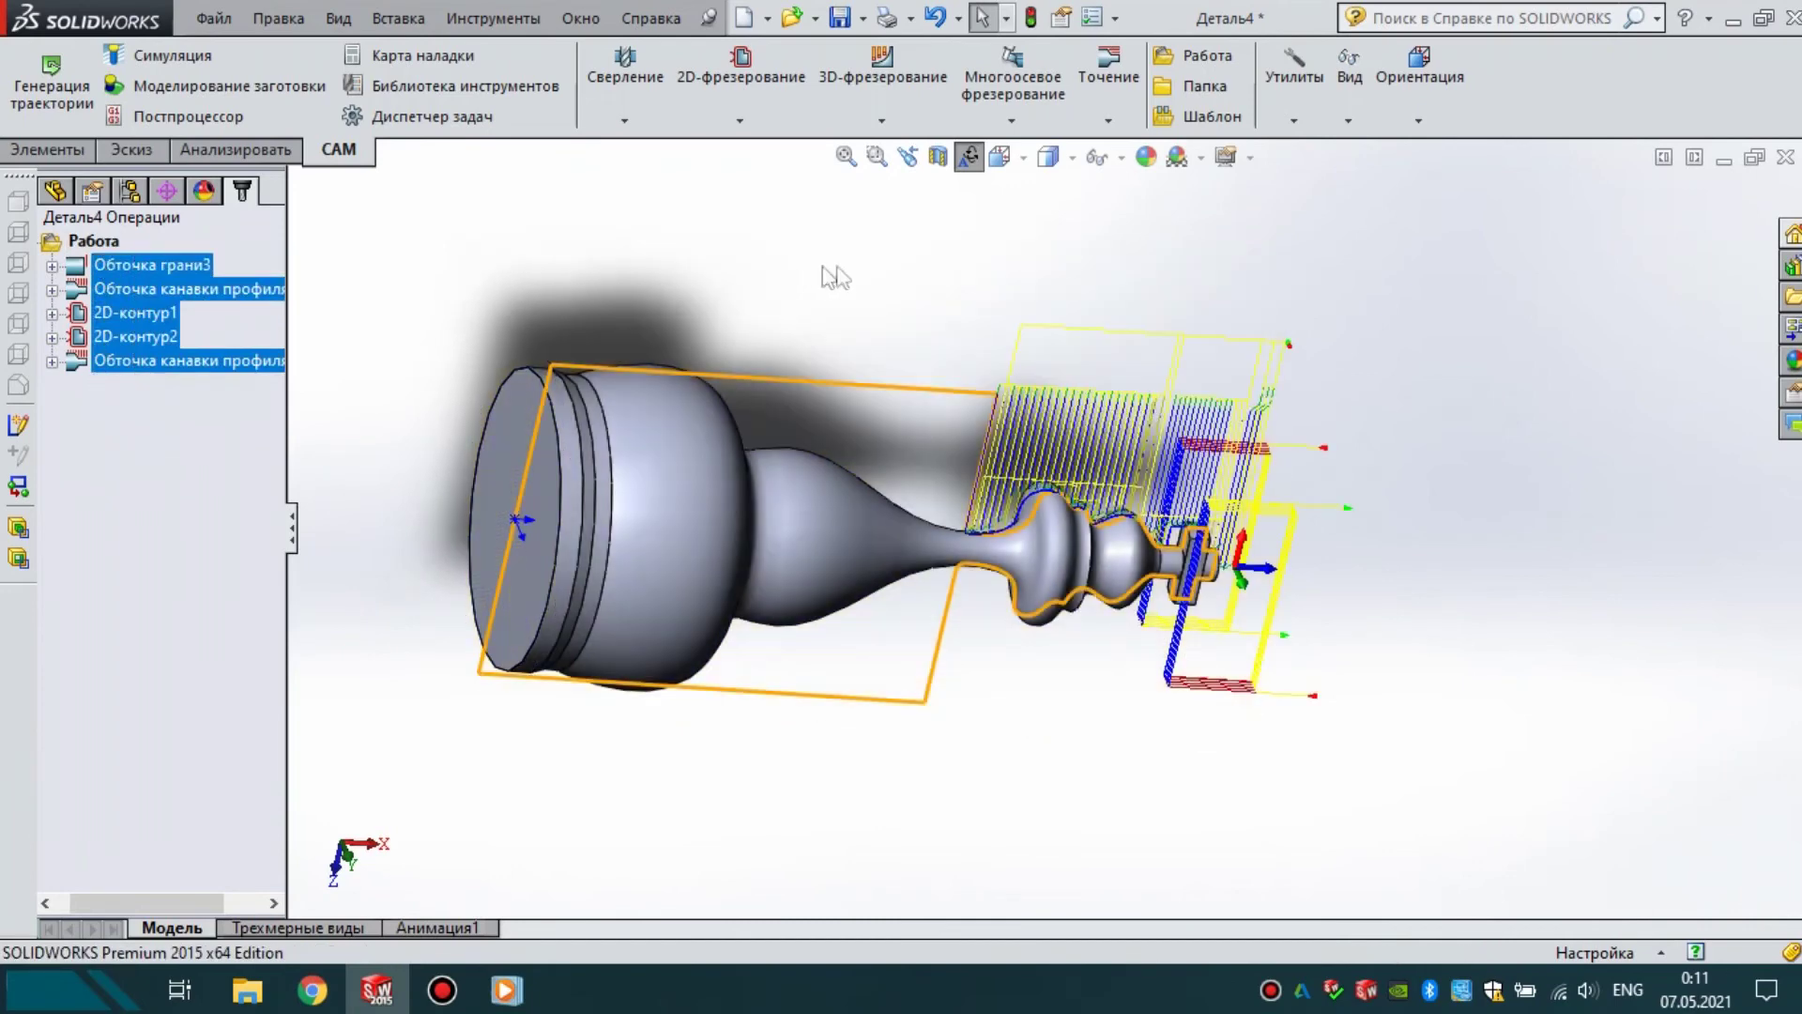
key("ctrl+5")
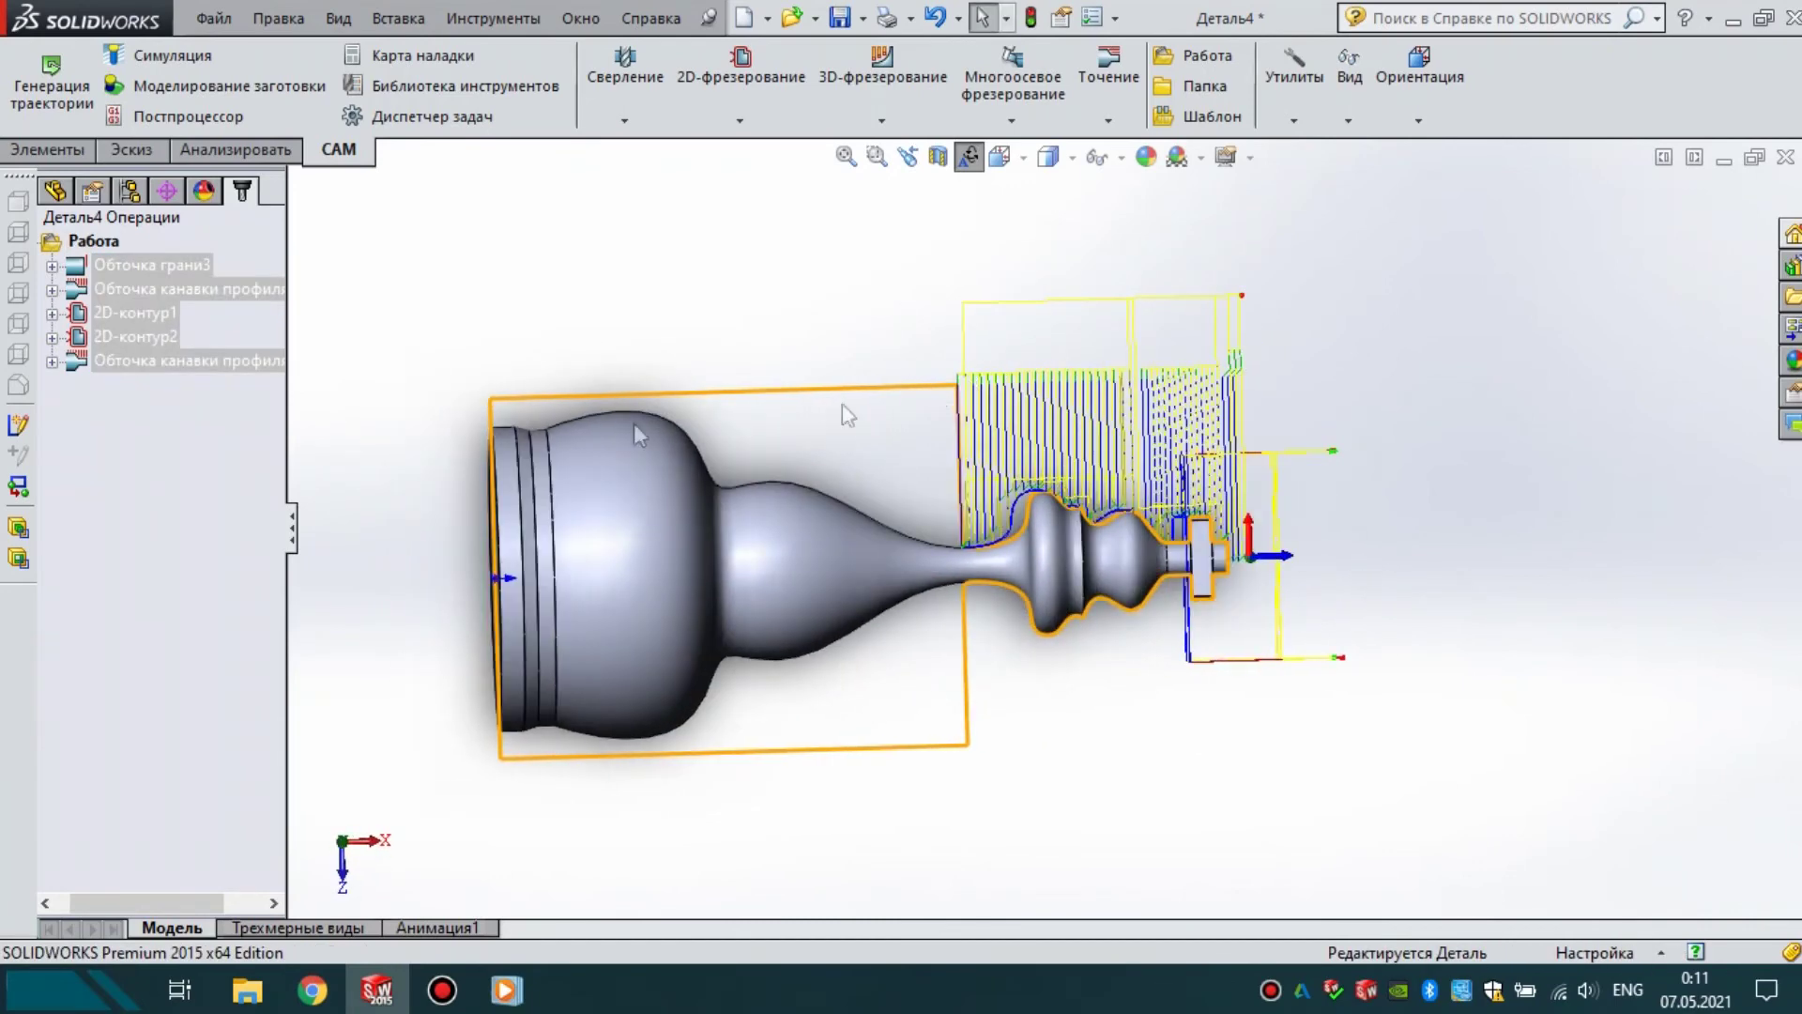
left_click(132, 408)
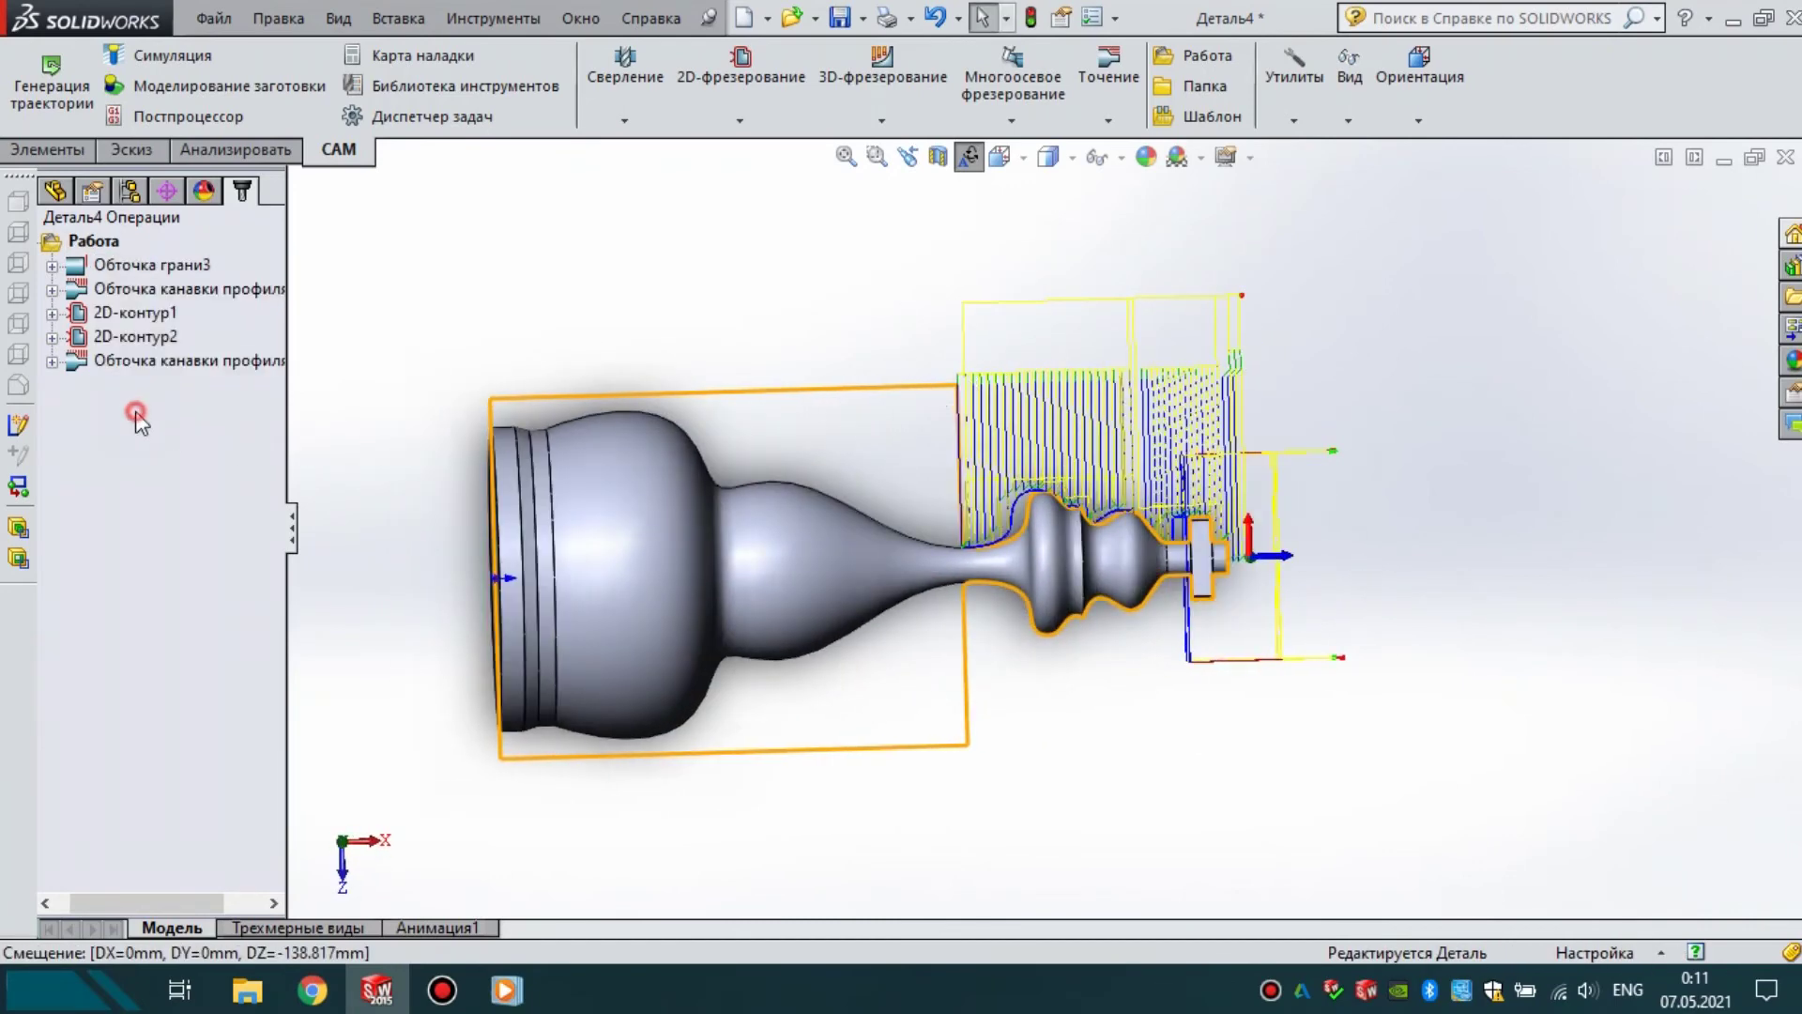
- Start a profile turning operation (Обточка профиля) and assign it the existing tool #48 - VNMT ??08
left_click(1100, 92)
left_click(1103, 149)
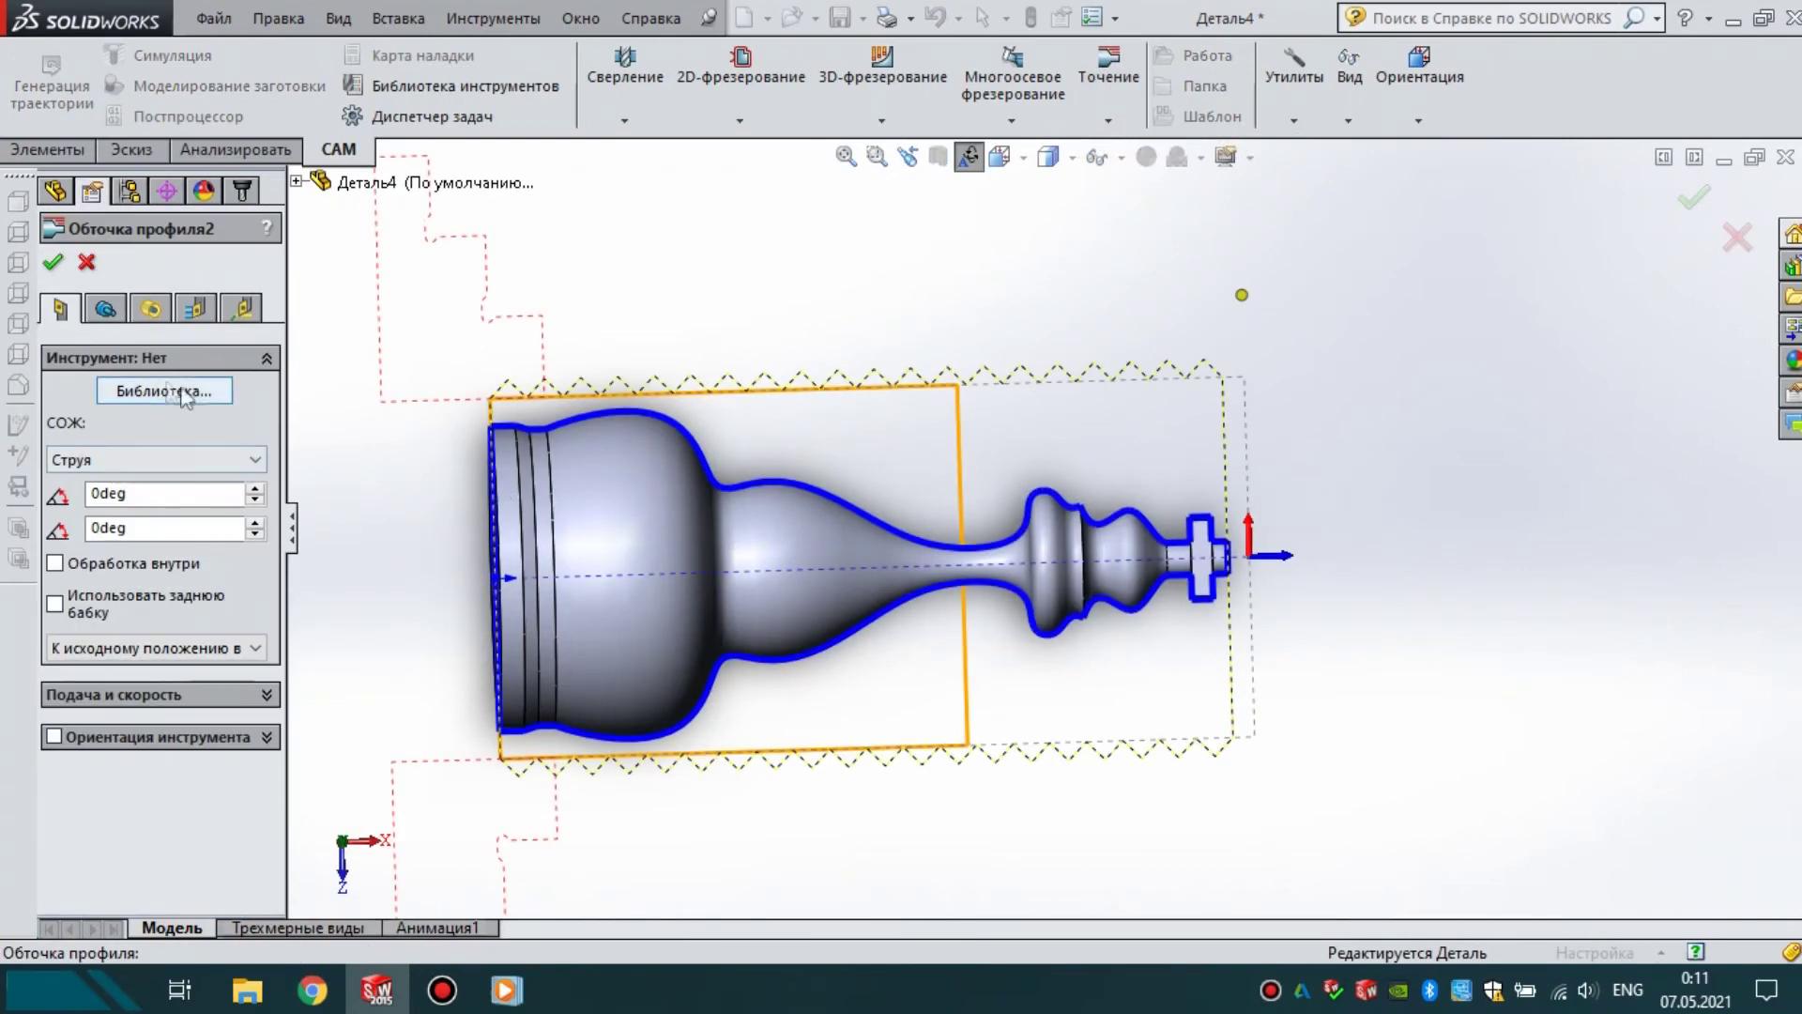
left_click(151, 392)
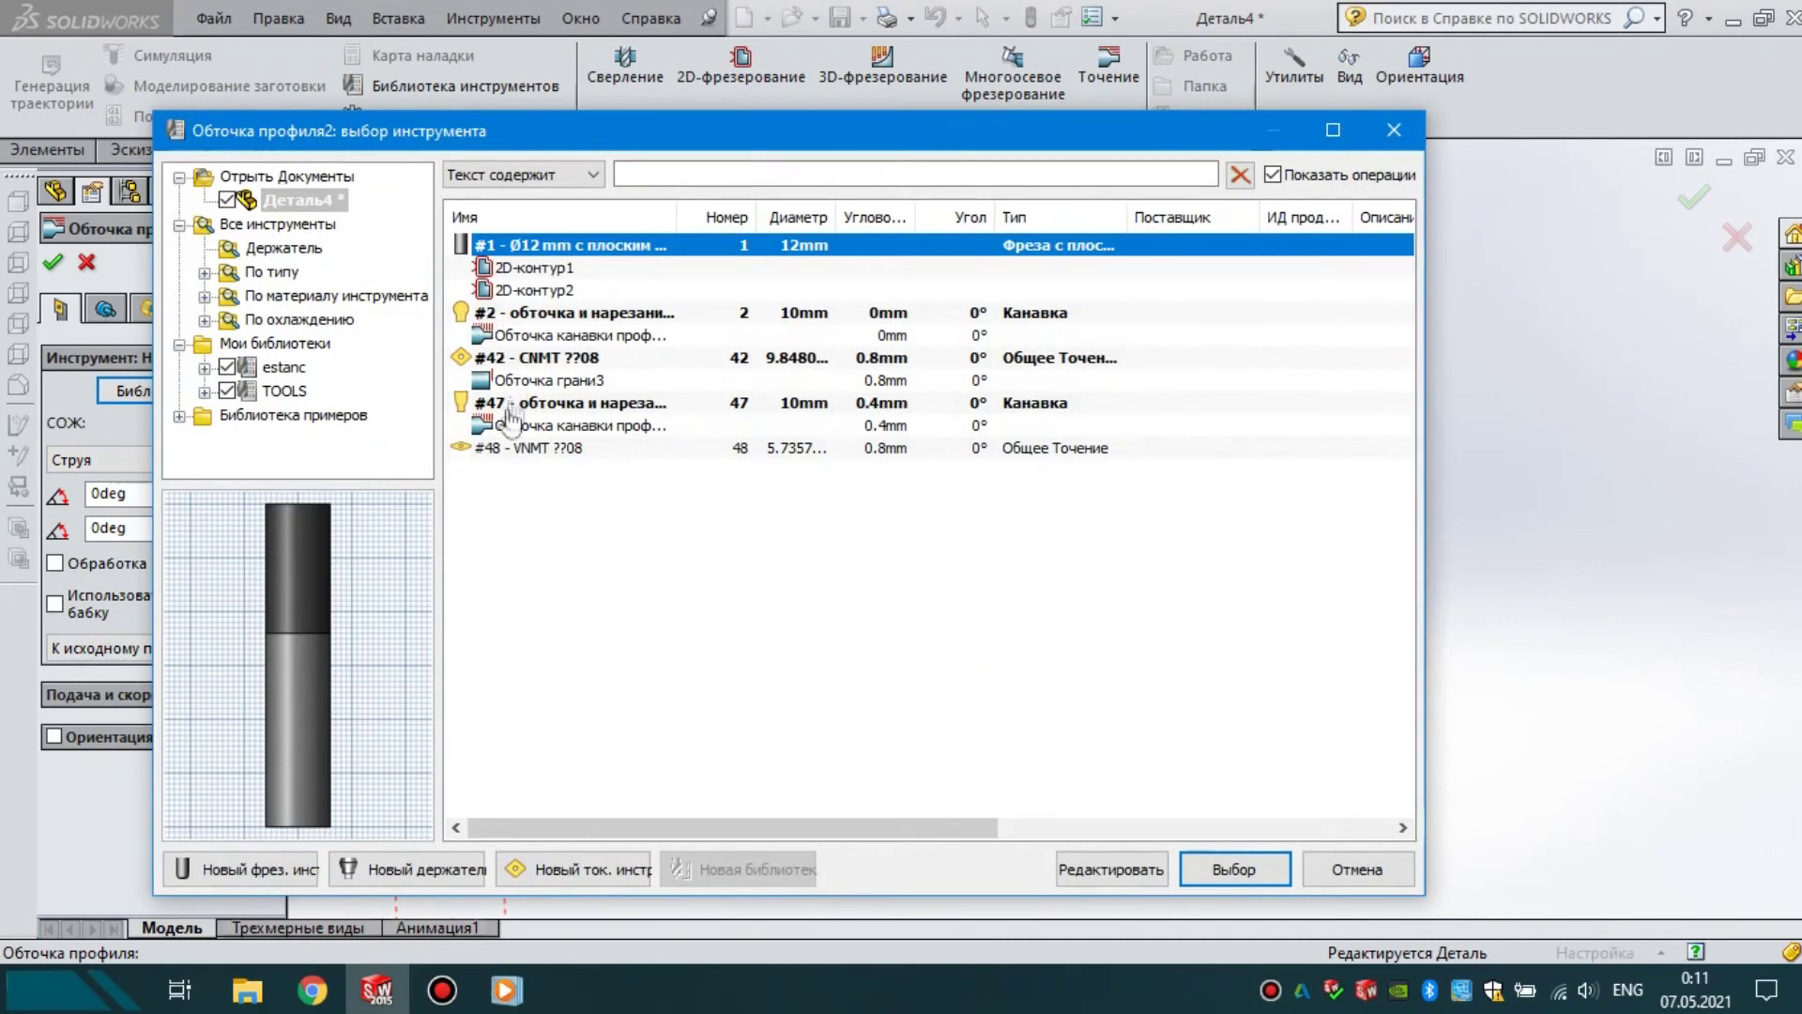
left_click(512, 448)
left_click(1257, 859)
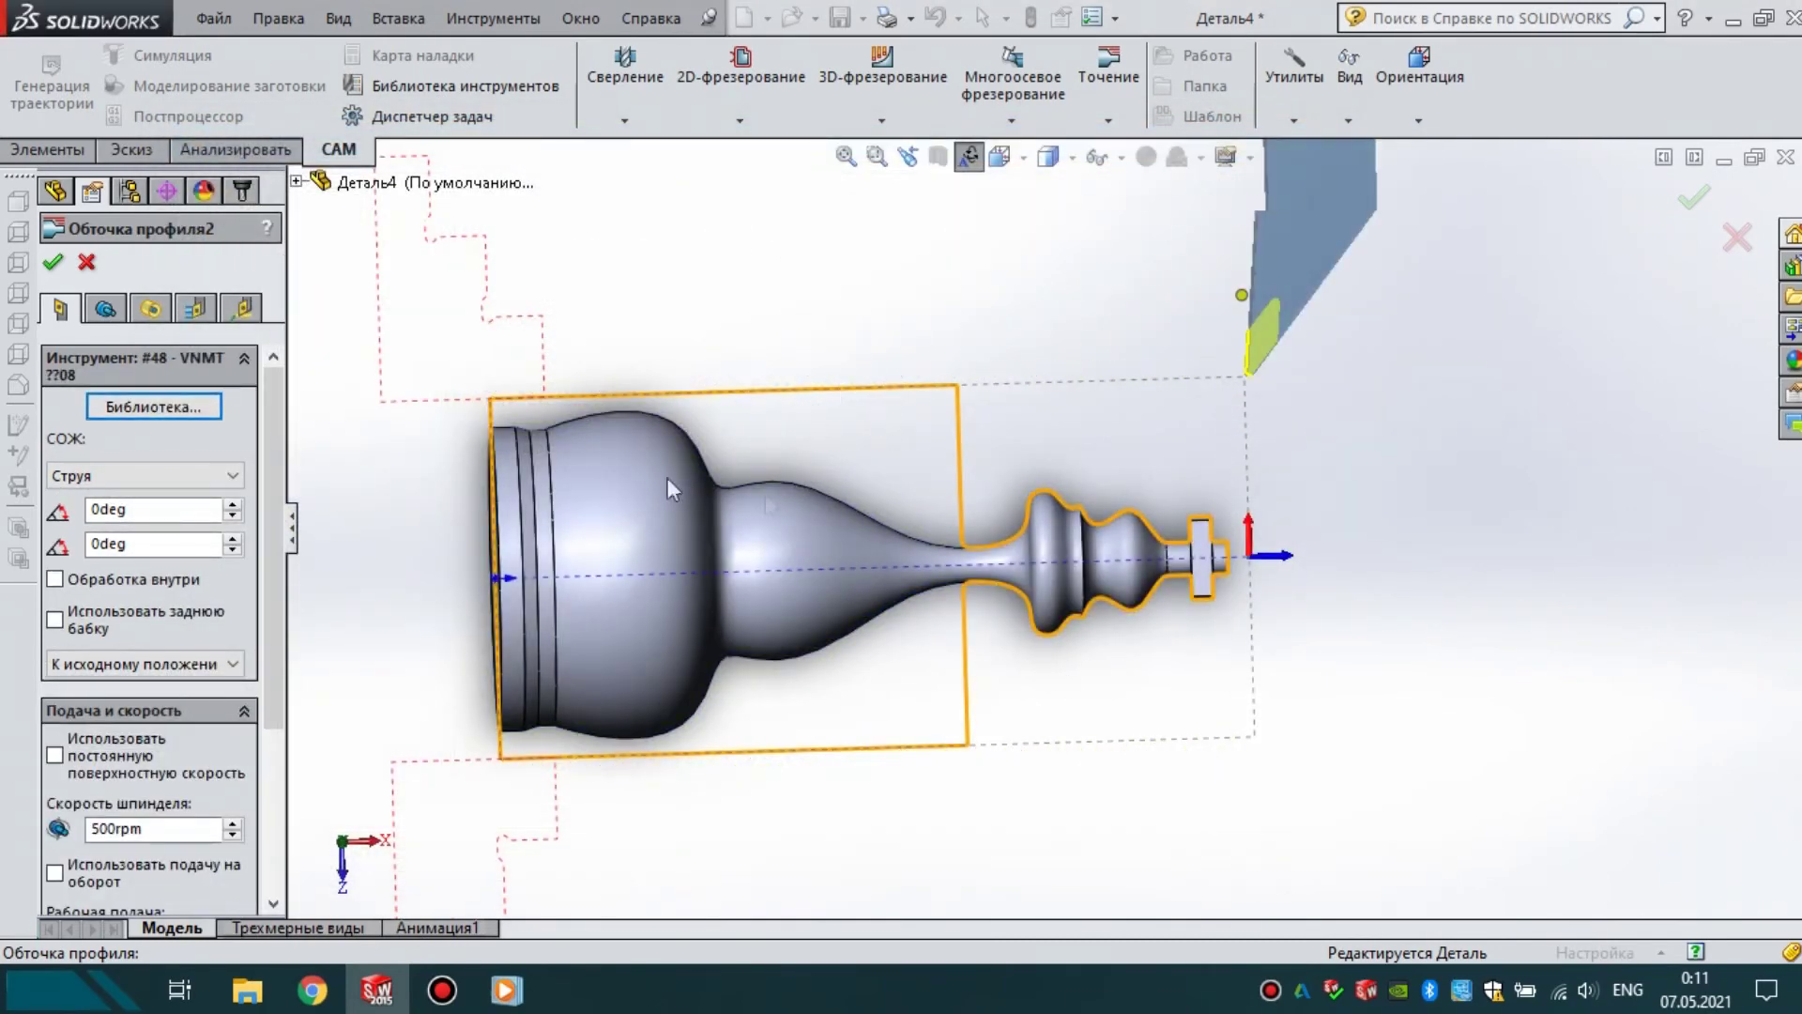
- Turn on the machining limits (Ограничение) for the profile turning and set the frontside offset to -47 mm
left_click(107, 312)
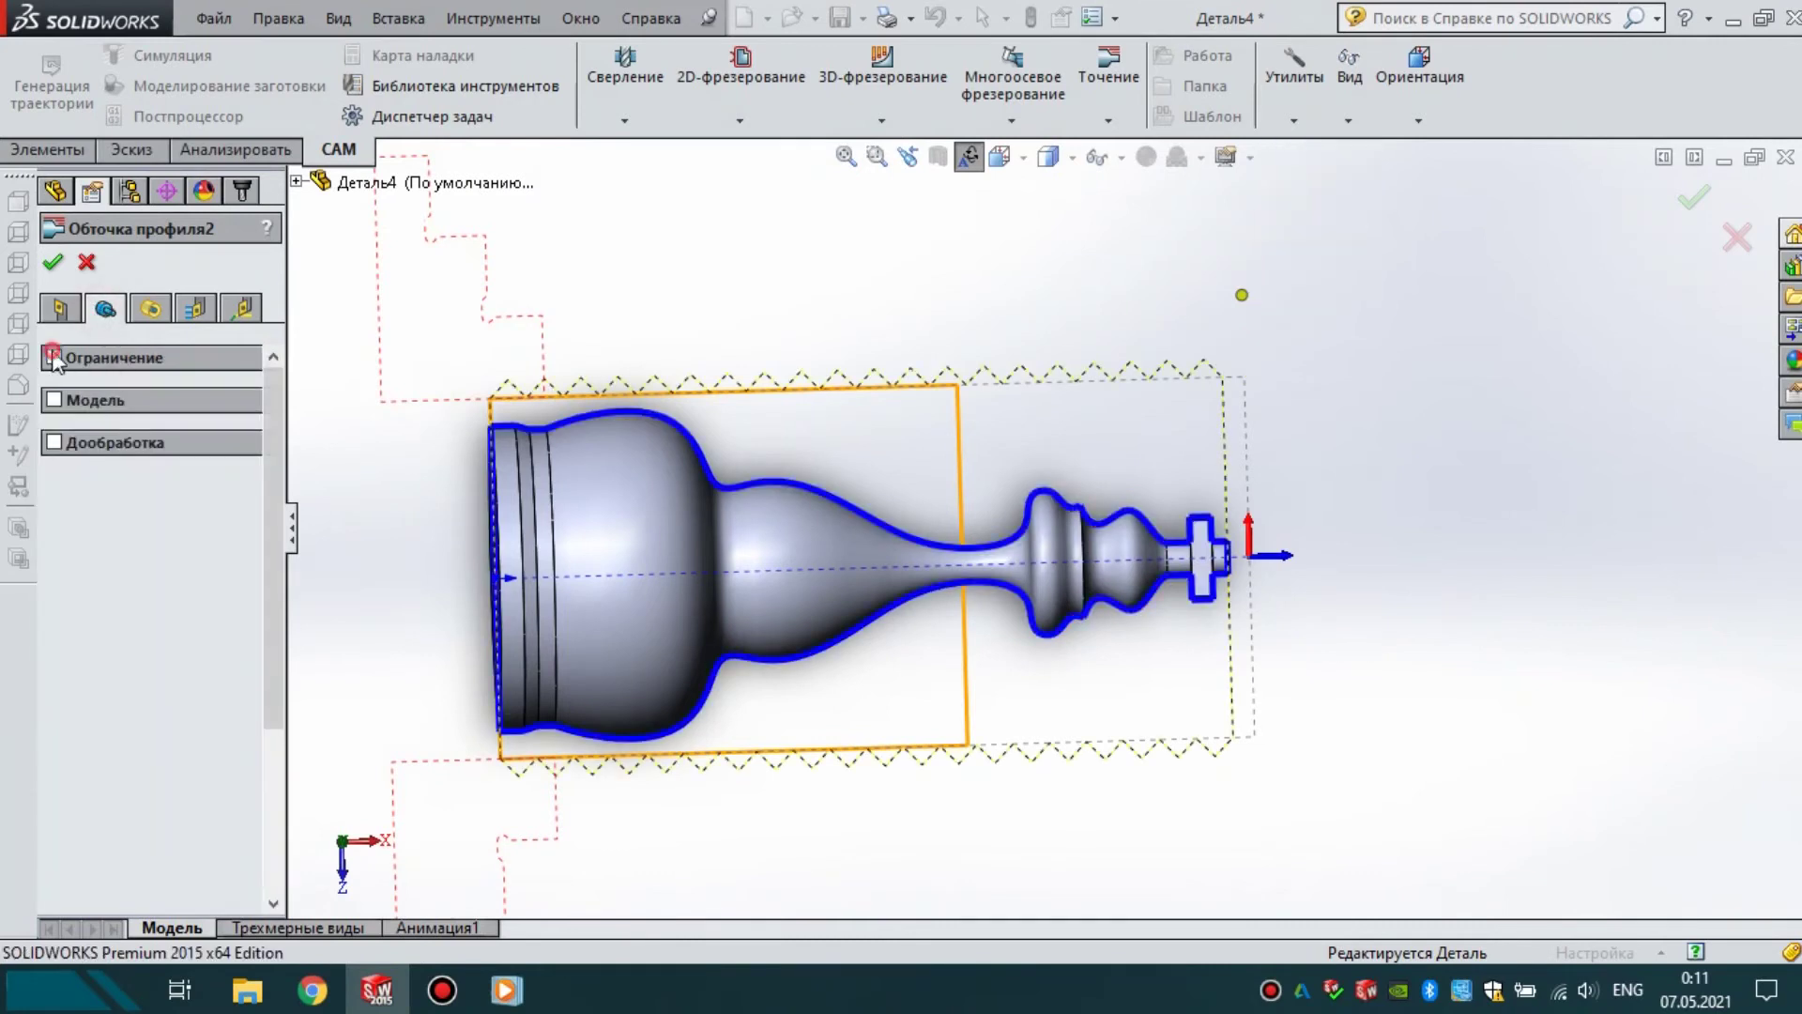
left_click(55, 358)
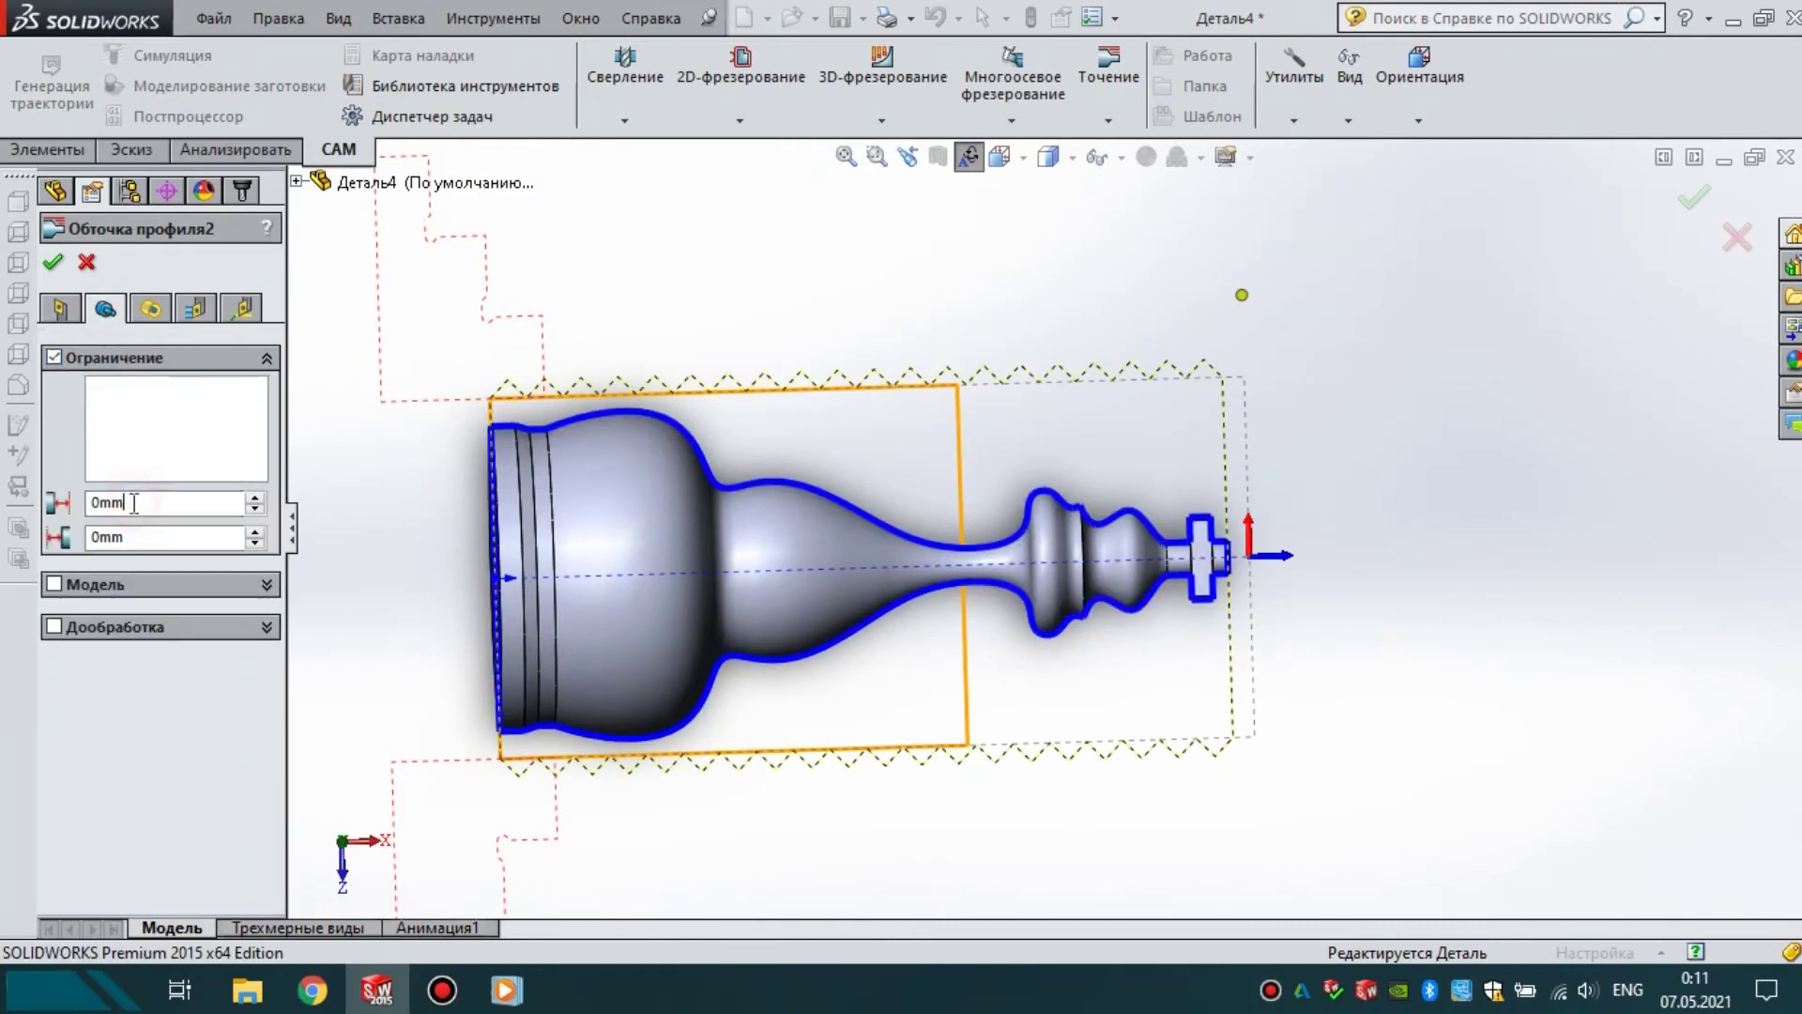
left_click(256, 498)
left_click_drag(253, 511, 253, 511)
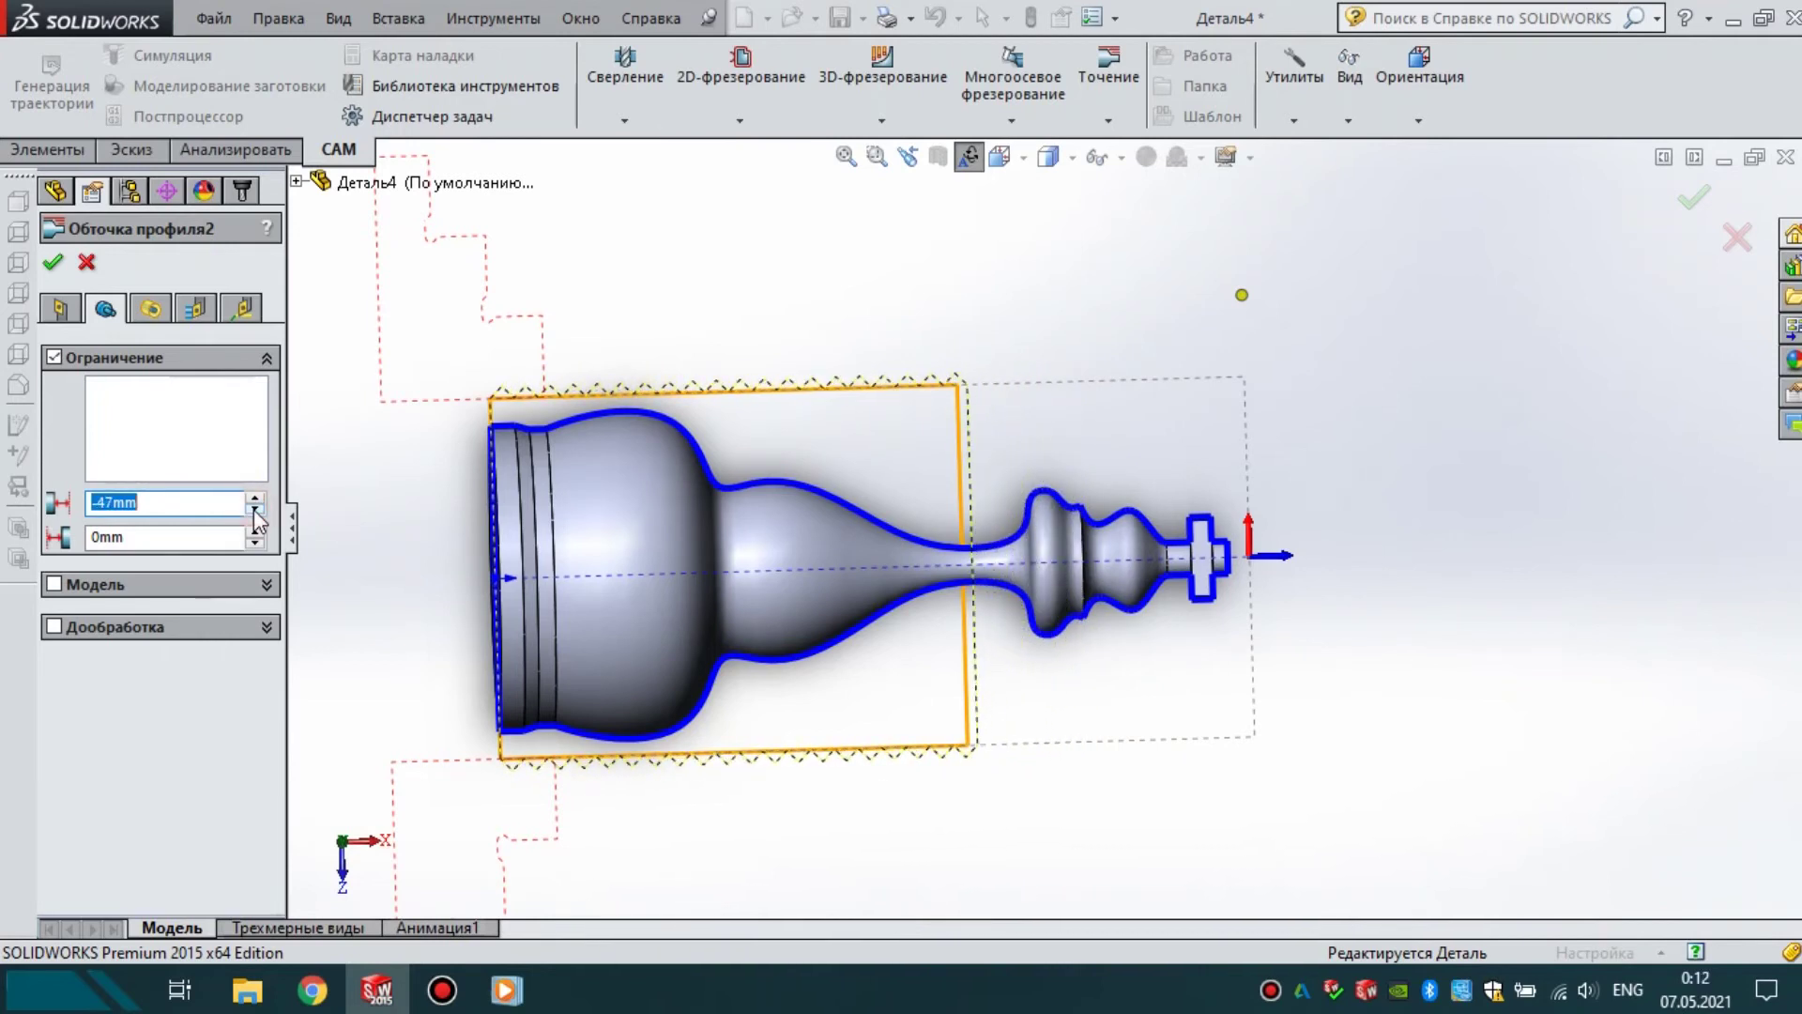
- Set the finishing pass step to 0.2 mm, accept the profile turning operation and inspect its toolpath on the king's lower body
left_click(194, 313)
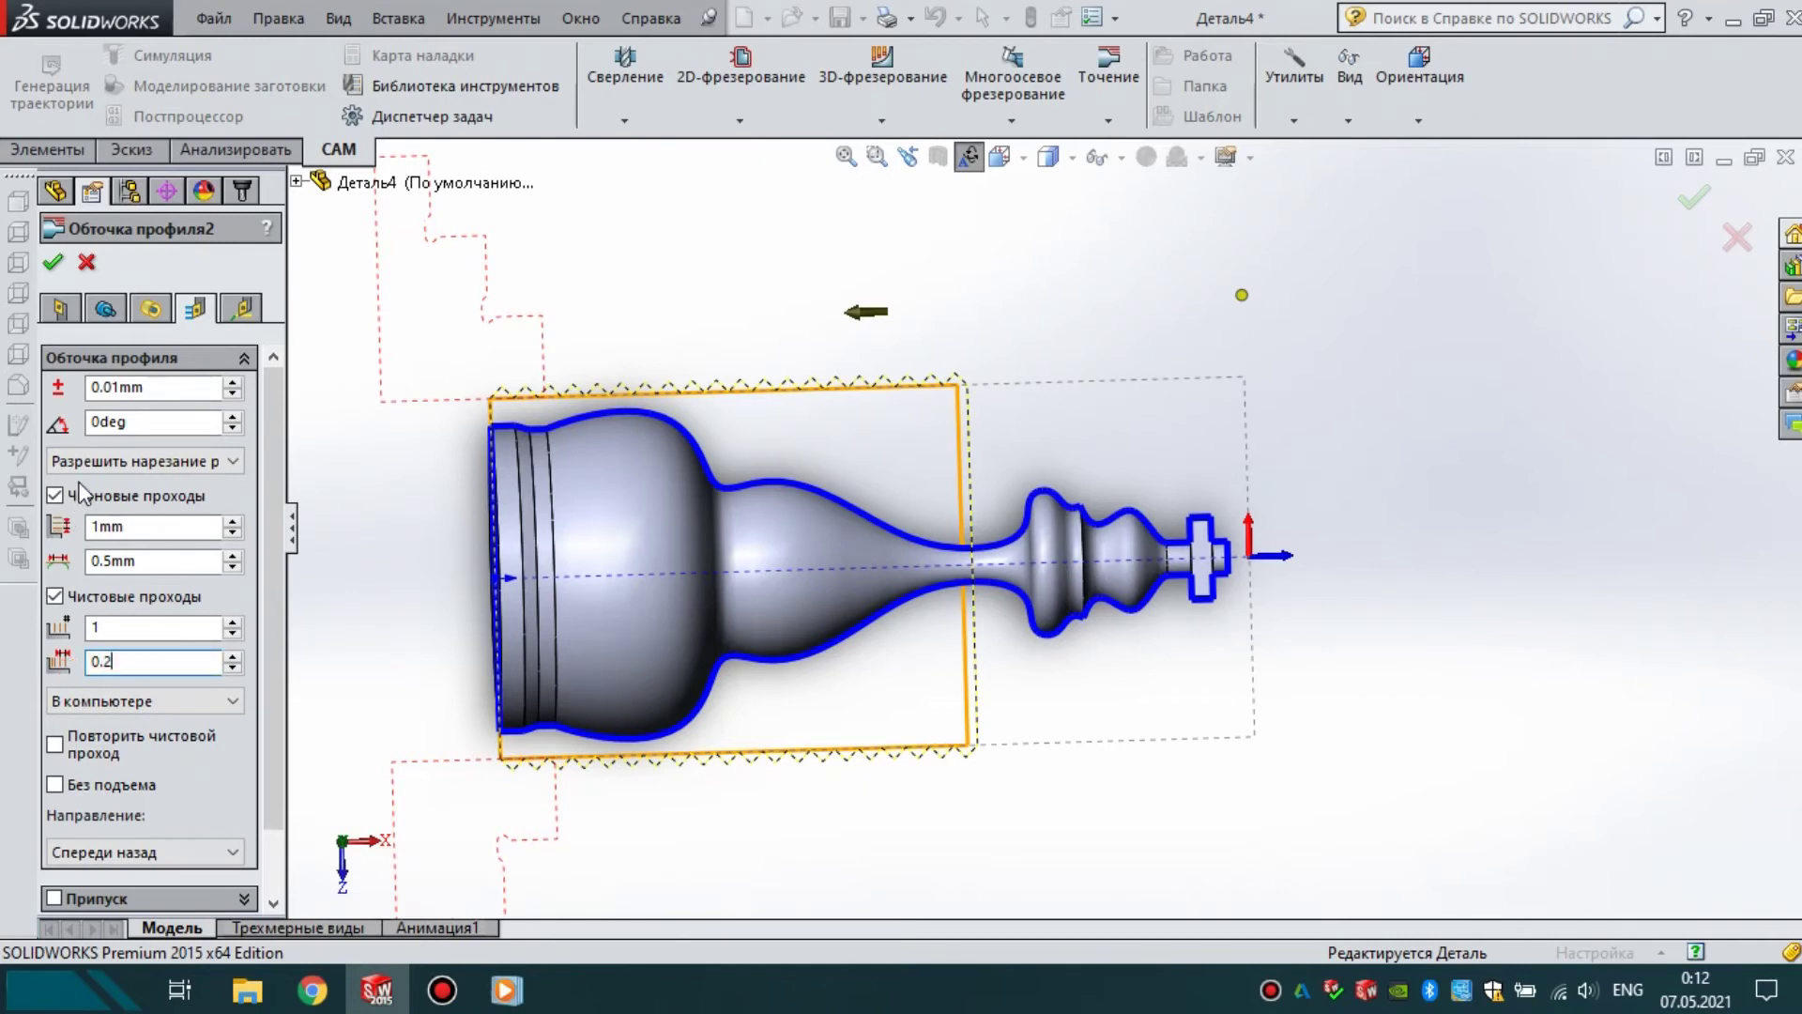
left_click(278, 619)
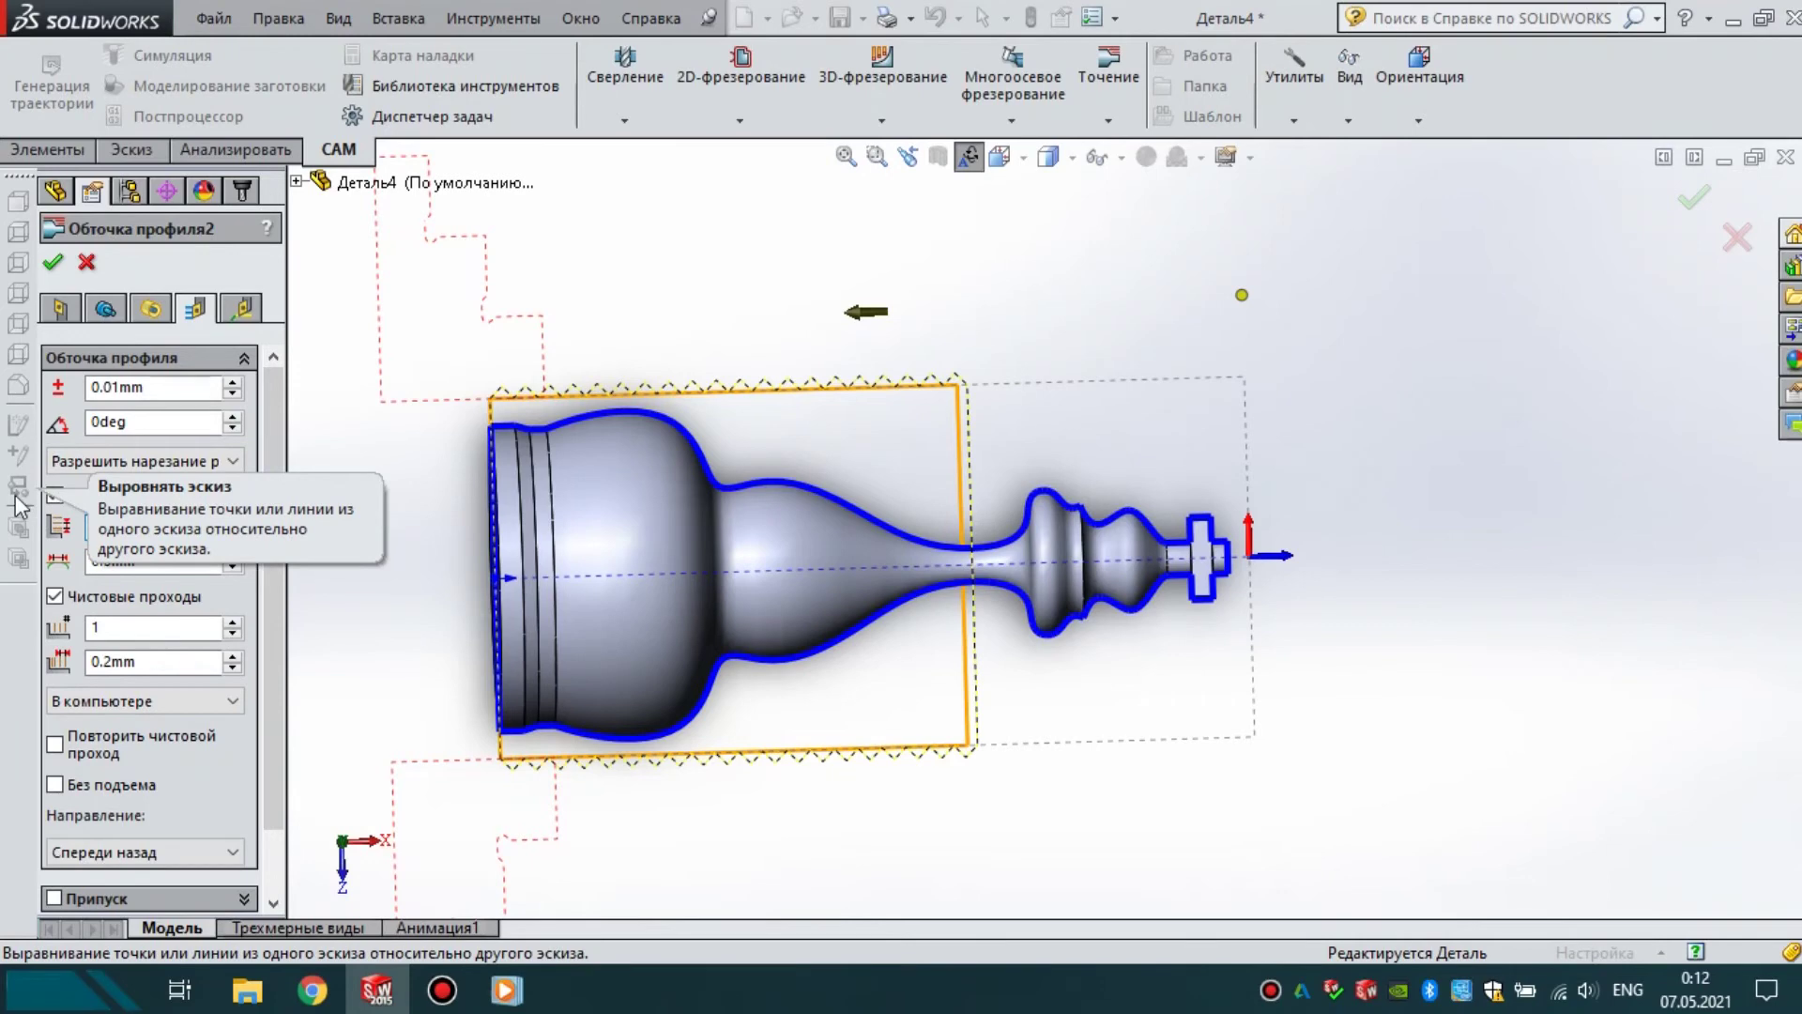
left_click(142, 524)
left_click(54, 265)
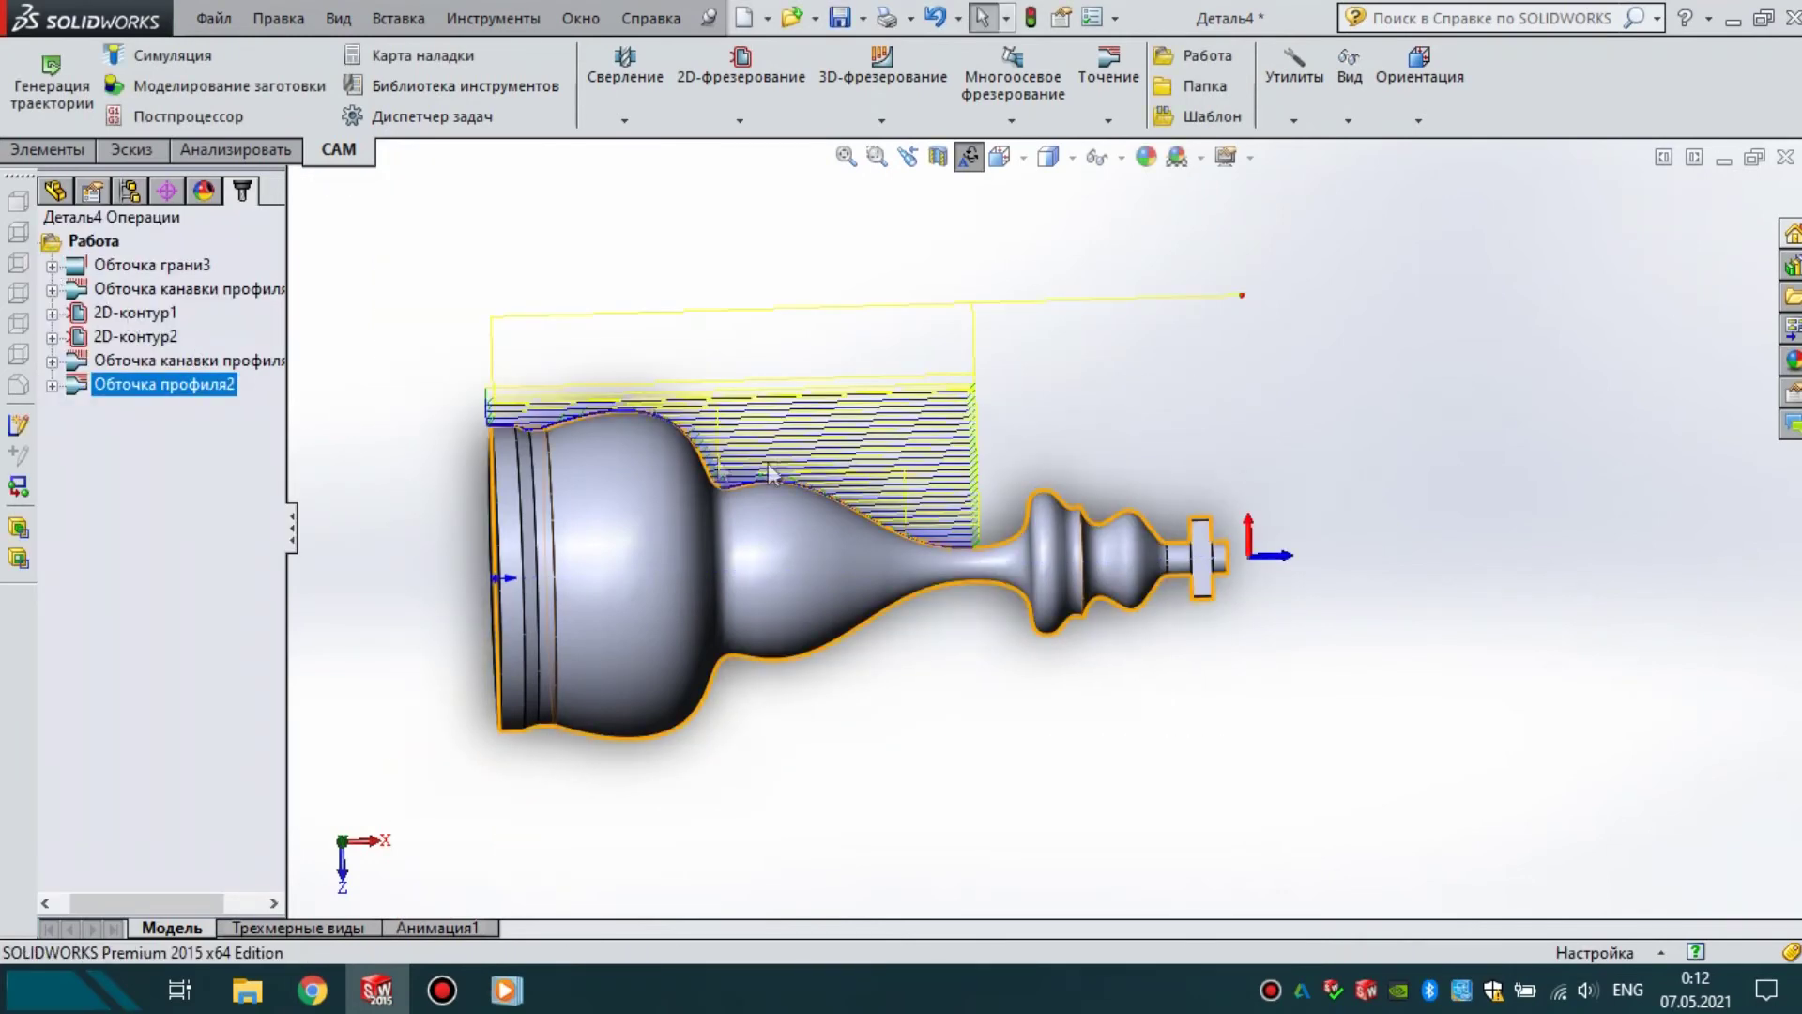
scroll(720, 469, "down", 2)
scroll(850, 456, "up", 2)
middle_click_drag(849, 455, 865, 496)
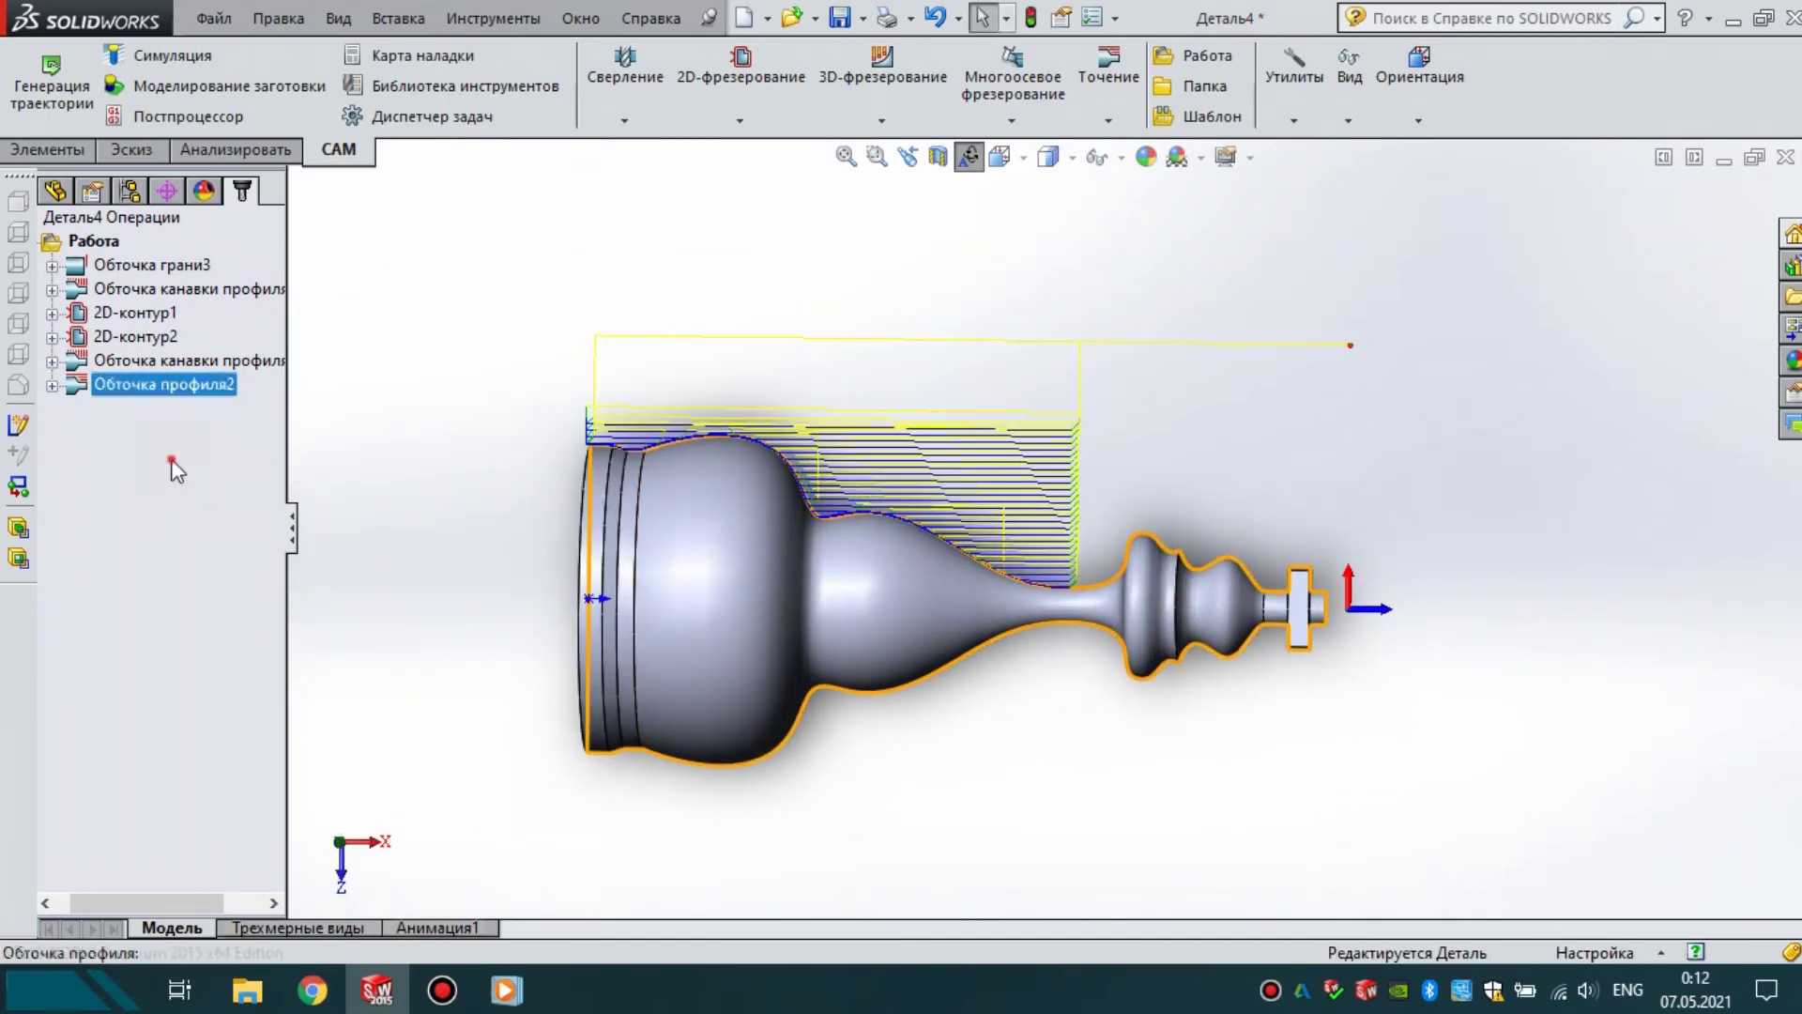
- Add a part cut-off operation (Отрезка детали) behind the king's base with the existing grooving tool #47 and accept it
left_click(177, 471)
left_click(1113, 90)
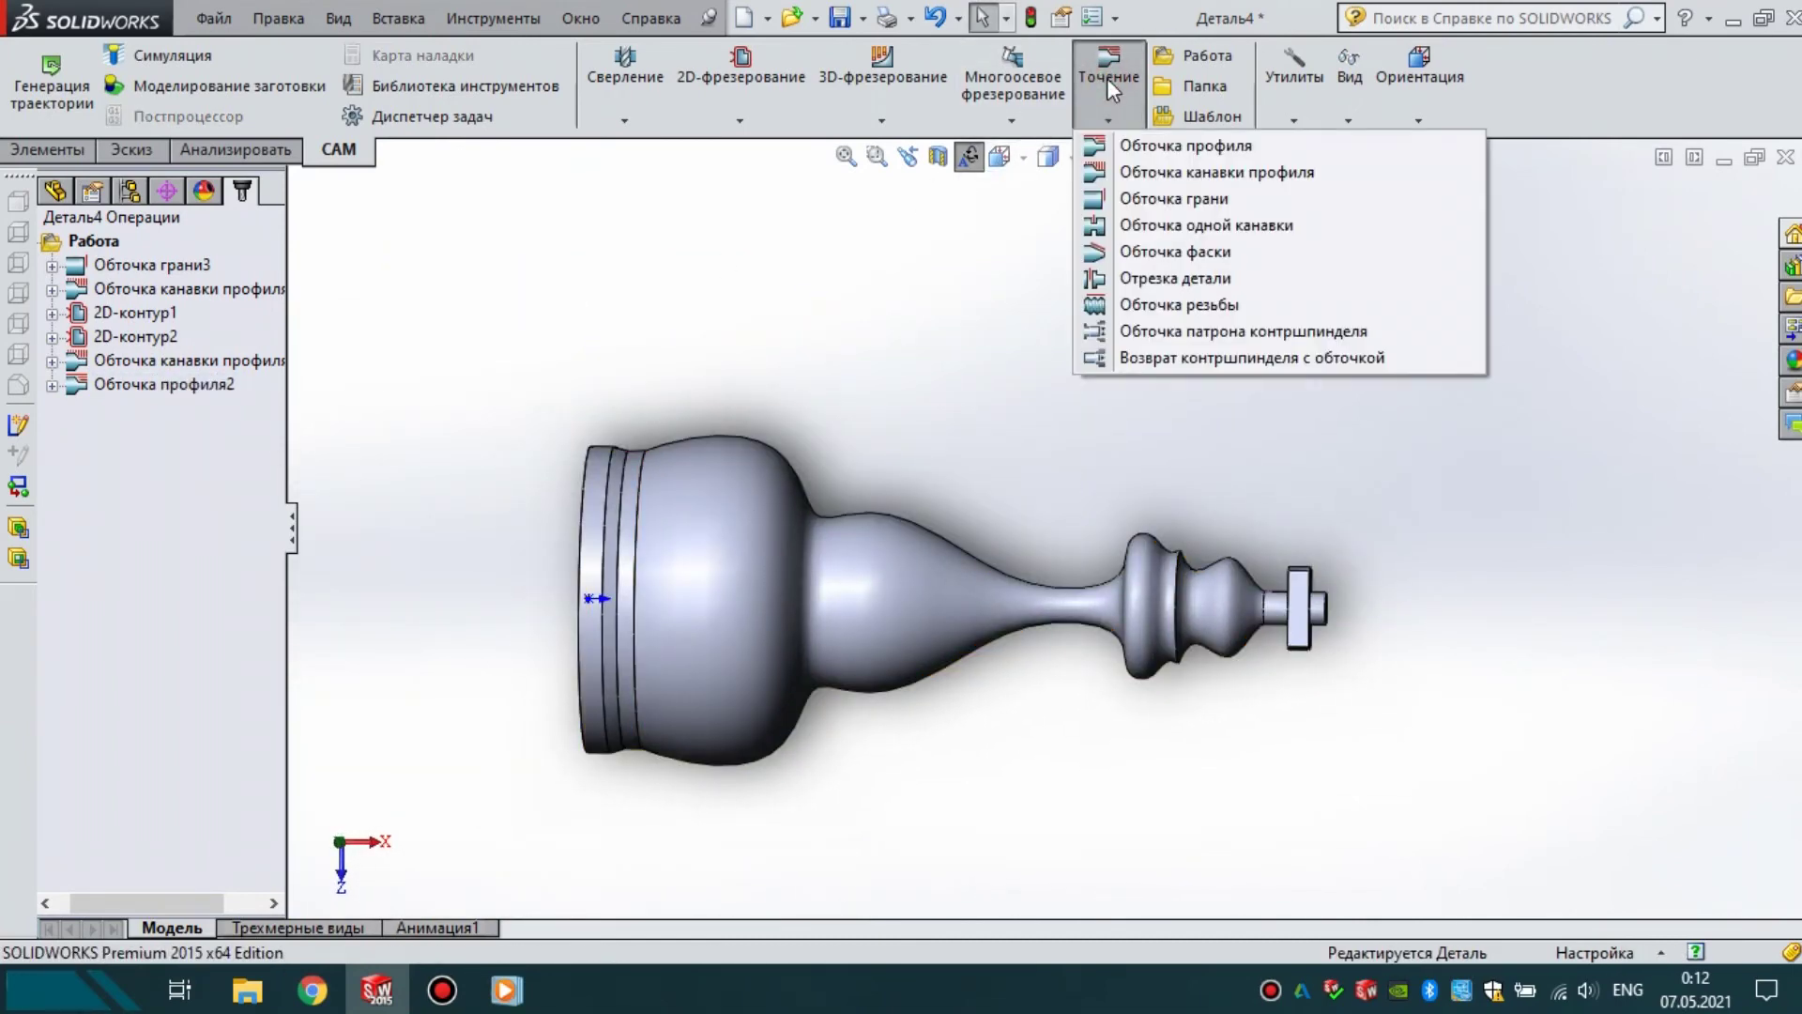
left_click(1172, 277)
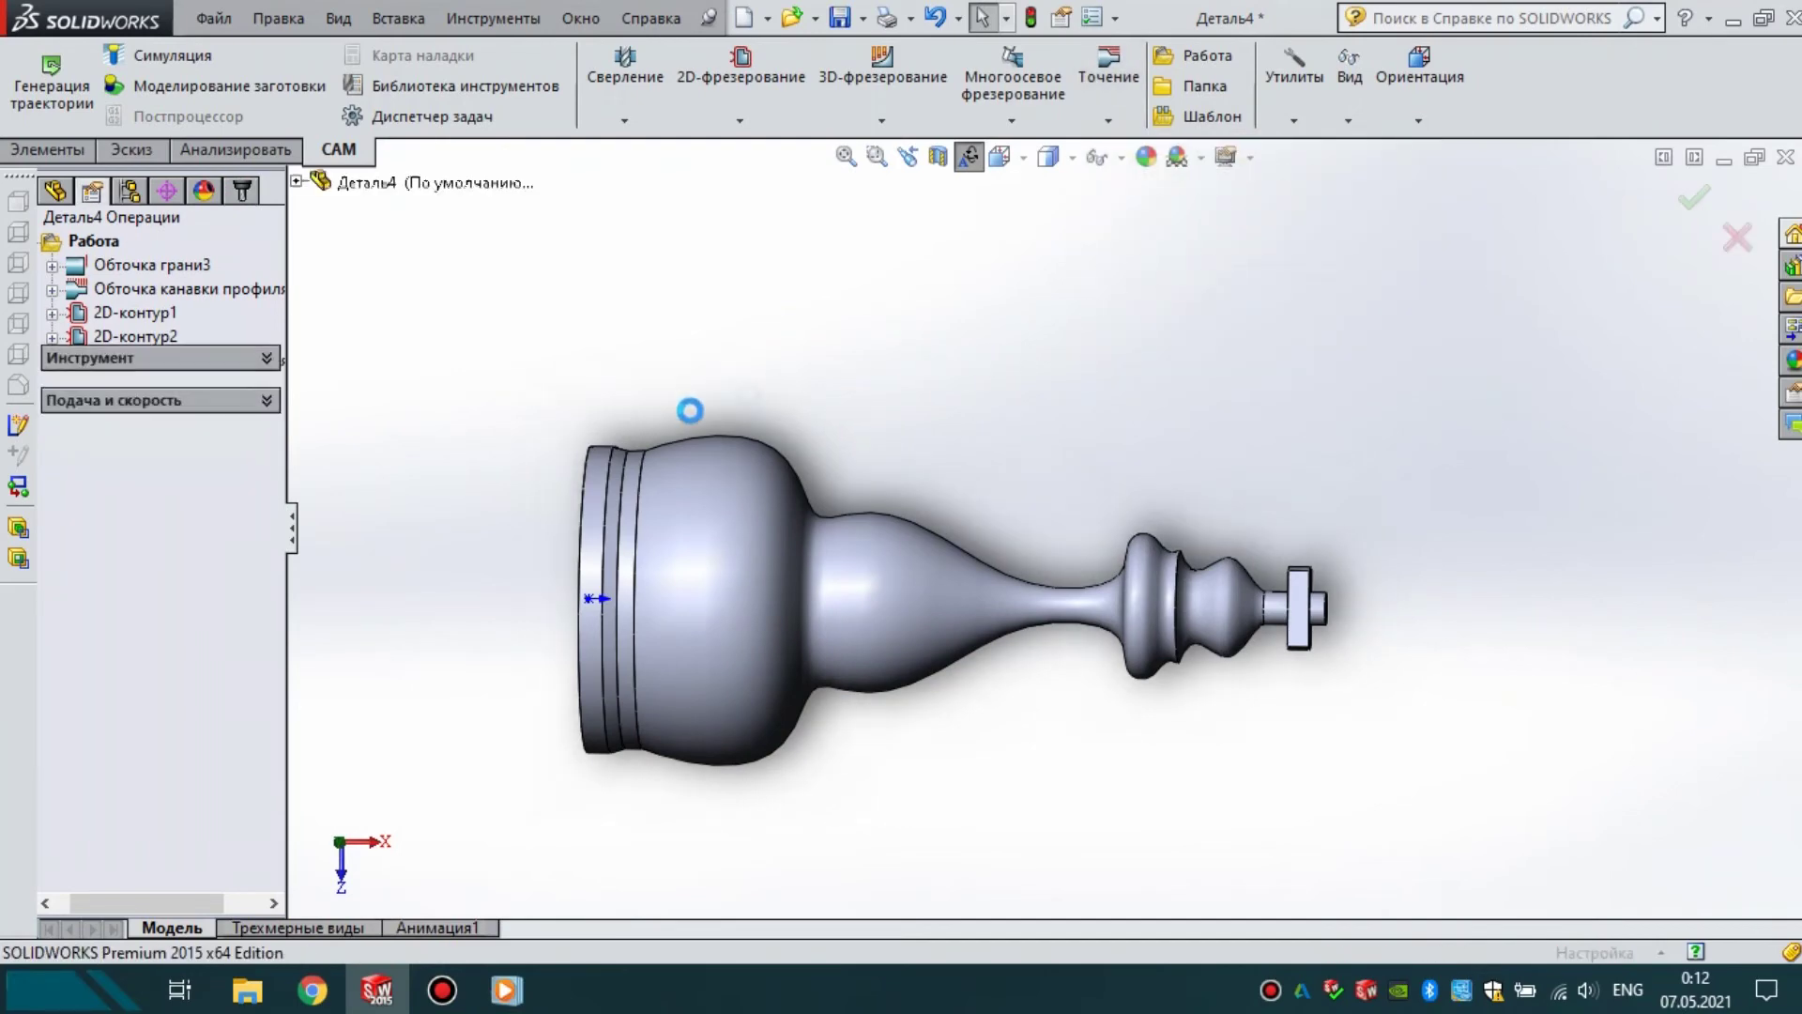
left_click(161, 389)
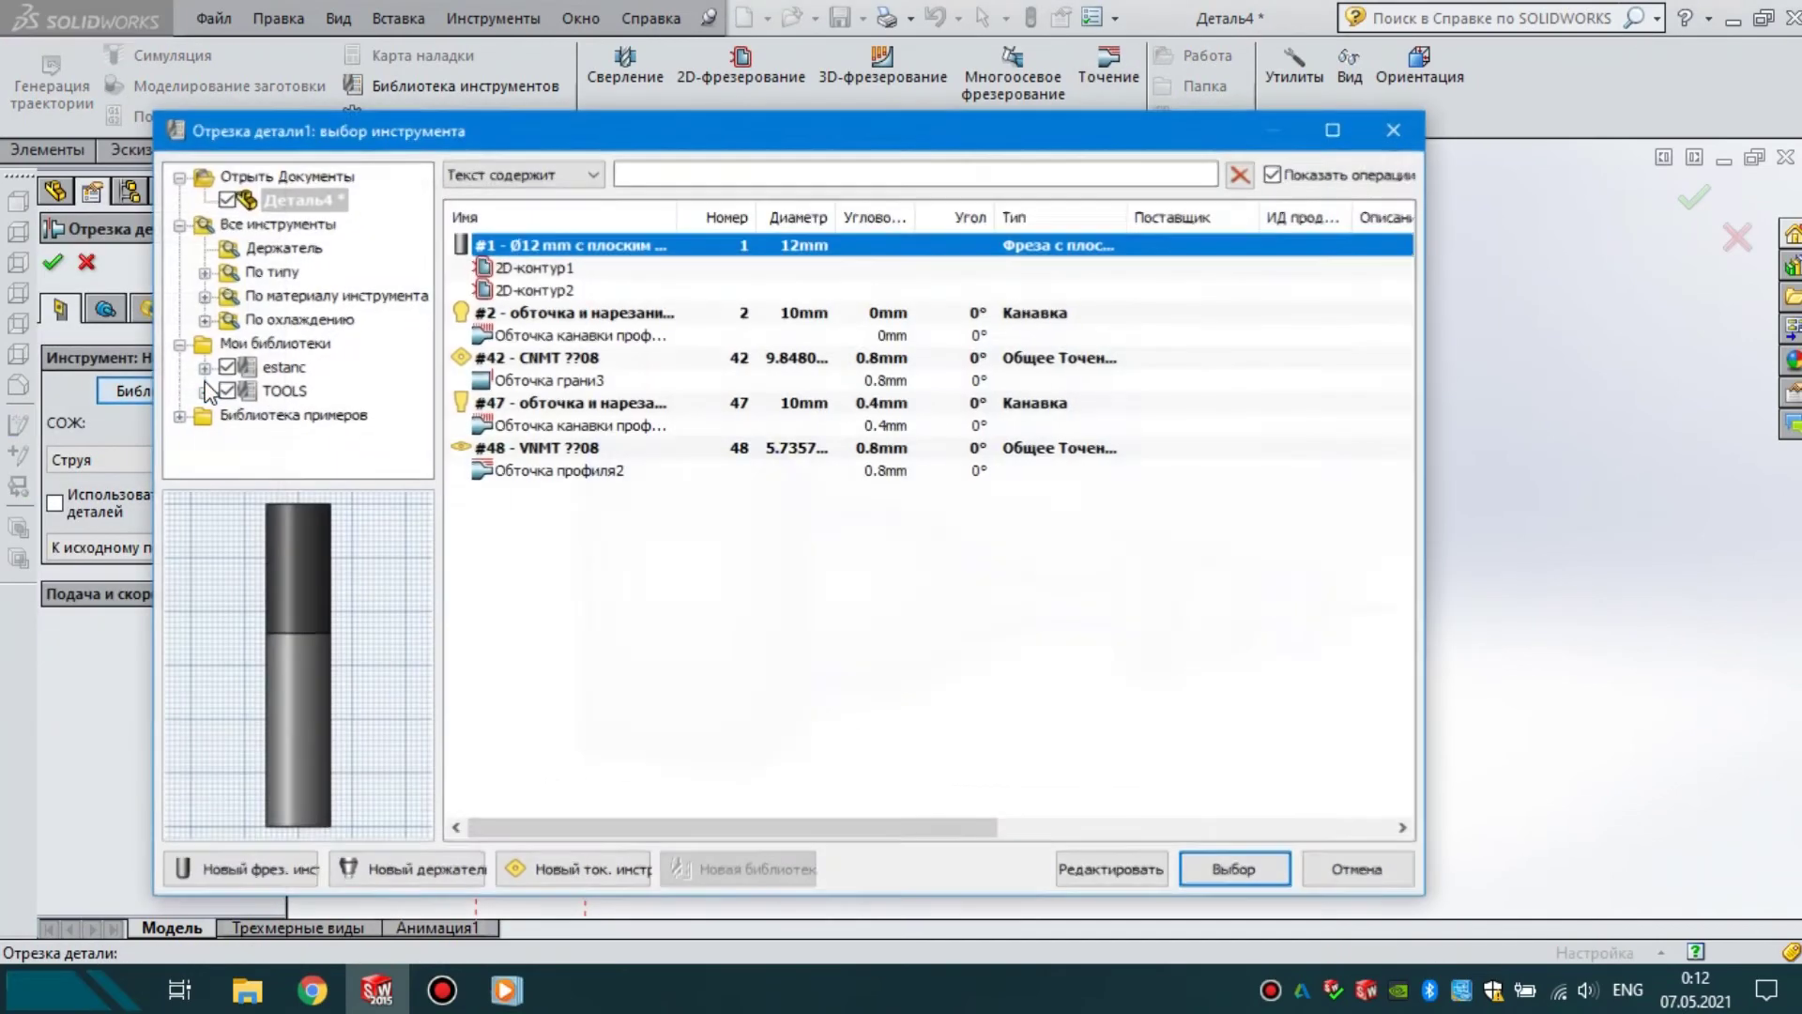
left_click(559, 404)
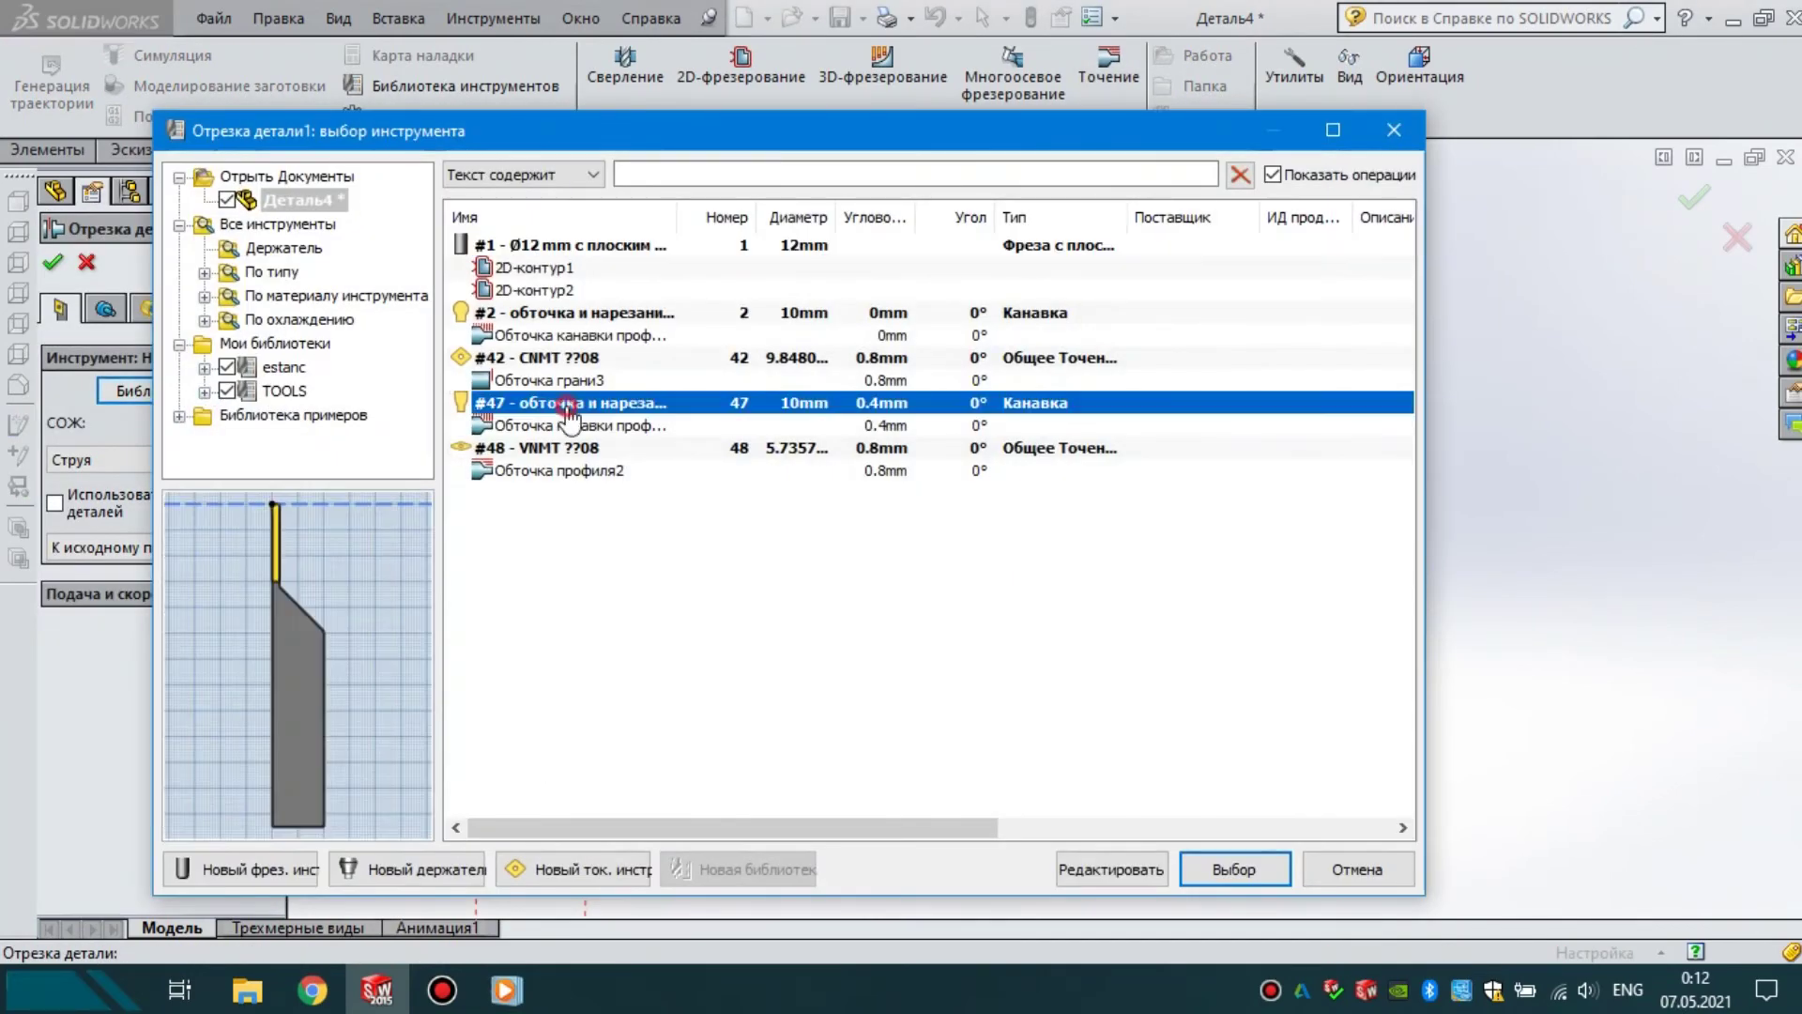
left_click(1205, 871)
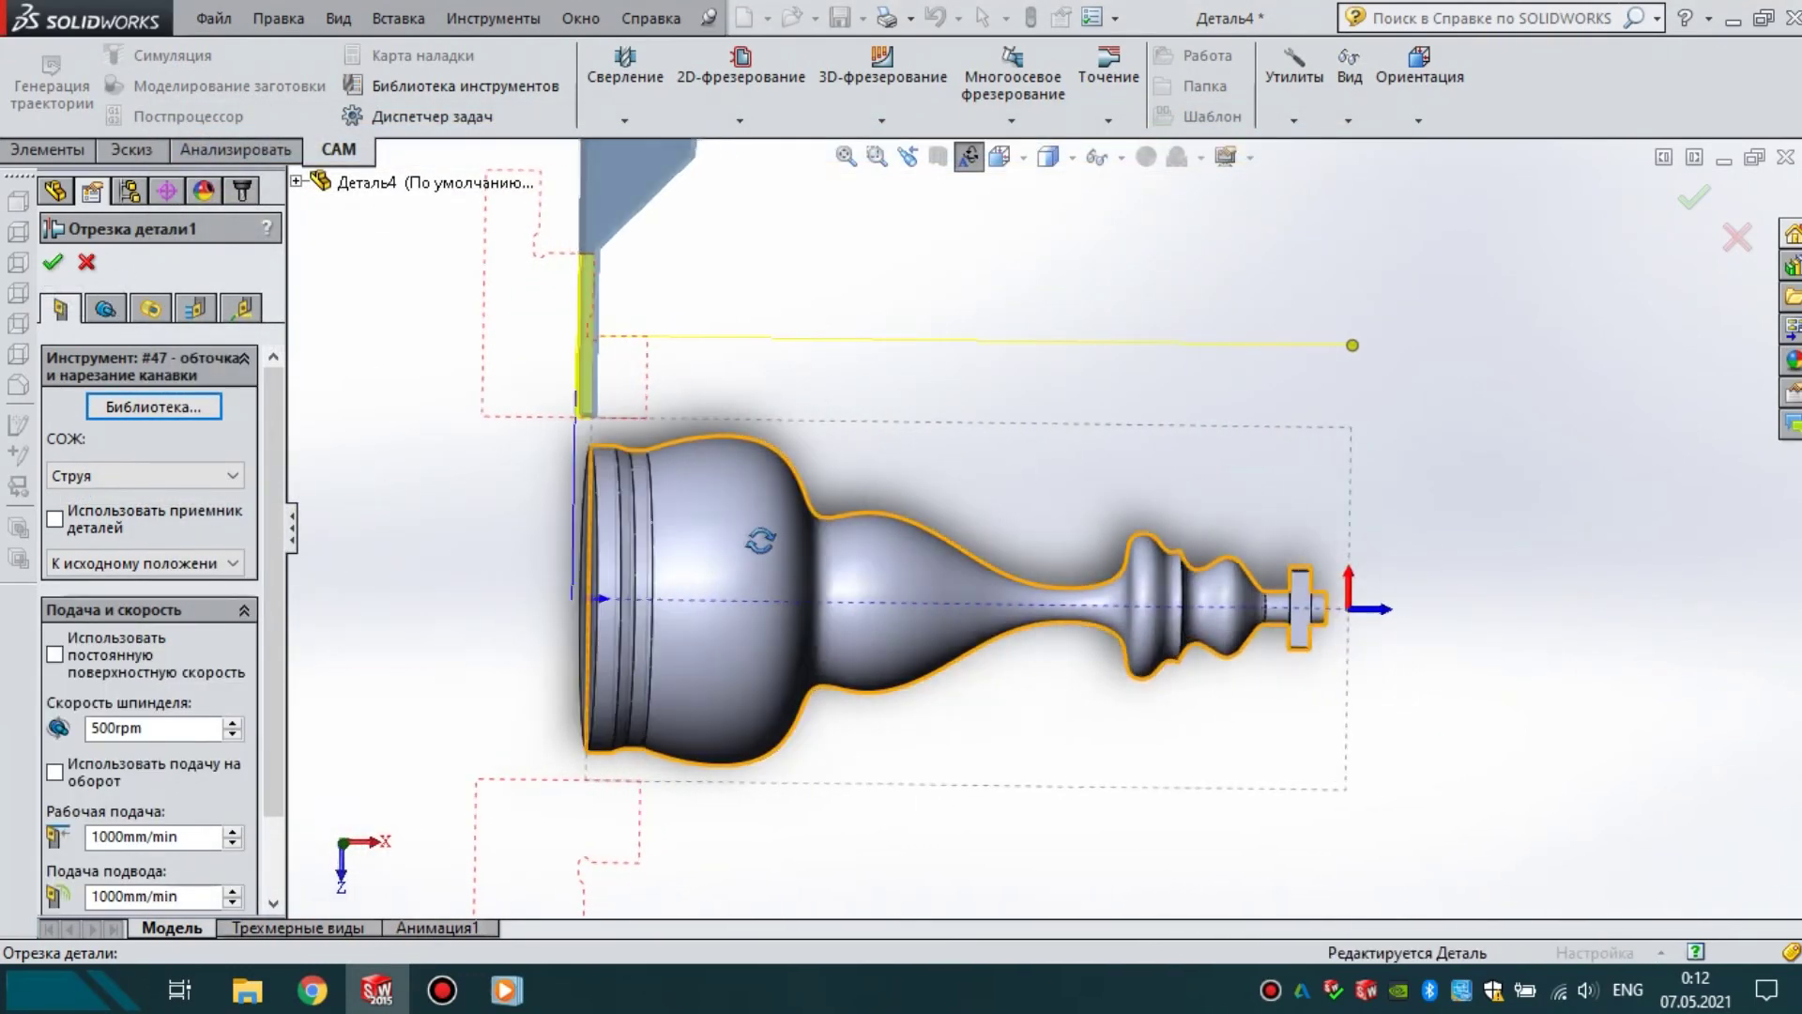
left_click(53, 263)
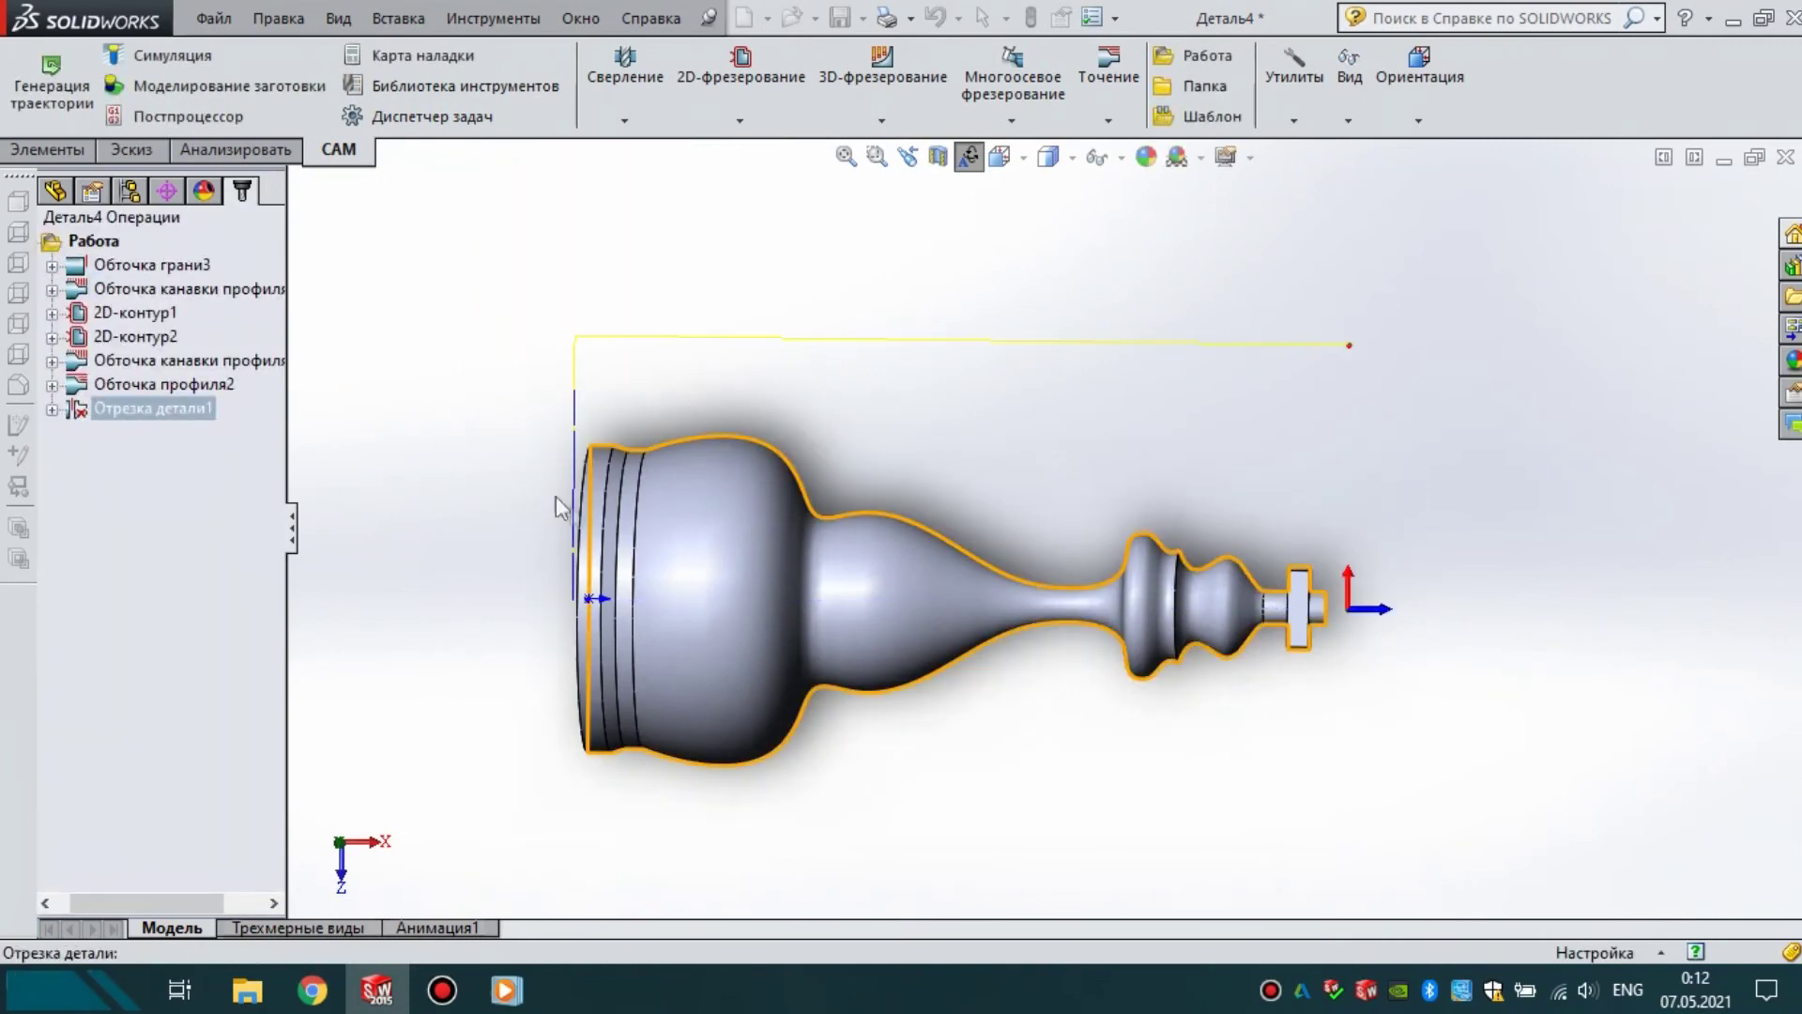
- Review the toolpaths of all operations, then start the stock simulation of the whole job
left_click_drag(207, 467, 134, 286)
middle_click_drag(657, 441, 845, 561)
left_click(101, 242)
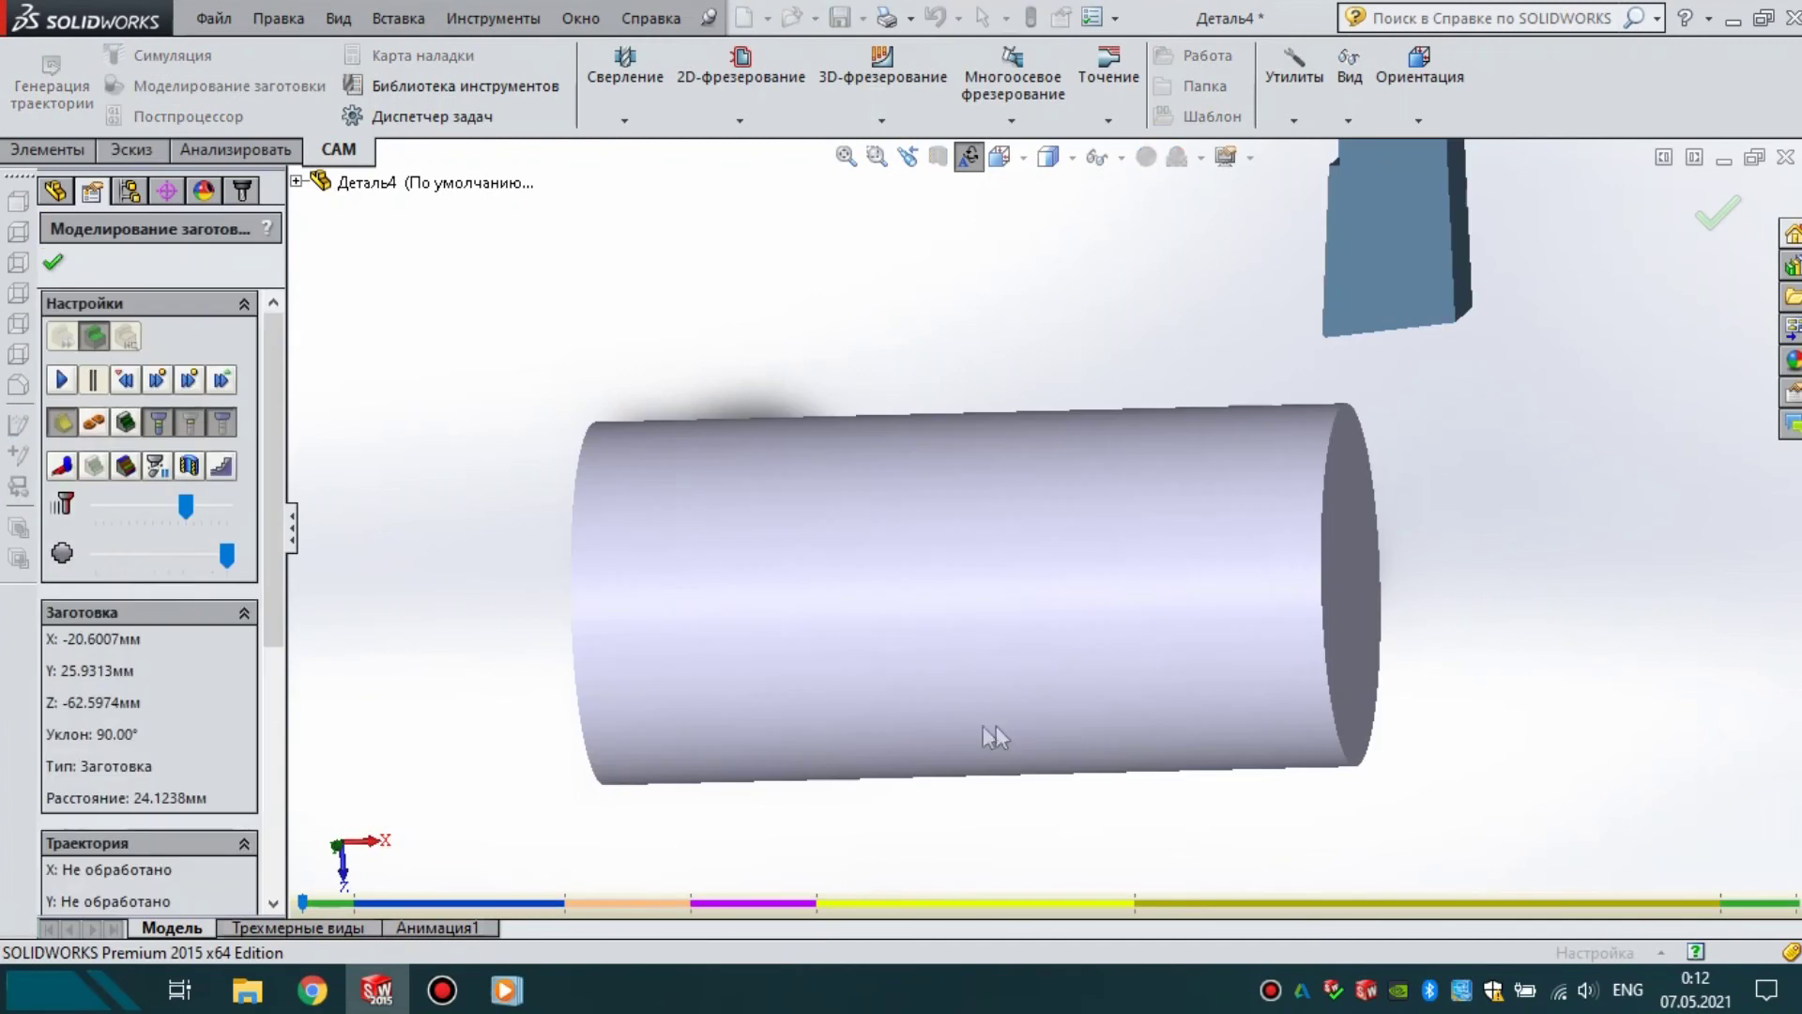
left_click(64, 422)
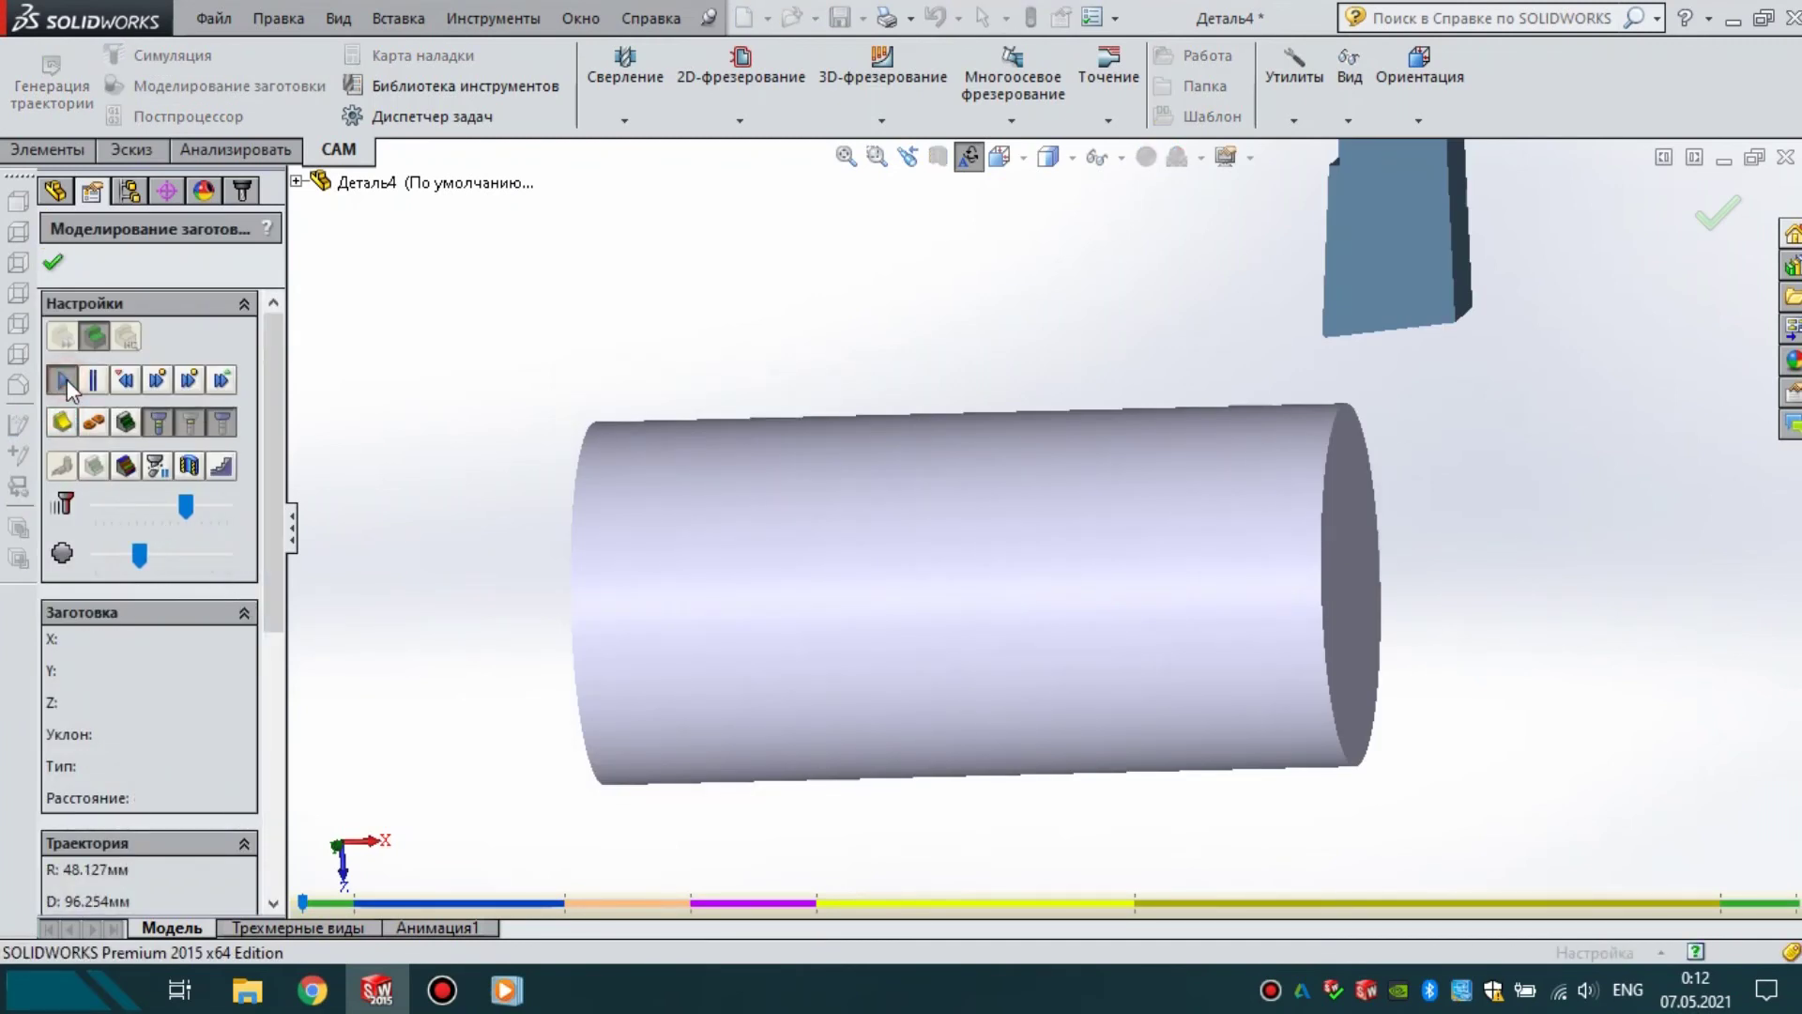
left_click(66, 379)
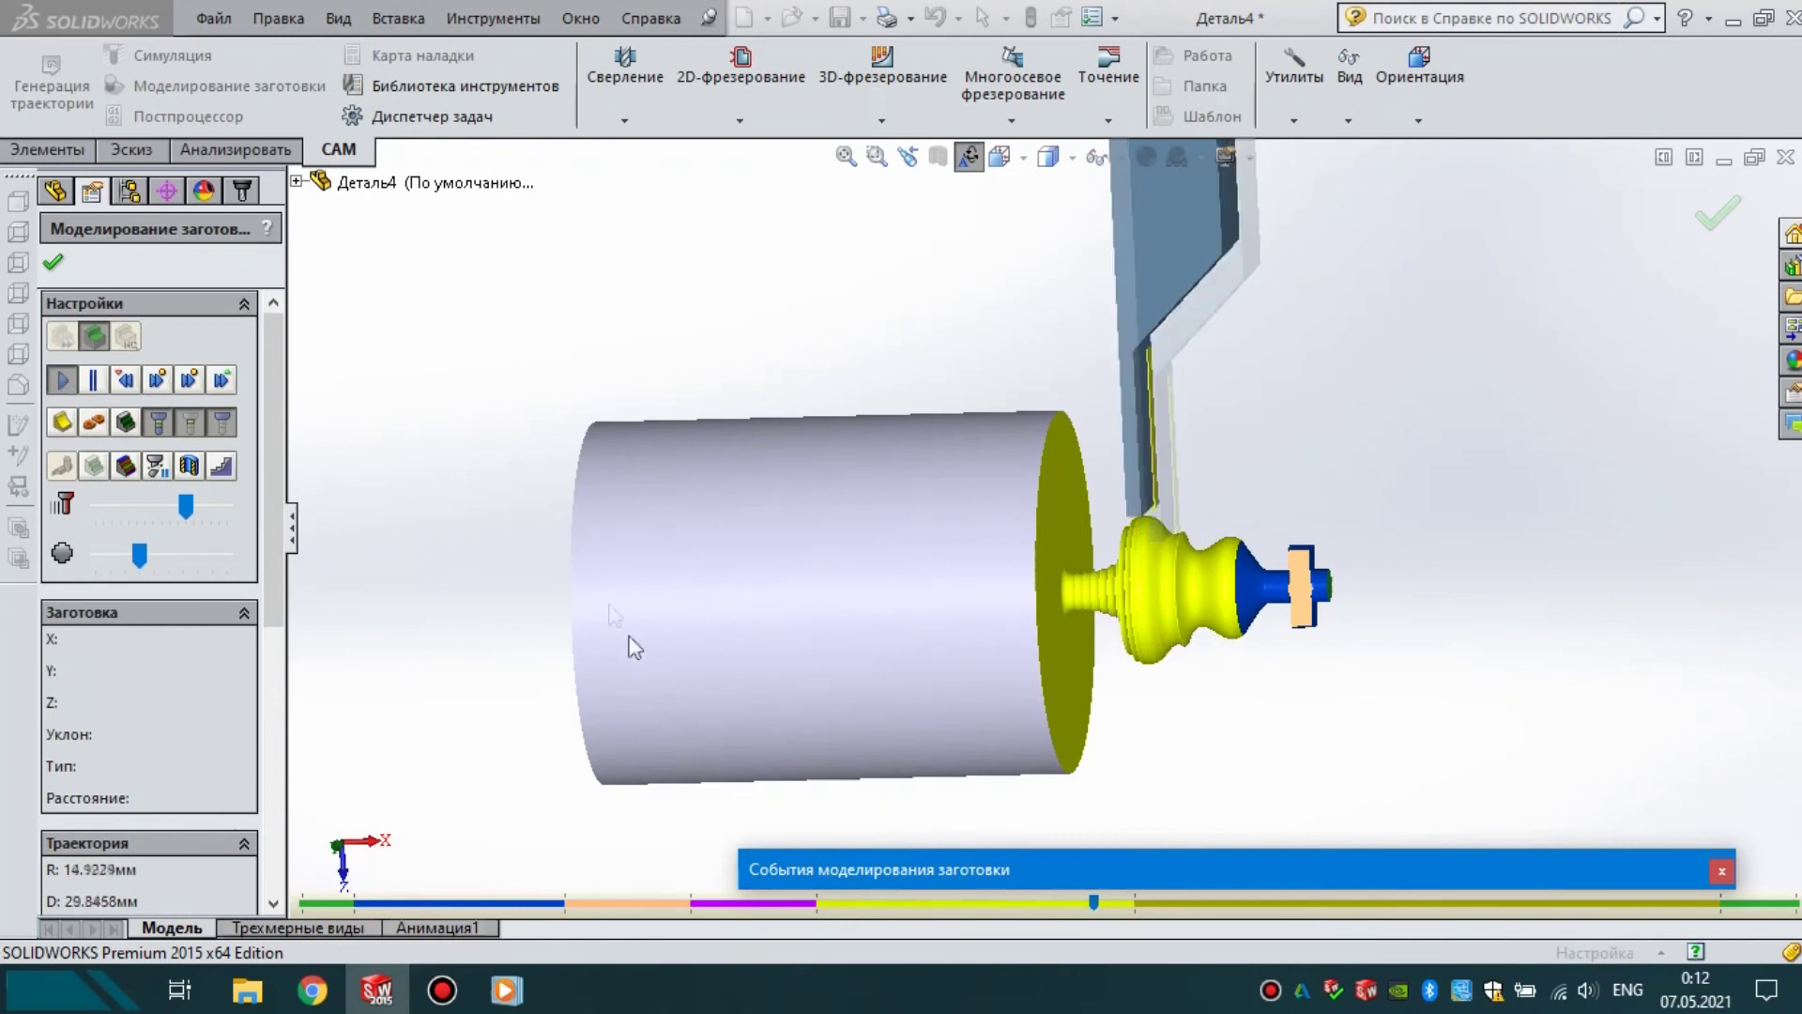
- Run the stock simulation through the lower-body profile turning and part cut-off, adjusting the playback speed and simulation accuracy along the way
scroll(884, 758, "down", 2)
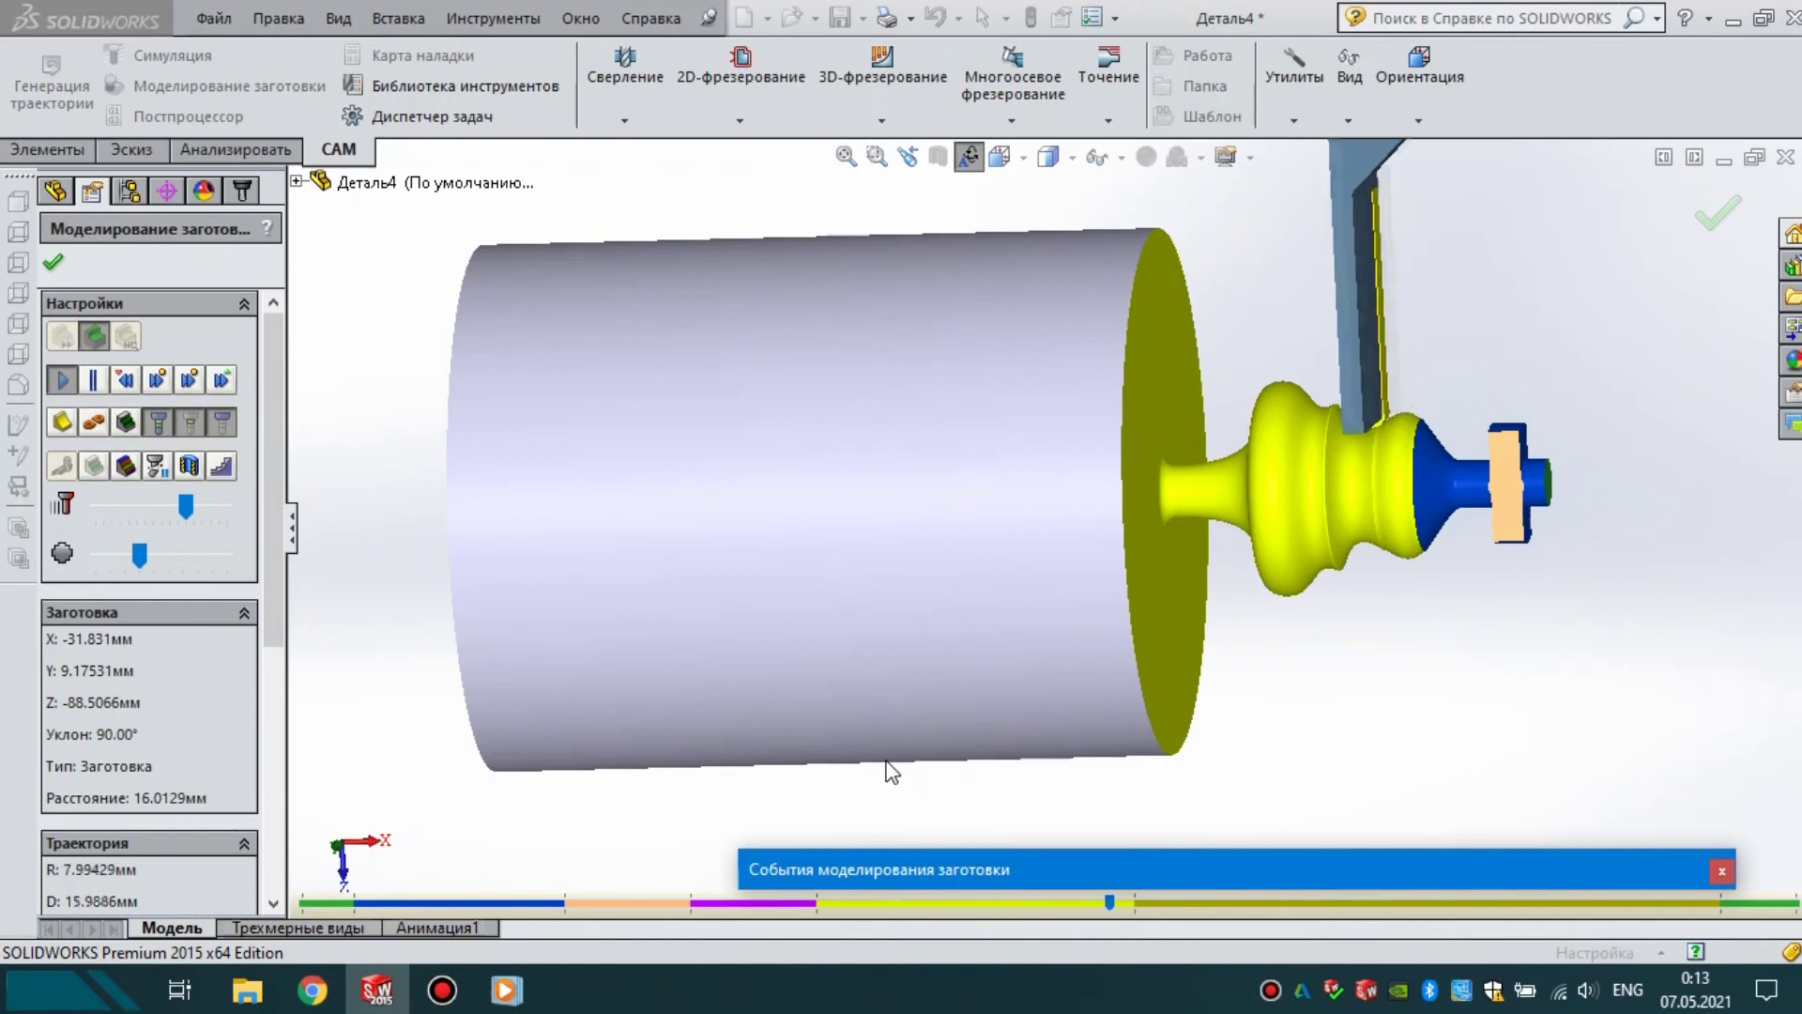
left_click(135, 506)
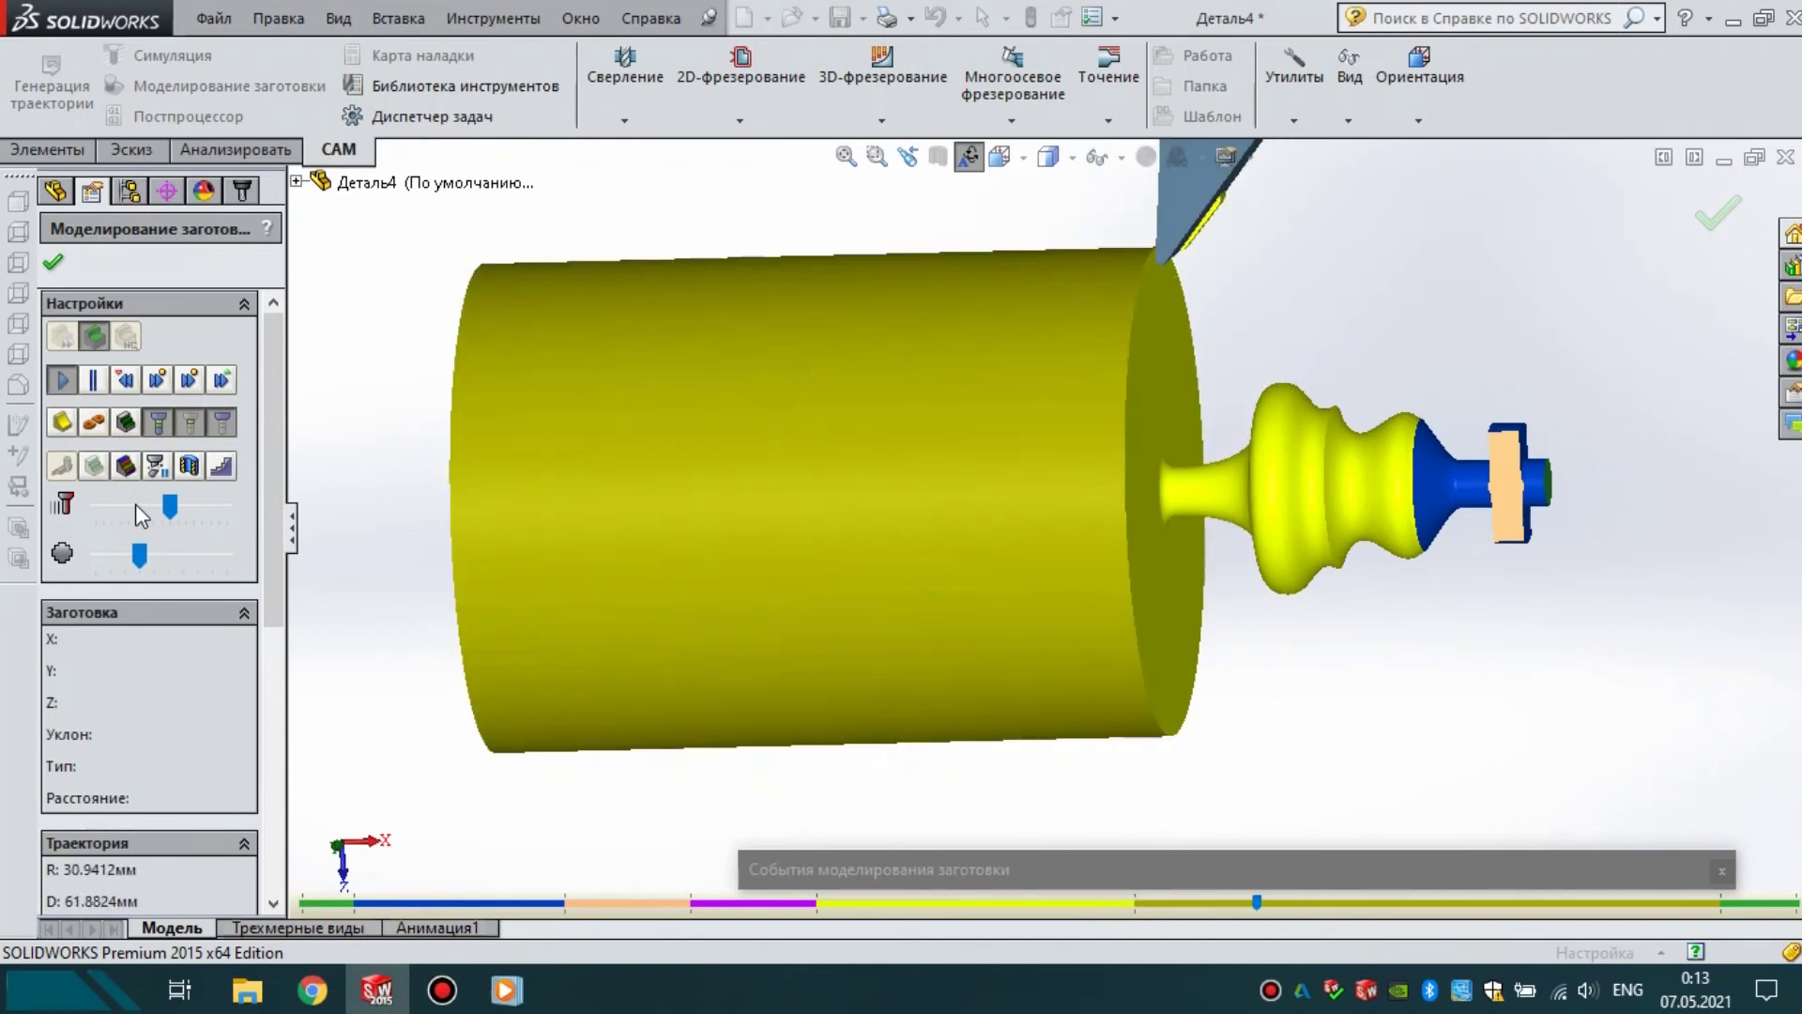
left_click(128, 503)
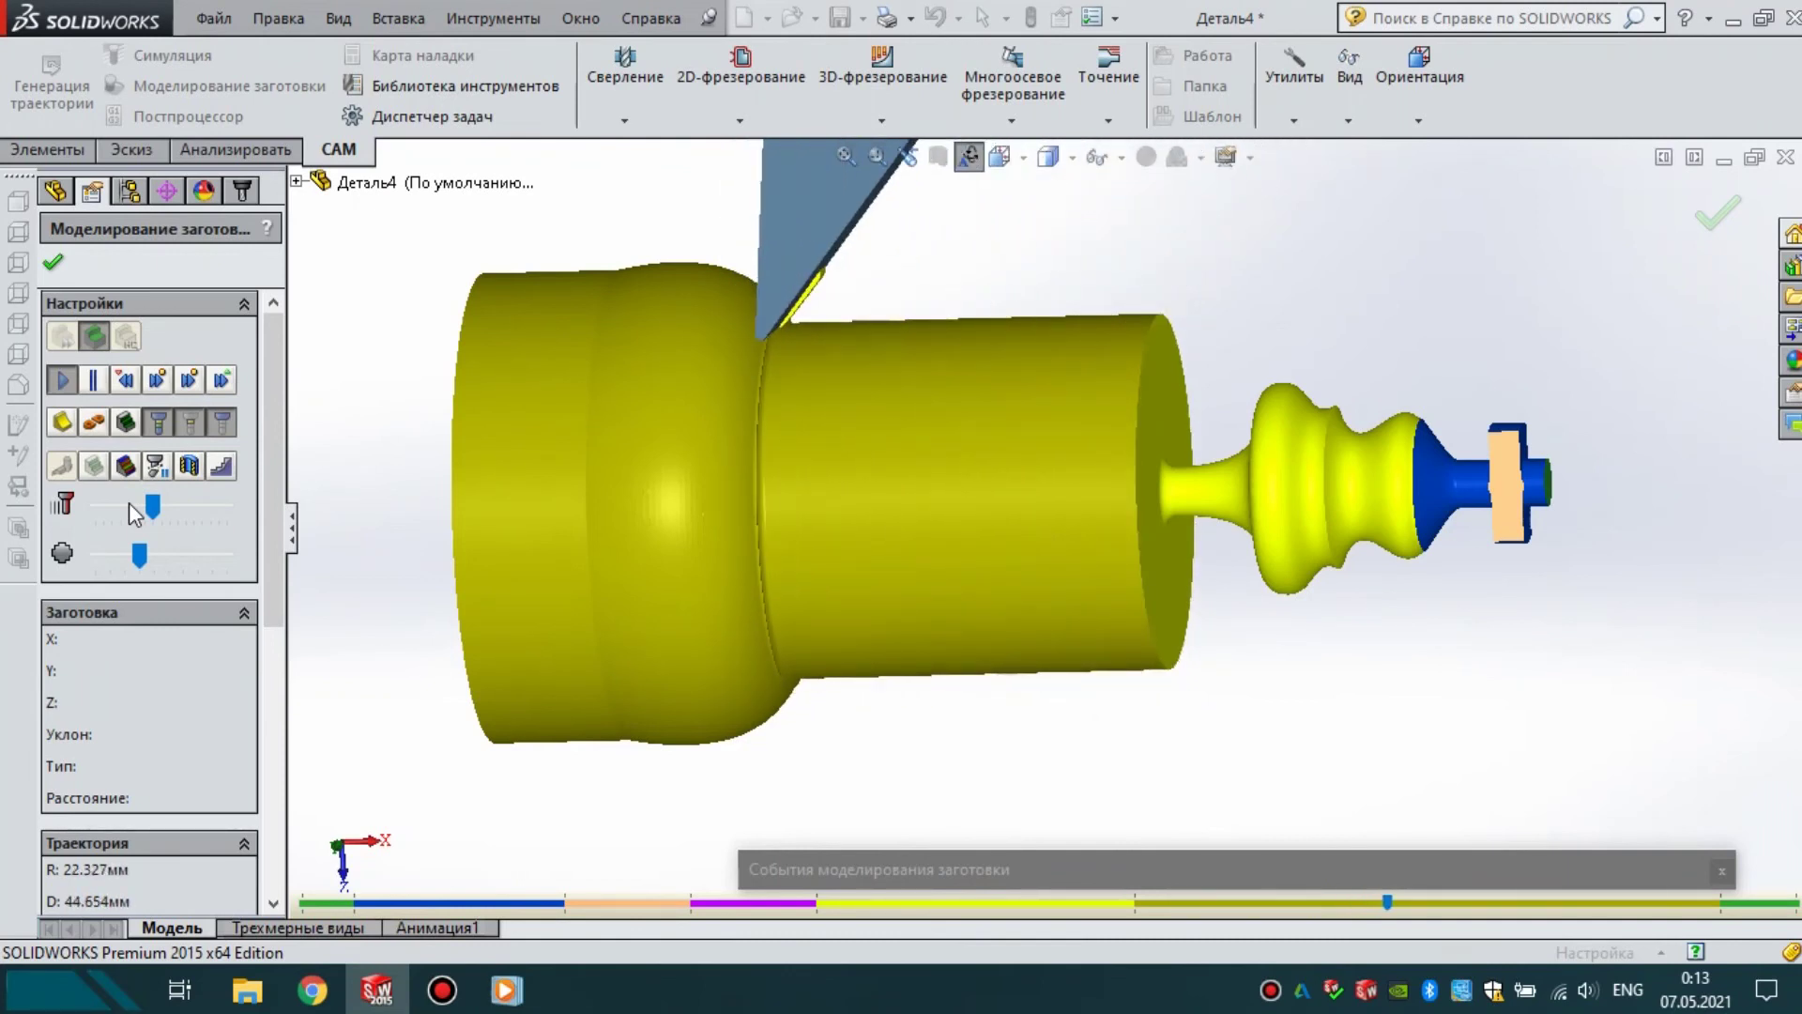
left_click_drag(139, 556, 120, 555)
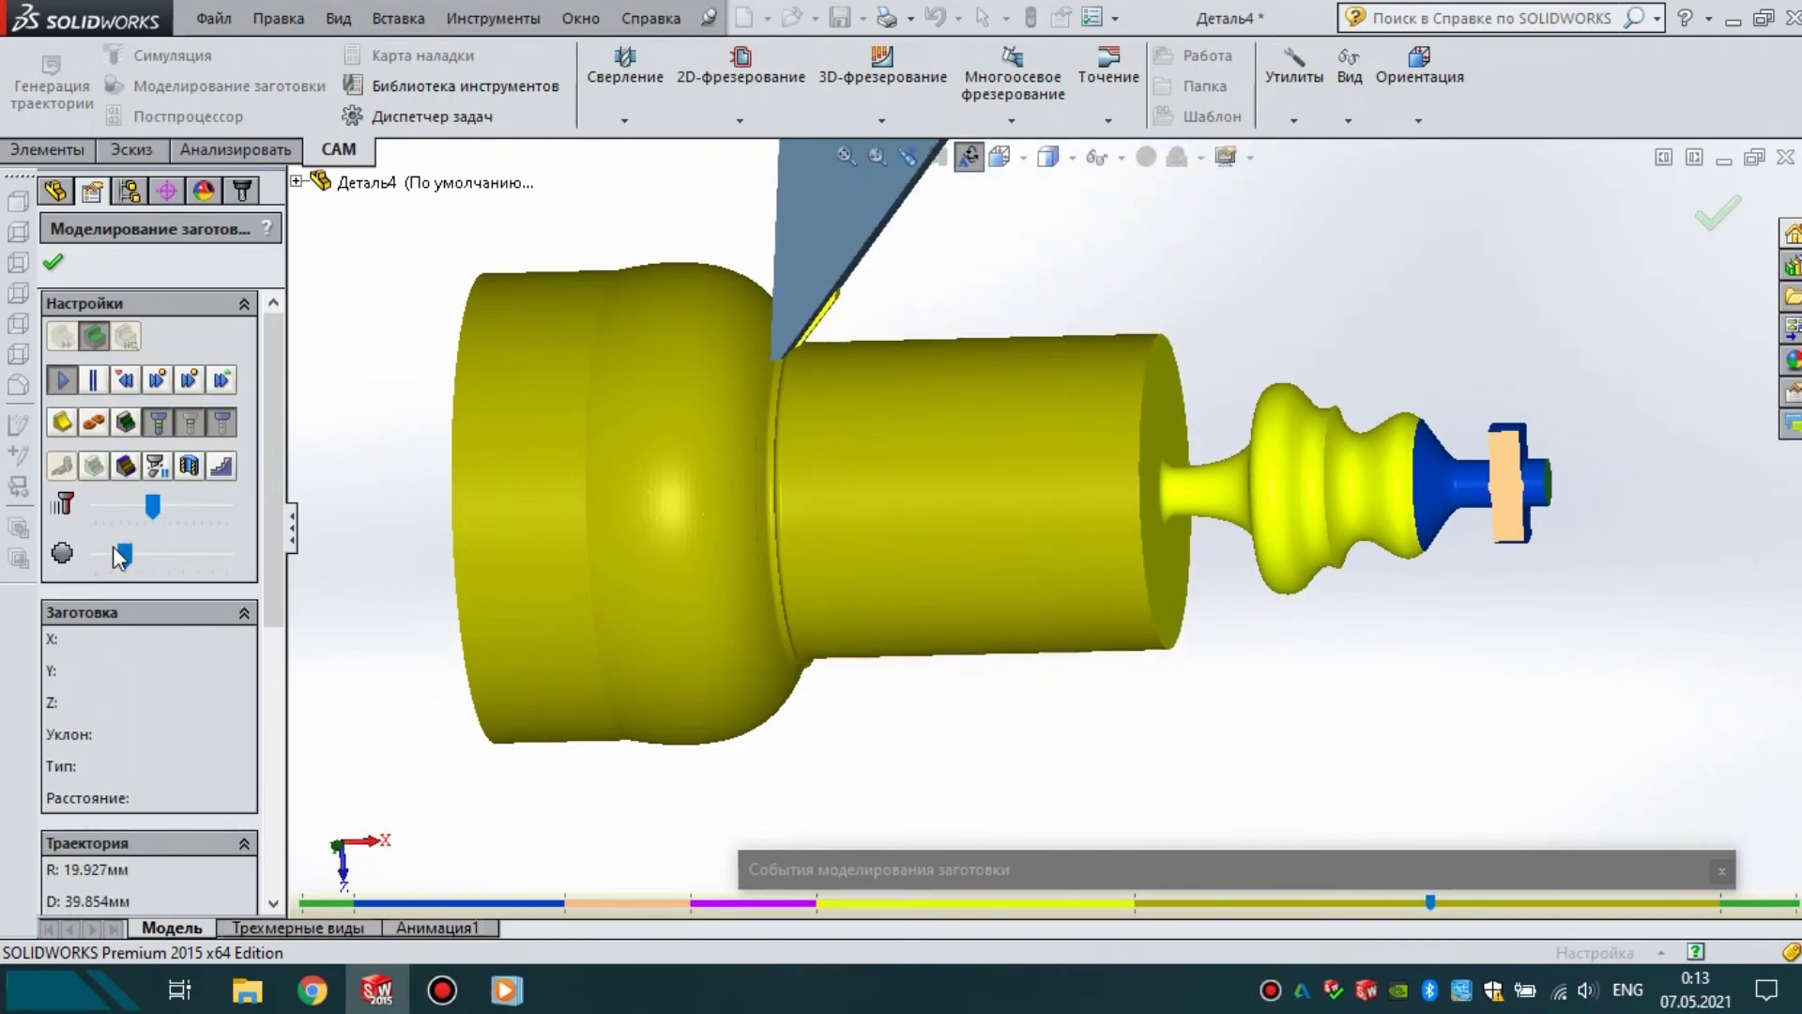
left_click(180, 512)
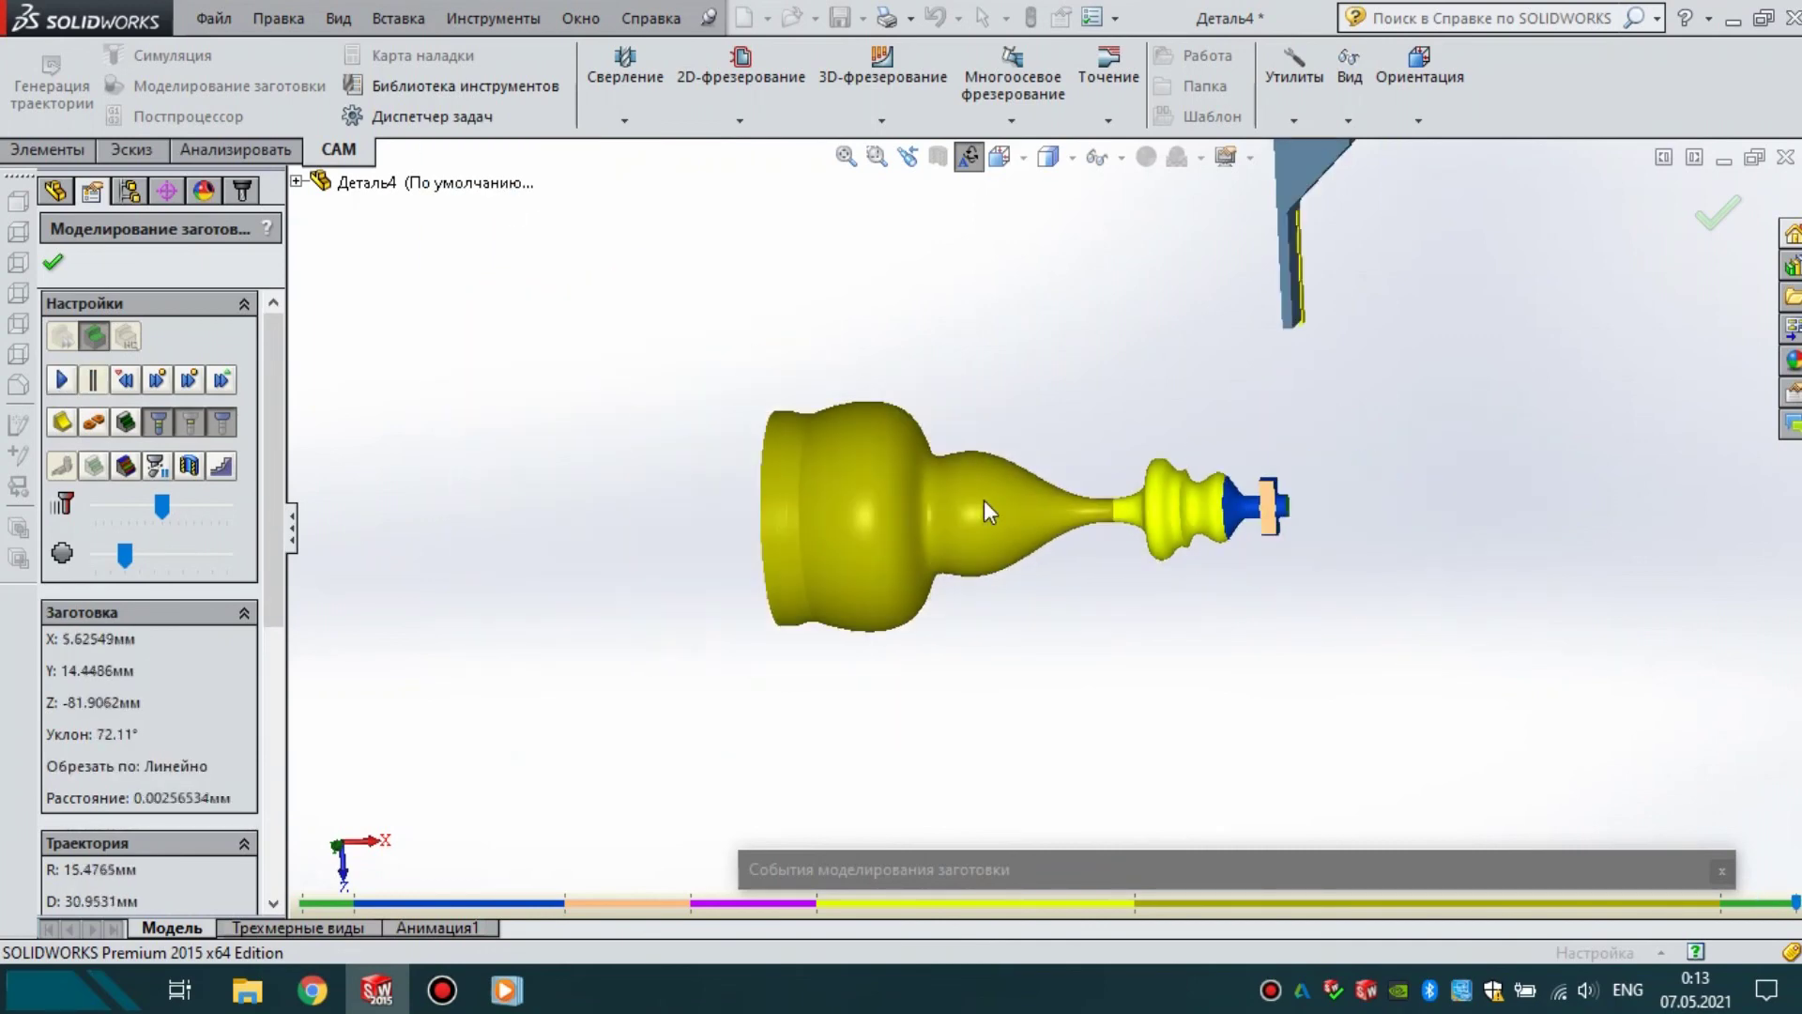
- Inspect the simulated finished king from its base to the cross and close the stock simulation
scroll(1060, 521, "down", 3)
middle_click_drag(1133, 543, 1141, 380)
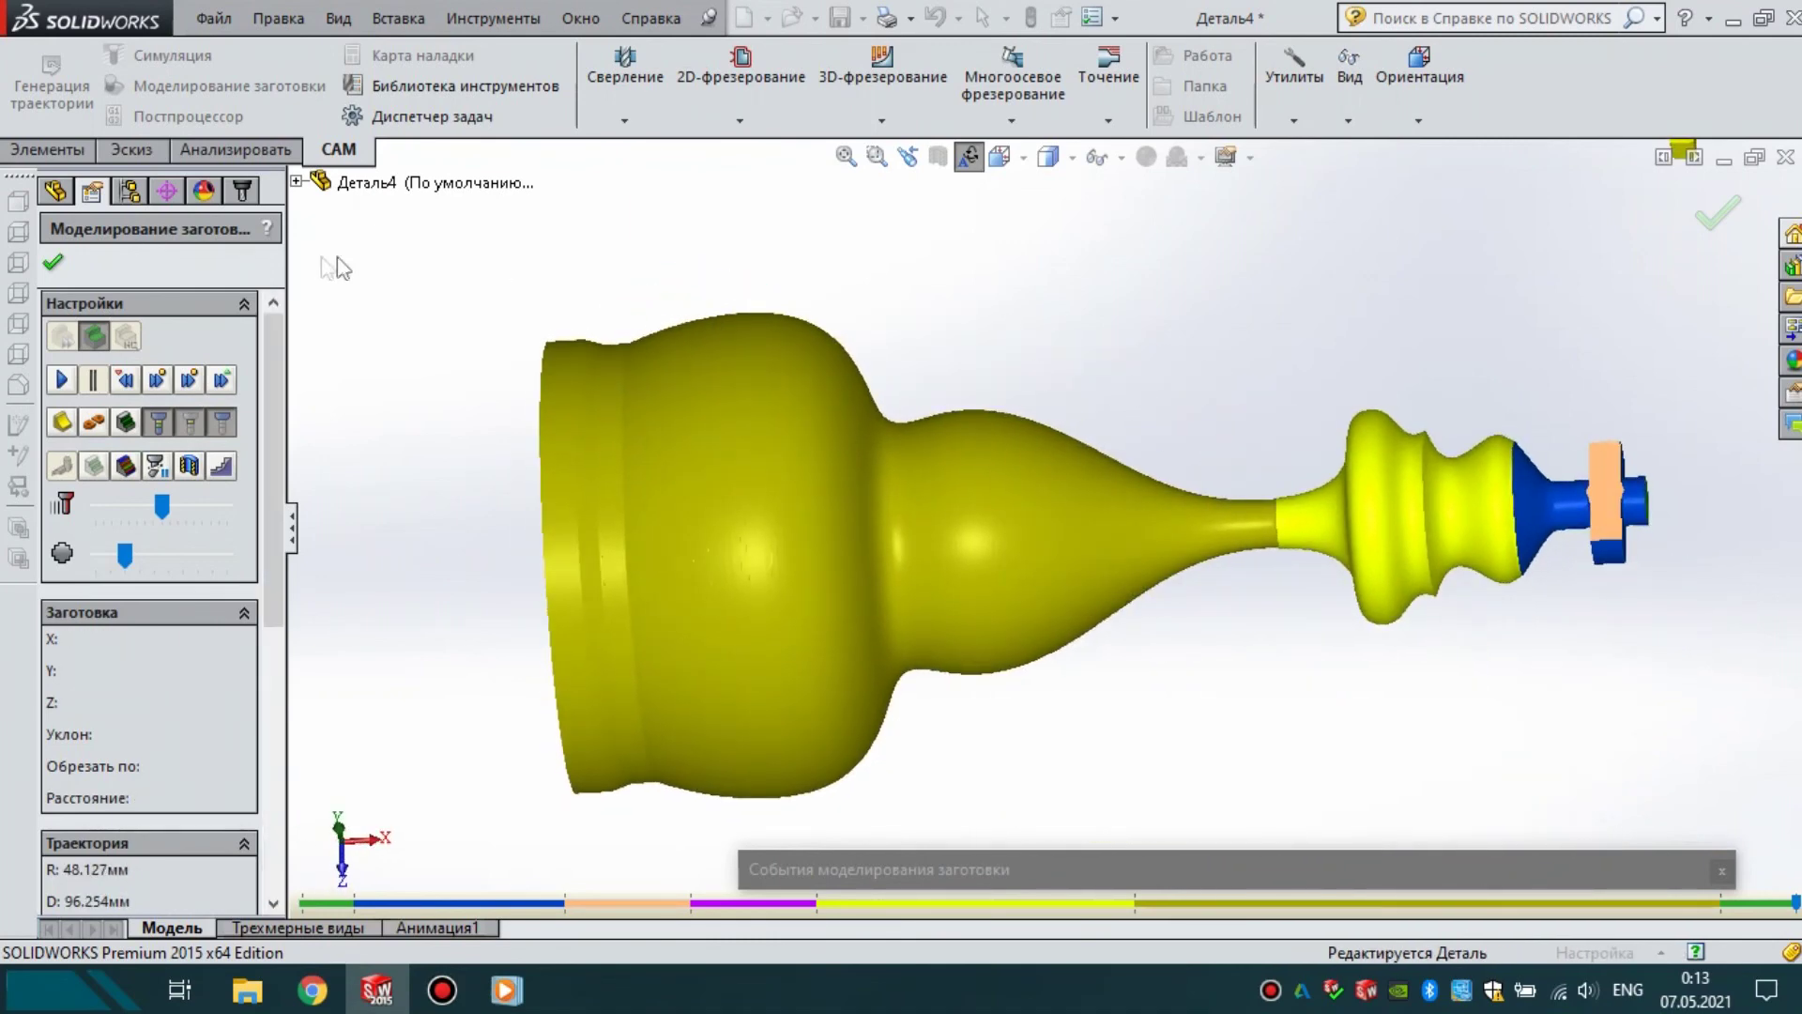
left_click(59, 263)
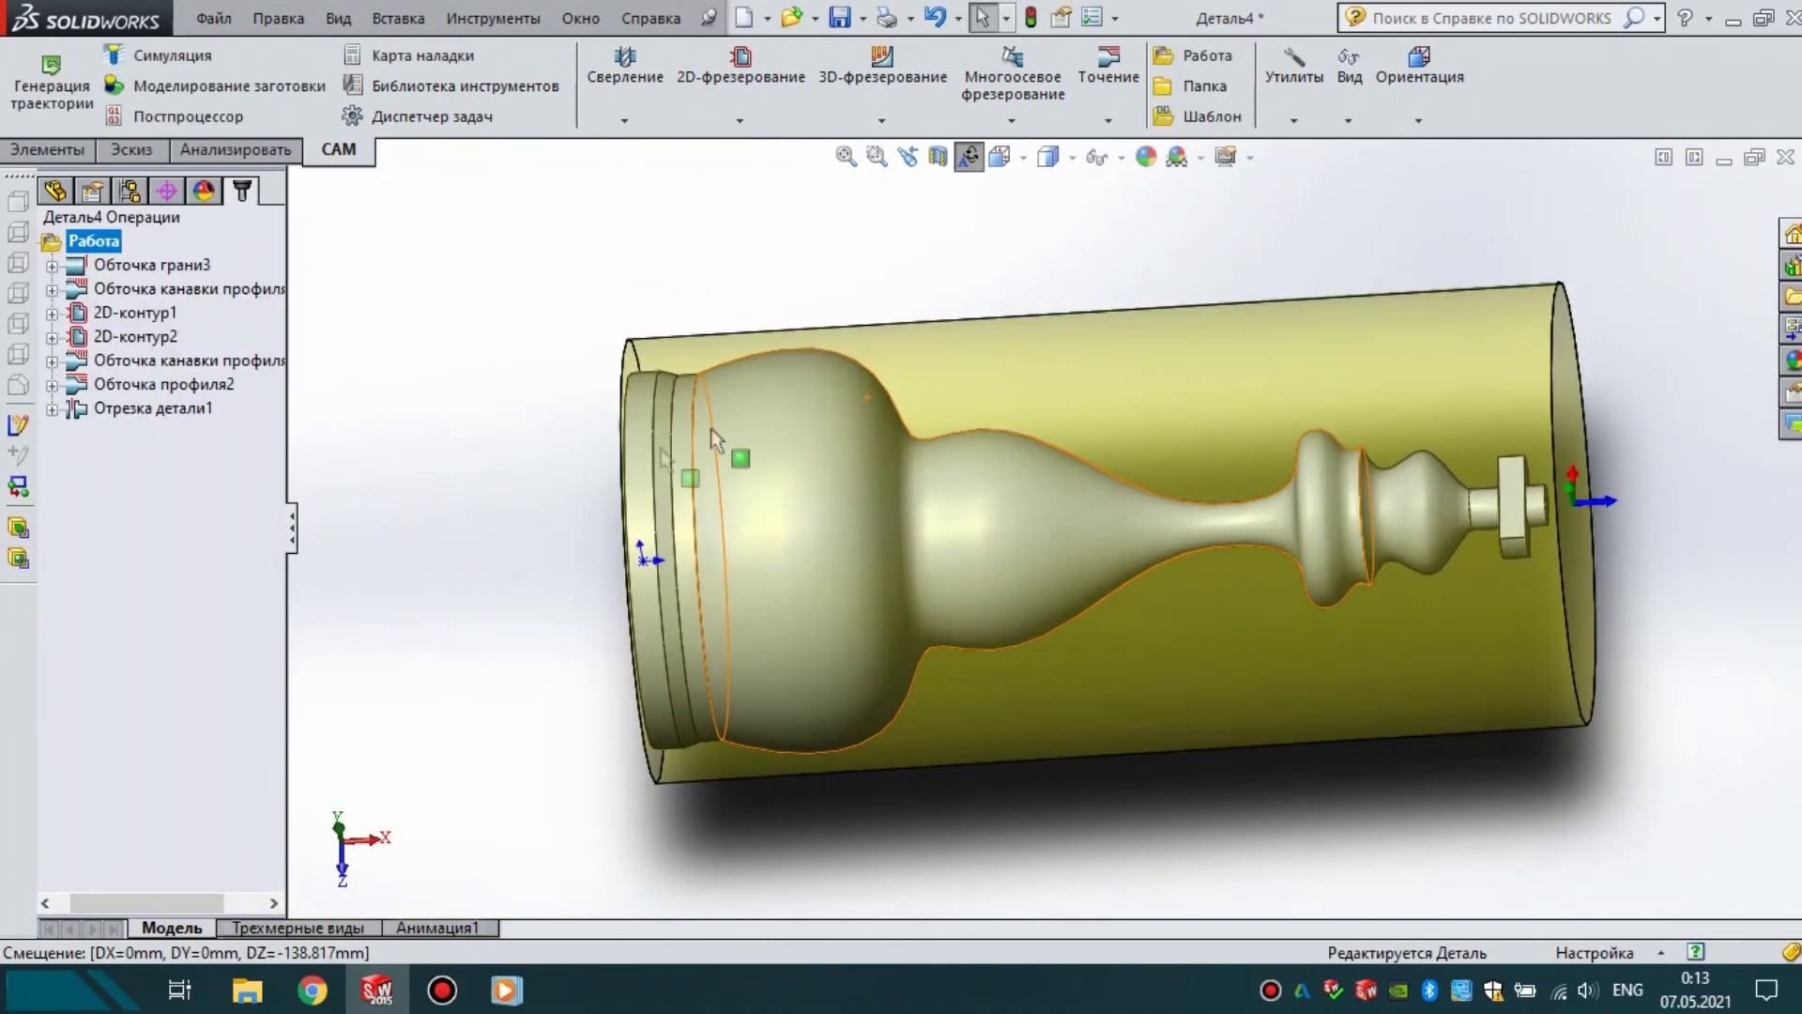
- Start post-processing all operations from face turning to part cut-off, using the HAAS DS-30SSY post configuration
left_click_drag(234, 524, 125, 280)
middle_click_drag(1138, 587, 1125, 725)
left_click(208, 112)
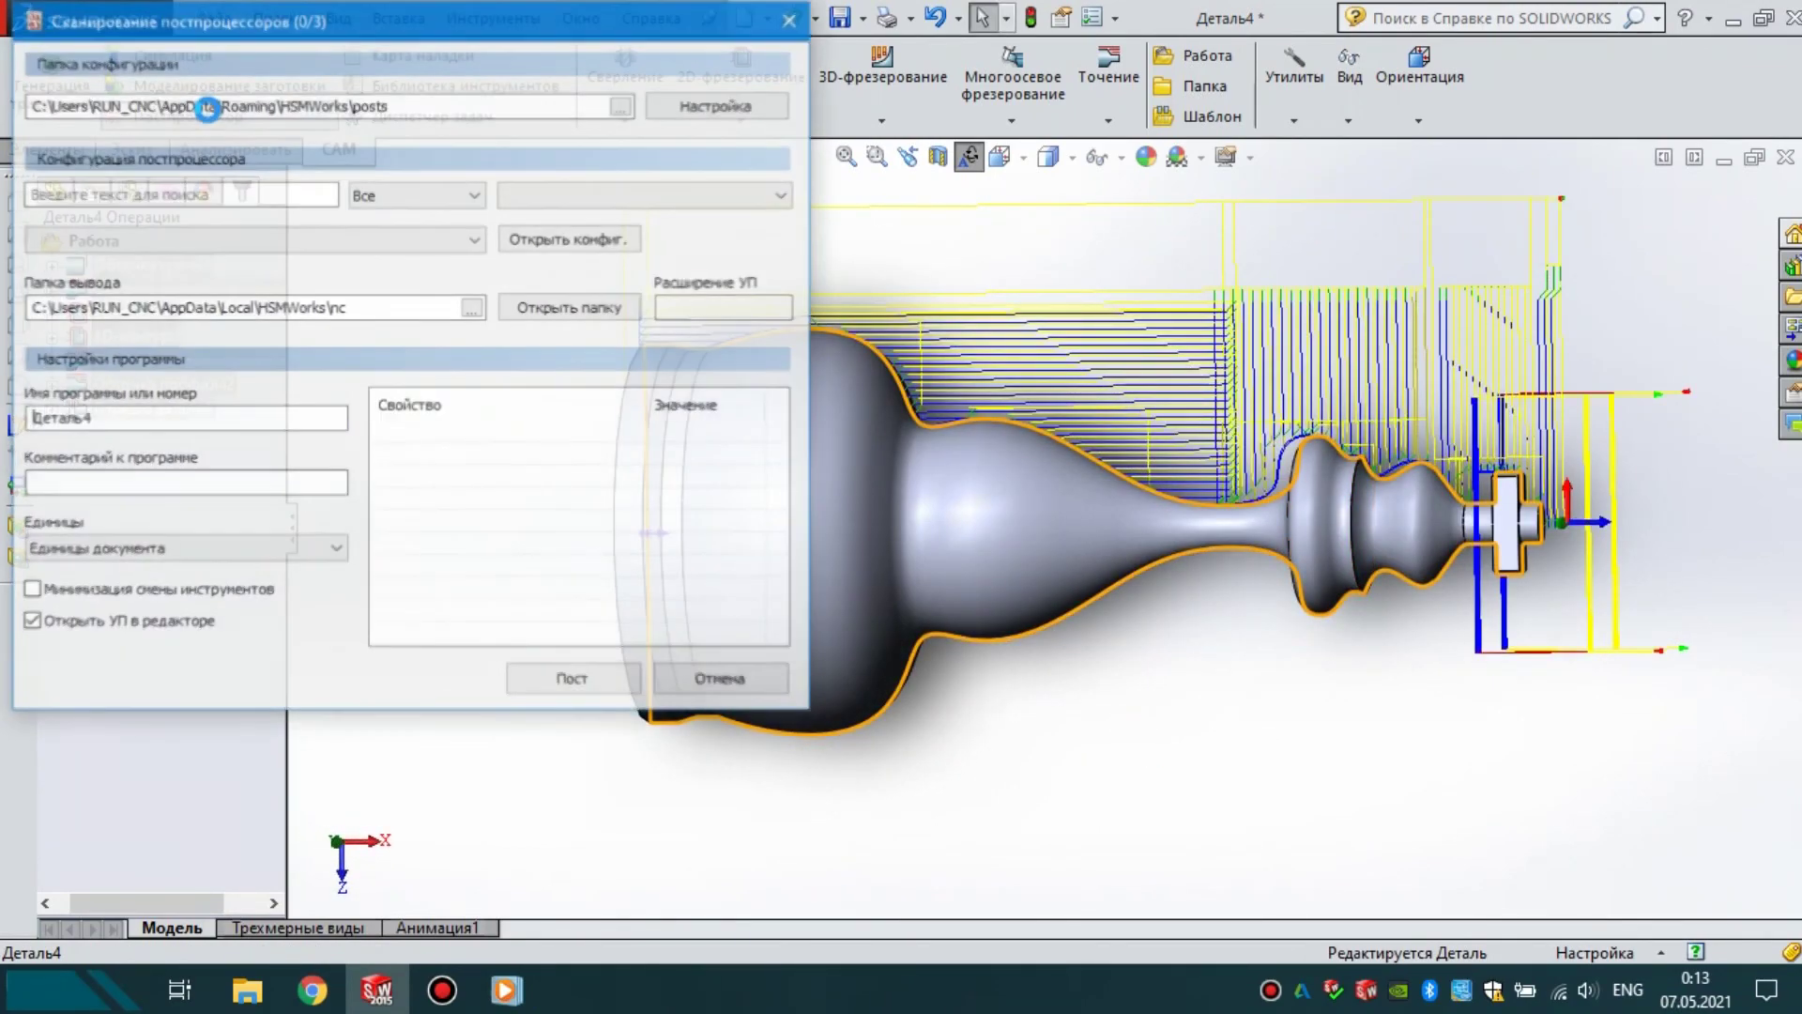
left_click(163, 239)
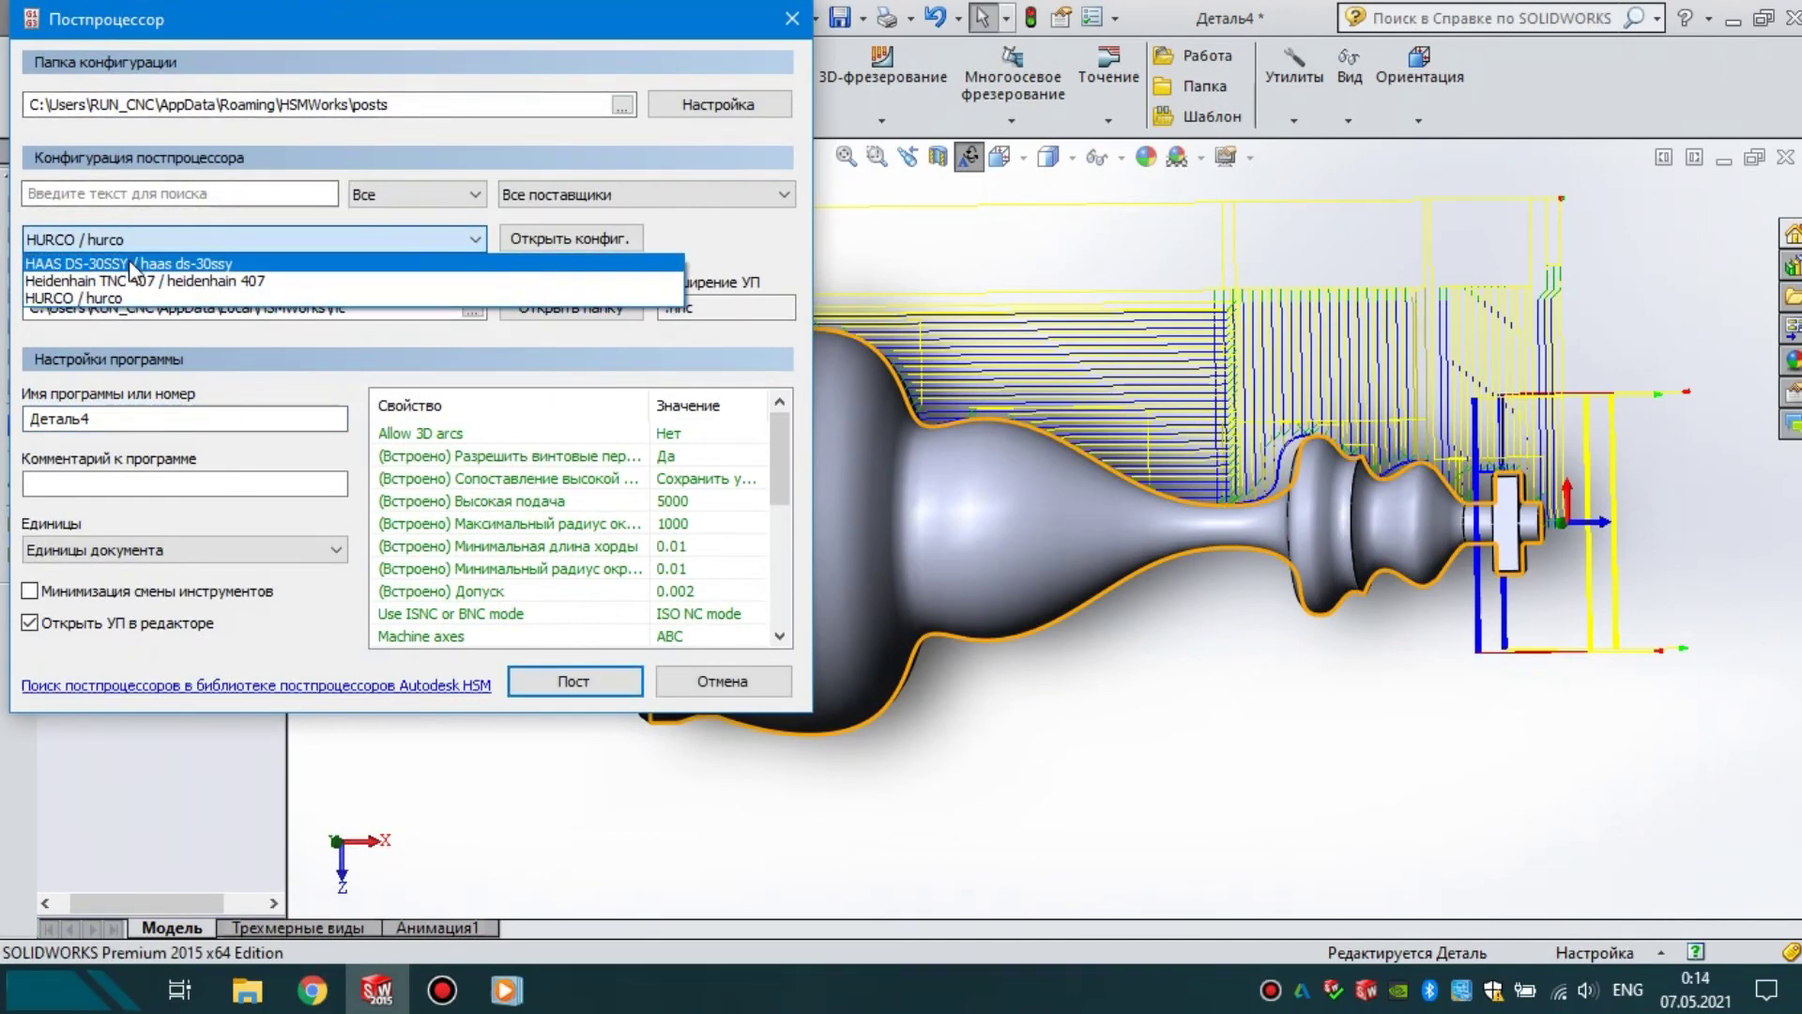
left_click(128, 261)
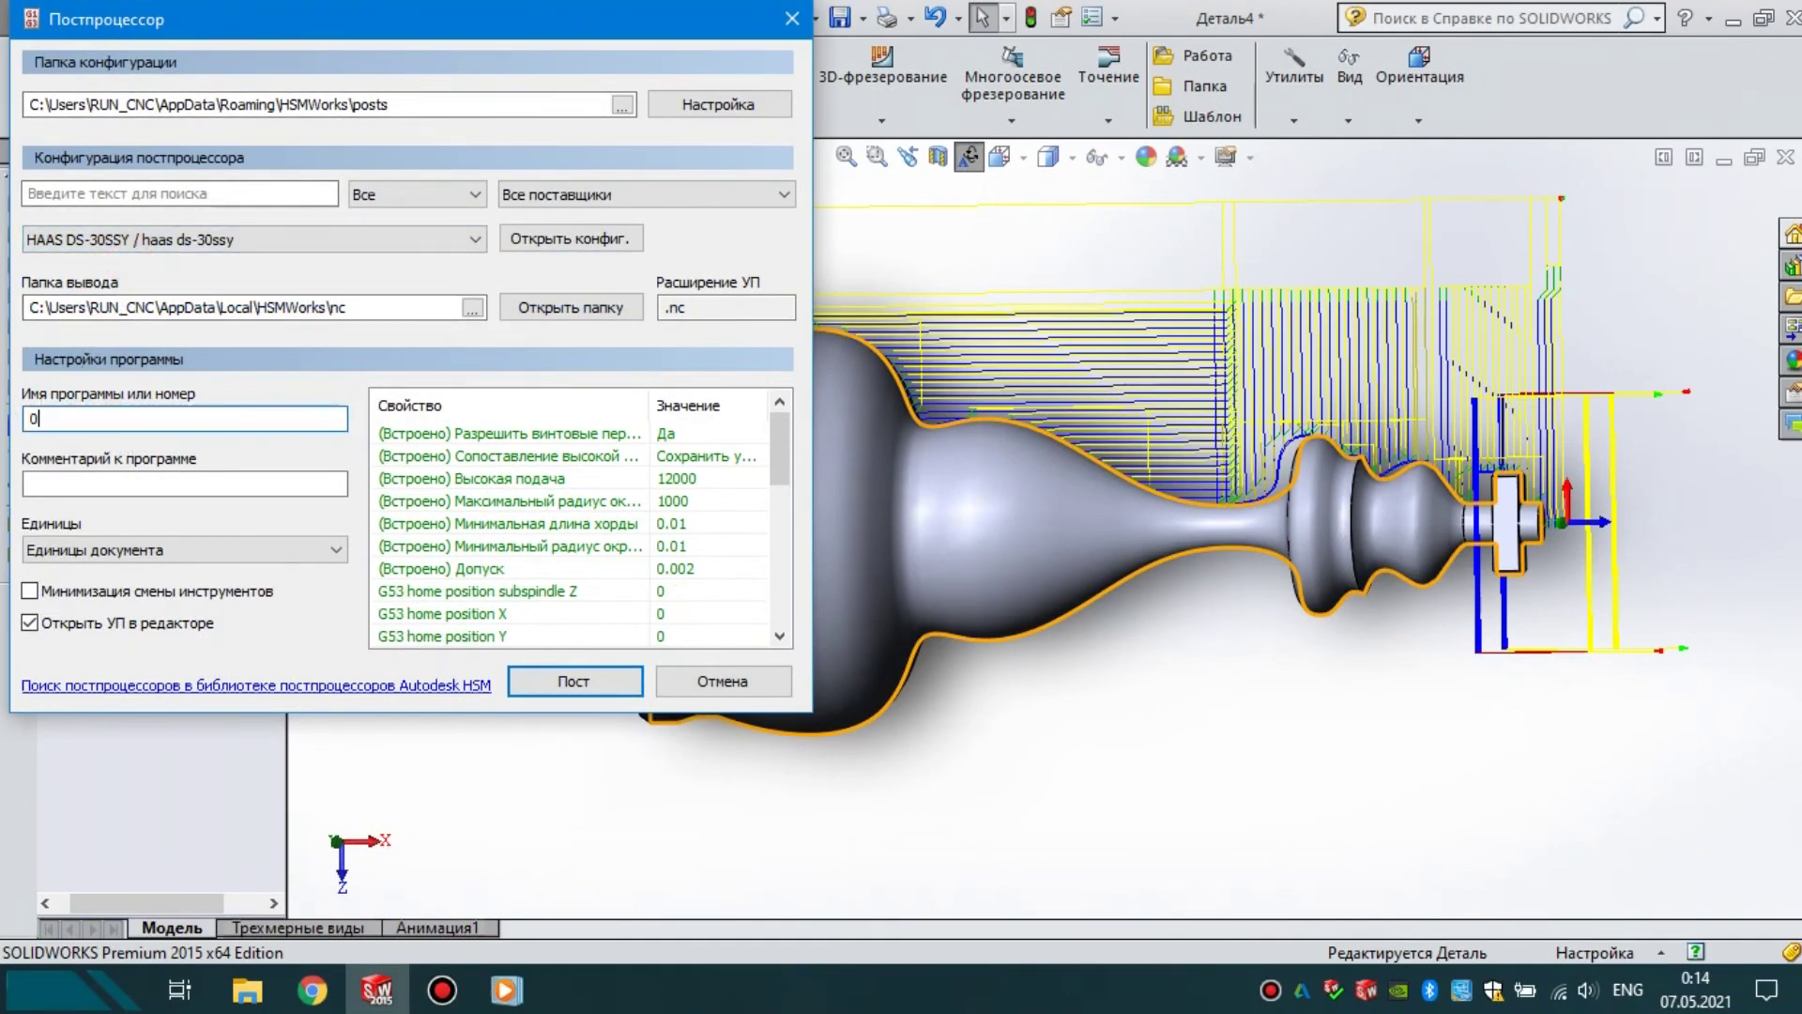
- Generate the NC program as number 0111, save it on the desktop as 0111.nc and review its code from the beginning
key("Return")
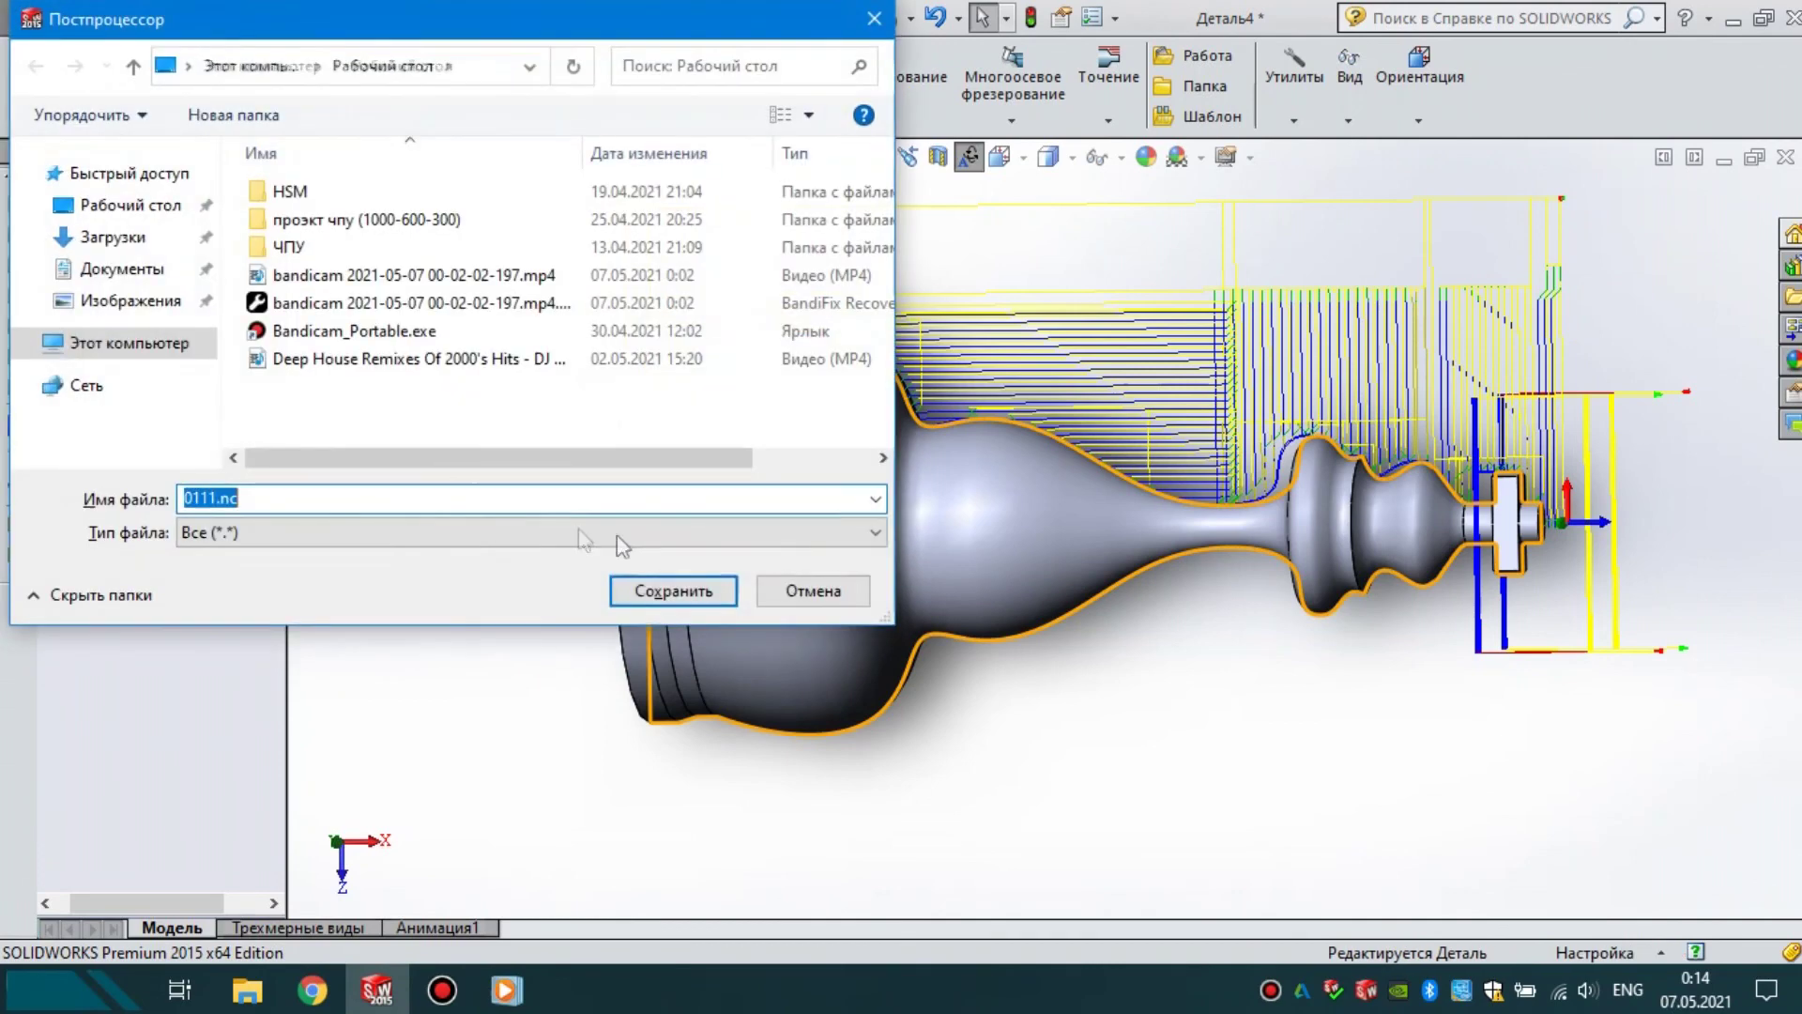
left_click(702, 591)
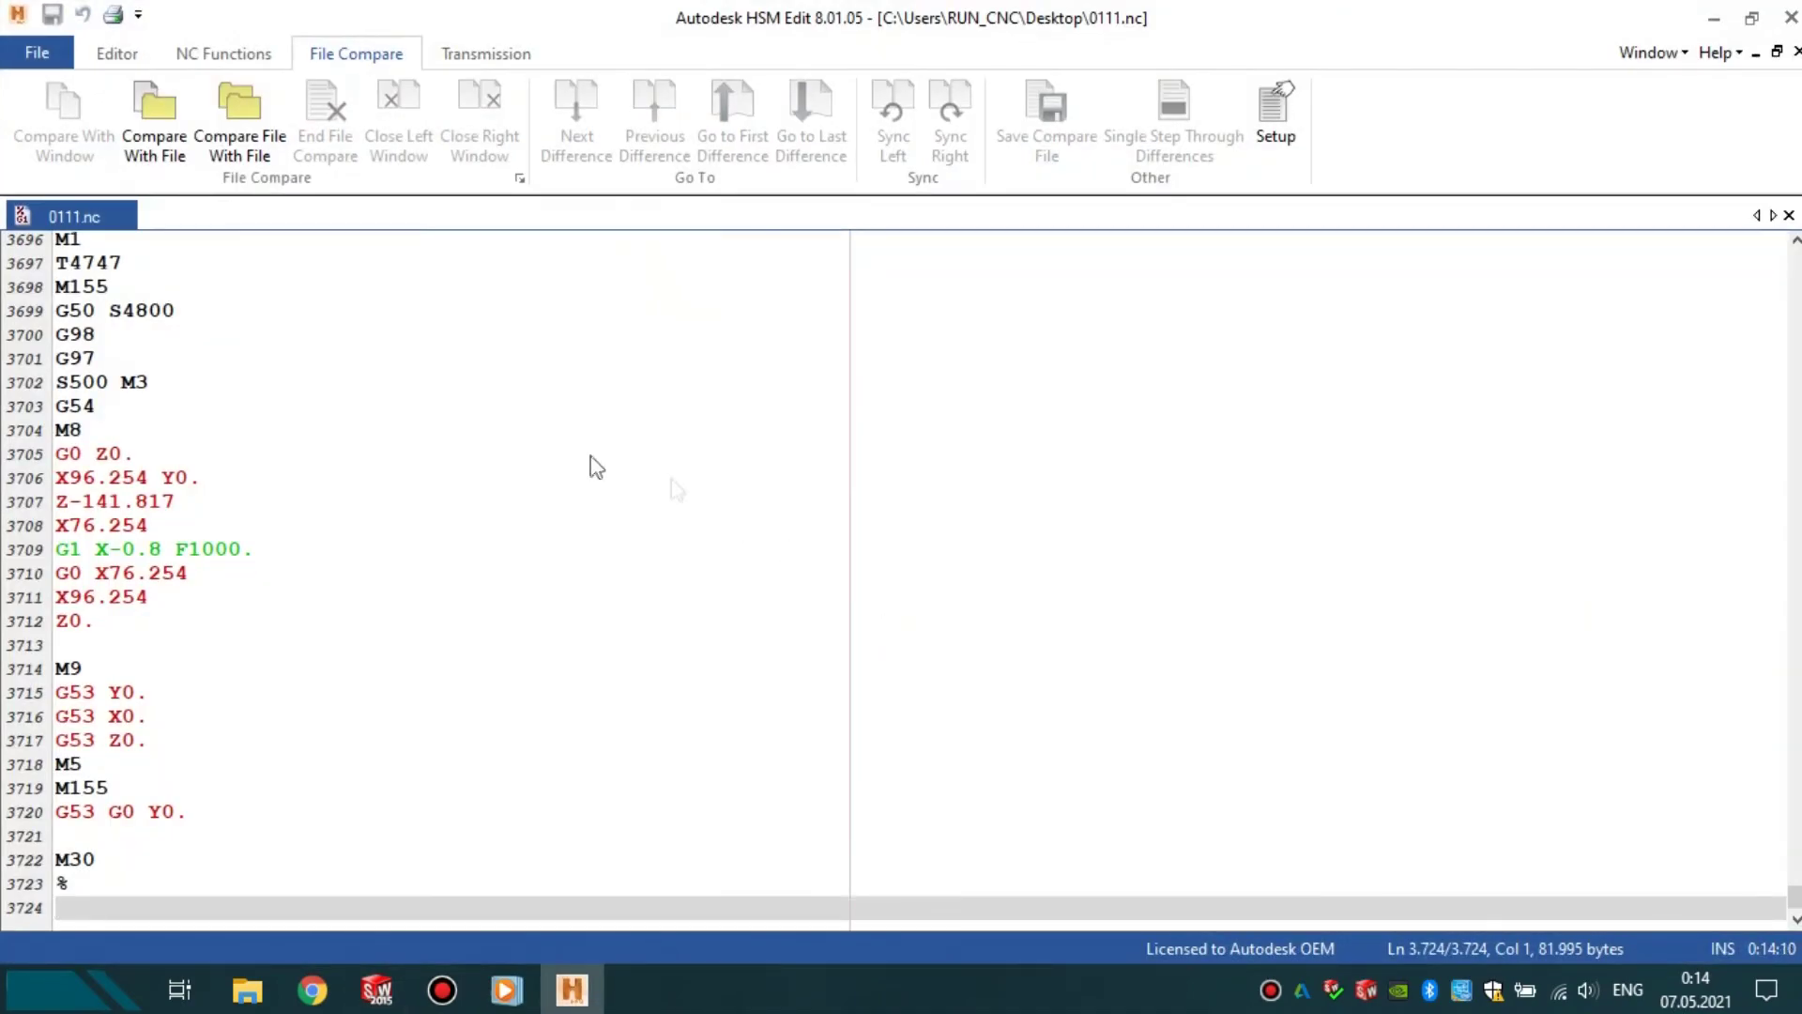
left_click_drag(1795, 901, 1795, 261)
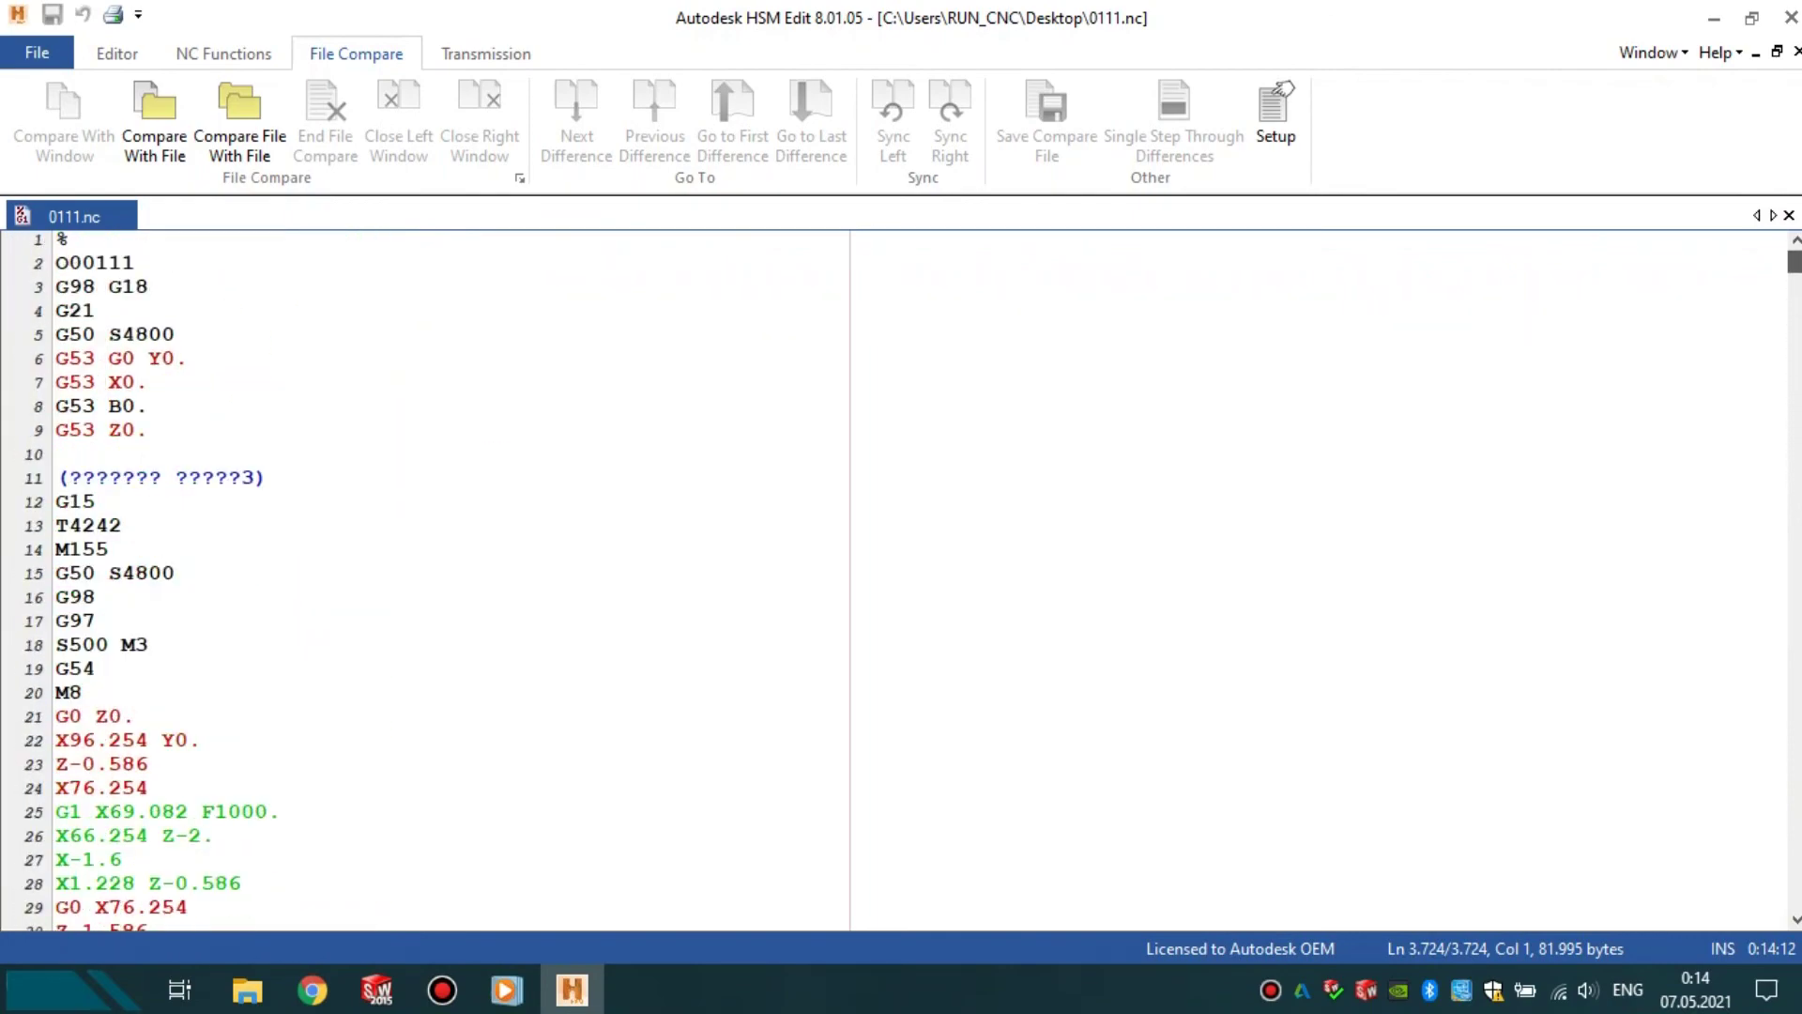
scroll(598, 616, "down", 19)
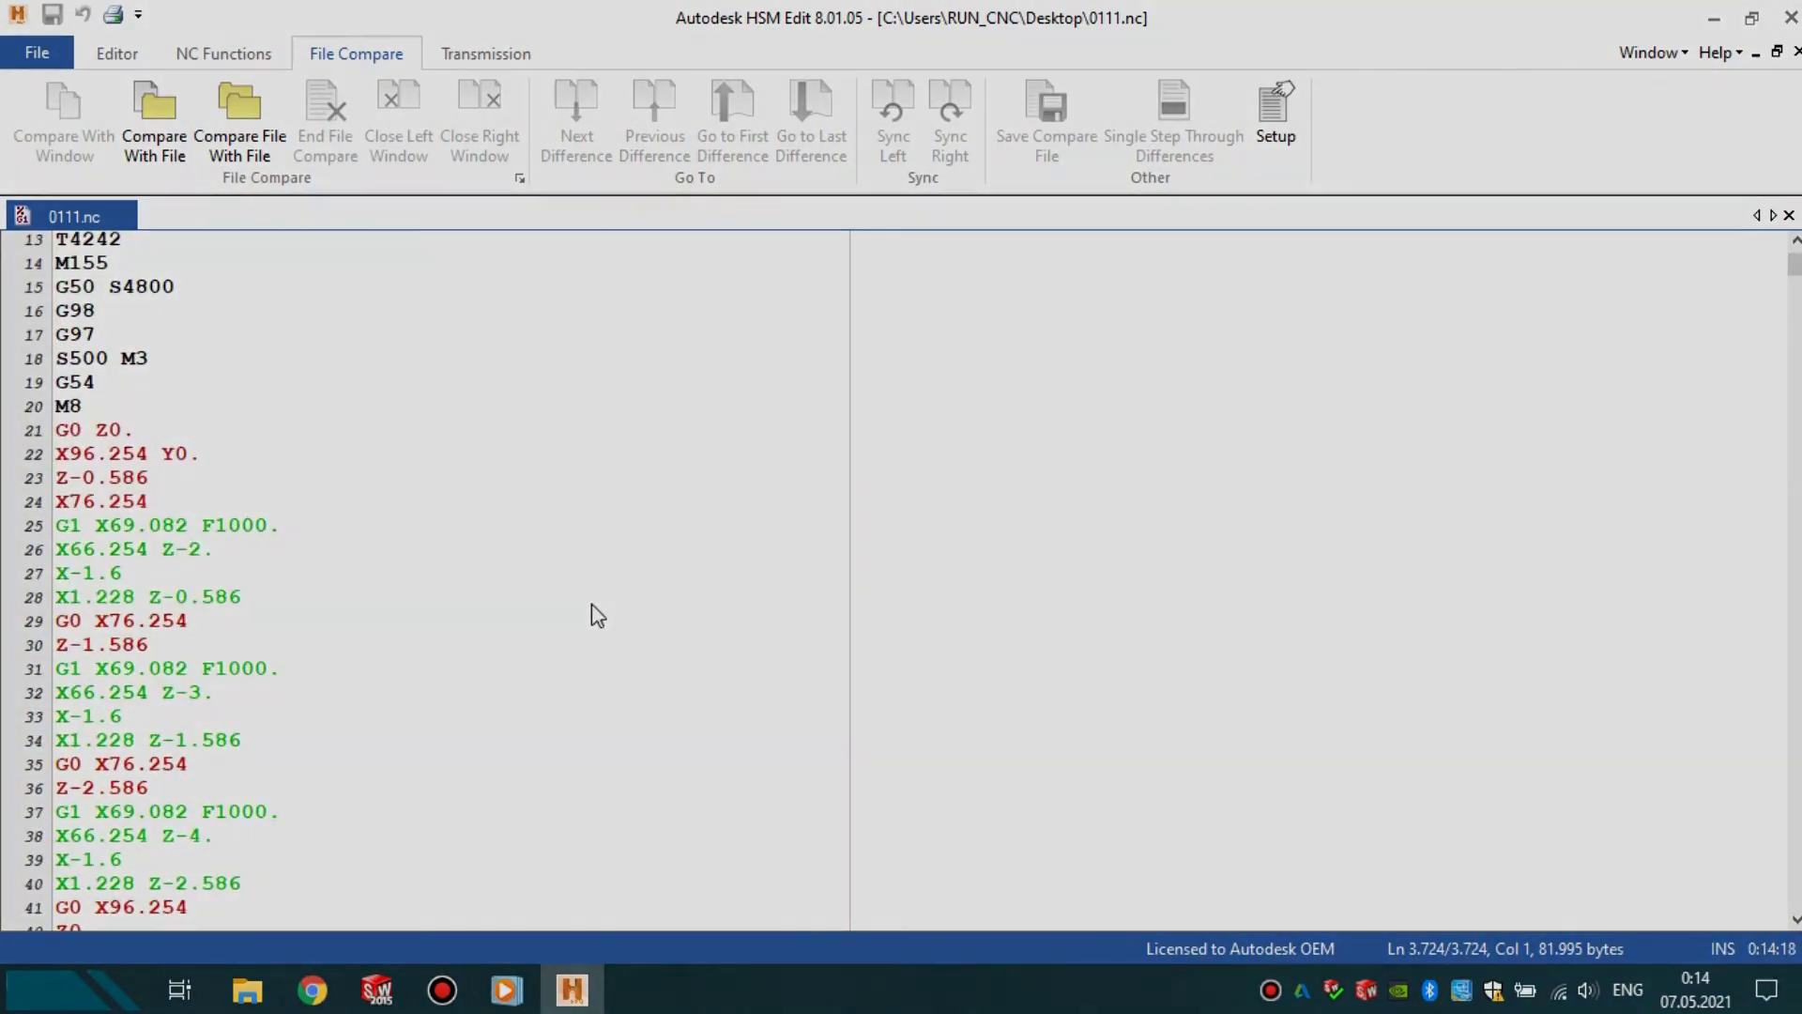